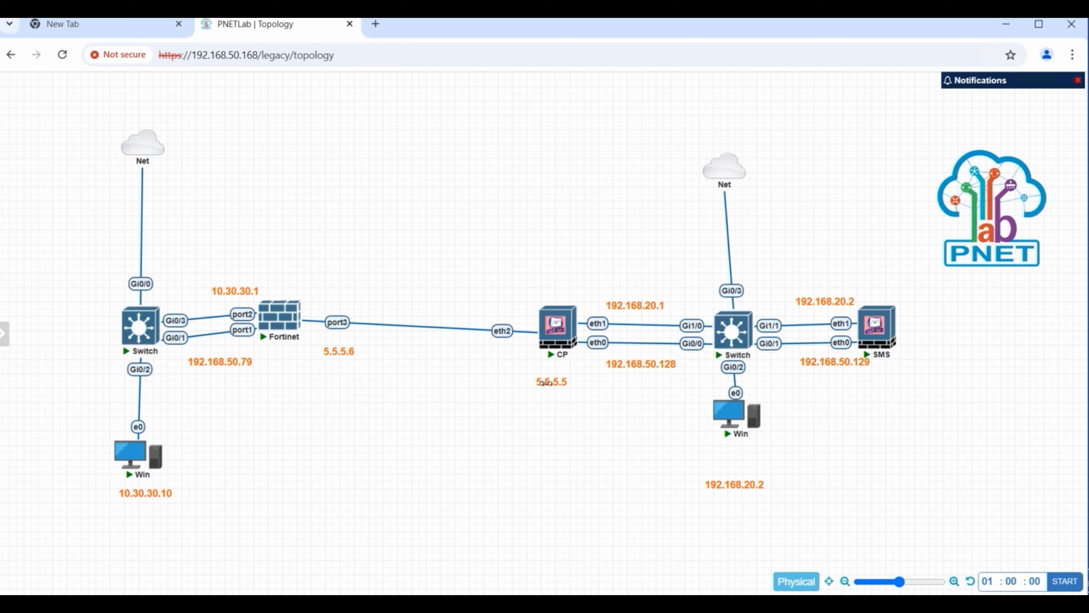
- Move the 5.5.5.5 address label up so it sits beside the CP firewall's eth2 link
{"action": "mouse_move", "coordinate": [509, 367]}
{"action": "left_mouse_down"}
{"action": "mouse_move", "coordinate": [569, 406]}
{"action": "mouse_move", "coordinate": [518, 372]}
{"action": "left_mouse_up"}
{"action": "left_click", "coordinate": [570, 409]}
{"action": "left_click_drag", "start_coordinate": [500, 365], "coordinate": [503, 359]}
{"action": "mouse_move", "coordinate": [885, 339]}
{"action": "mouse_move", "coordinate": [280, 316]}
{"action": "left_click", "coordinate": [376, 25]}
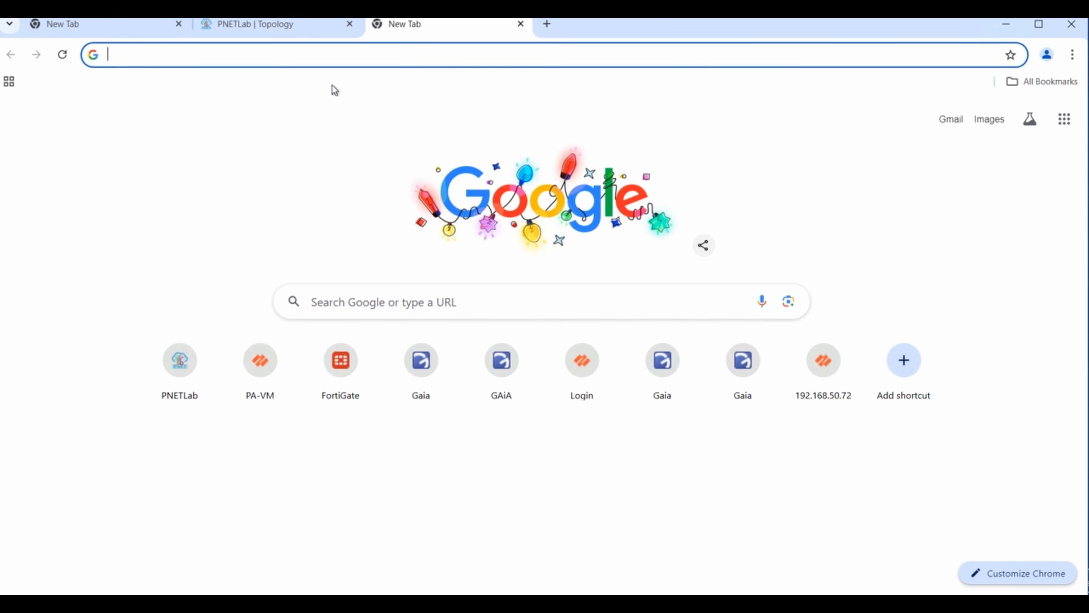
{"action": "type", "text": "htt"}
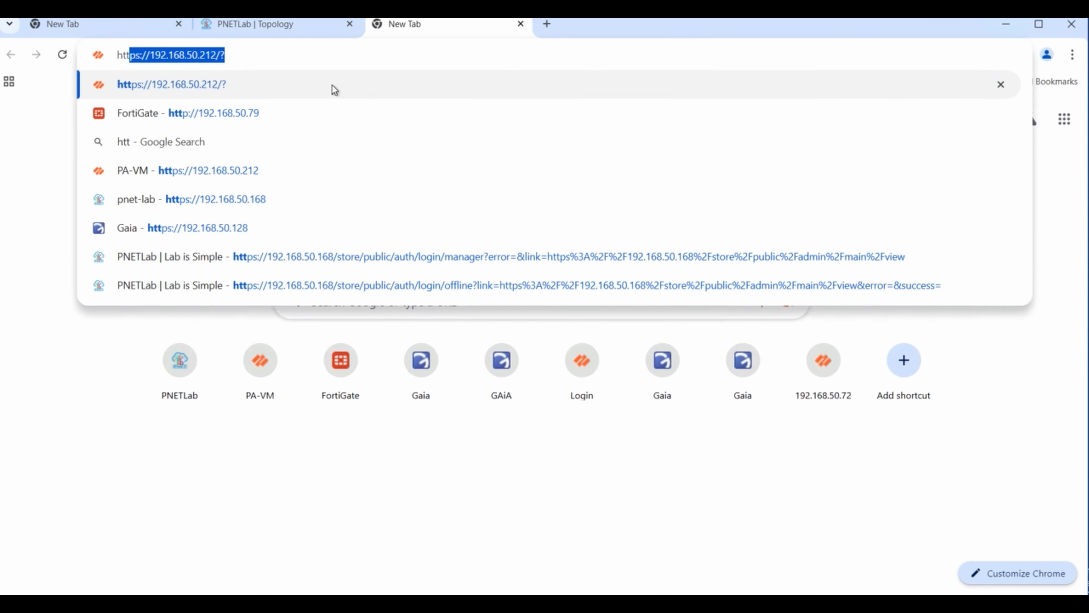
{"action": "type", "text": "p://"}
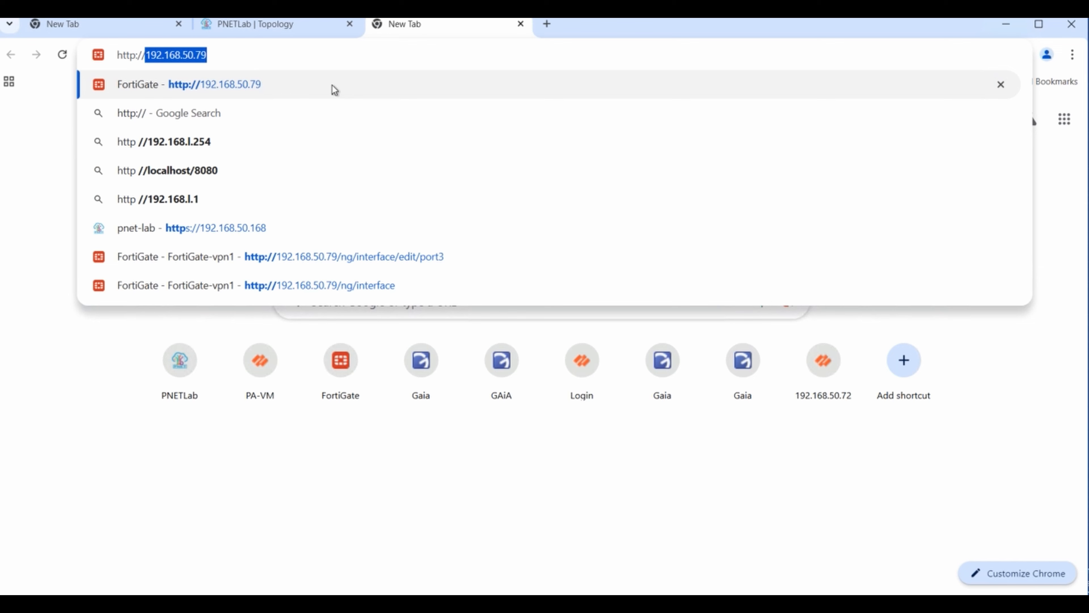
{"action": "key", "text": "Right"}
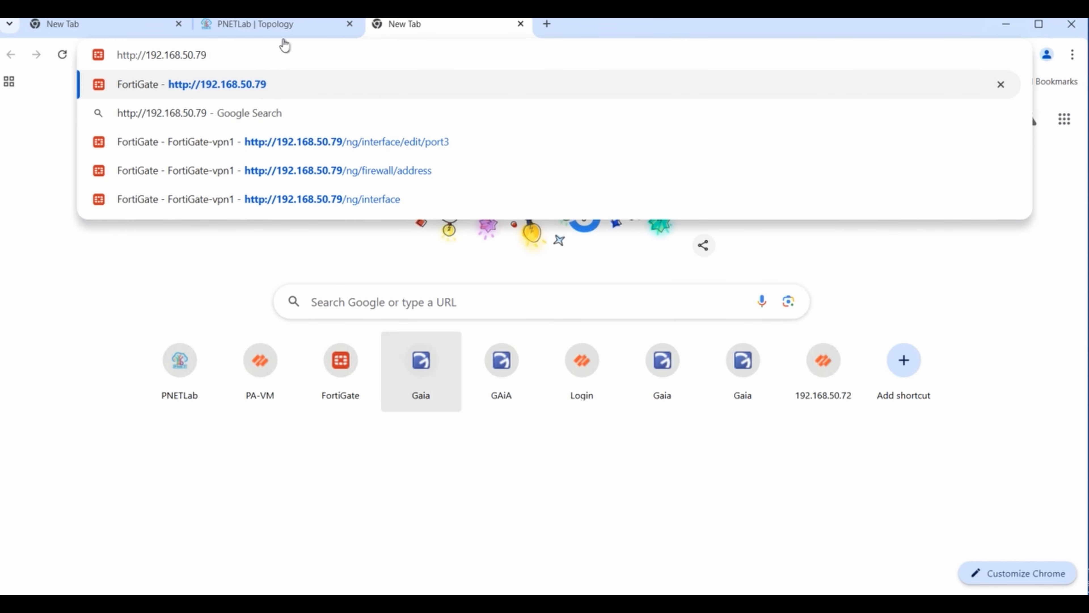
{"action": "left_click", "coordinate": [260, 25]}
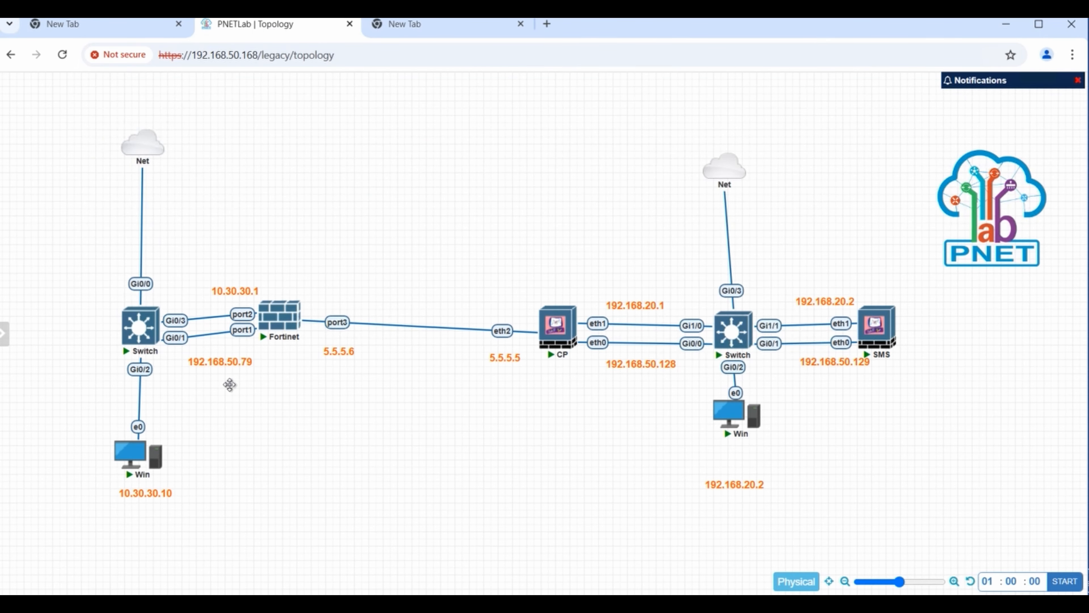
{"action": "left_click", "coordinate": [446, 27]}
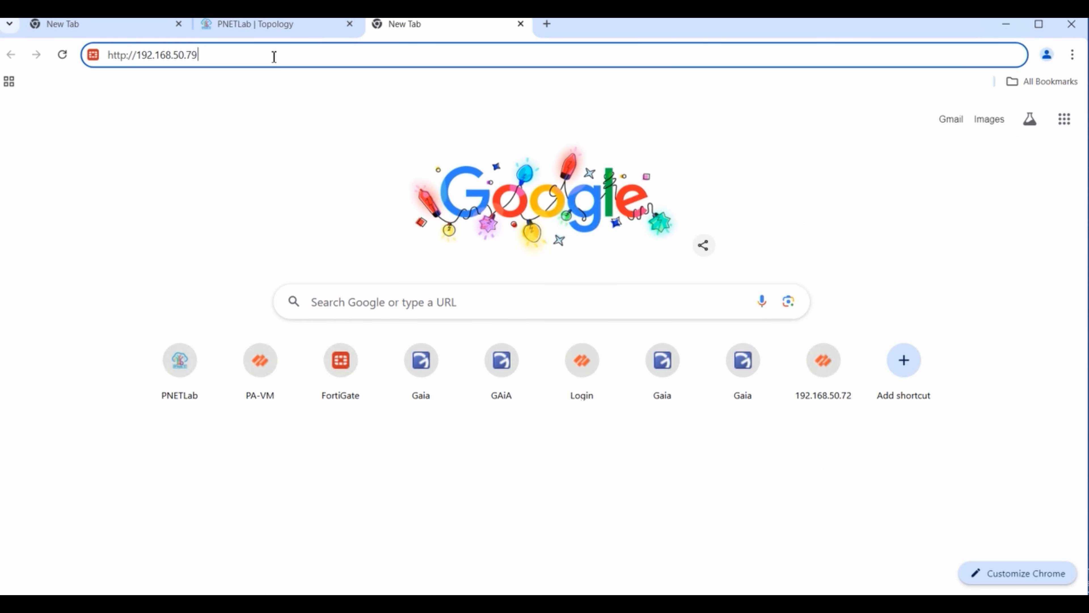
{"action": "key", "text": "Return"}
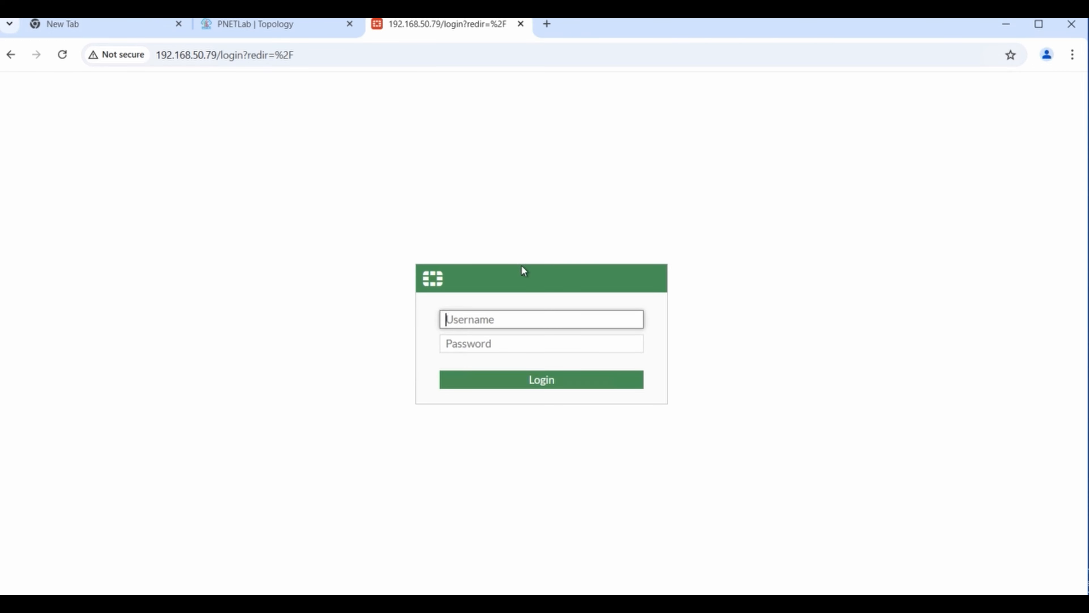
- Sign in to the FortiGate with the administrator username and password
{"action": "type", "text": "admin"}
{"action": "left_click", "coordinate": [571, 339]}
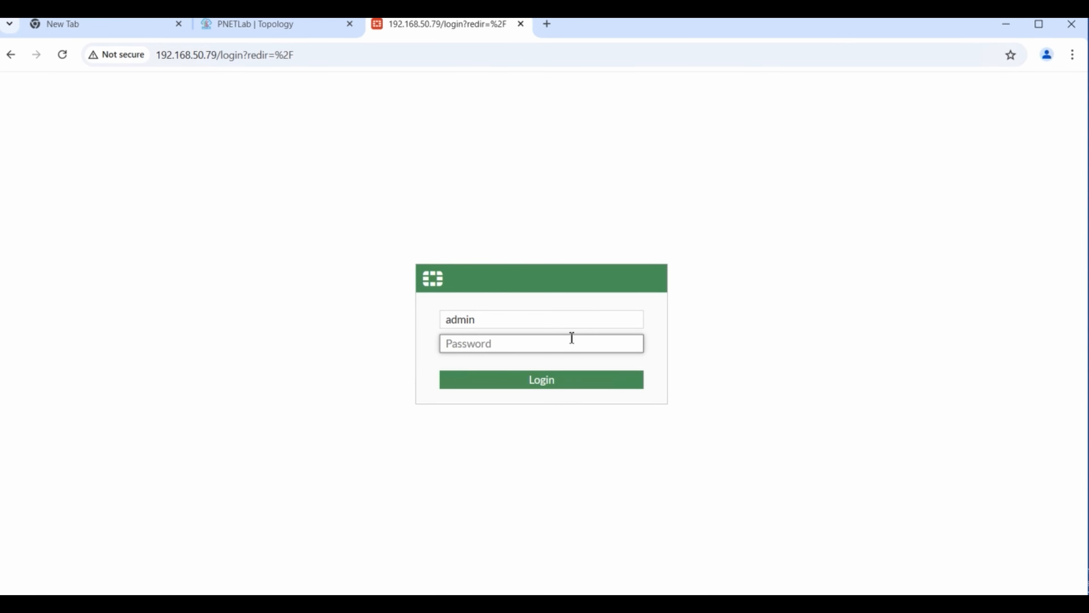
{"action": "type", "text": "a"}
{"action": "key", "text": "Return"}
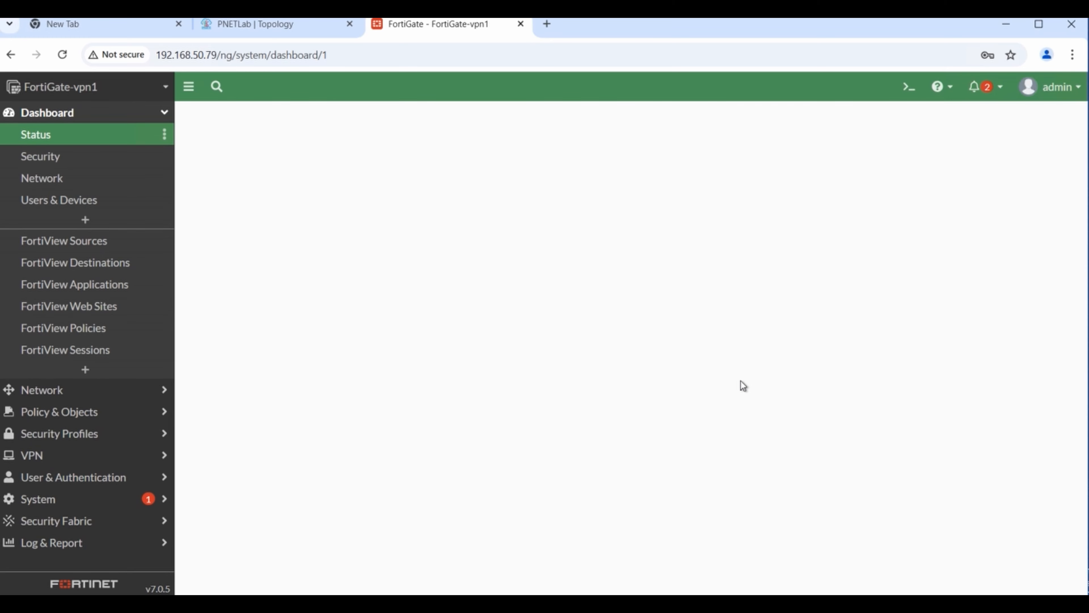
- Show the FortiGate Network Interfaces list, with port3 at 5.5.5.6/255.255.255.0
{"action": "left_click", "coordinate": [62, 178]}
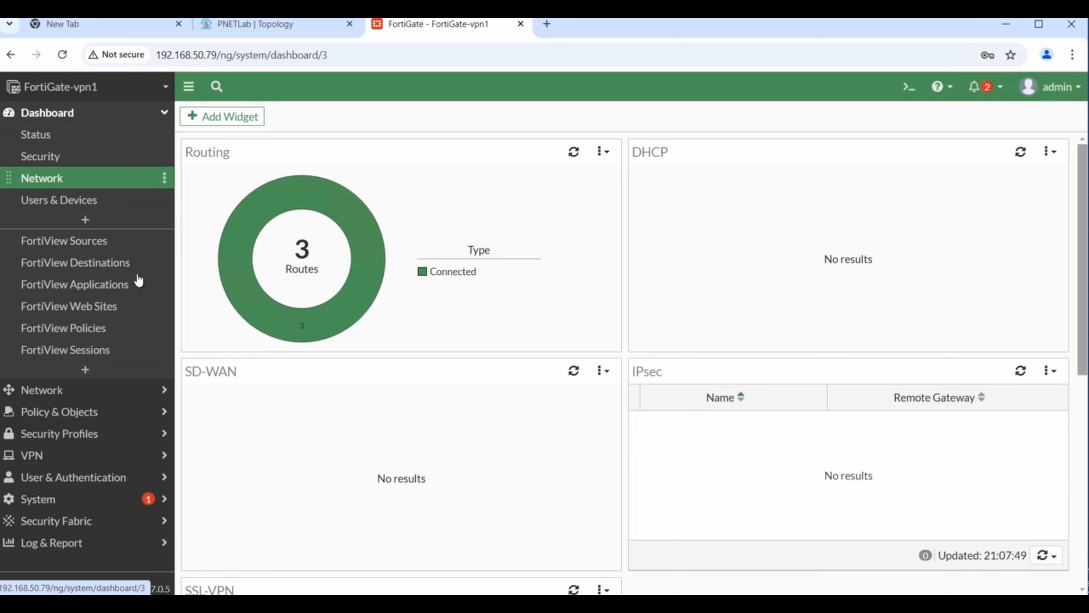
{"action": "left_click", "coordinate": [144, 390]}
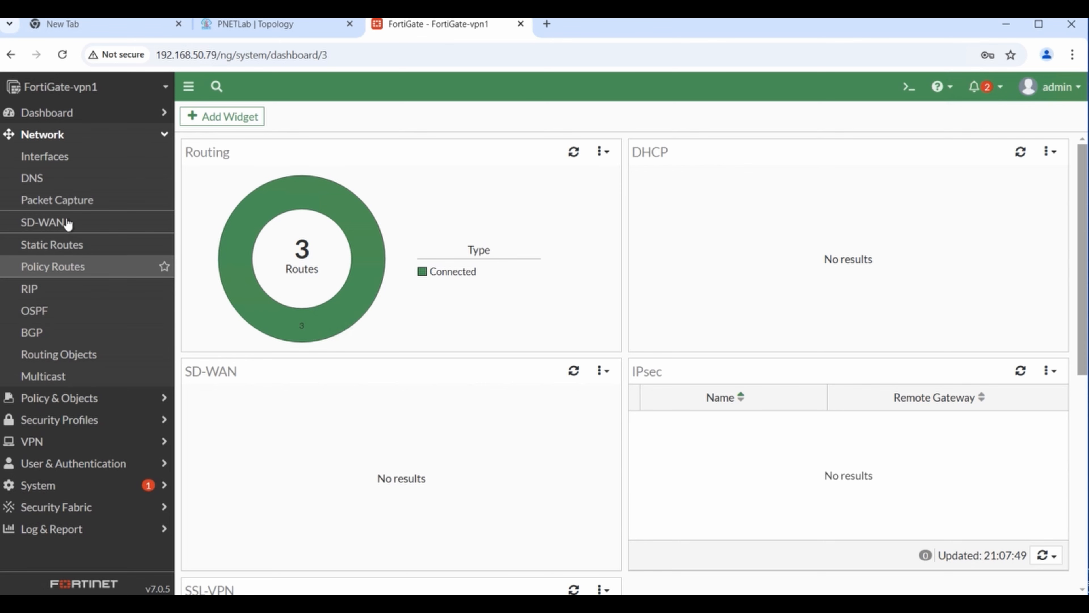
{"action": "left_click", "coordinate": [52, 164]}
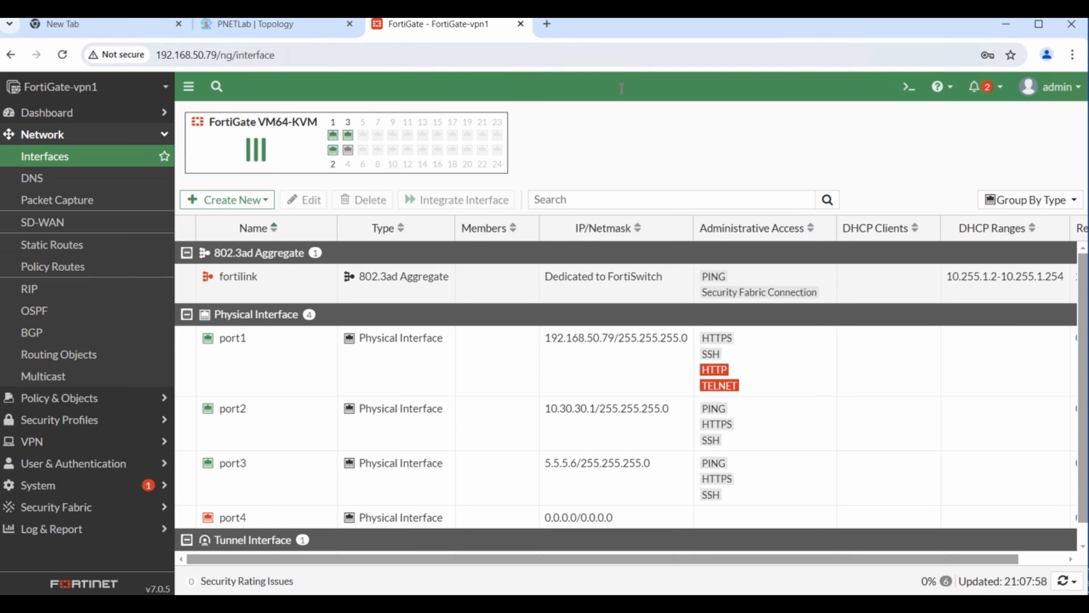
{"action": "left_click", "coordinate": [547, 24]}
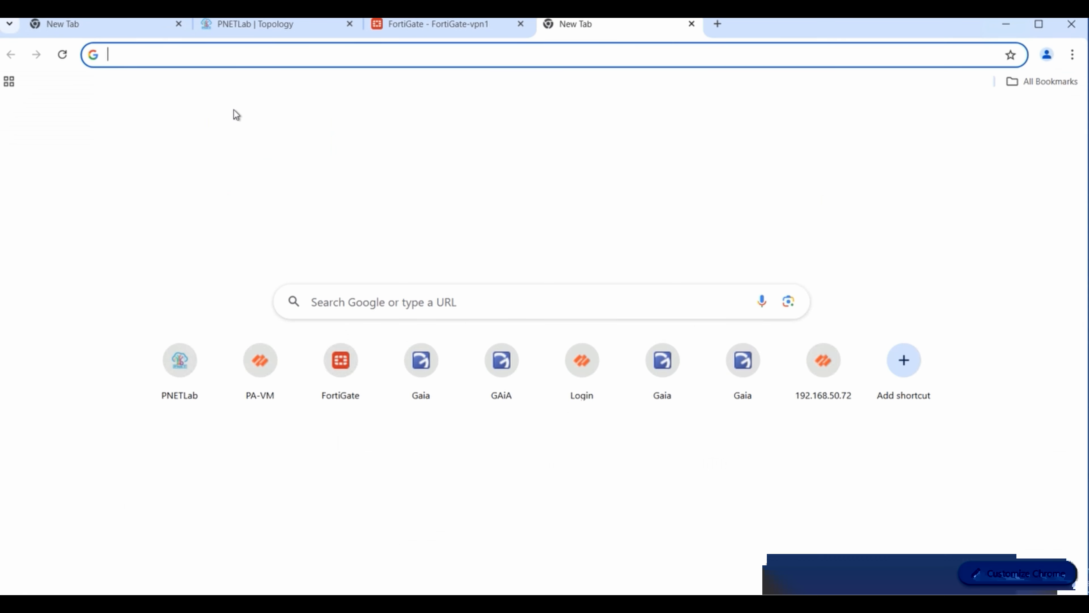
{"action": "type", "text": "htt"}
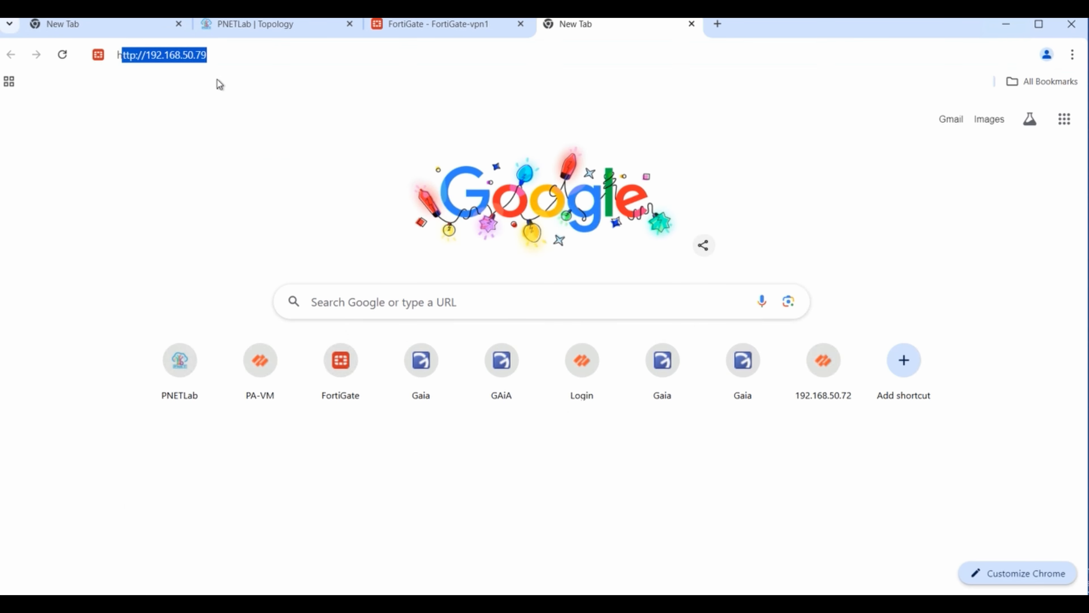
{"action": "type", "text": "p"}
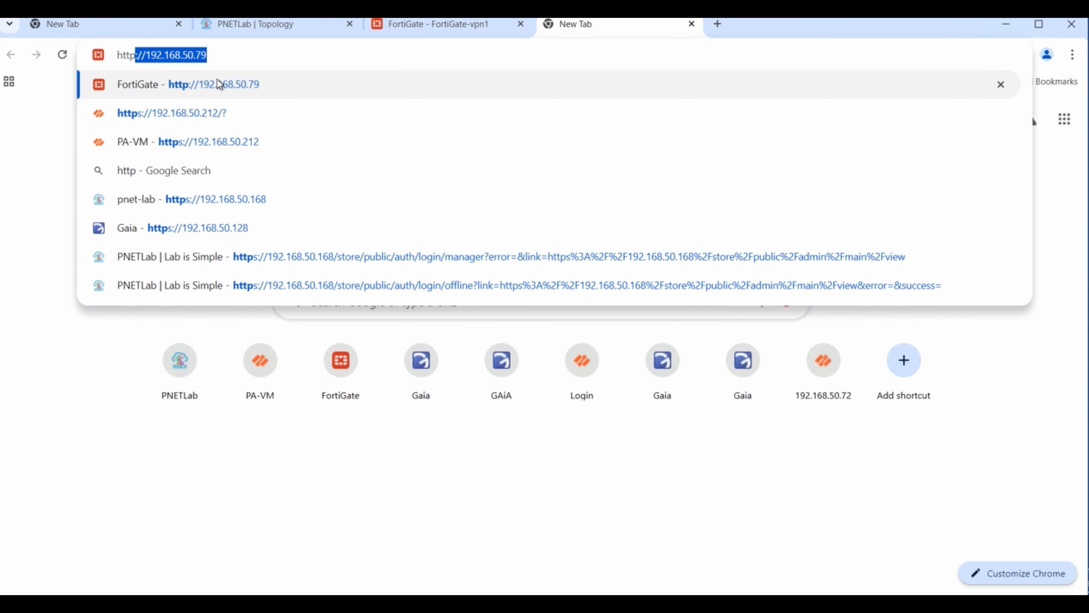
{"action": "type", "text": "s://"}
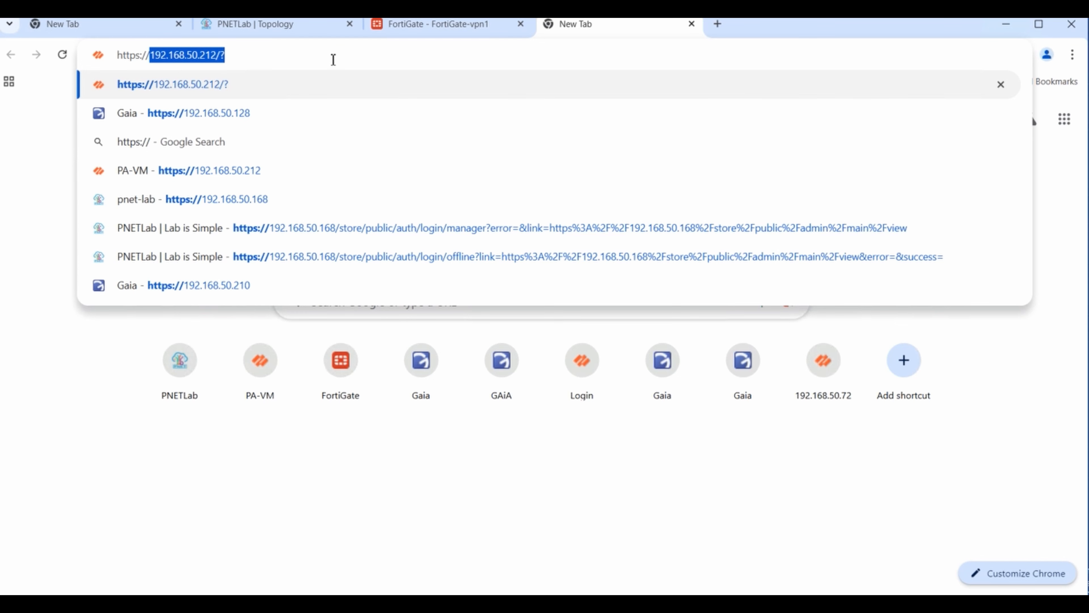
{"action": "key", "text": "Right"}
{"action": "key", "text": "BackSpace"}
{"action": "key", "text": "BackSpace"}
{"action": "key", "text": "BackSpace"}
{"action": "key", "text": "BackSpace"}
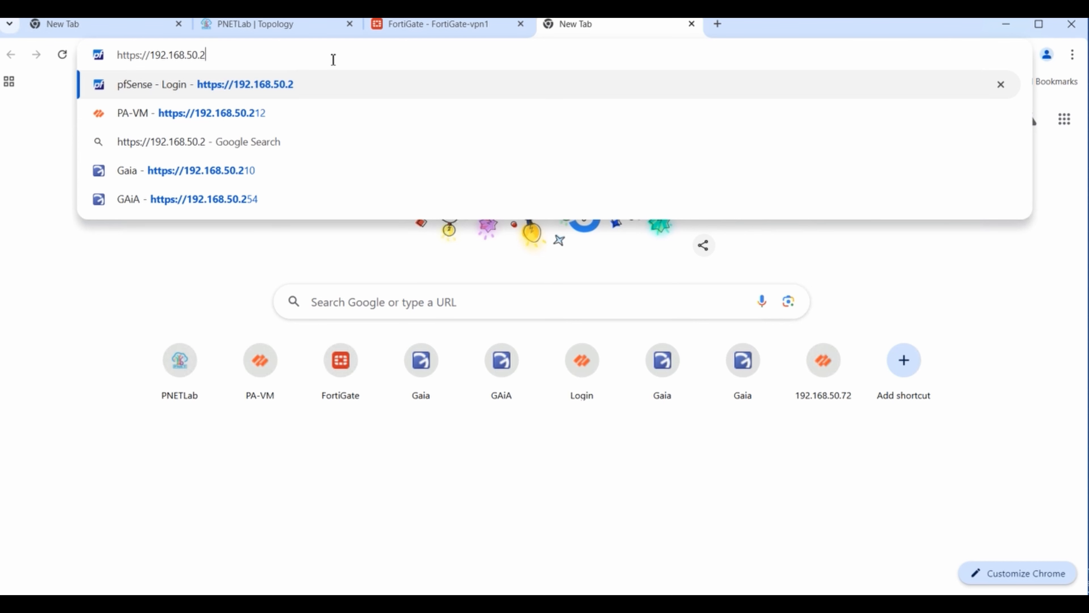
{"action": "key", "text": "BackSpace"}
{"action": "type", "text": "128"}
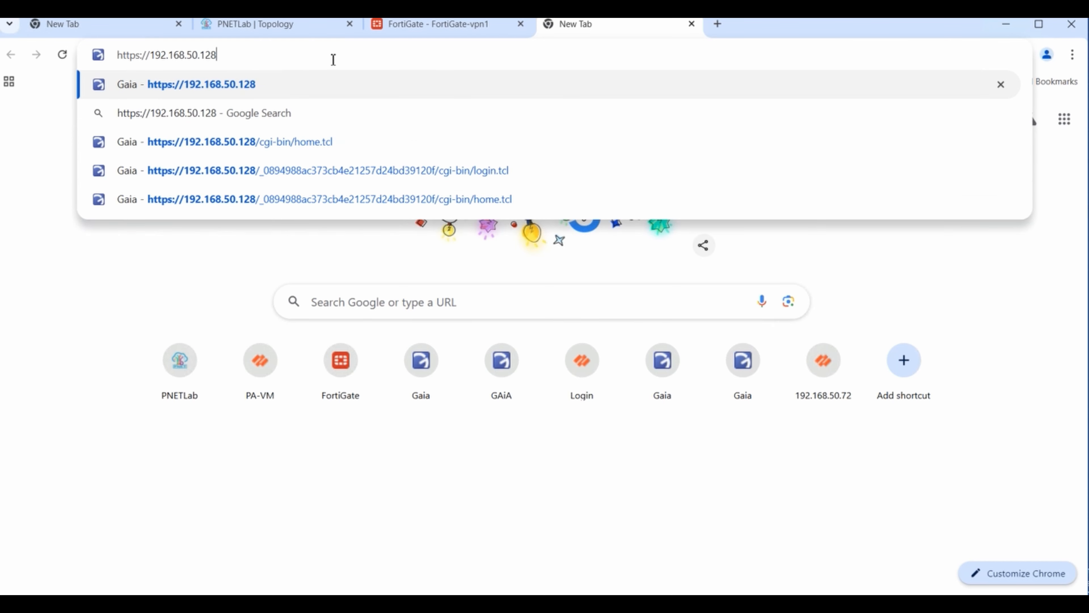
{"action": "key", "text": "Return"}
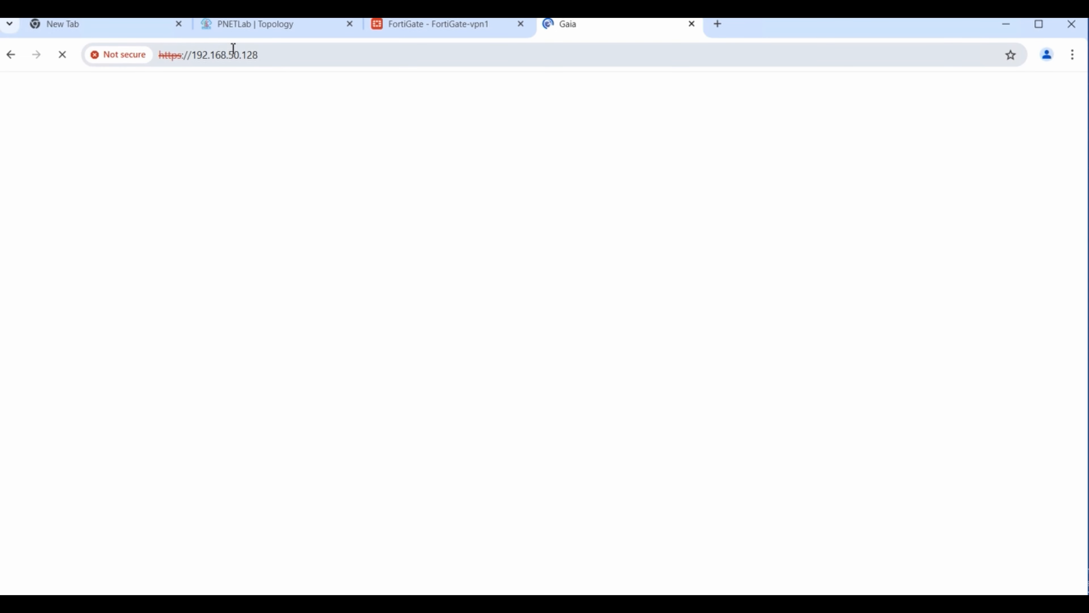
- Launch the CP gateway's Telnet console from the lab, then submit the Gaia portal login
{"action": "left_click", "coordinate": [291, 33]}
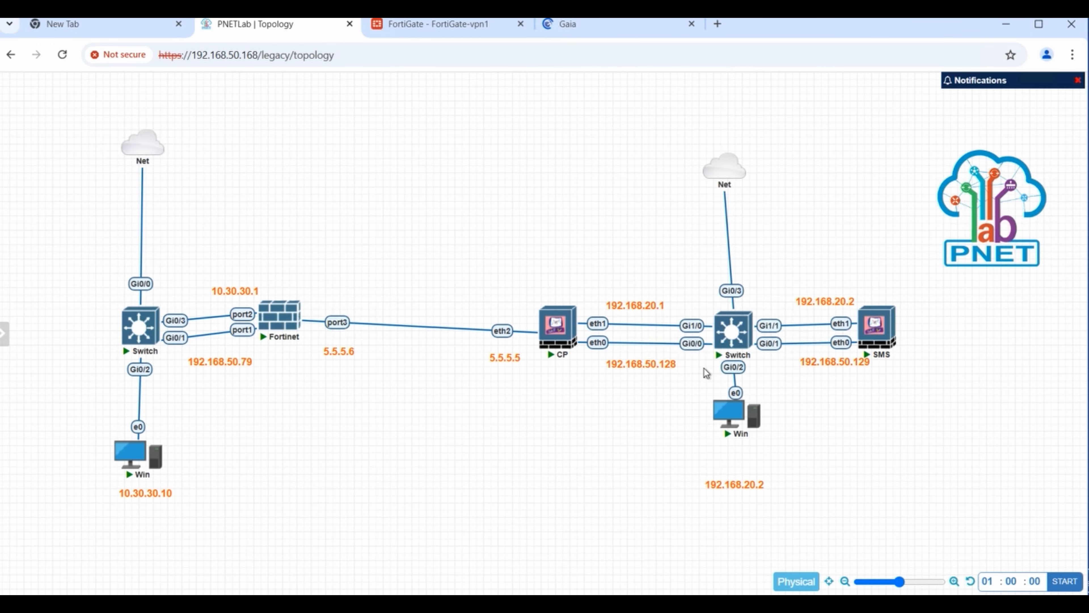
{"action": "left_click", "coordinate": [562, 337]}
{"action": "left_click", "coordinate": [562, 186]}
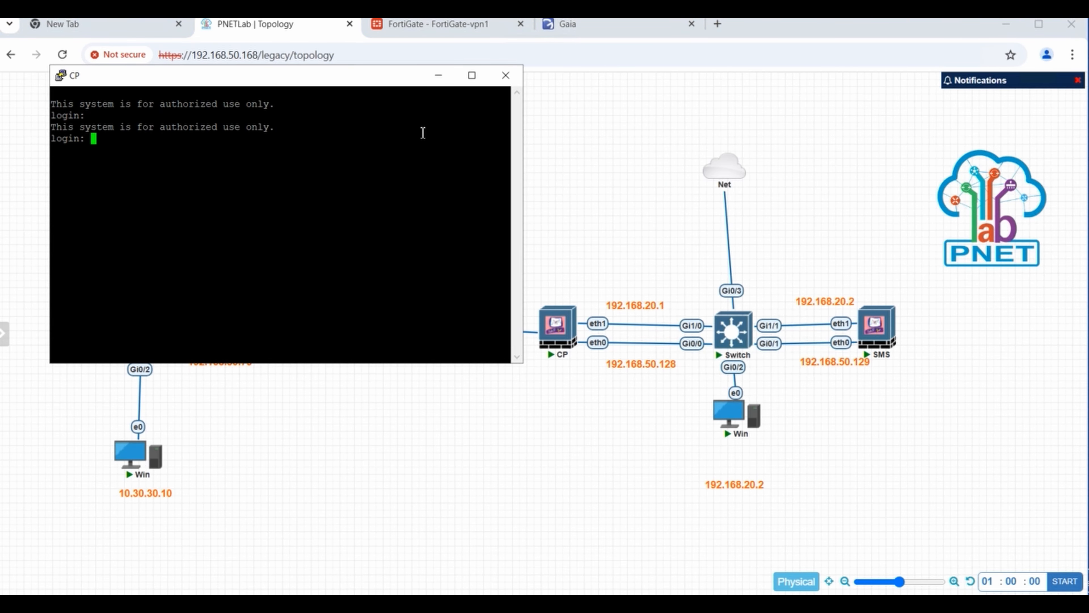
{"action": "left_click", "coordinate": [598, 27]}
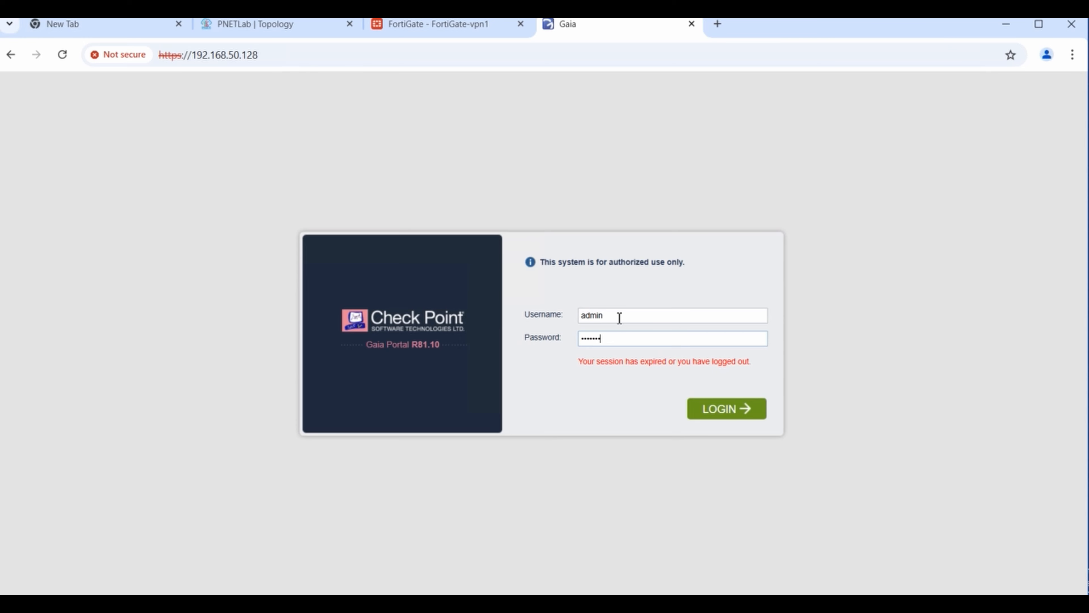
{"action": "key", "text": "Return"}
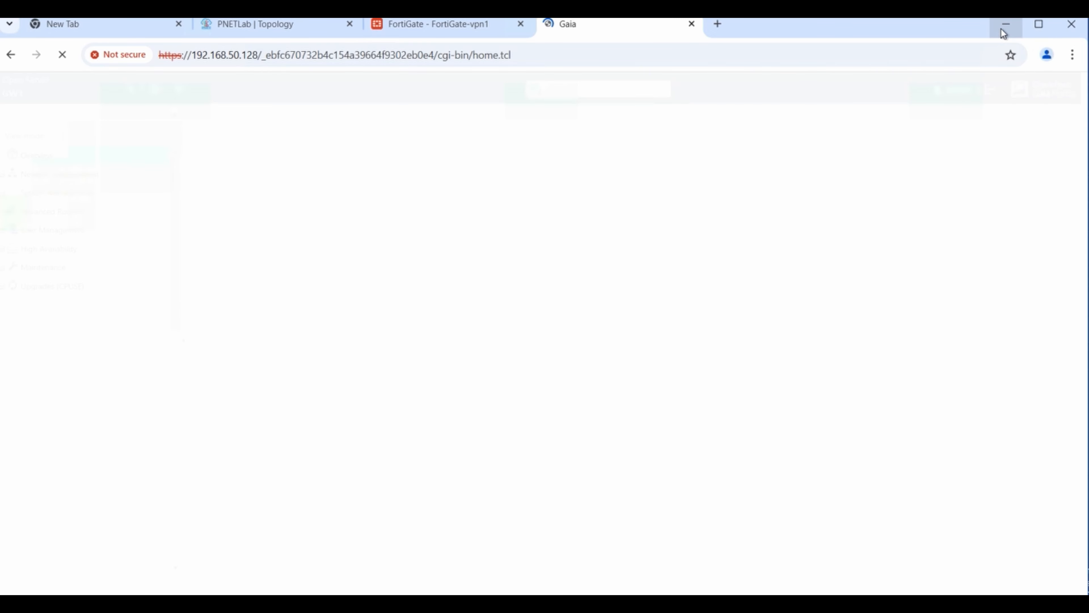
- Launch SmartConsole R81.20 and log in to the management server 192.168.50.129 with the admin password
{"action": "left_click", "coordinate": [1003, 29]}
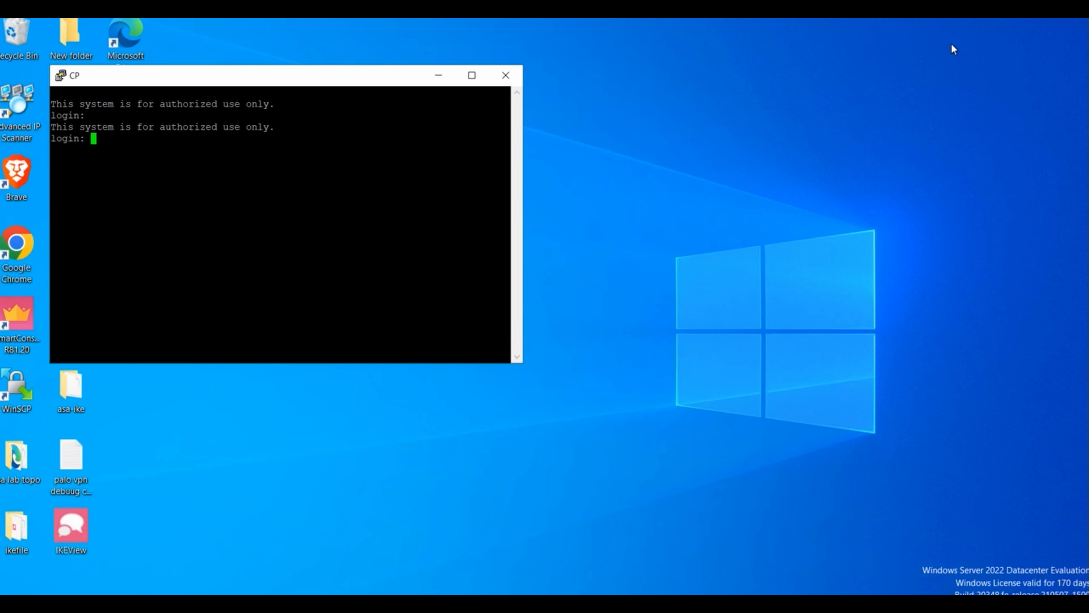
{"action": "left_click", "coordinate": [444, 81]}
{"action": "double_click", "coordinate": [23, 312]}
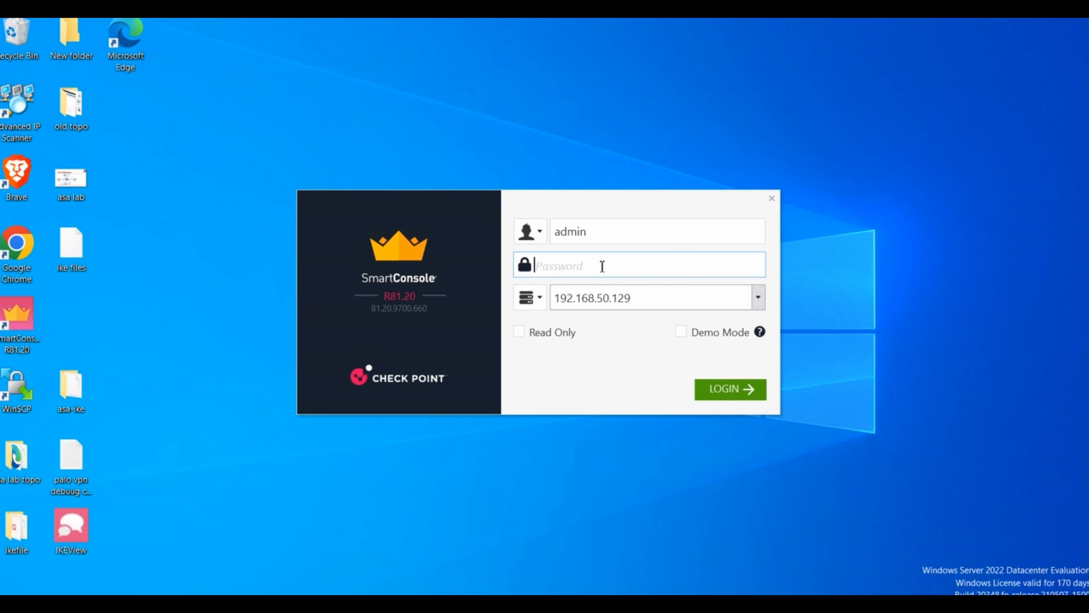
{"action": "type", "text": "a"}
{"action": "key", "text": "BackSpace"}
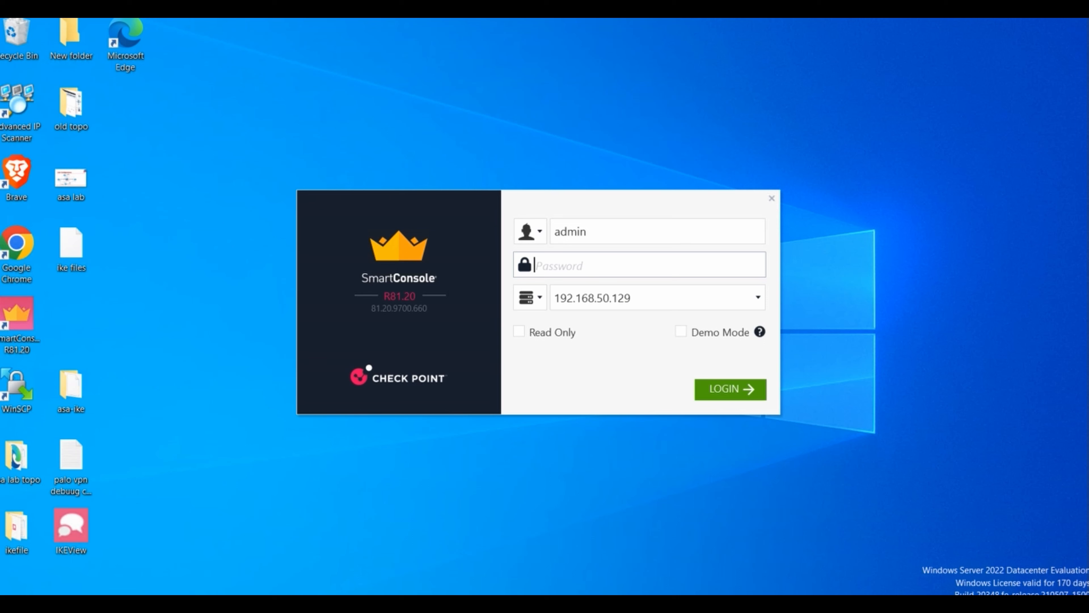
{"action": "type", "text": "abcabc"}
{"action": "left_click", "coordinate": [727, 390]}
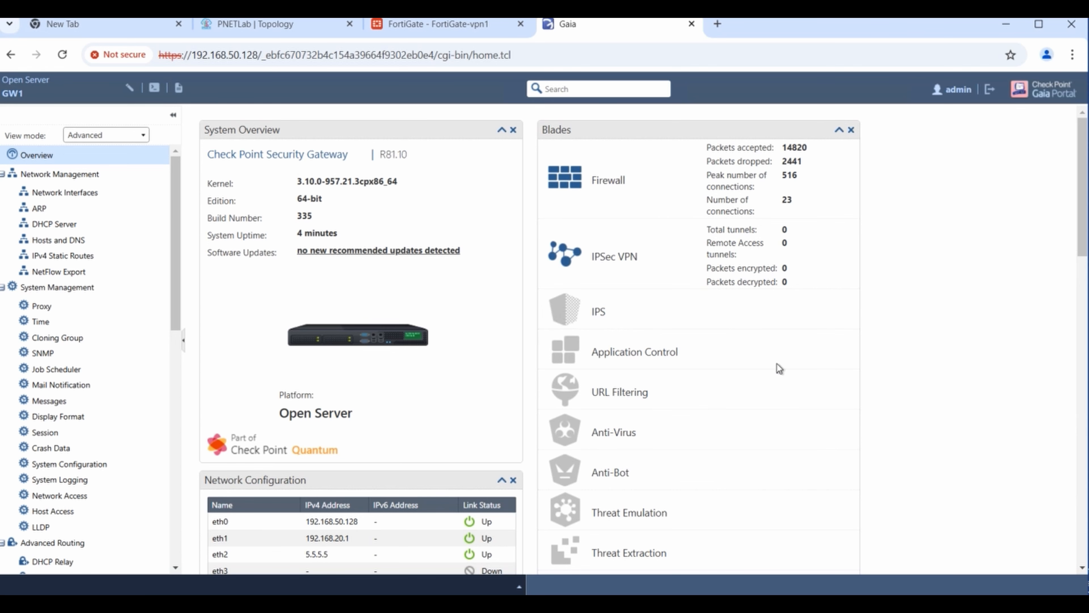
- View GW1's interfaces: eth0 192.168.50.128, eth1 192.168.20.1, eth2 5.5.5.5
{"action": "left_click", "coordinate": [77, 194]}
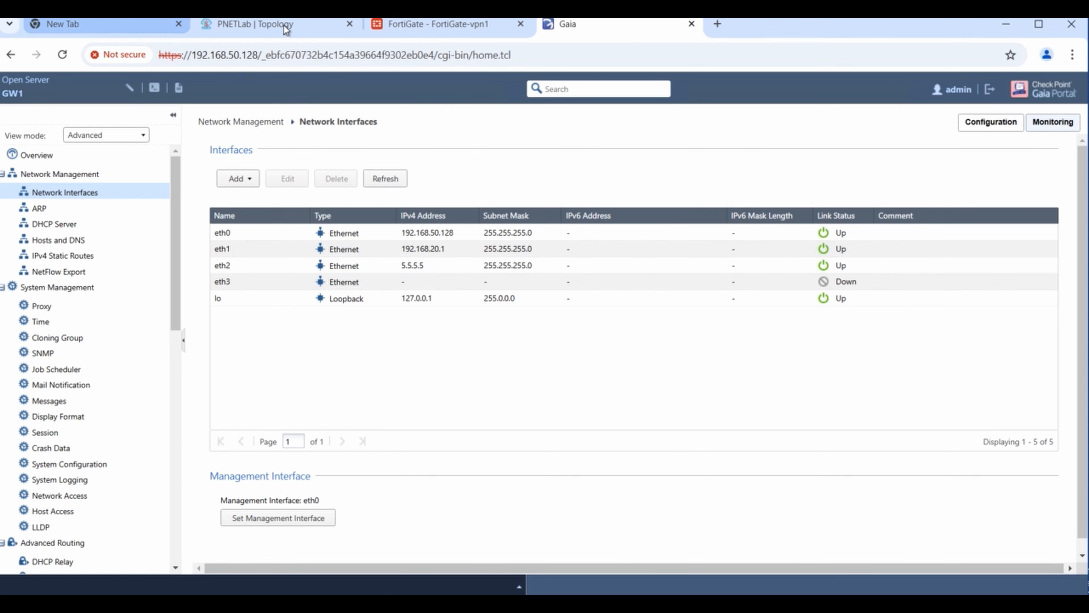
{"action": "left_click", "coordinate": [285, 26]}
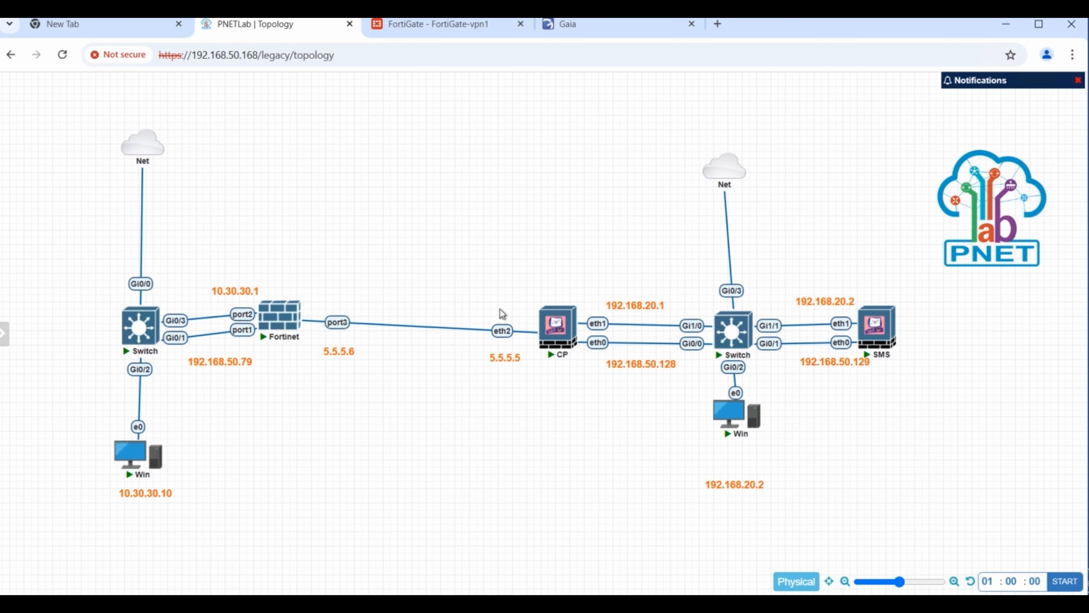
- Log in to the CP gateway console as admin and run 'lock database override'
{"action": "mouse_move", "coordinate": [279, 330]}
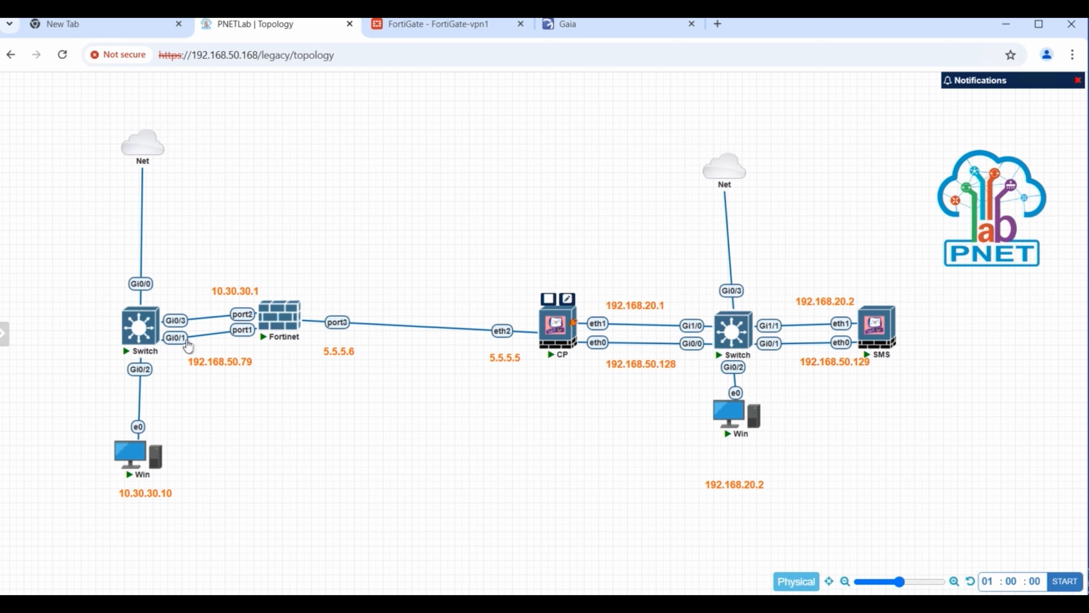
{"action": "left_click", "coordinate": [530, 602]}
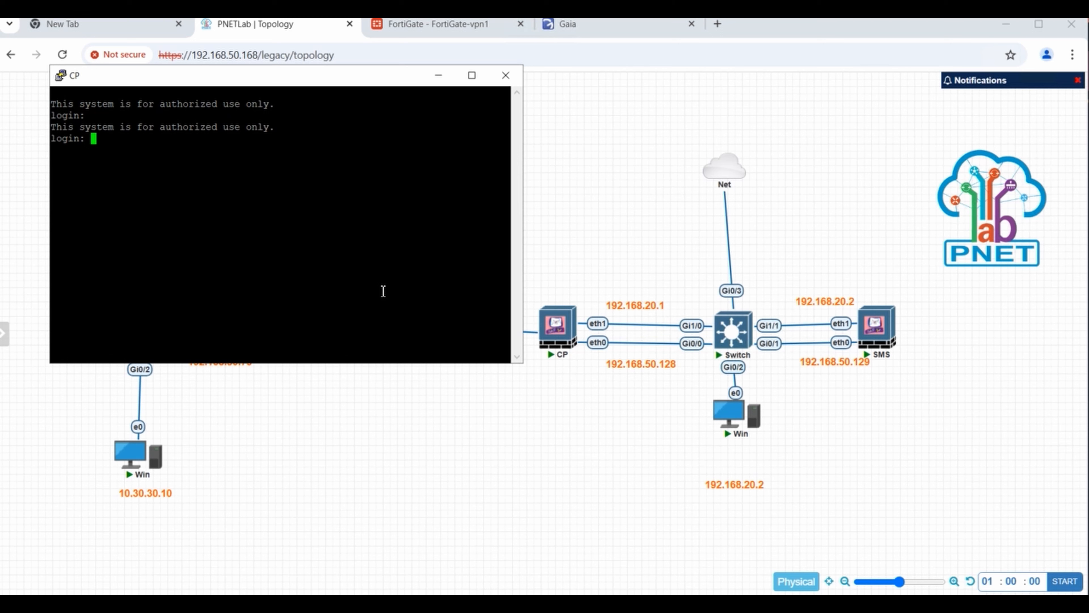
{"action": "type", "text": "admin"}
{"action": "key", "text": "Return"}
{"action": "key", "text": "Return"}
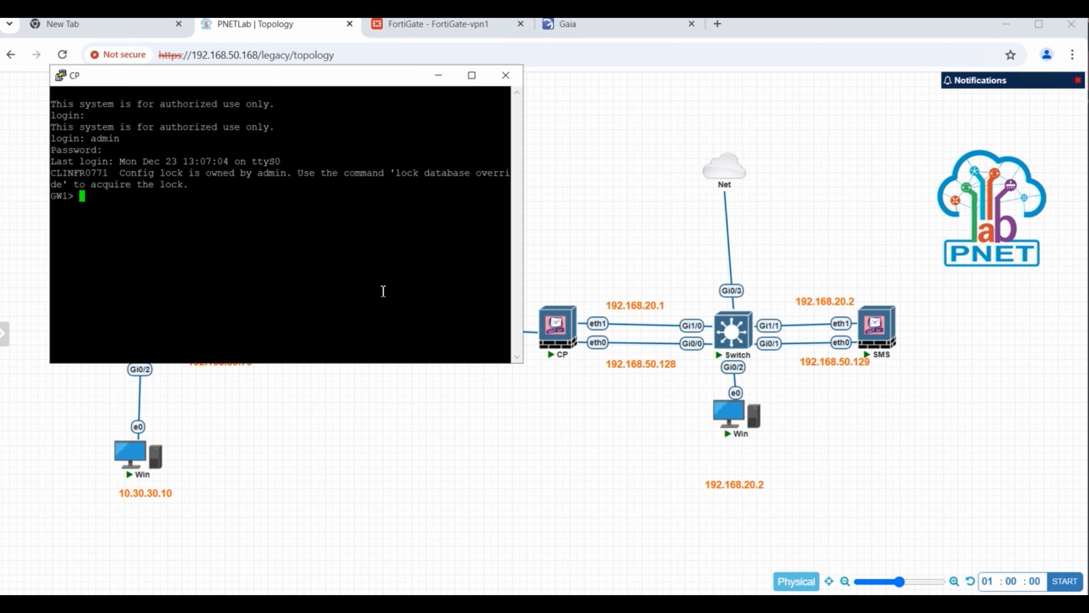
{"action": "type", "text": "lock da"}
{"action": "key", "text": "Tab"}
{"action": "type", "text": "ove"}
{"action": "key", "text": "Tab"}
- Ping the FortiGate at 5.5.5.6 from the gateway, getting five replies
{"action": "key", "text": "Return"}
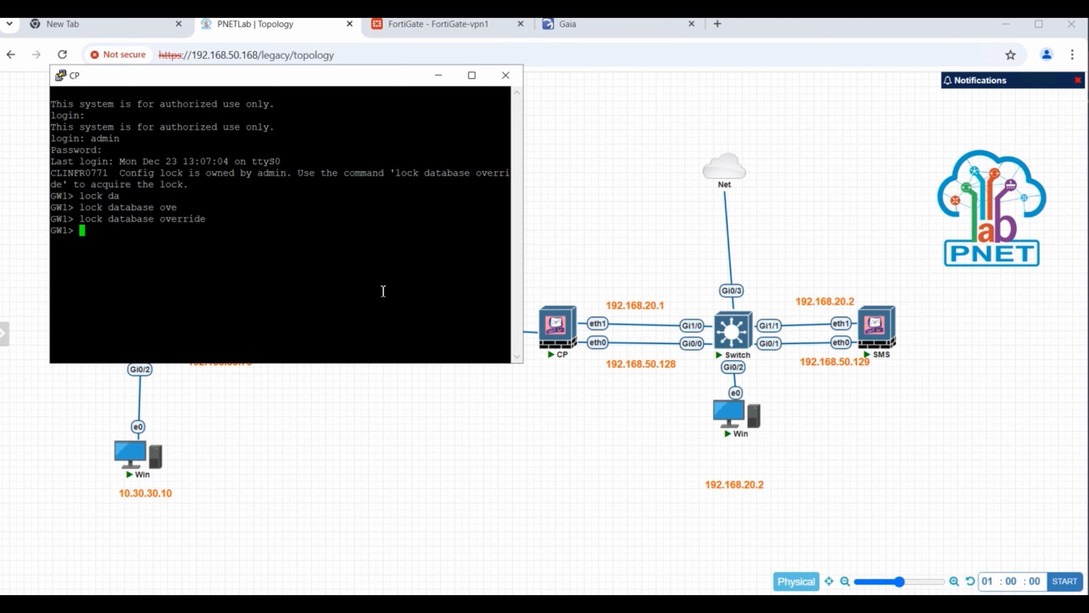
{"action": "type", "text": "ping 5.5.5.6"}
{"action": "key", "text": "Return"}
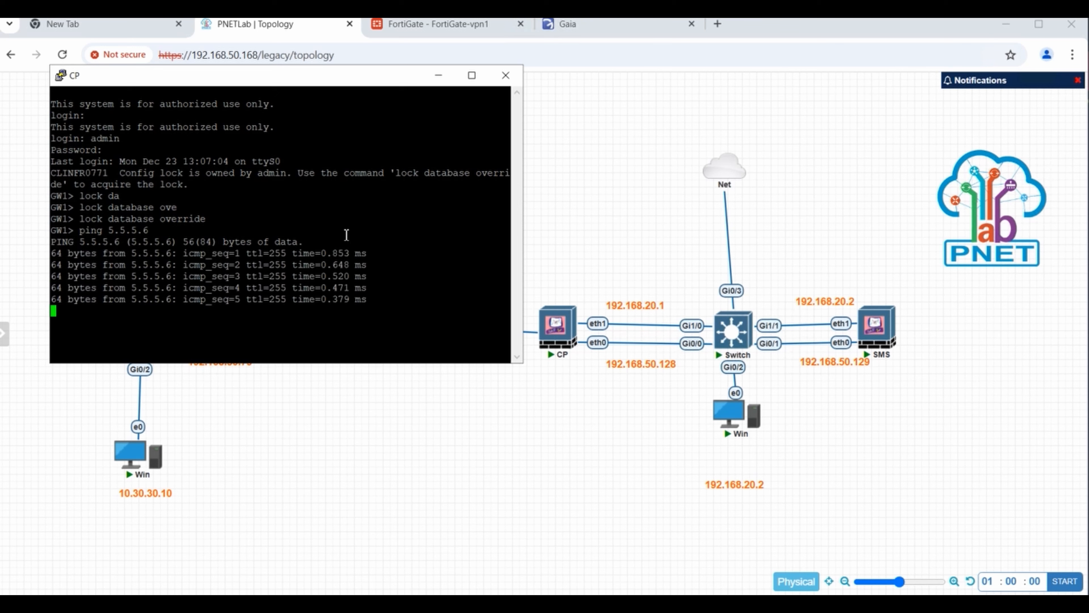
{"action": "key", "text": "ctrl+c"}
{"action": "left_click", "coordinate": [624, 243]}
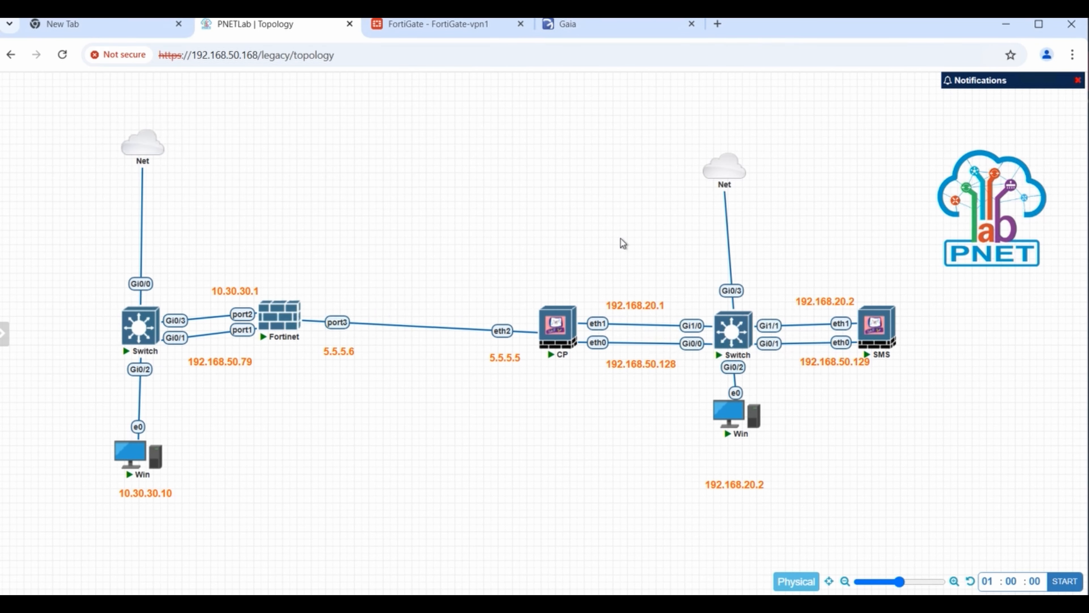
- Open the FortiGate node's console and log in as admin
{"action": "left_click", "coordinate": [283, 332]}
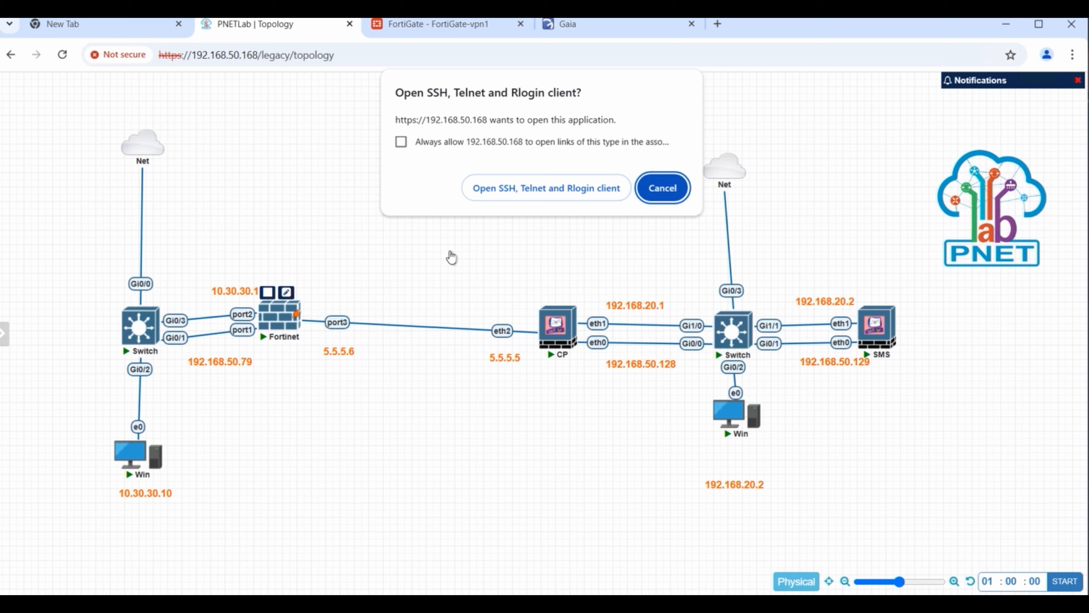
{"action": "left_click", "coordinate": [544, 194]}
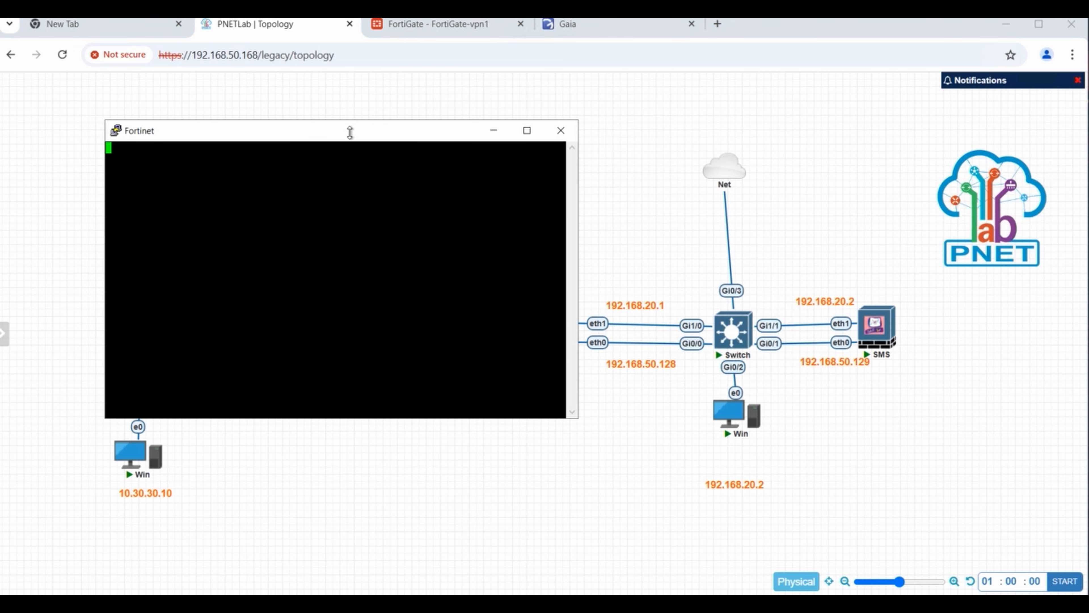
{"action": "left_click_drag", "start_coordinate": [383, 140], "coordinate": [780, 142]}
{"action": "key", "text": "Return"}
{"action": "key", "text": "Return"}
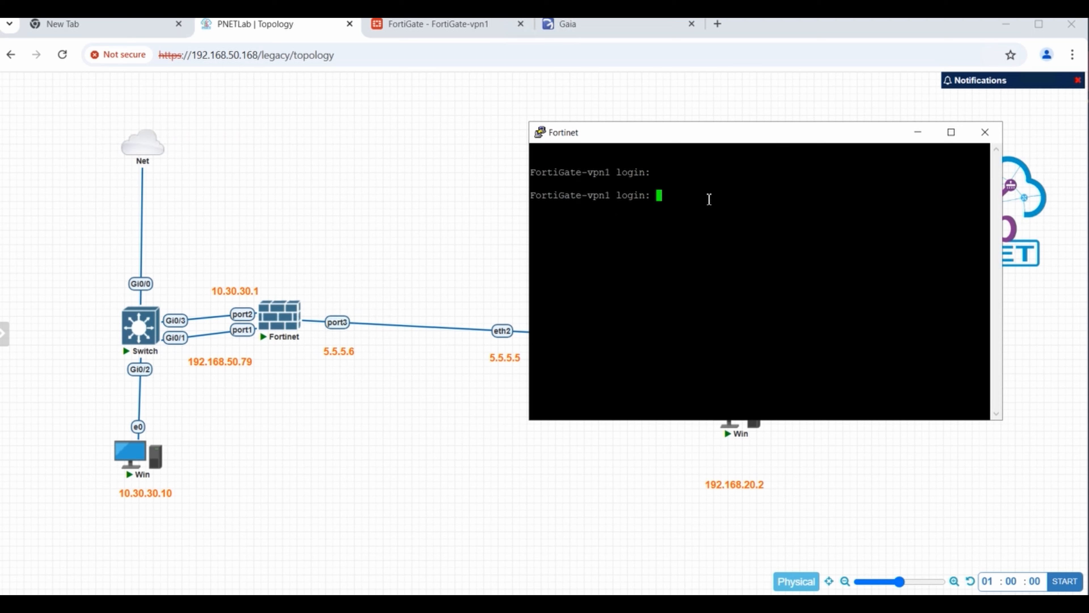
{"action": "type", "text": "admin"}
{"action": "key", "text": "Return"}
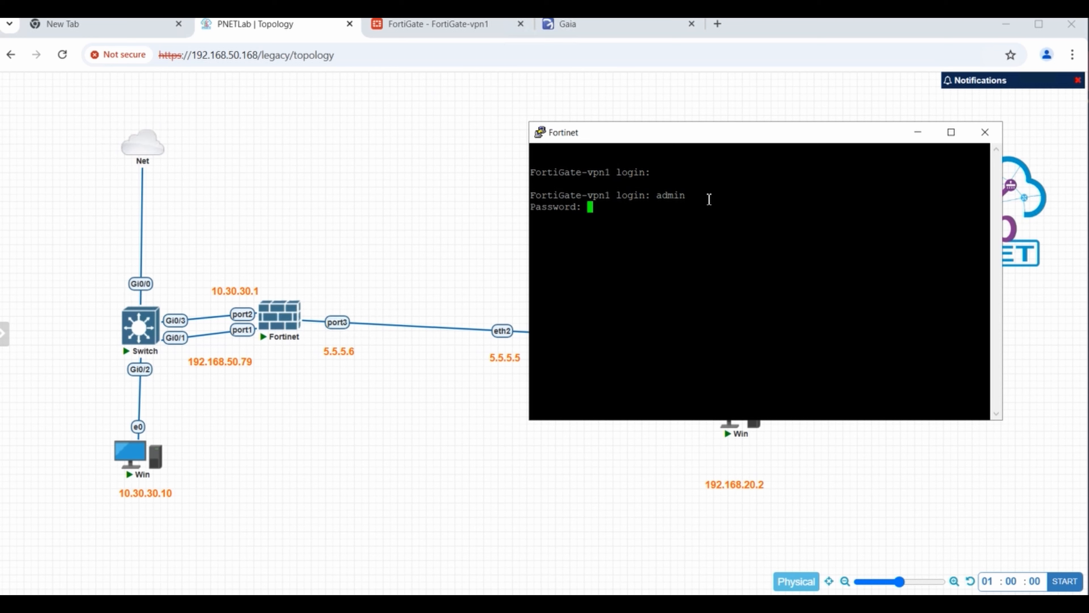
{"action": "key", "text": "Return"}
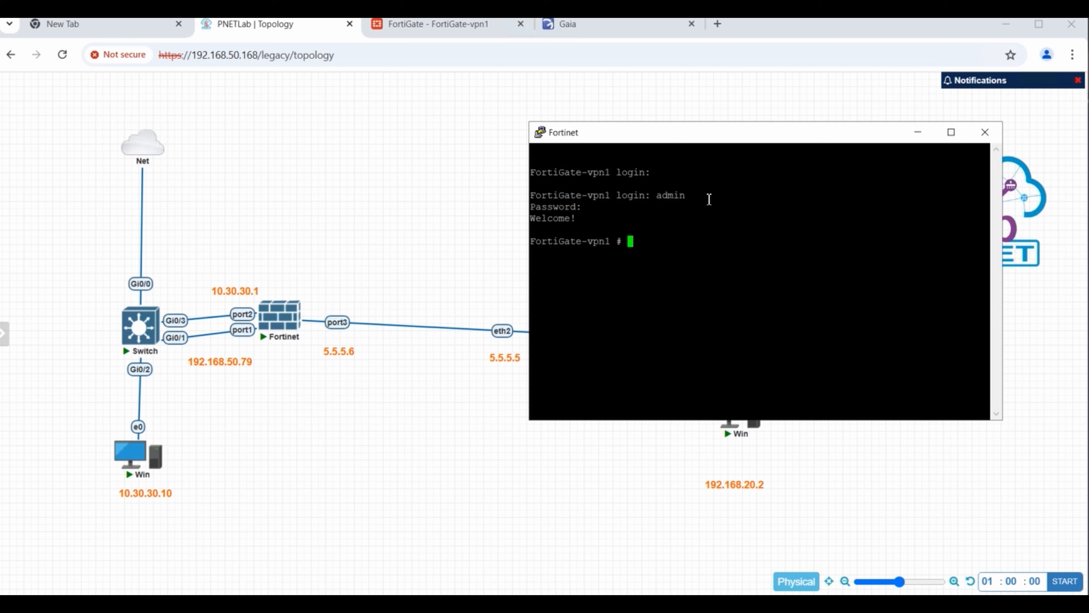
- Run 'execute ping 5.5.5.5' on the FortiGate and confirm replies from the Check Point gateway
{"action": "type", "text": "exec"}
{"action": "key", "text": "Tab"}
{"action": "type", "text": "ping 5.5."}
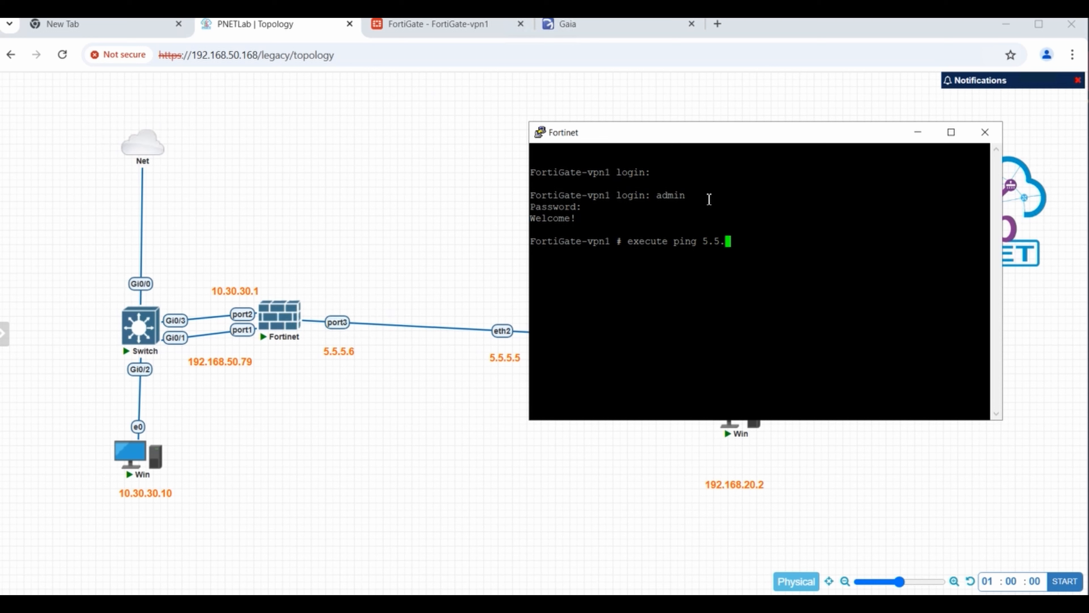
{"action": "type", "text": "5.5"}
{"action": "key", "text": "Return"}
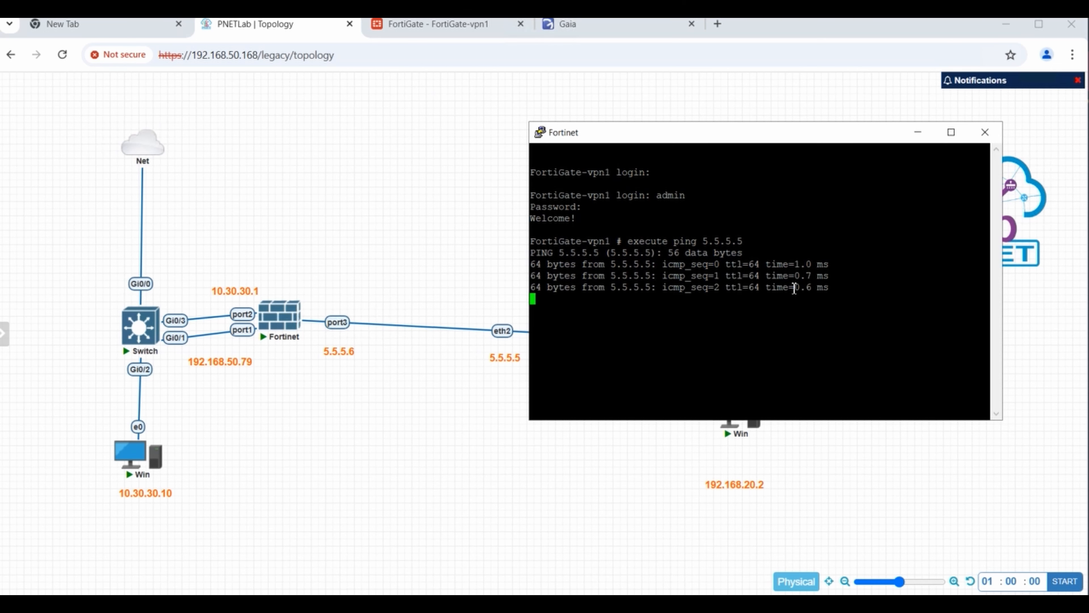
{"action": "key", "text": "ctrl+c"}
{"action": "left_click", "coordinate": [479, 388]}
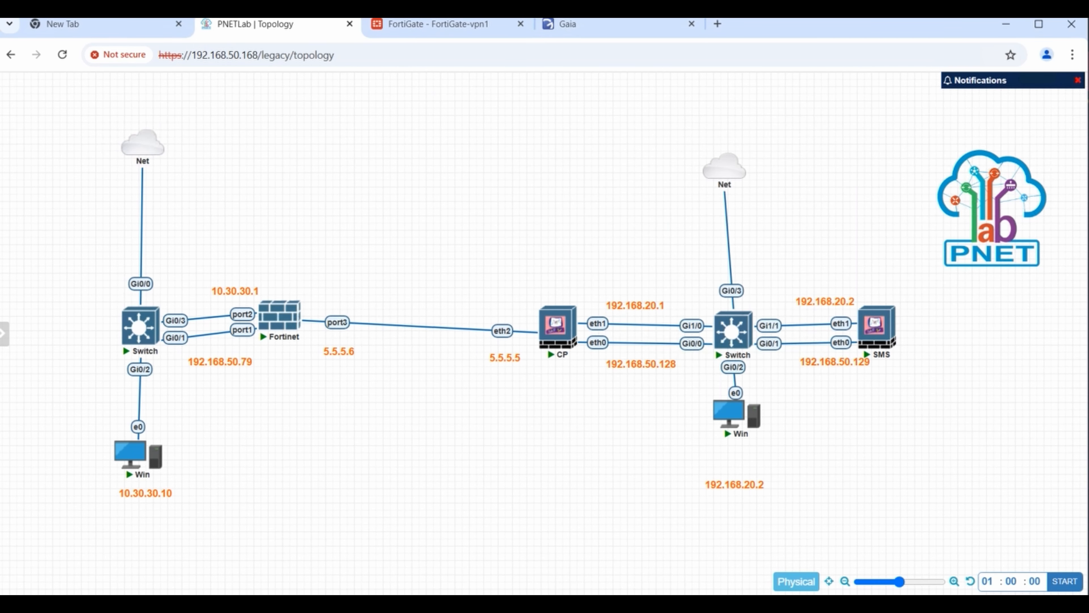
- Dismiss the validation warning and switch rule 1's Services & Applications to Any
{"action": "key", "text": "alt+Tab"}
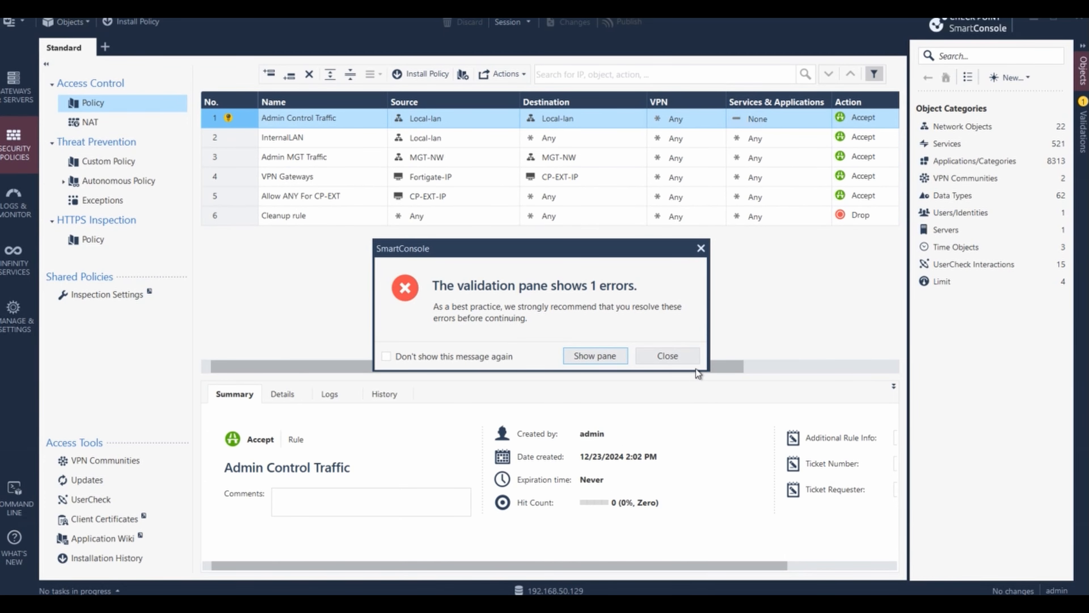
{"action": "left_click", "coordinate": [681, 354]}
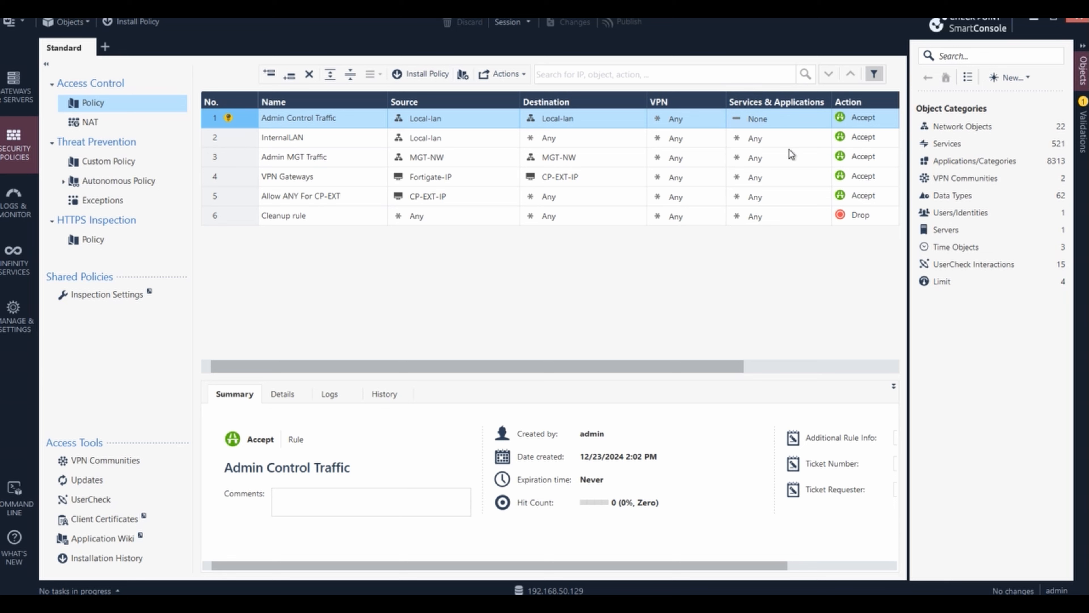
{"action": "left_click", "coordinate": [774, 120]}
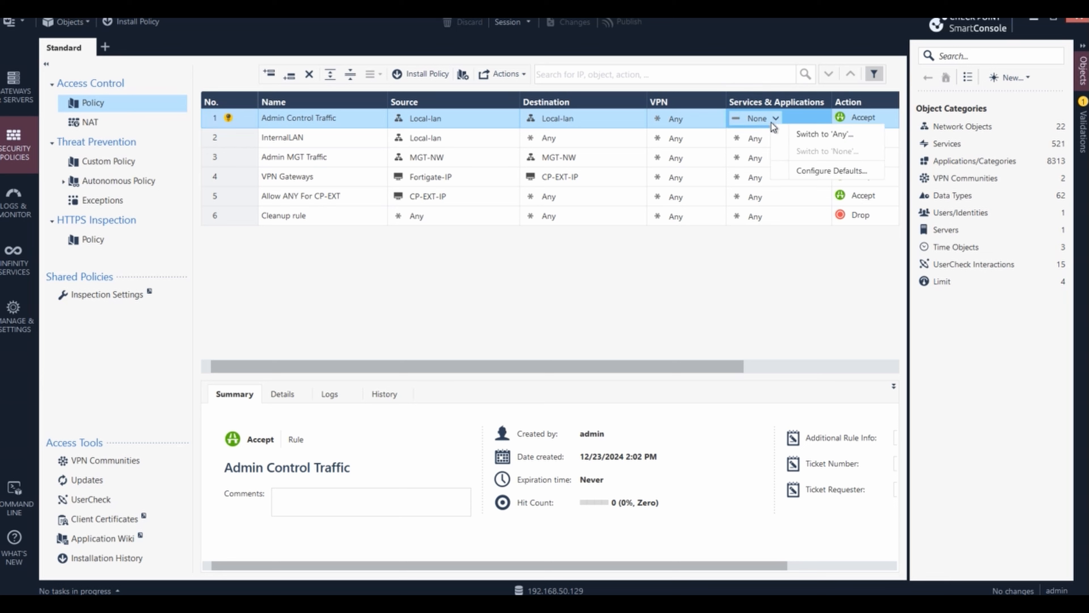
{"action": "left_click", "coordinate": [795, 135]}
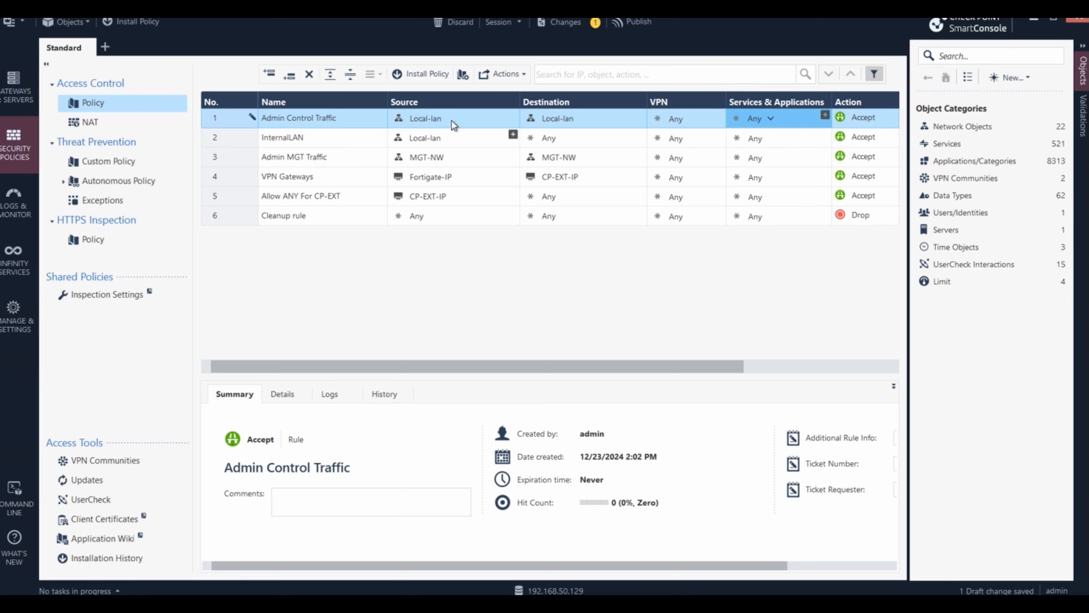
{"action": "mouse_move", "coordinate": [553, 120]}
{"action": "mouse_move", "coordinate": [438, 140]}
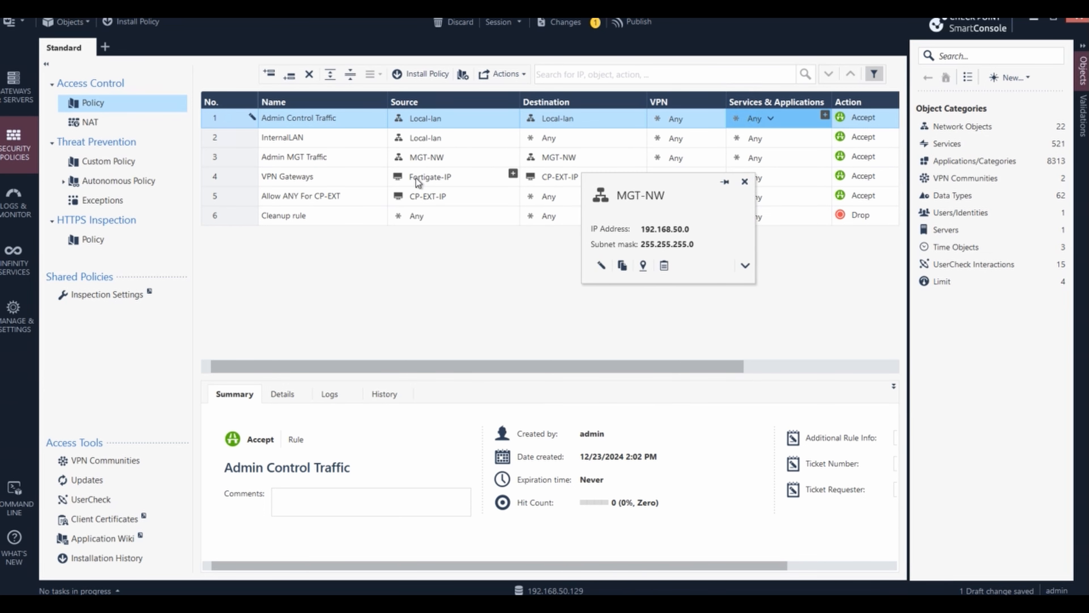
{"action": "mouse_move", "coordinate": [415, 178]}
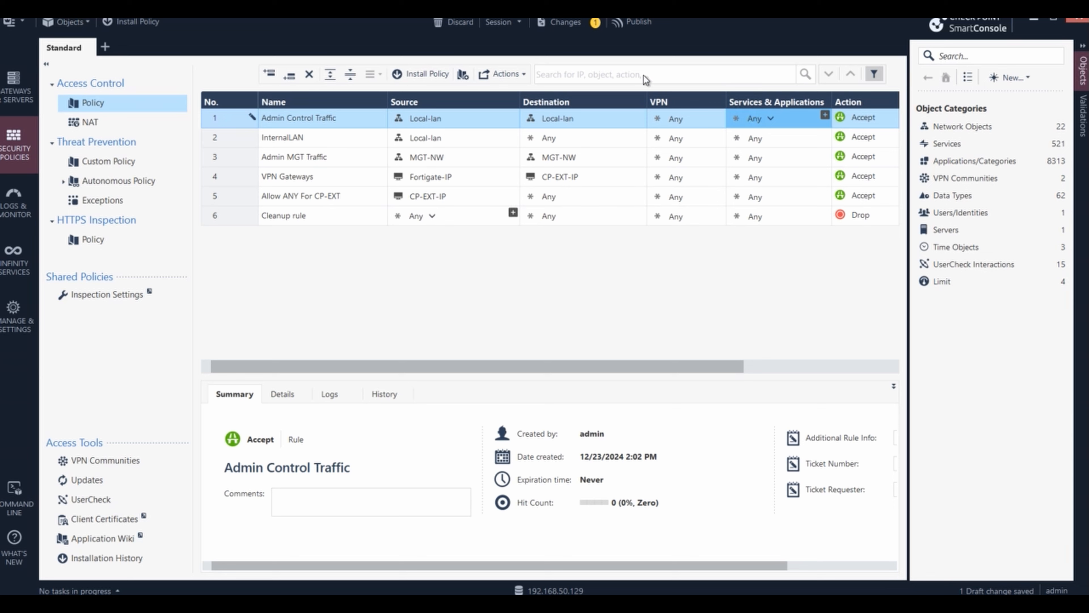
- Publish the rule change, install the Standard policy, and minimize SmartConsole to reveal the topology
{"action": "left_click", "coordinate": [630, 23]}
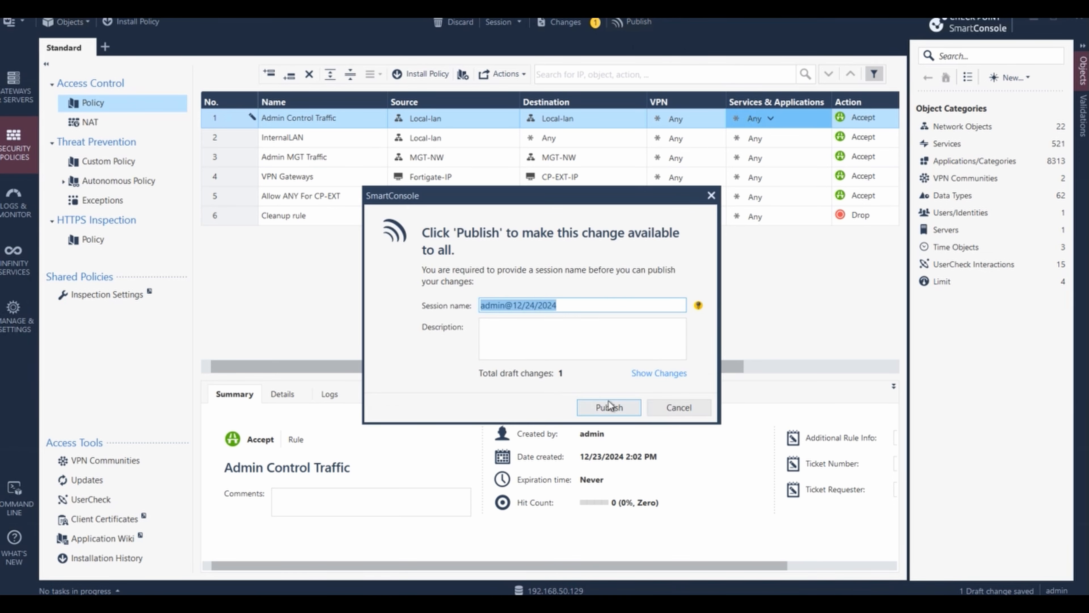
{"action": "left_click", "coordinate": [600, 410]}
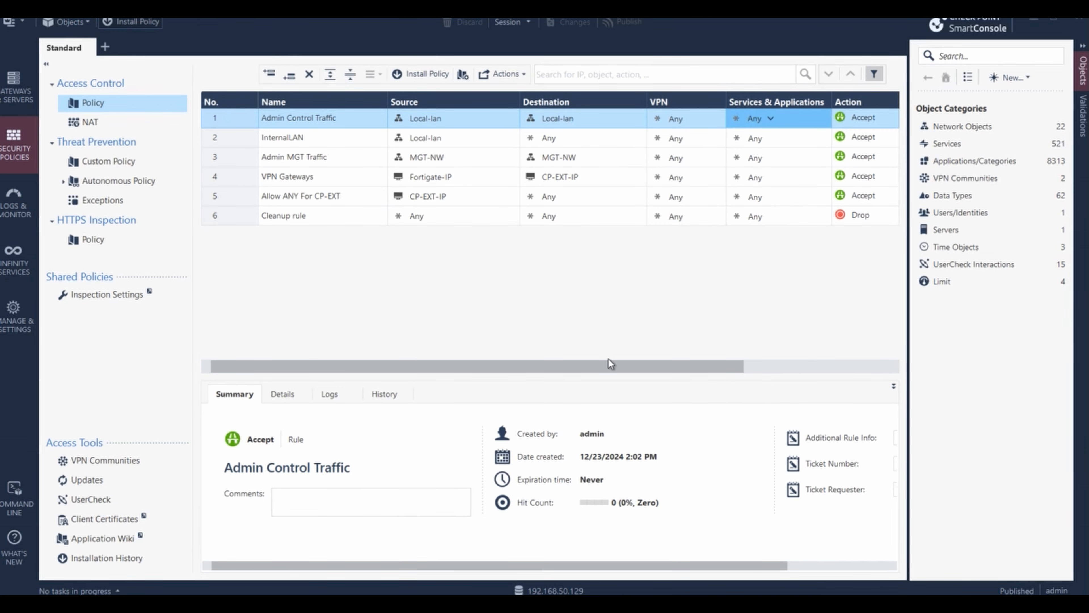
{"action": "left_click", "coordinate": [793, 513]}
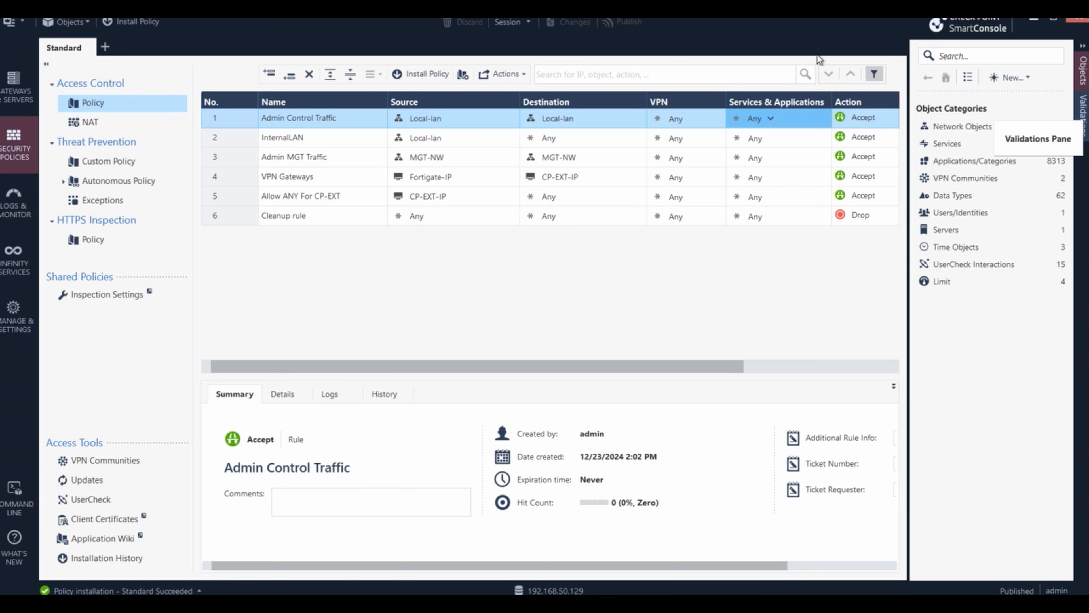
{"action": "left_click", "coordinate": [1033, 21]}
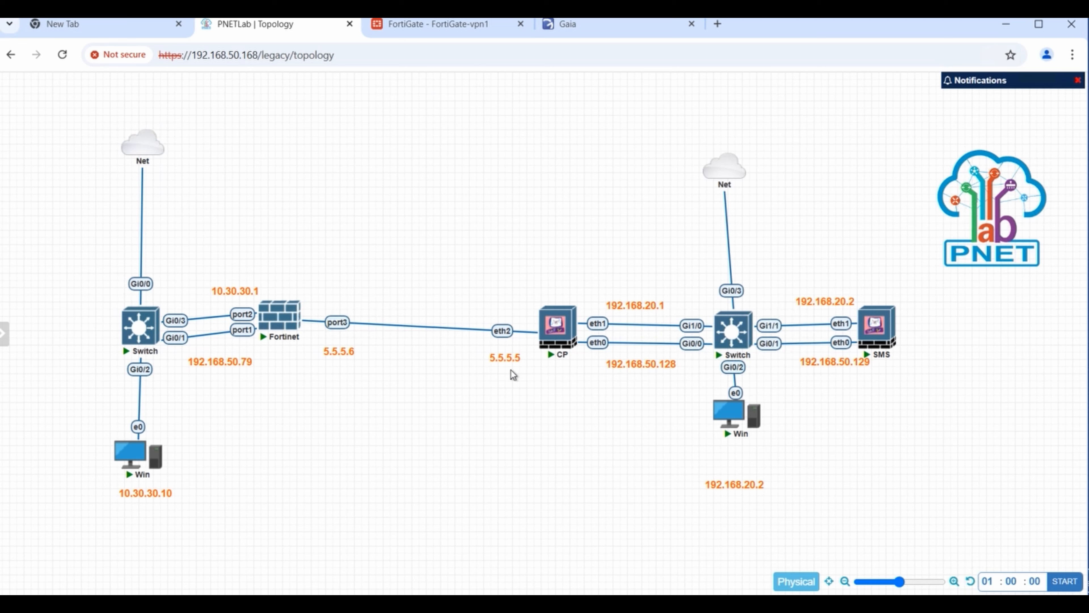
- In FortiGate Static Routes, start a new route to destination 192.168.20.0/255.255.255.0
{"action": "left_click", "coordinate": [490, 36]}
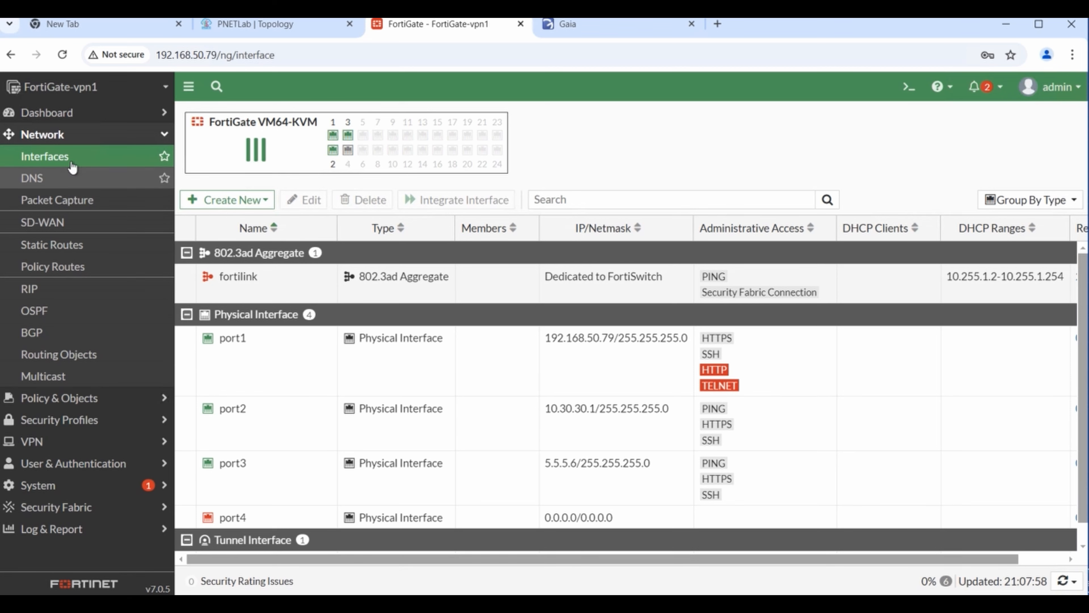
{"action": "left_click", "coordinate": [161, 236]}
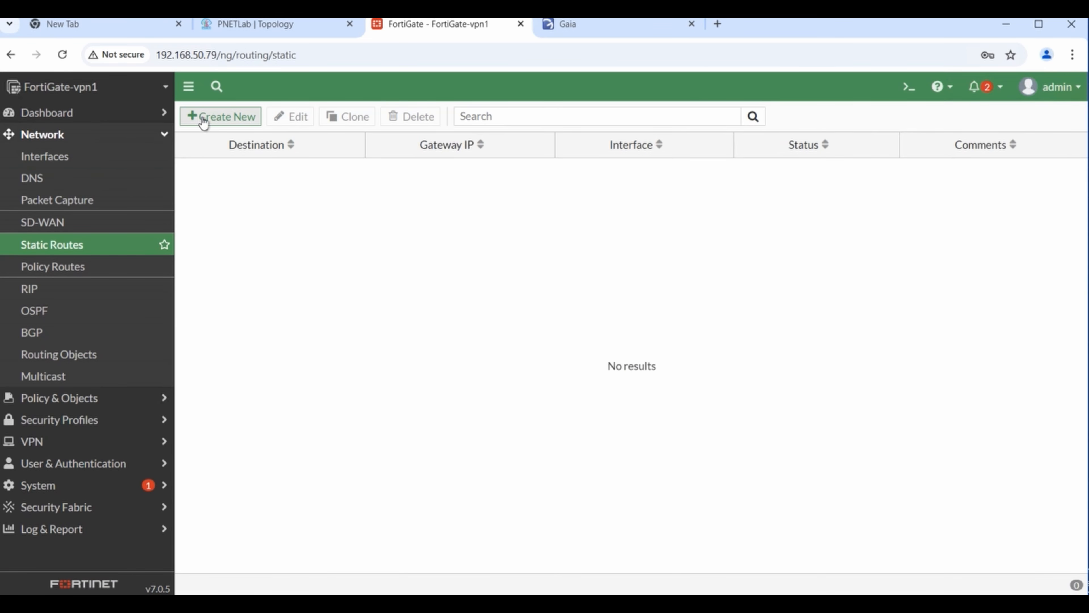
{"action": "left_click", "coordinate": [204, 122]}
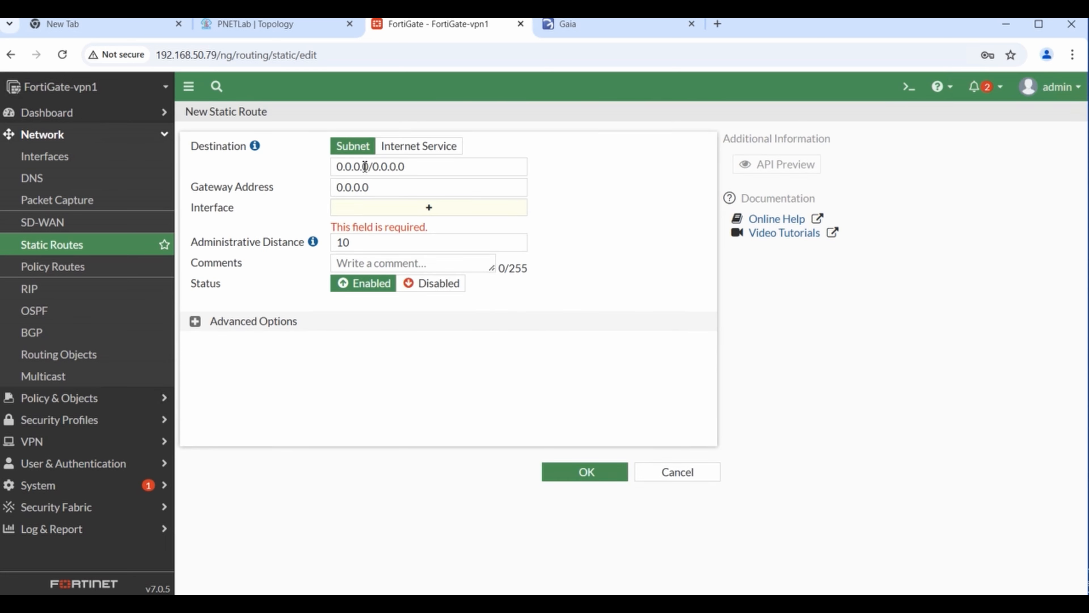
{"action": "double_click", "coordinate": [364, 166]}
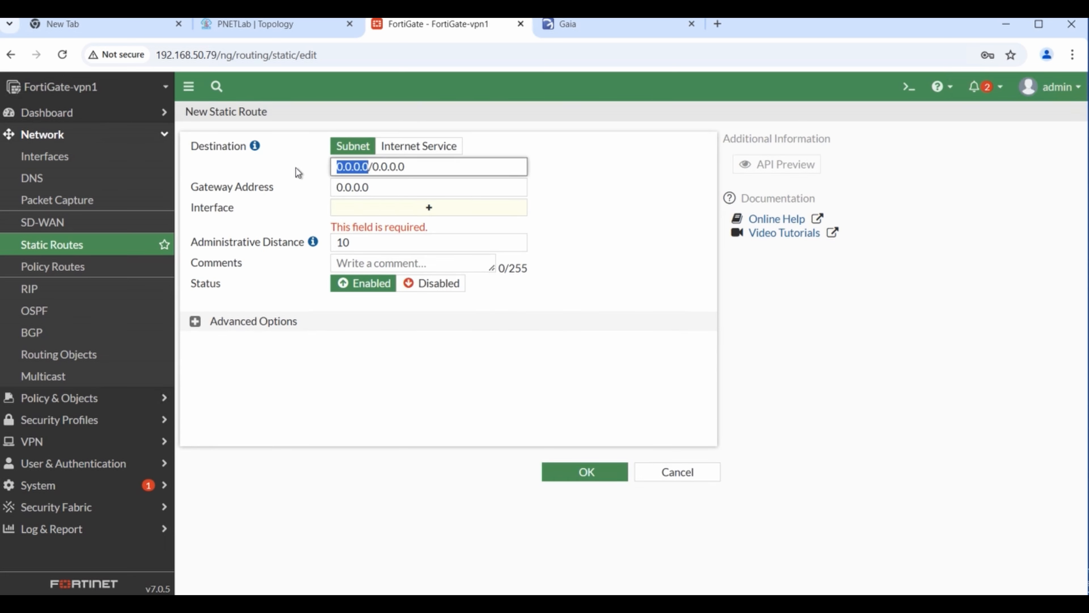
{"action": "type", "text": "192"}
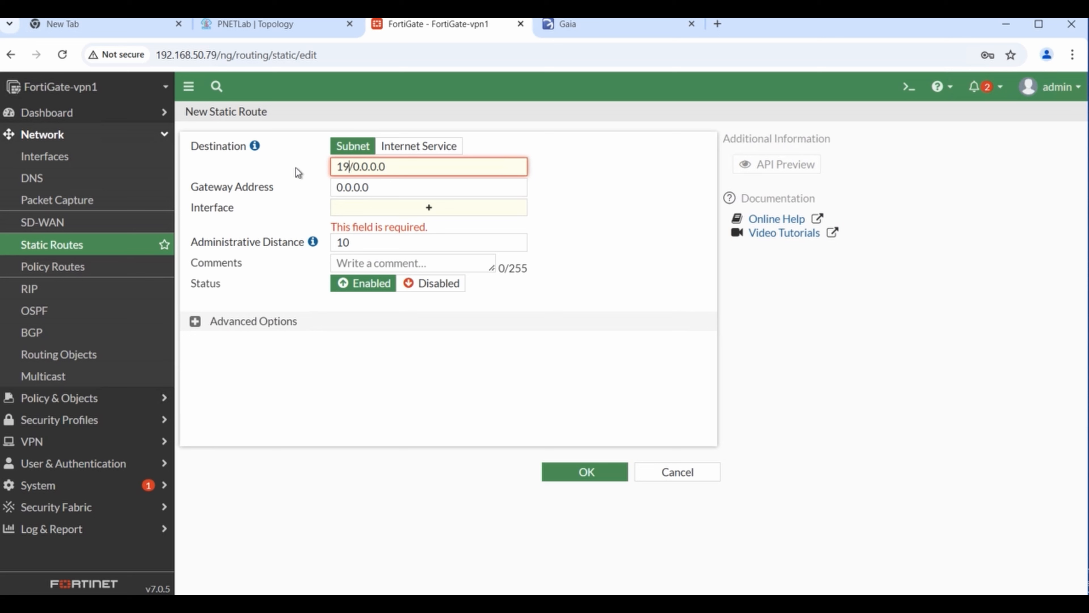
{"action": "type", "text": ".168.20.0"}
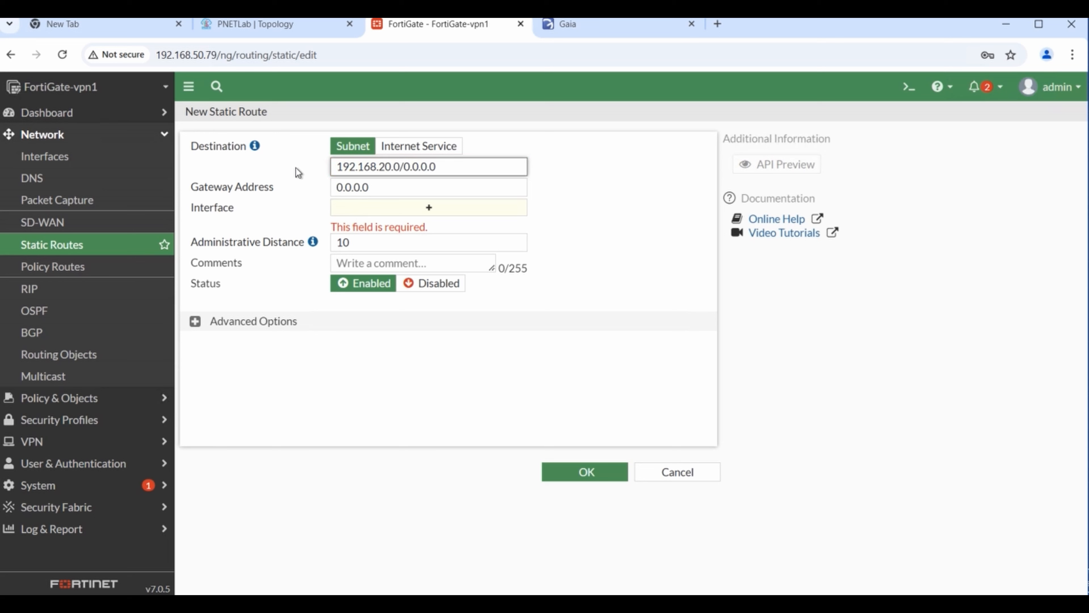
{"action": "key", "text": "Right"}
{"action": "key", "text": "Right"}
{"action": "key", "text": "Right"}
{"action": "key", "text": "Right"}
{"action": "key", "text": "Right"}
{"action": "key", "text": "Right"}
{"action": "key", "text": "Right"}
{"action": "key", "text": "Right"}
{"action": "key", "text": "BackSpace"}
{"action": "key", "text": "BackSpace"}
{"action": "key", "text": "BackSpace"}
{"action": "key", "text": "BackSpace"}
{"action": "key", "text": "BackSpace"}
{"action": "key", "text": "BackSpace"}
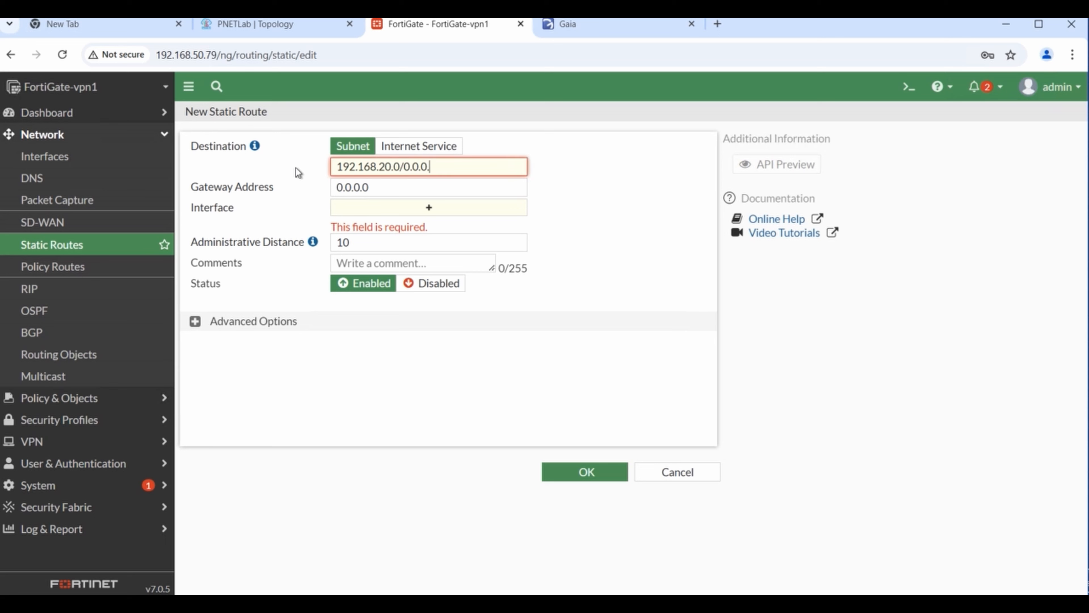
{"action": "key", "text": "BackSpace"}
{"action": "type", "text": "255.2555"}
- Enter gateway 5.5.5.5, then clear the entries and discard the new static route
{"action": "key", "text": "BackSpace"}
{"action": "type", "text": ".255.0"}
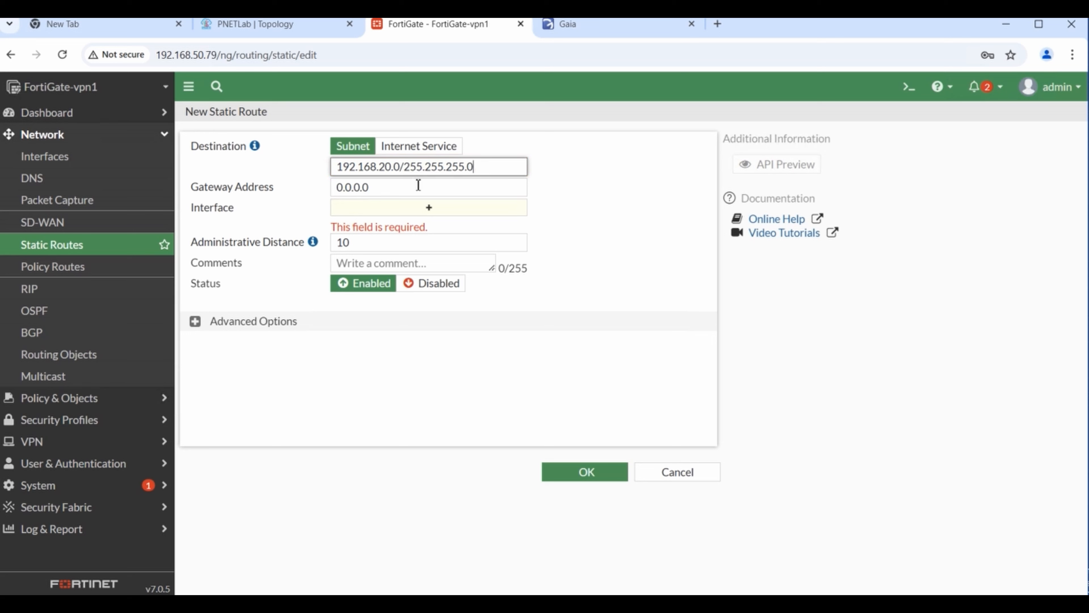
{"action": "left_click", "coordinate": [419, 185]}
{"action": "key", "text": "BackSpace"}
{"action": "key", "text": "BackSpace"}
{"action": "key", "text": "BackSpace"}
{"action": "key", "text": "BackSpace"}
{"action": "key", "text": "BackSpace"}
{"action": "key", "text": "BackSpace"}
{"action": "key", "text": "BackSpace"}
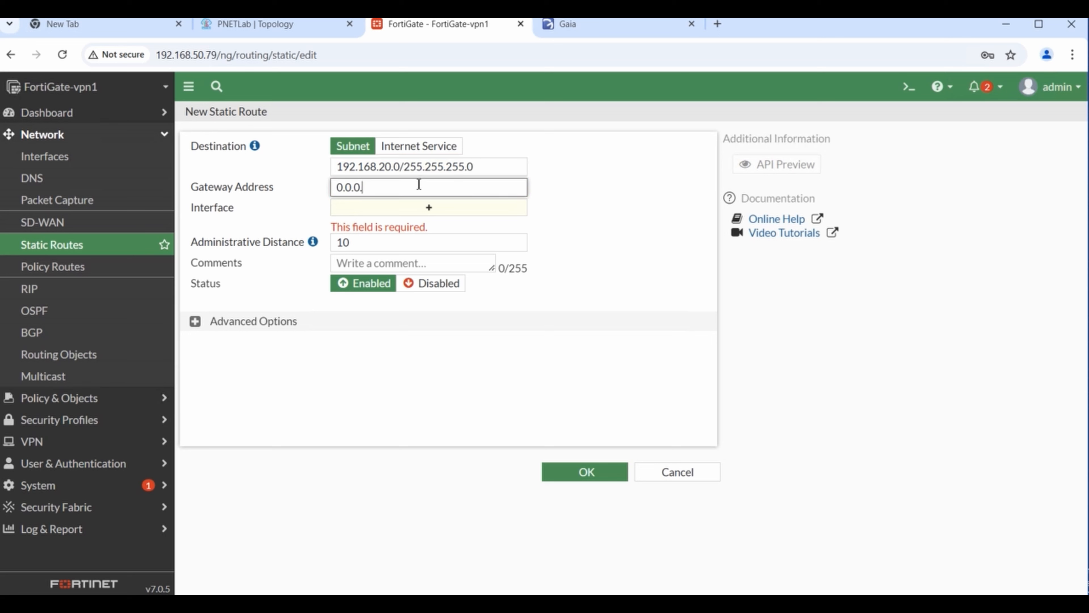
{"action": "type", "text": "5.5.5.5"}
{"action": "left_click", "coordinate": [637, 180]}
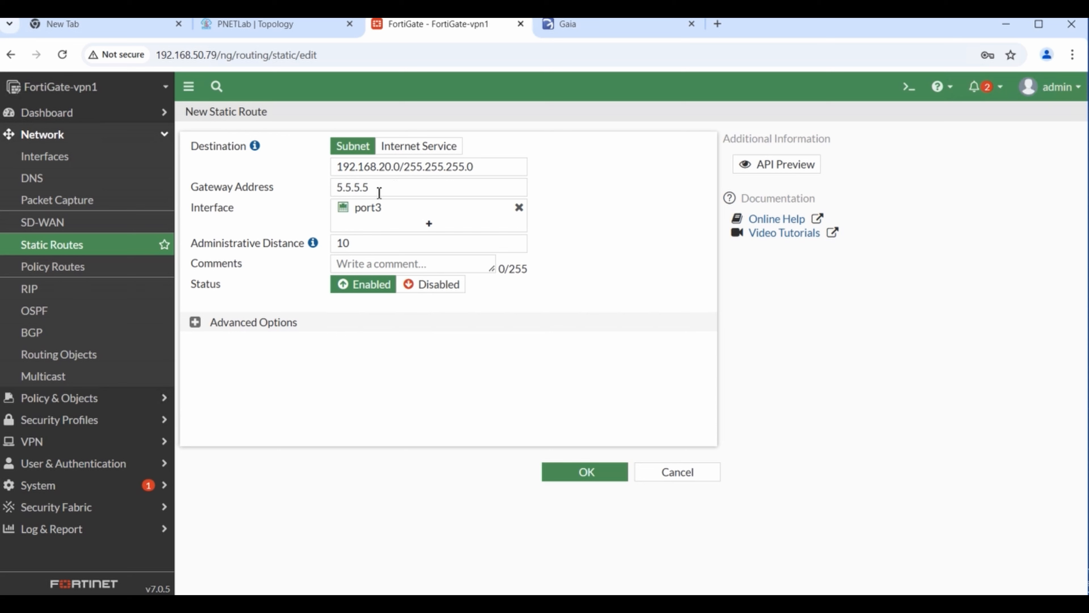
{"action": "left_click", "coordinate": [406, 195]}
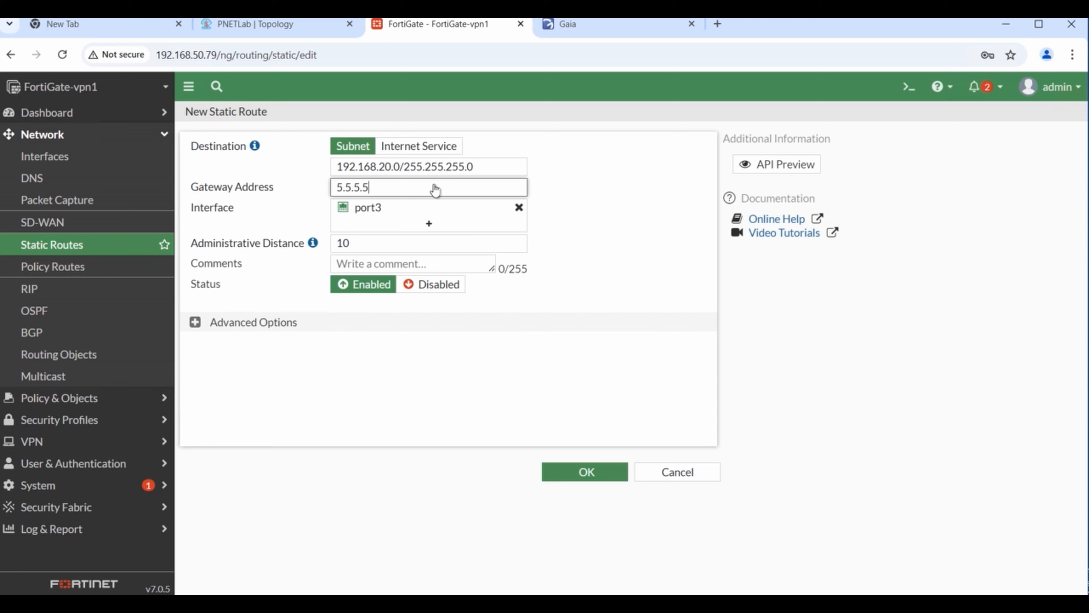
{"action": "key", "text": "ctrl+a"}
{"action": "key", "text": "BackSpace"}
{"action": "left_click", "coordinate": [513, 171]}
{"action": "left_click_drag", "start_coordinate": [365, 166], "coordinate": [669, 331]}
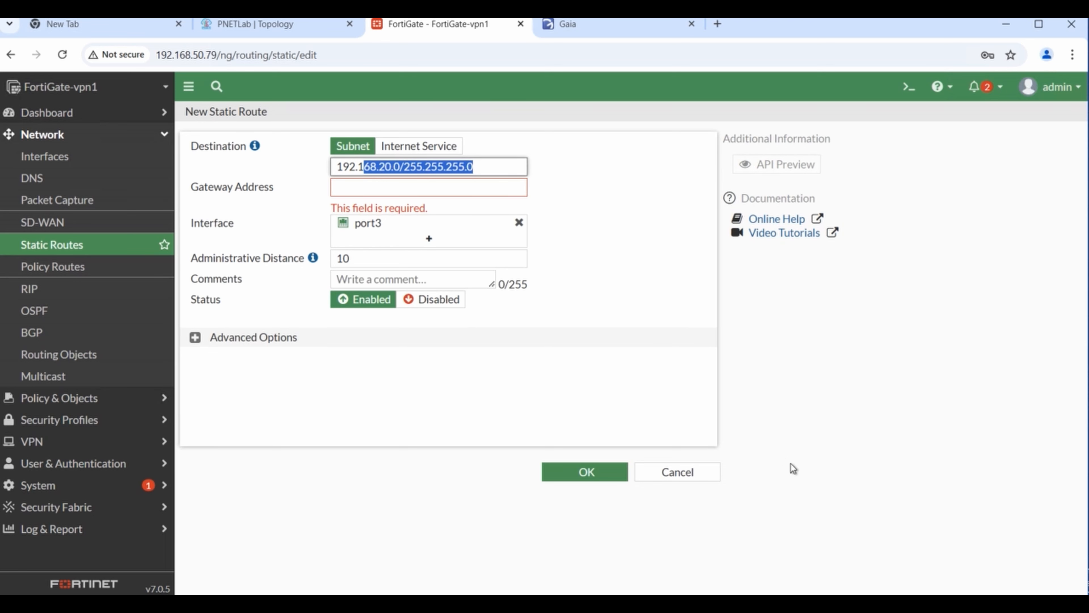
{"action": "left_click", "coordinate": [692, 476]}
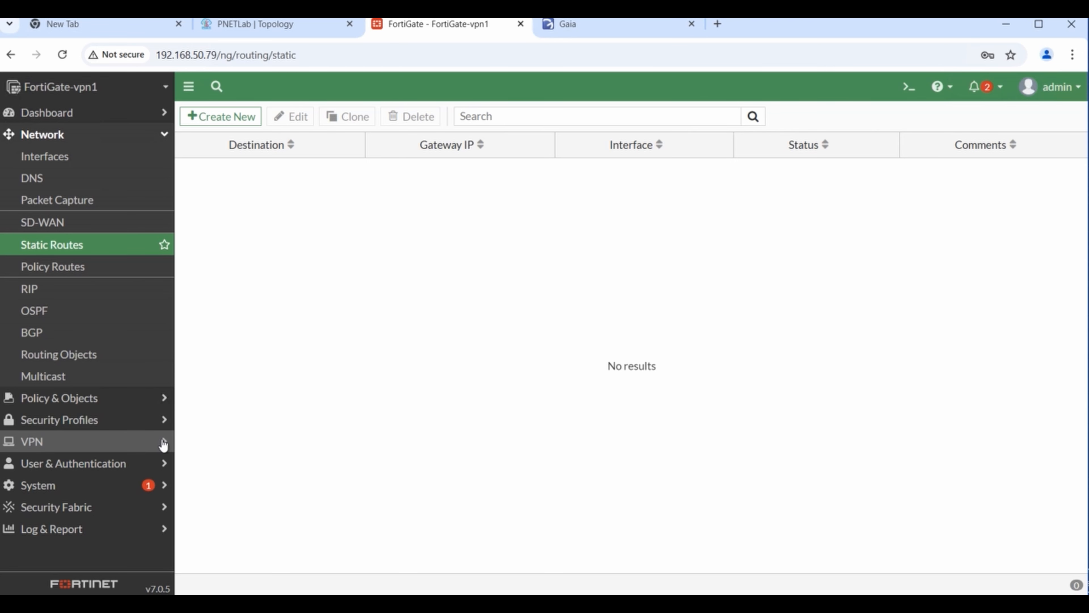
- From VPN > IPsec Tunnels, create a new IPsec Tunnel to launch the VPN Creation Wizard
{"action": "left_click", "coordinate": [162, 441]}
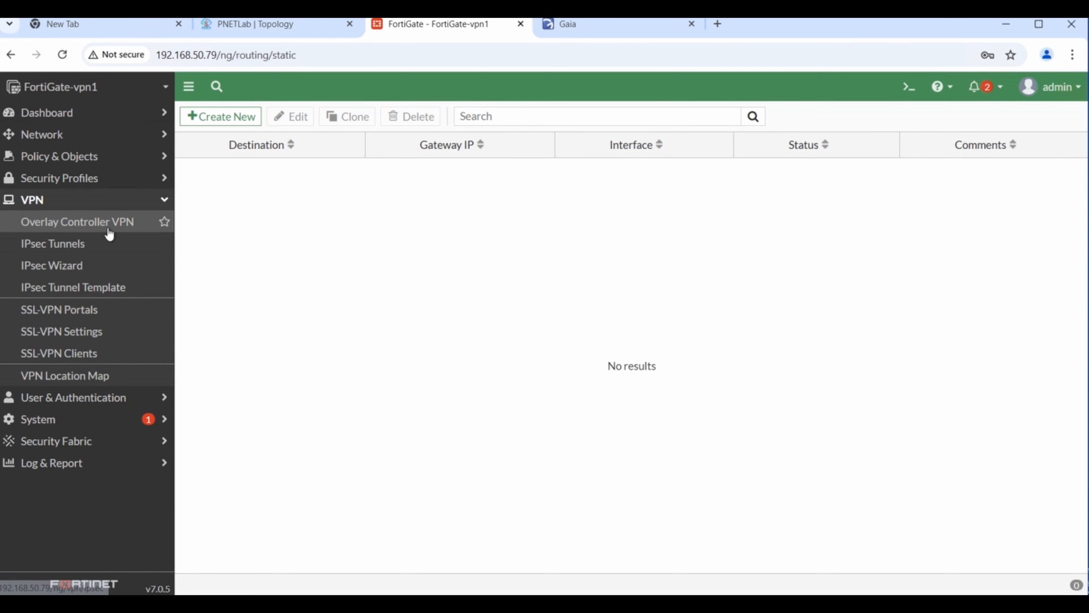
{"action": "left_click", "coordinate": [47, 253]}
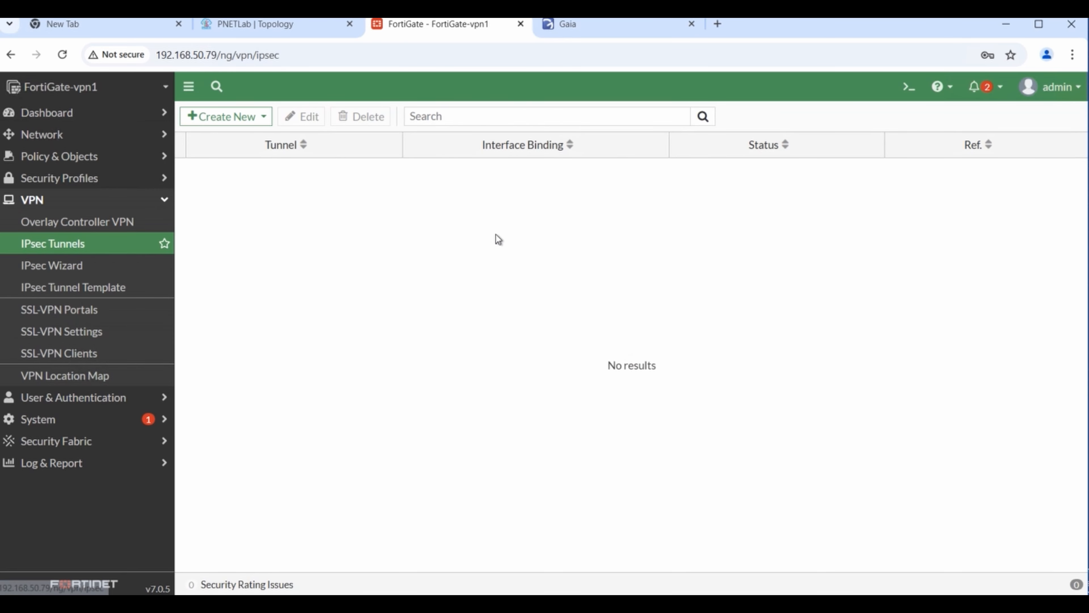
{"action": "left_click", "coordinate": [215, 122]}
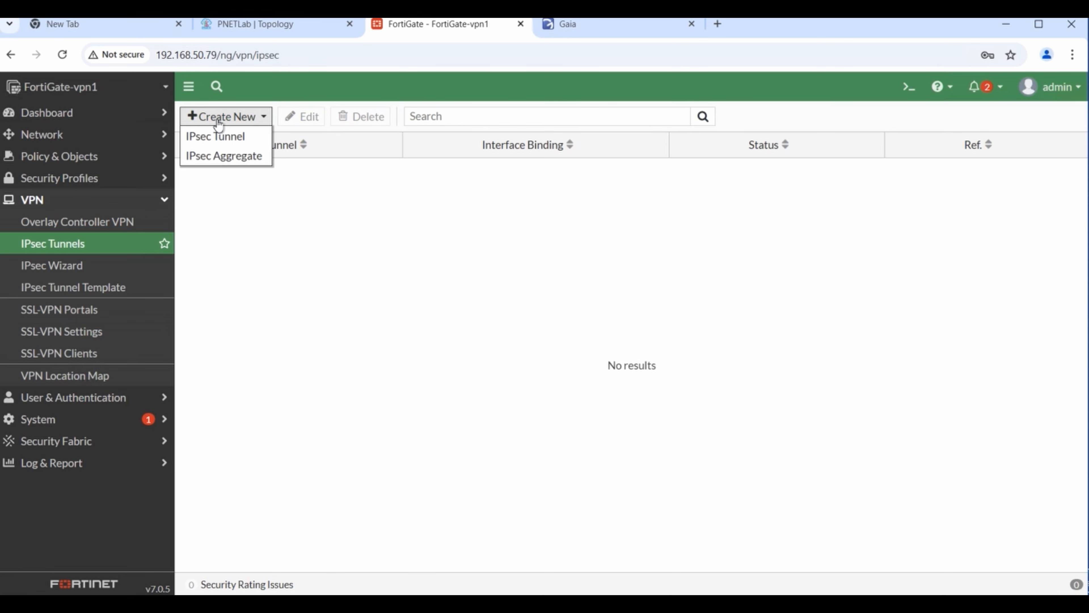
{"action": "left_click", "coordinate": [226, 138]}
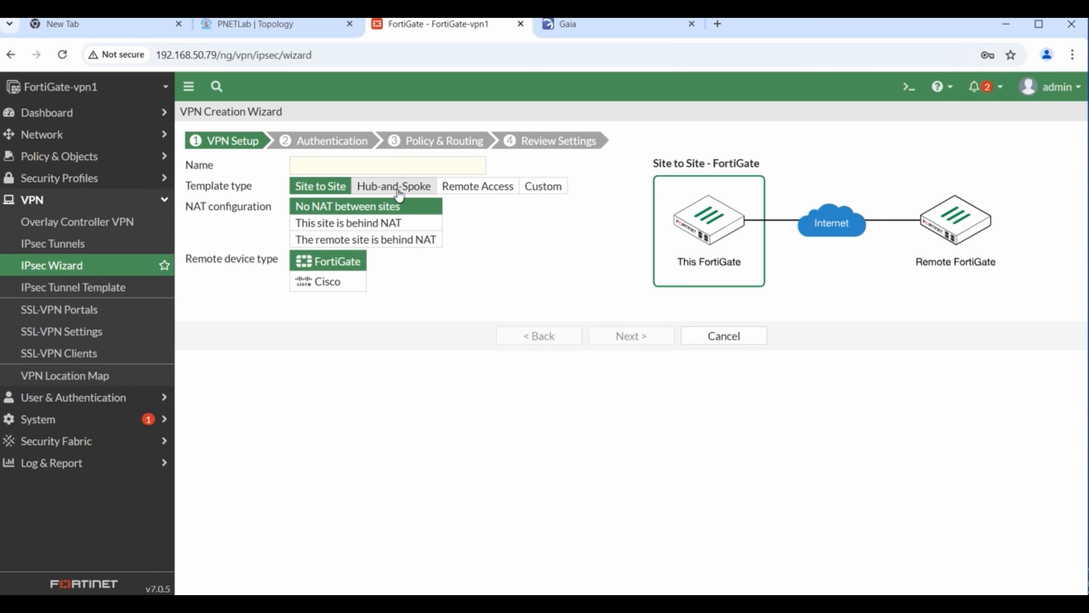
- Choose the Custom template type in the VPN Creation Wizard
{"action": "left_click", "coordinate": [543, 186]}
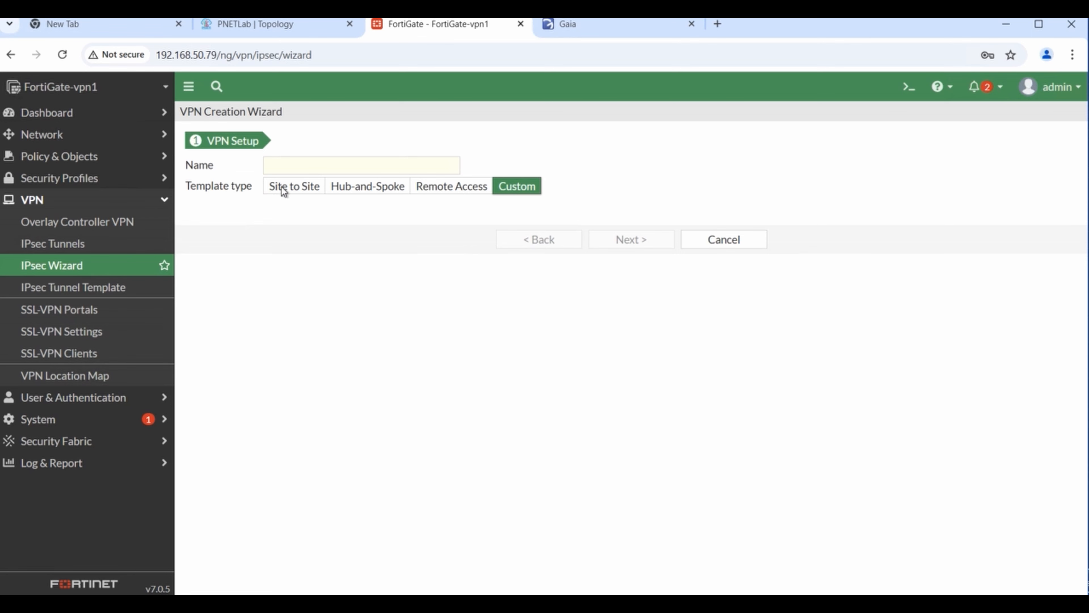
{"action": "left_click", "coordinate": [294, 189]}
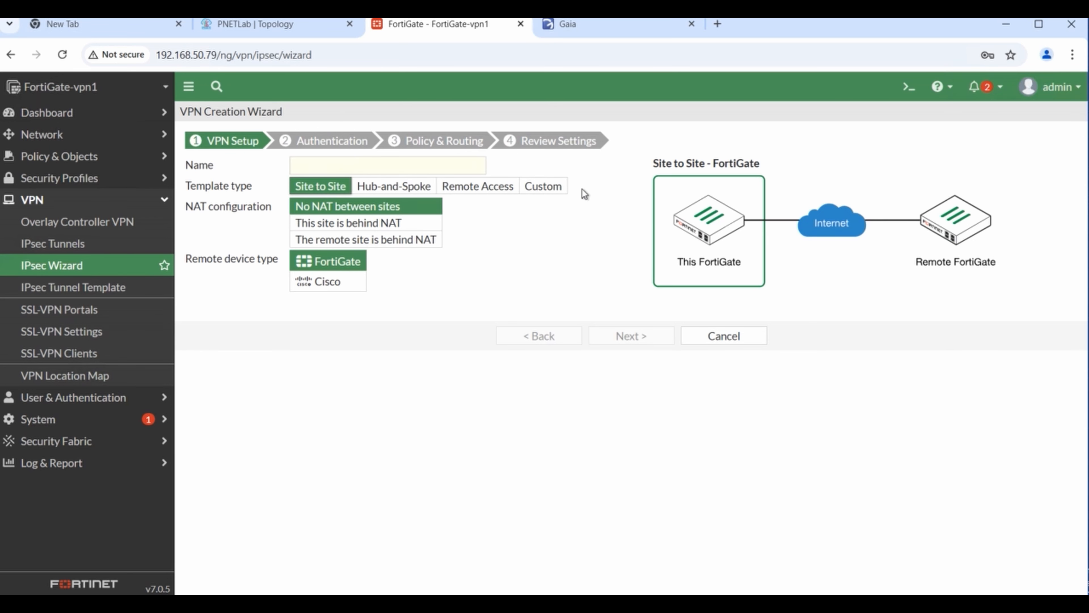
{"action": "left_click", "coordinate": [545, 190]}
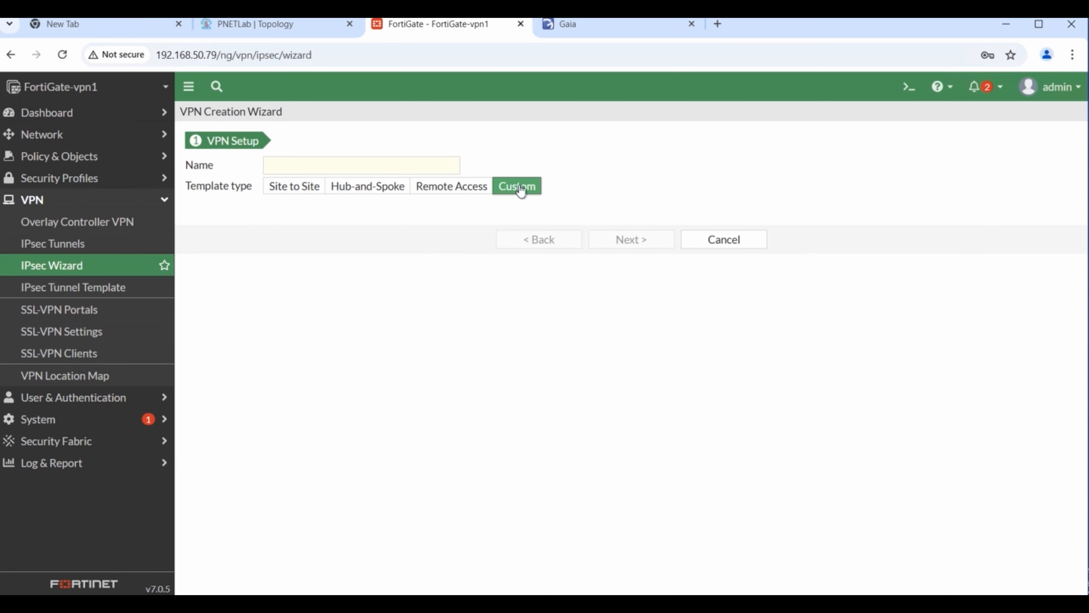
- Enter a tunnel name, then replace 'site2site' with 'vpns2s' to get vpns2s-cp-forti
{"action": "left_click", "coordinate": [354, 173]}
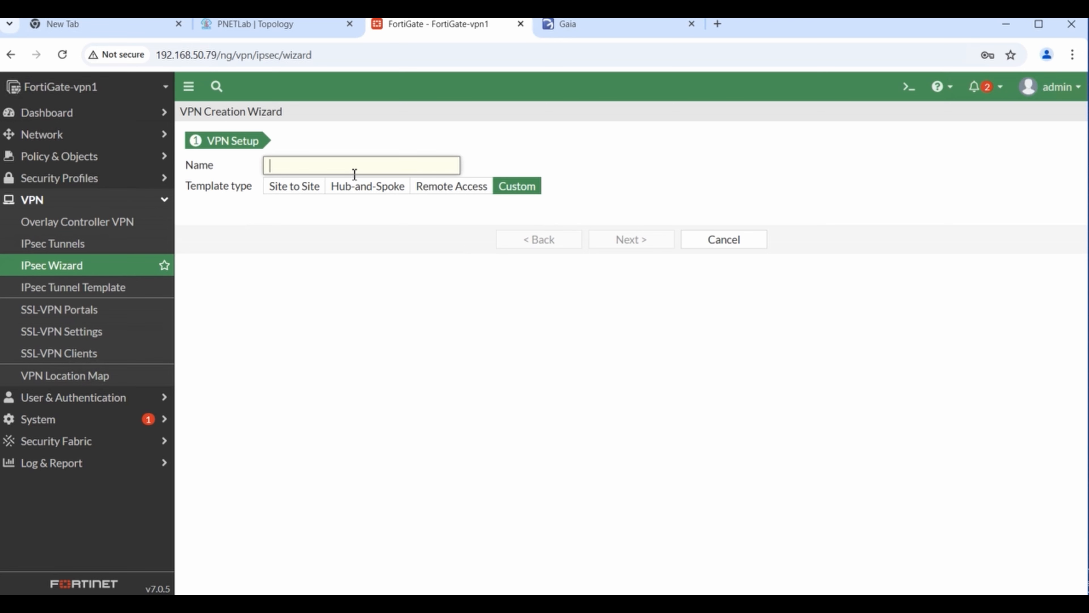
{"action": "type", "text": "site2site-"}
{"action": "type", "text": "cp-forti"}
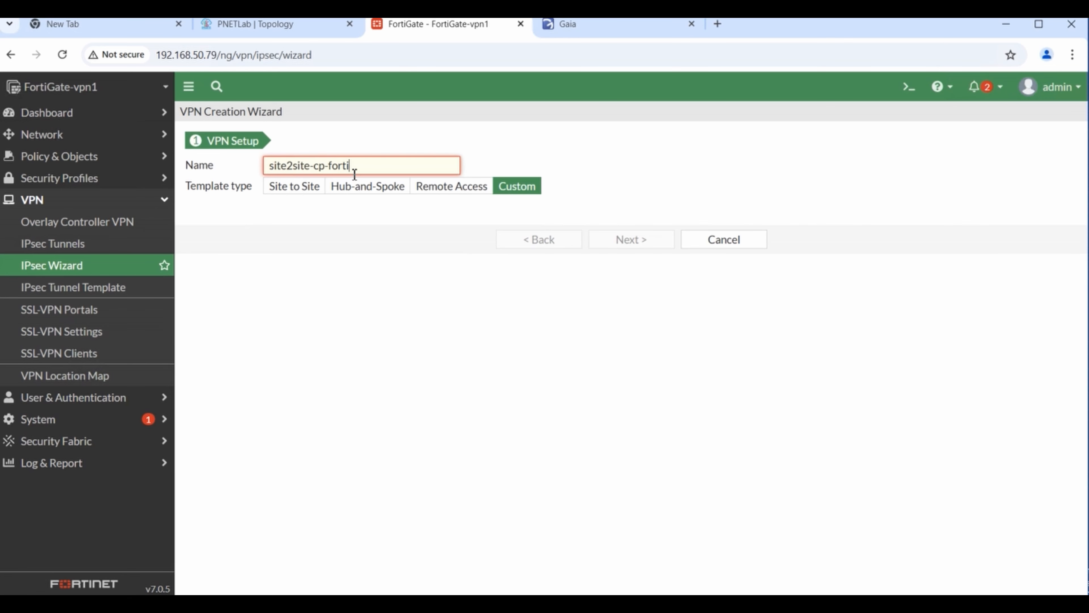
{"action": "left_click", "coordinate": [368, 301]}
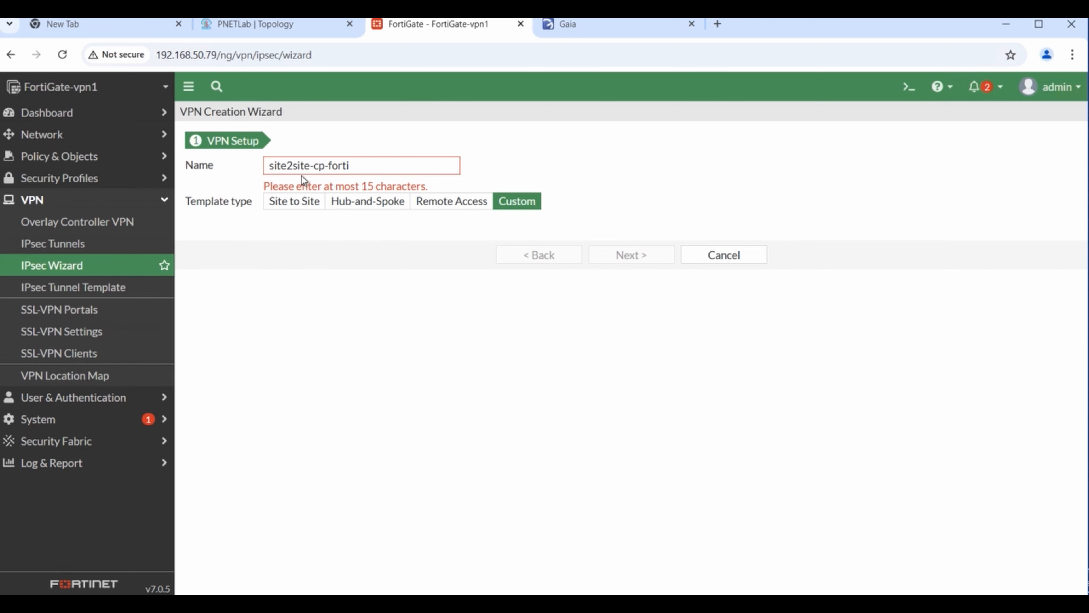
{"action": "left_click", "coordinate": [294, 166]}
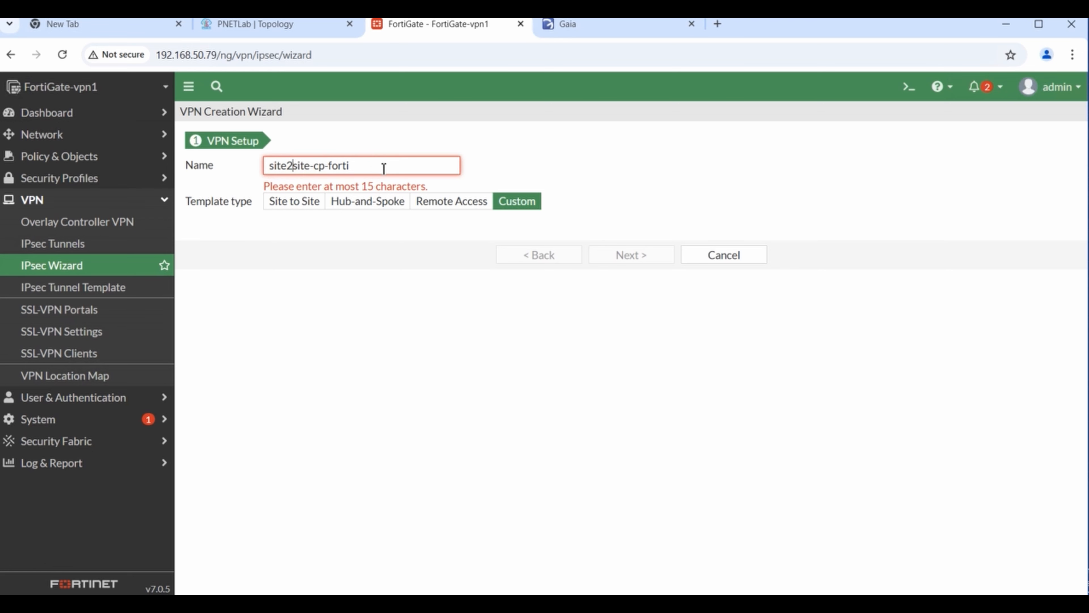
{"action": "left_click", "coordinate": [325, 252]}
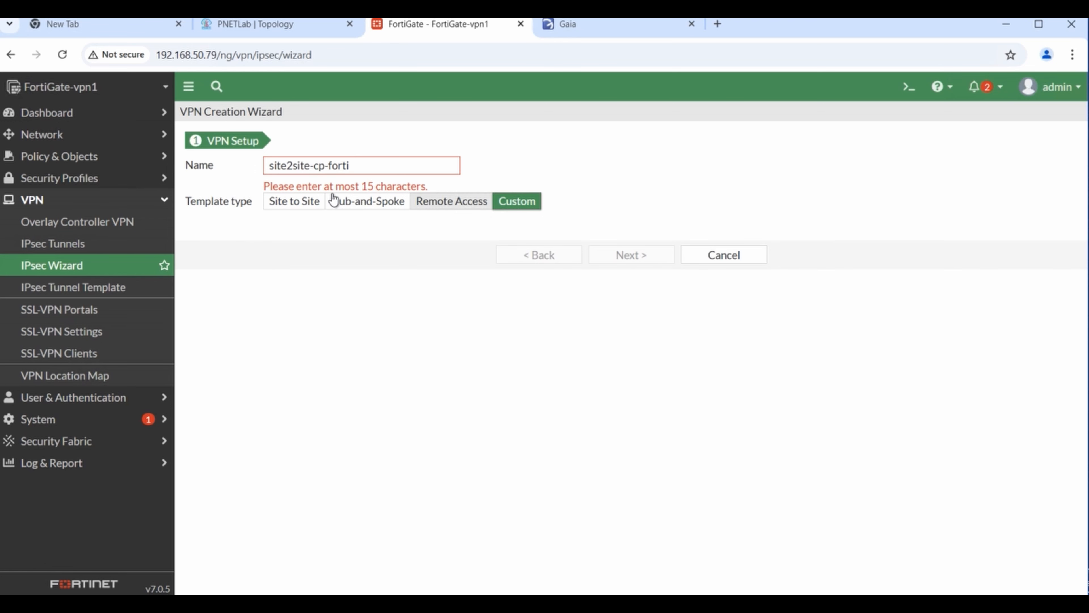
{"action": "left_click", "coordinate": [293, 166]}
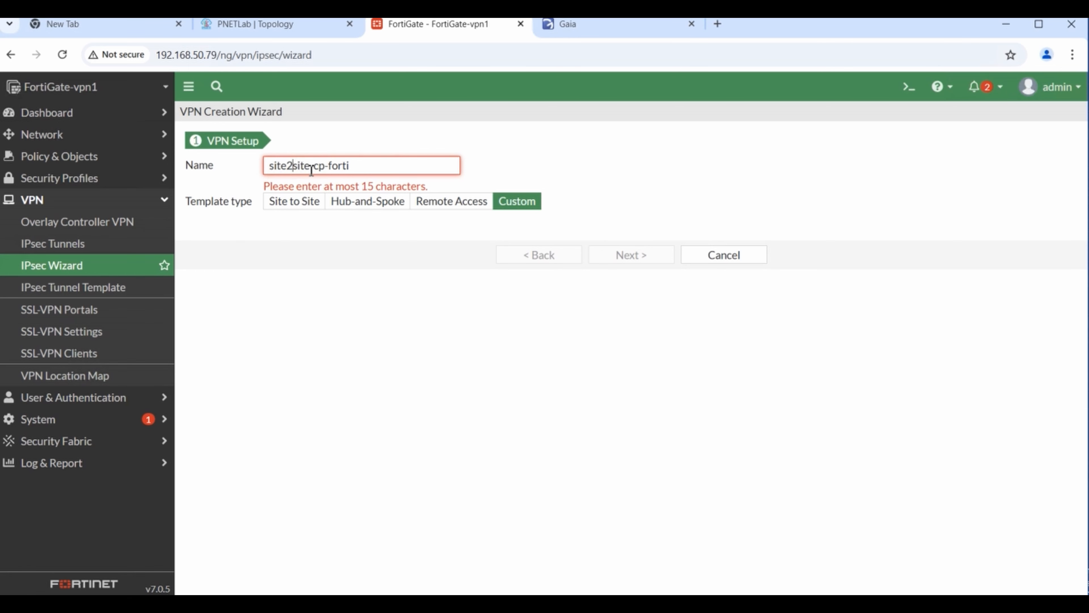
{"action": "left_click_drag", "start_coordinate": [311, 169], "coordinate": [199, 171]}
{"action": "type", "text": "vpn"}
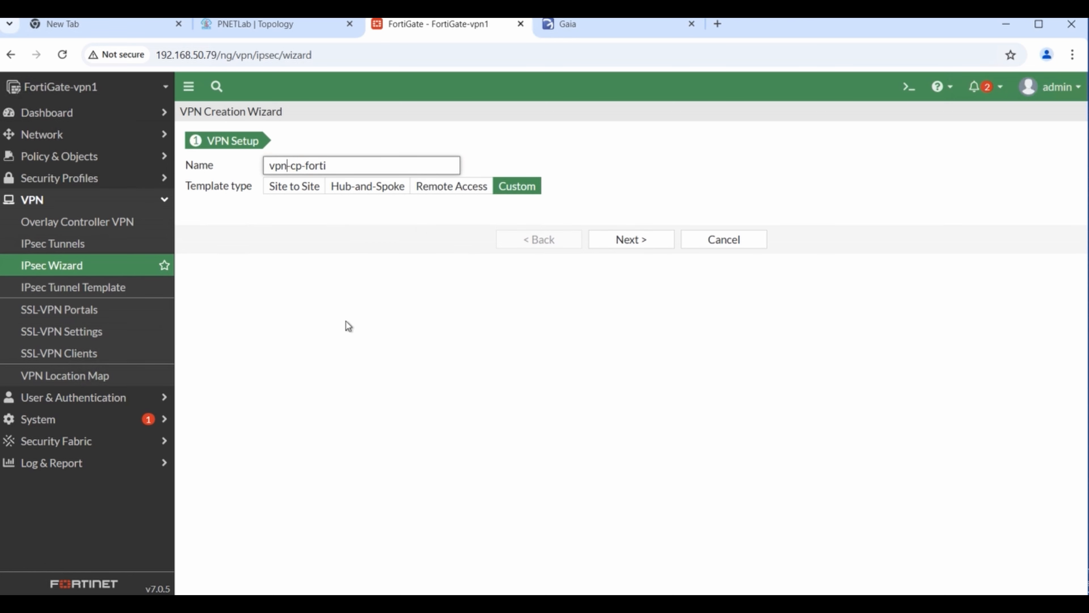
{"action": "type", "text": "s2s"}
{"action": "left_click", "coordinate": [378, 245]}
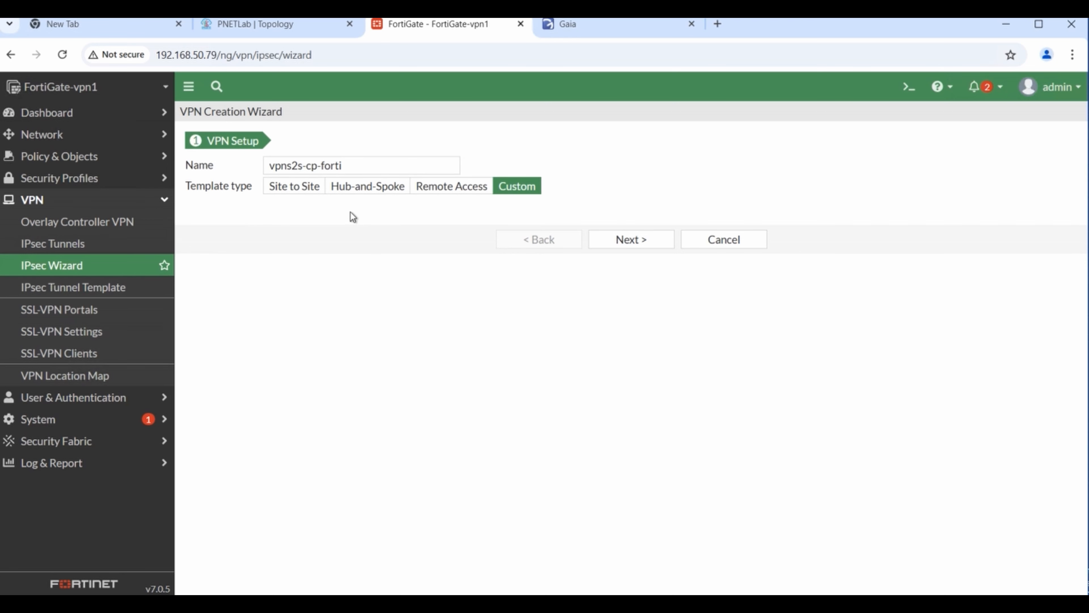
- In the tunnel settings, keep Static IP Address and set the remote gateway to 5.5.5.5
{"action": "left_click", "coordinate": [656, 240]}
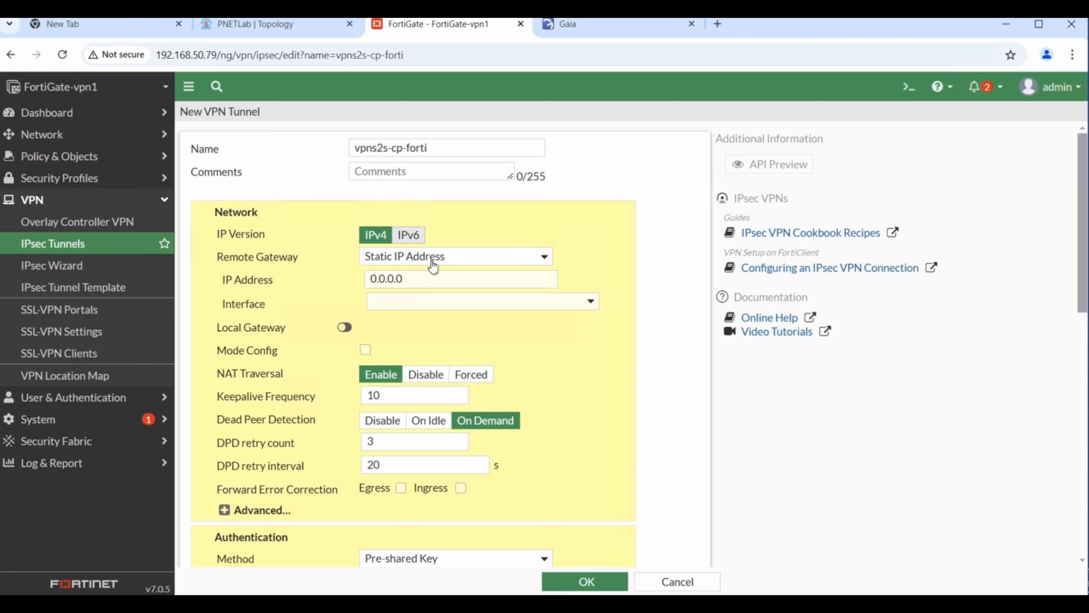
{"action": "left_click", "coordinate": [543, 258]}
{"action": "left_click", "coordinate": [441, 275]}
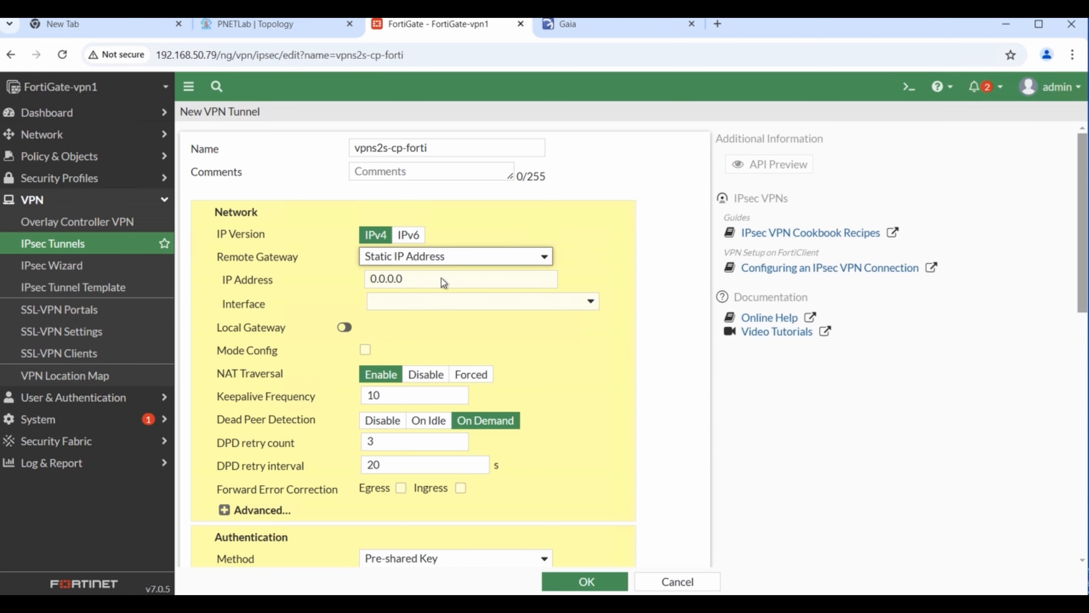
{"action": "left_click", "coordinate": [421, 281]}
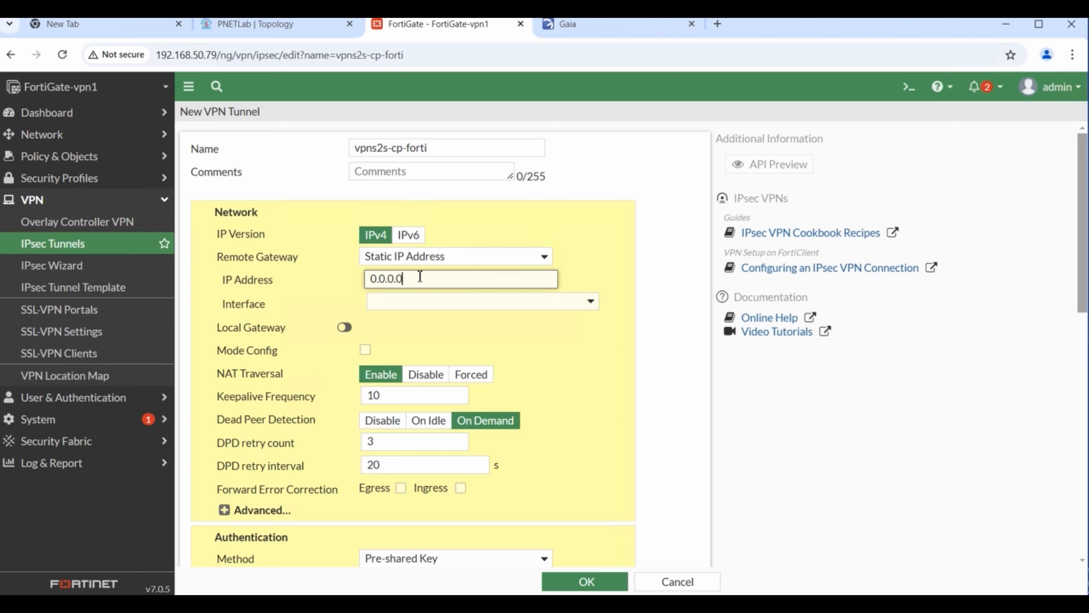
{"action": "key", "text": "ctrl+a"}
{"action": "type", "text": "5.5.5.5"}
- Look over the interface list, then check the lab topology for the link addresses
{"action": "left_click", "coordinate": [589, 308]}
{"action": "left_click", "coordinate": [589, 307]}
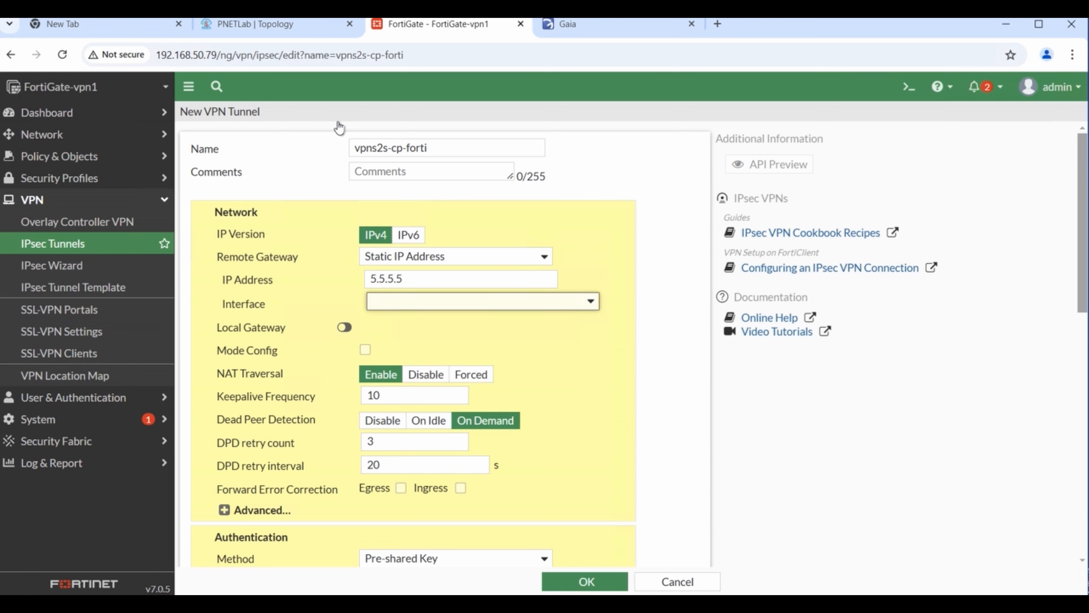
{"action": "left_click", "coordinate": [225, 23]}
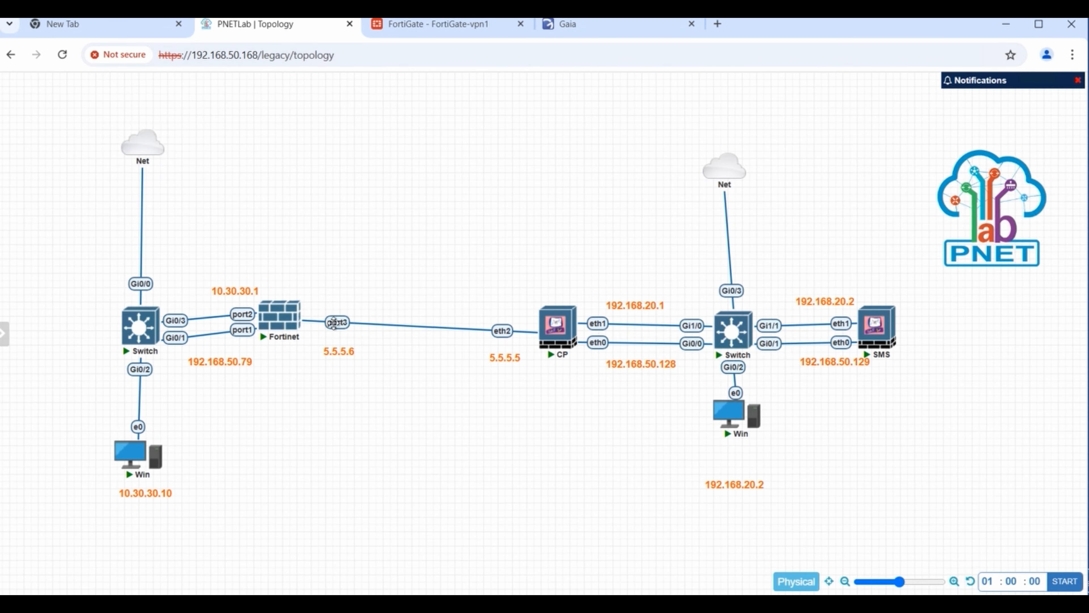
- Bind the FortiGate tunnel to interface port3
{"action": "left_click", "coordinate": [486, 29]}
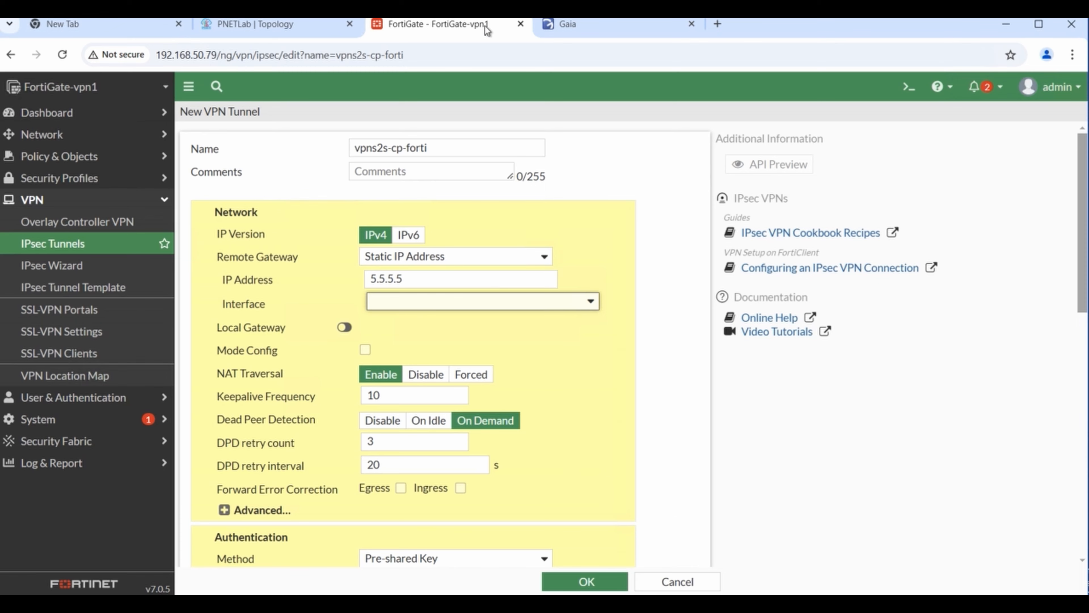
{"action": "left_click", "coordinate": [597, 301]}
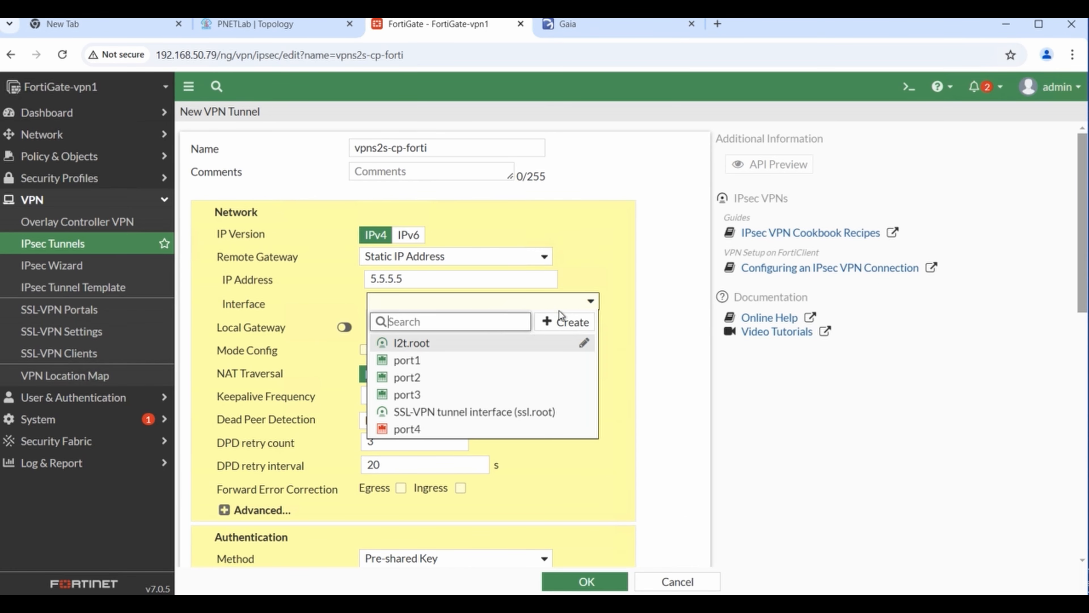
{"action": "left_click", "coordinate": [426, 394]}
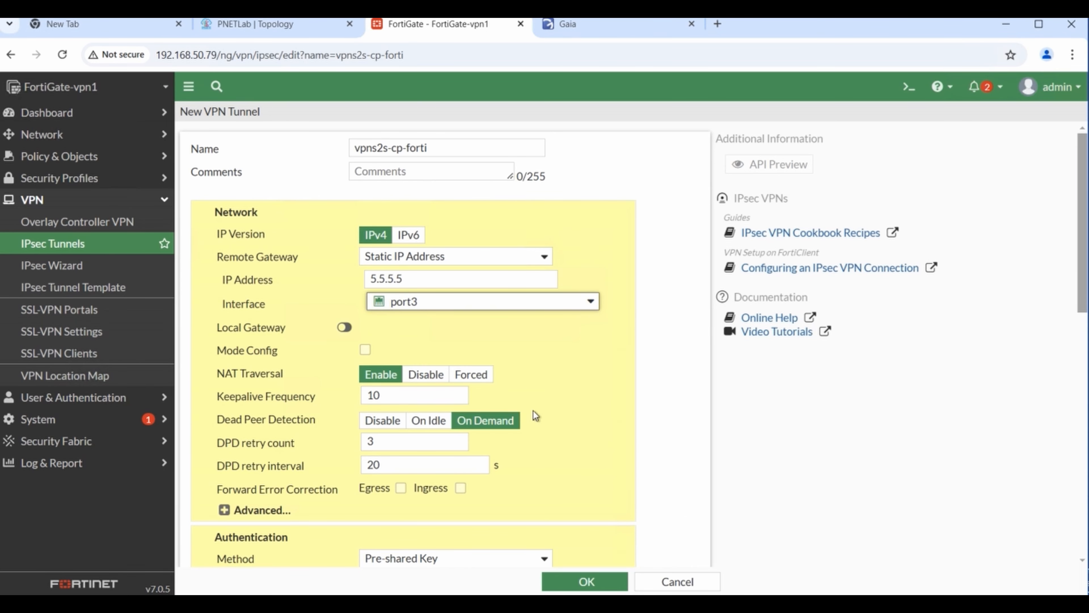
{"action": "left_click", "coordinate": [596, 308]}
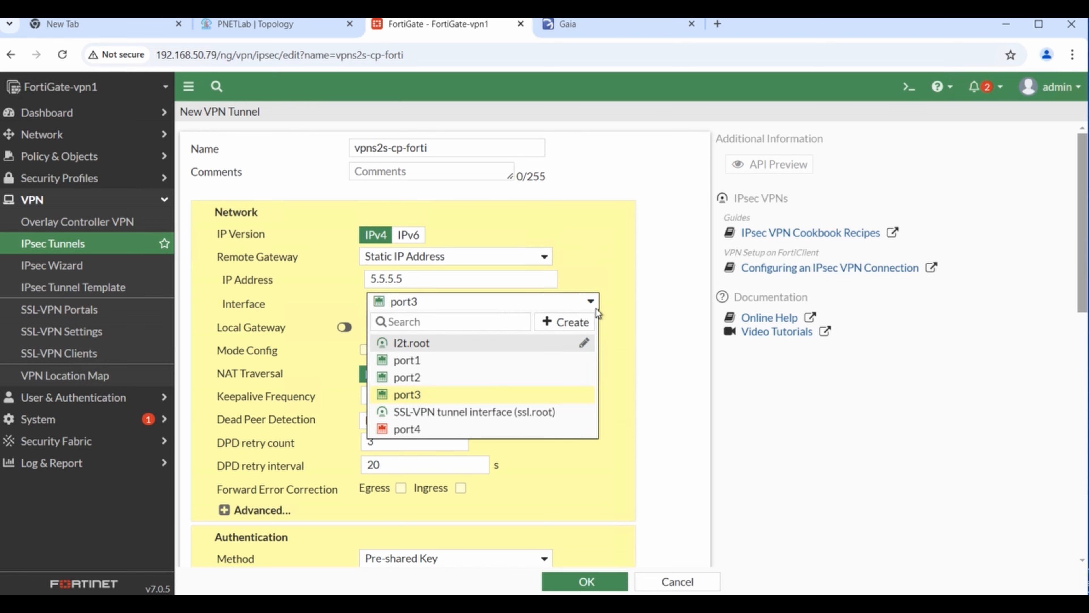
{"action": "left_click", "coordinate": [596, 308]}
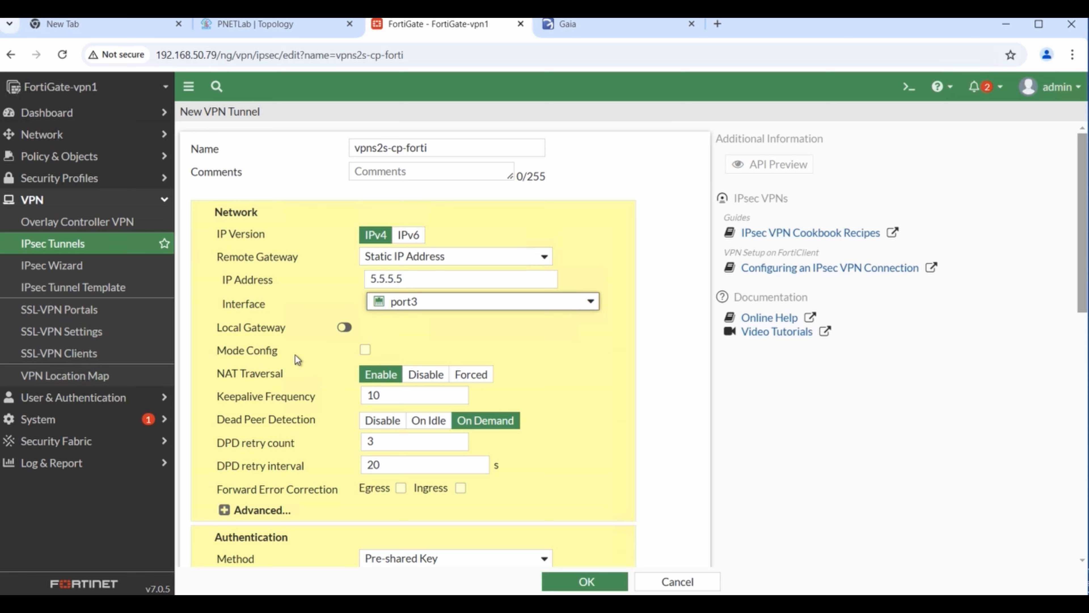
- Enable Local Gateway and set it to the primary IP 5.5.5.6
{"action": "left_click", "coordinate": [344, 328]}
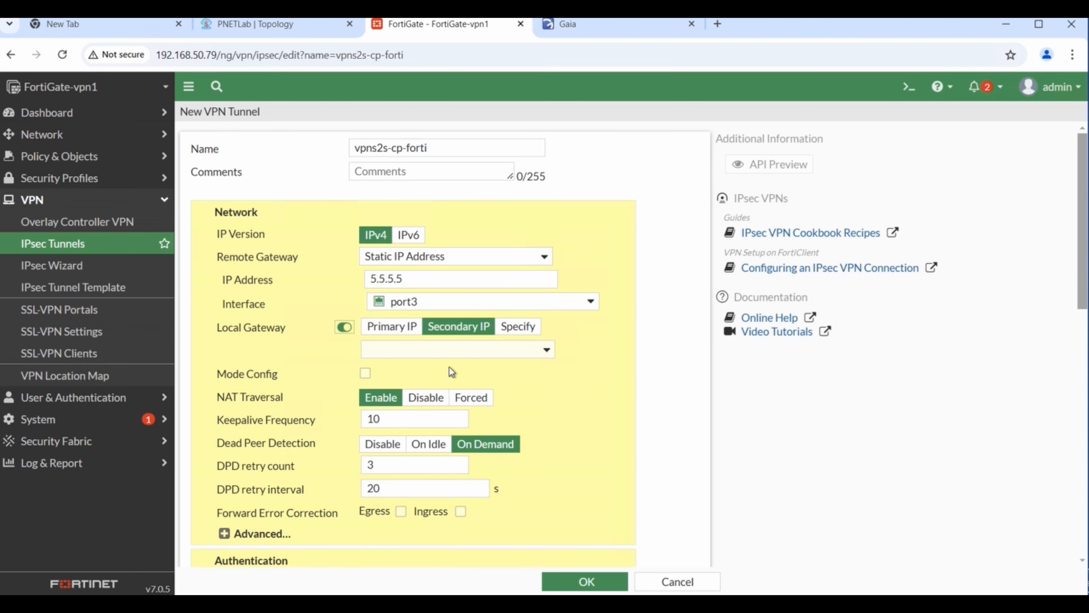
{"action": "left_click", "coordinate": [397, 330]}
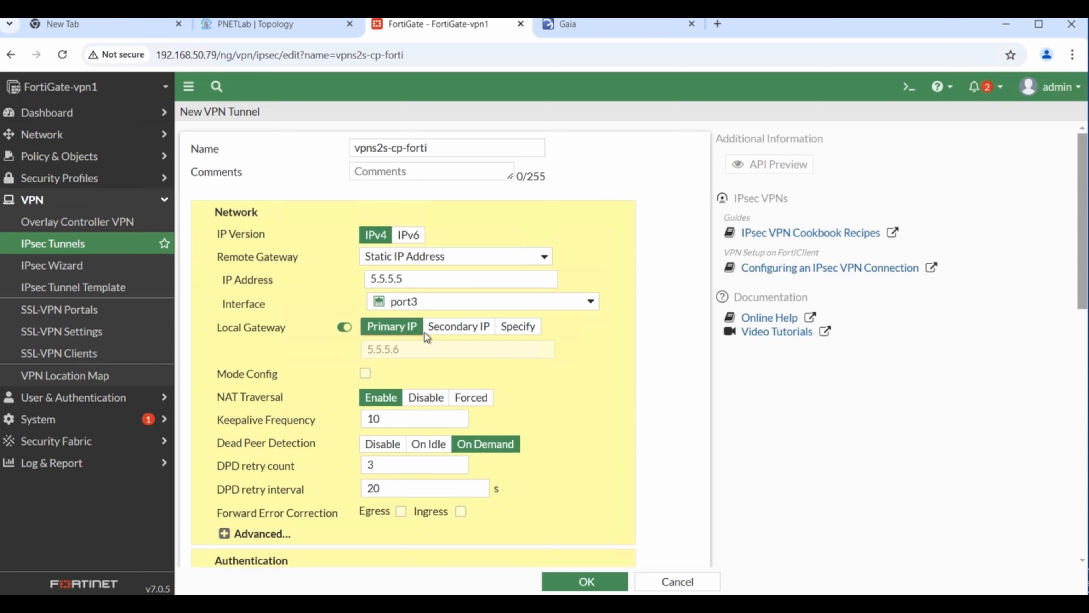
{"action": "left_click", "coordinate": [472, 332]}
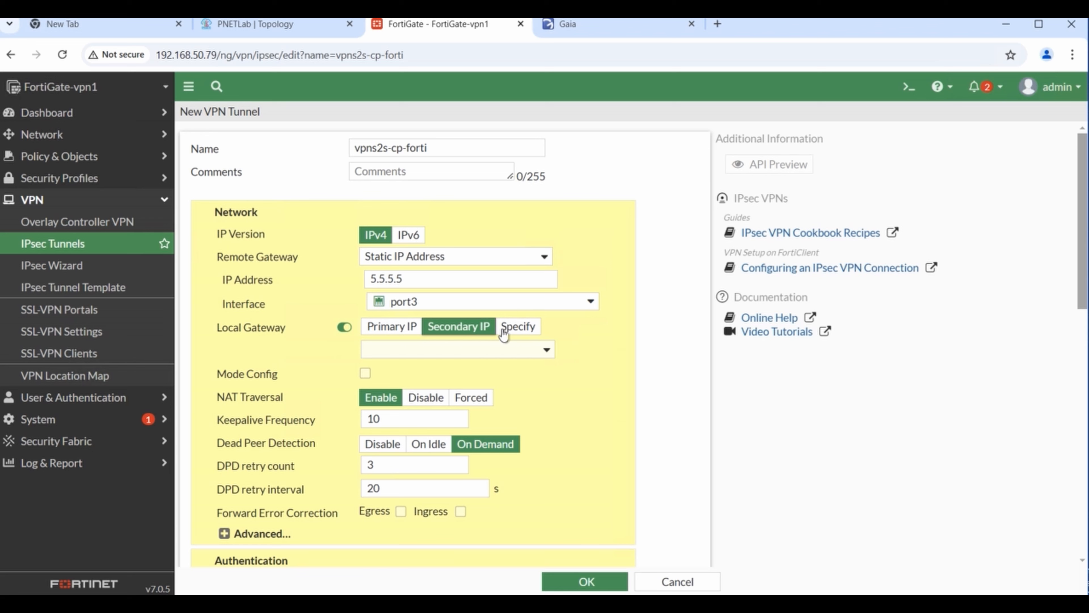
{"action": "left_click", "coordinate": [407, 334]}
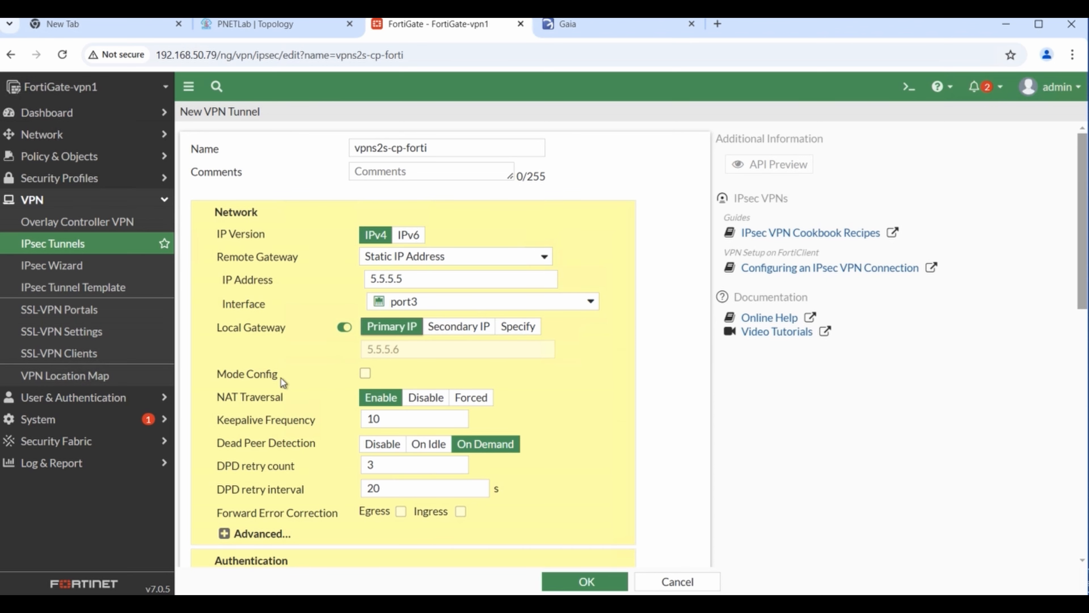
- Enter the shared secret in the Authentication section's Pre-shared Key field
{"action": "scroll", "coordinate": [533, 373], "scroll_direction": "down", "scroll_amount": 2}
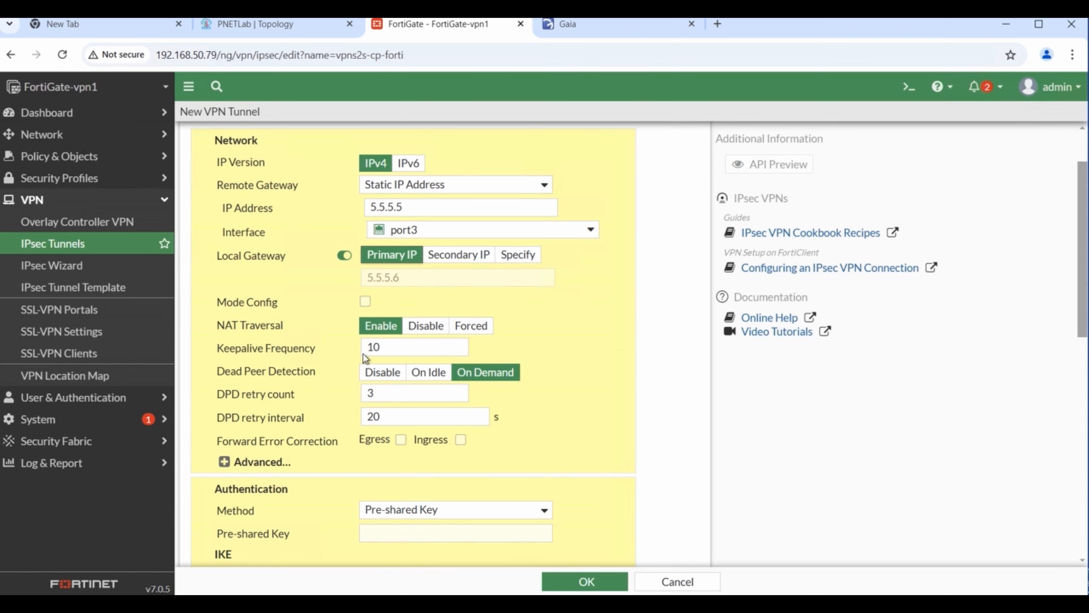
{"action": "scroll", "coordinate": [528, 335], "scroll_direction": "down", "scroll_amount": 3}
{"action": "scroll", "coordinate": [520, 355], "scroll_direction": "down", "scroll_amount": 2}
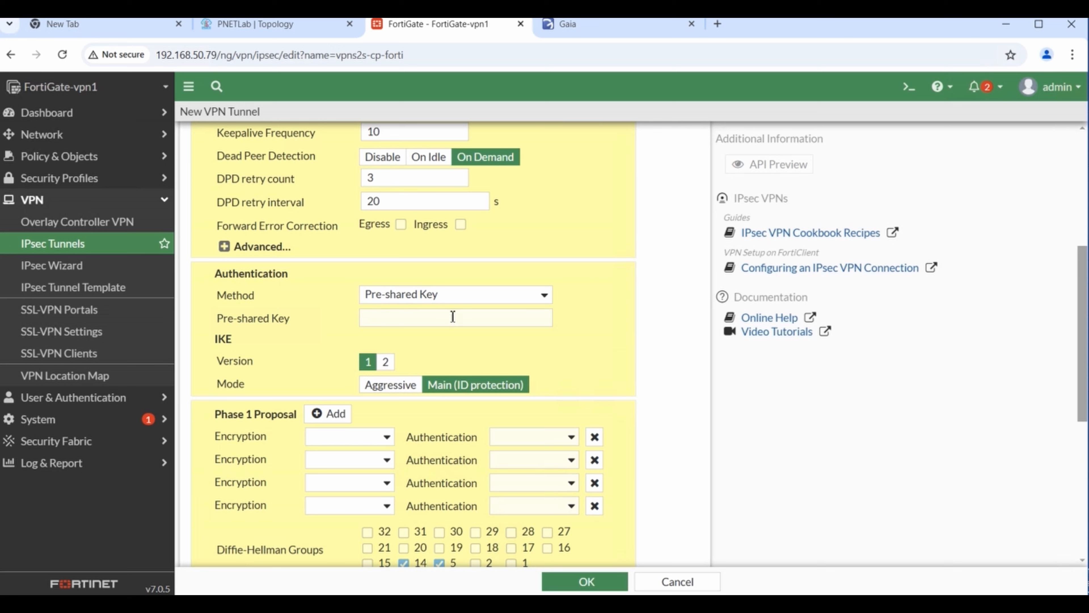
{"action": "left_click", "coordinate": [422, 316]}
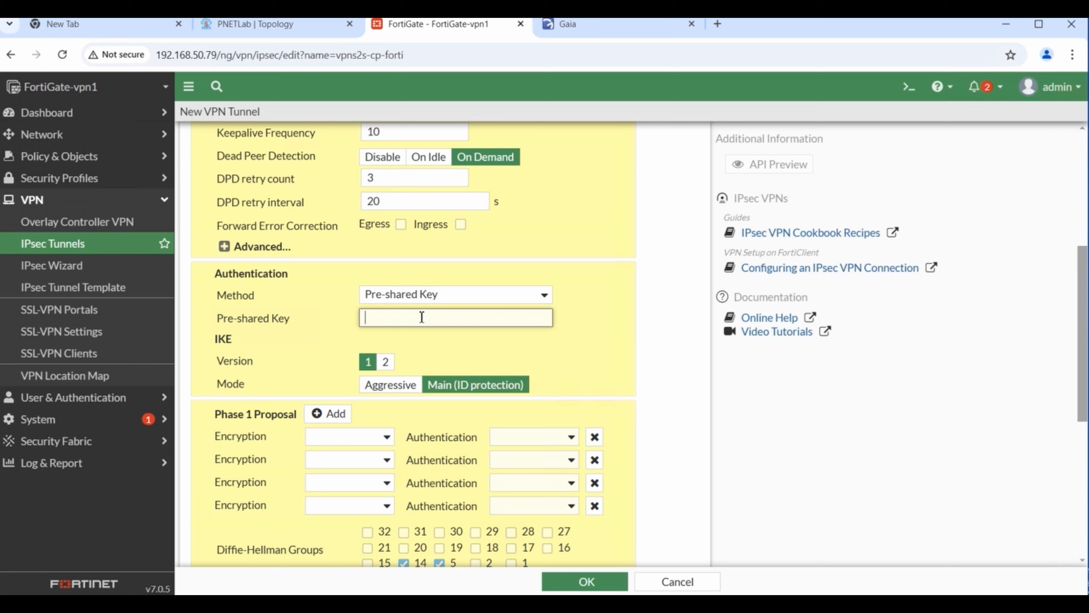
{"action": "type", "text": "******"}
{"action": "scroll", "coordinate": [310, 411], "scroll_direction": "down", "scroll_amount": 2}
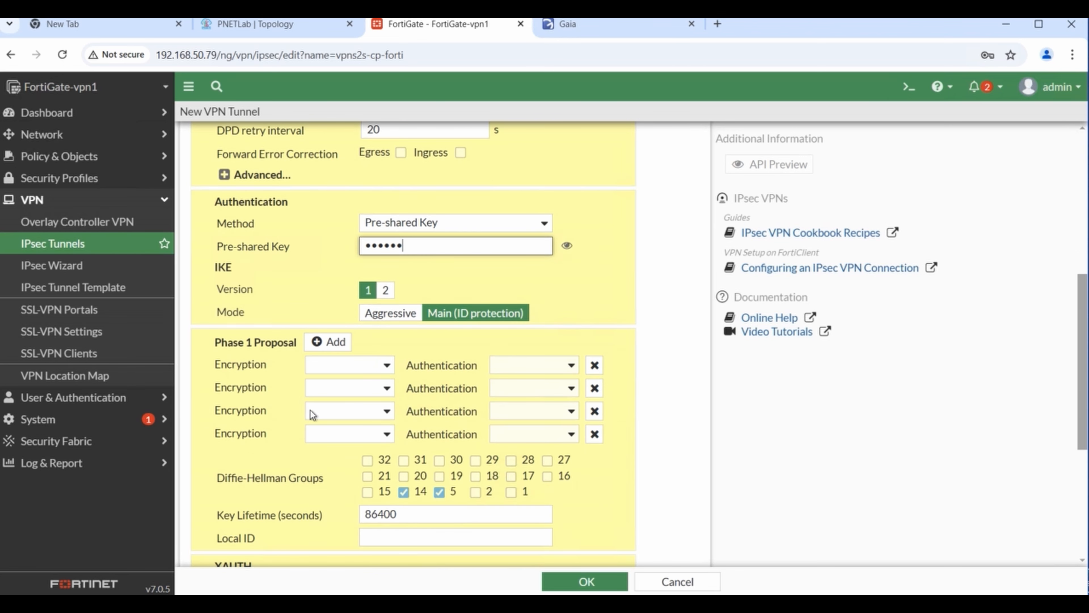
- Set the Phase 1 proposals' encryption to DES, leaving authentication at SHA256
{"action": "left_click", "coordinate": [387, 367]}
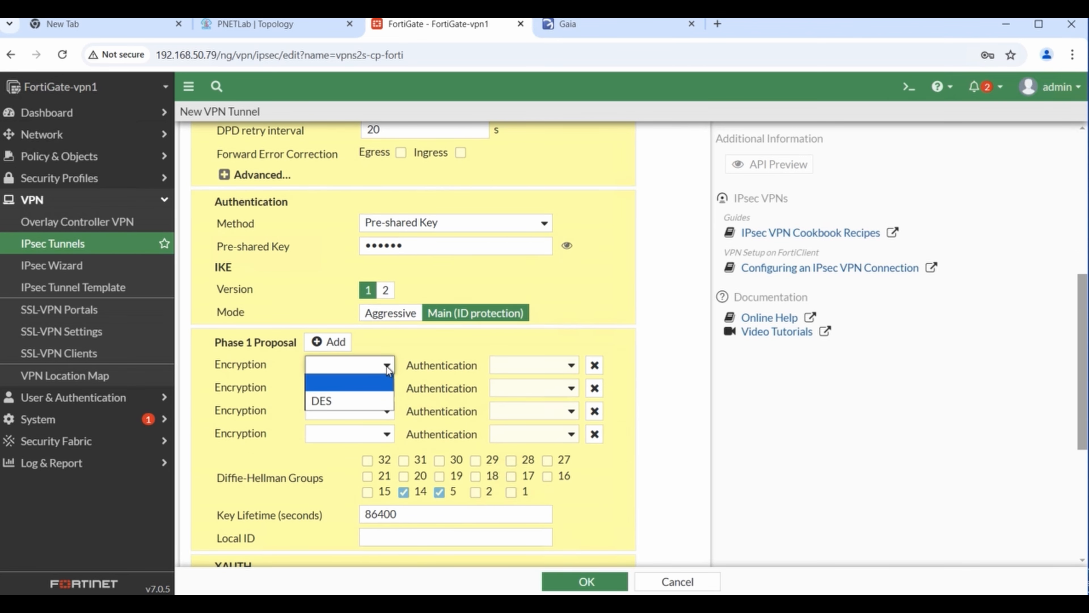
{"action": "left_click", "coordinate": [323, 401]}
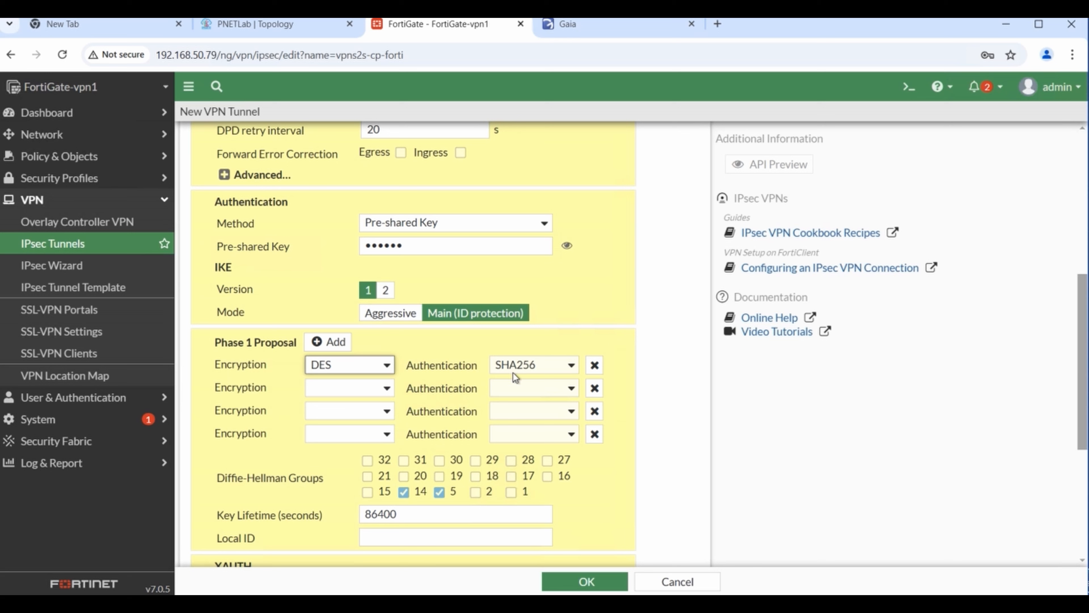
{"action": "left_click", "coordinate": [571, 366]}
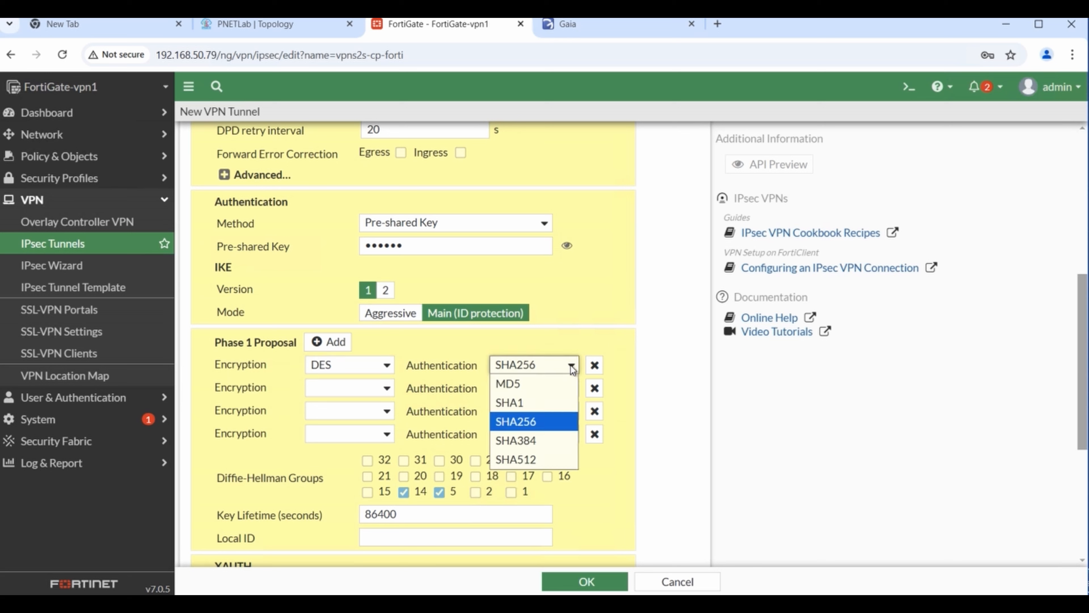
{"action": "left_click", "coordinate": [571, 367]}
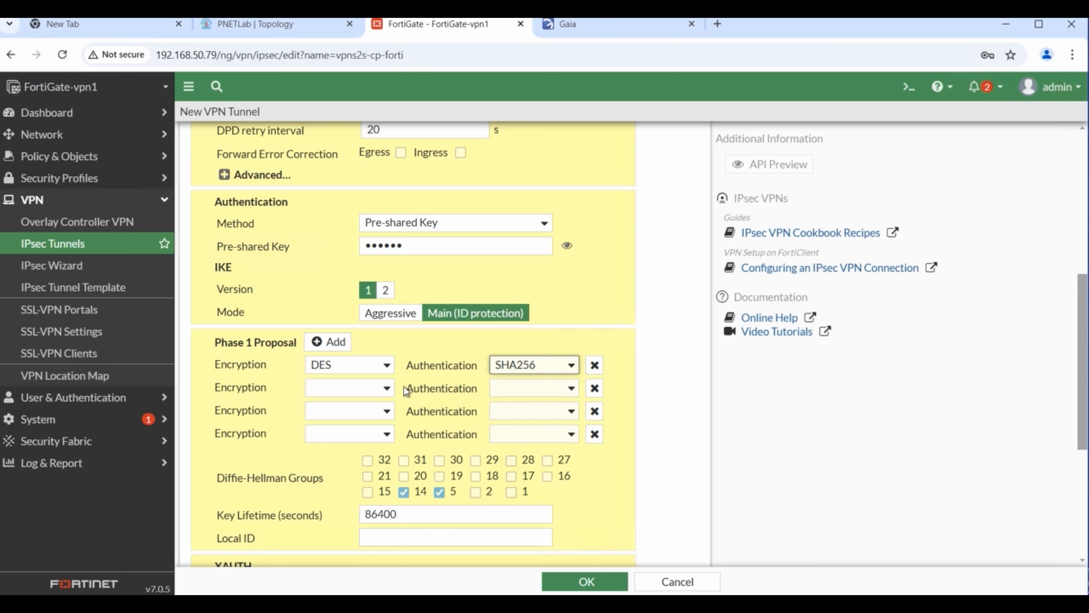
{"action": "left_click", "coordinate": [387, 387]}
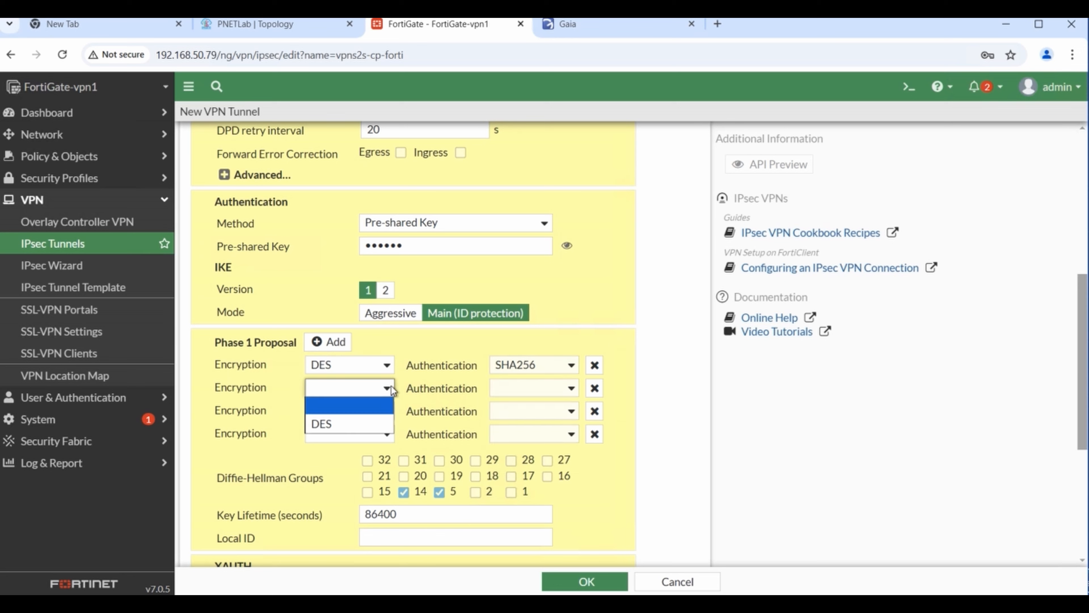
{"action": "left_click", "coordinate": [332, 425]}
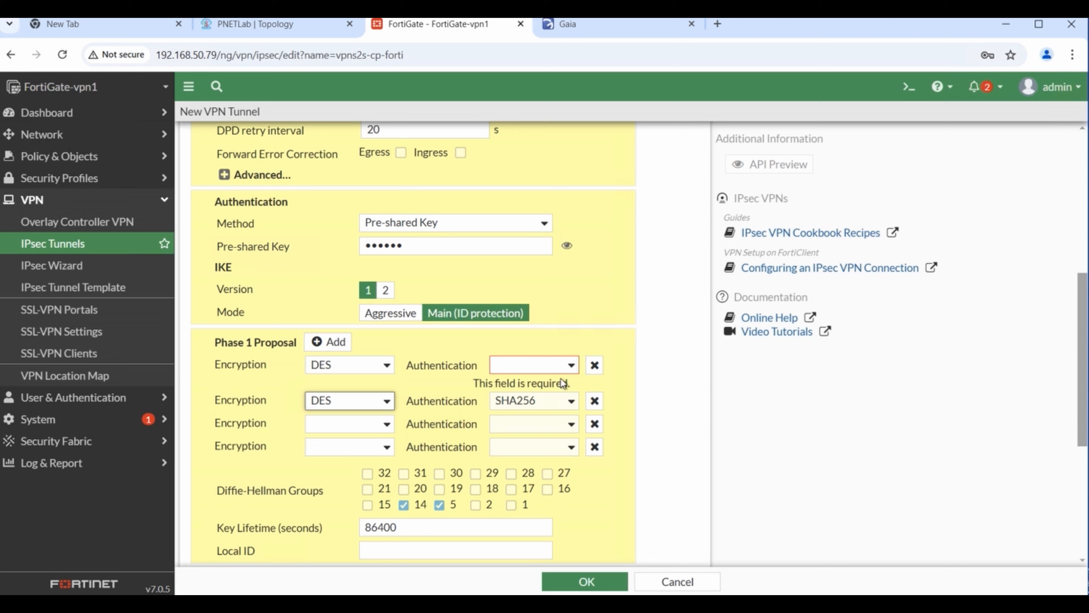
{"action": "left_click", "coordinate": [570, 366]}
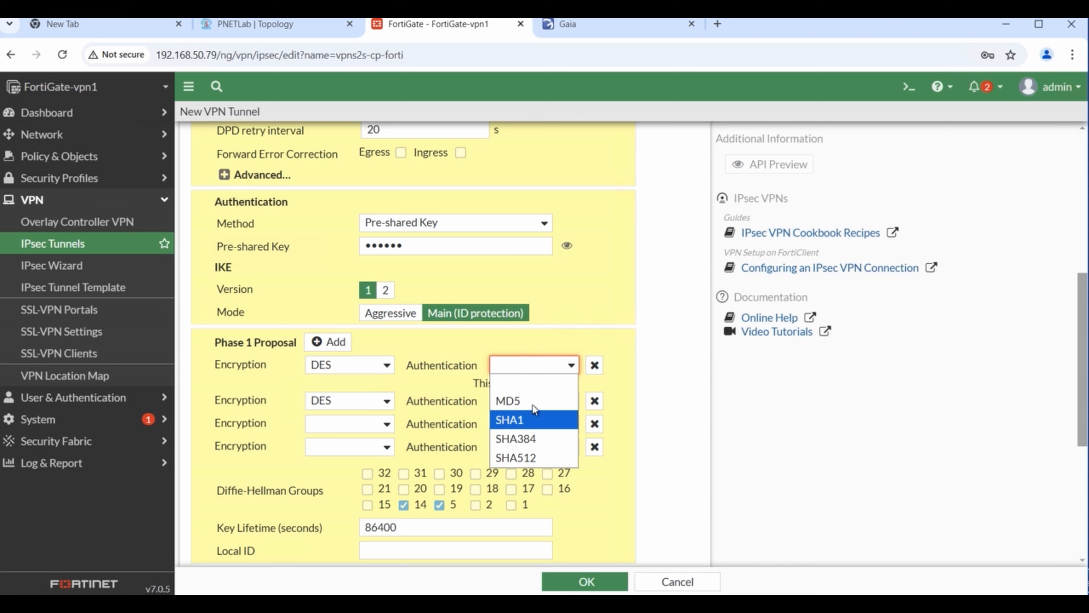
{"action": "left_click", "coordinate": [596, 286]}
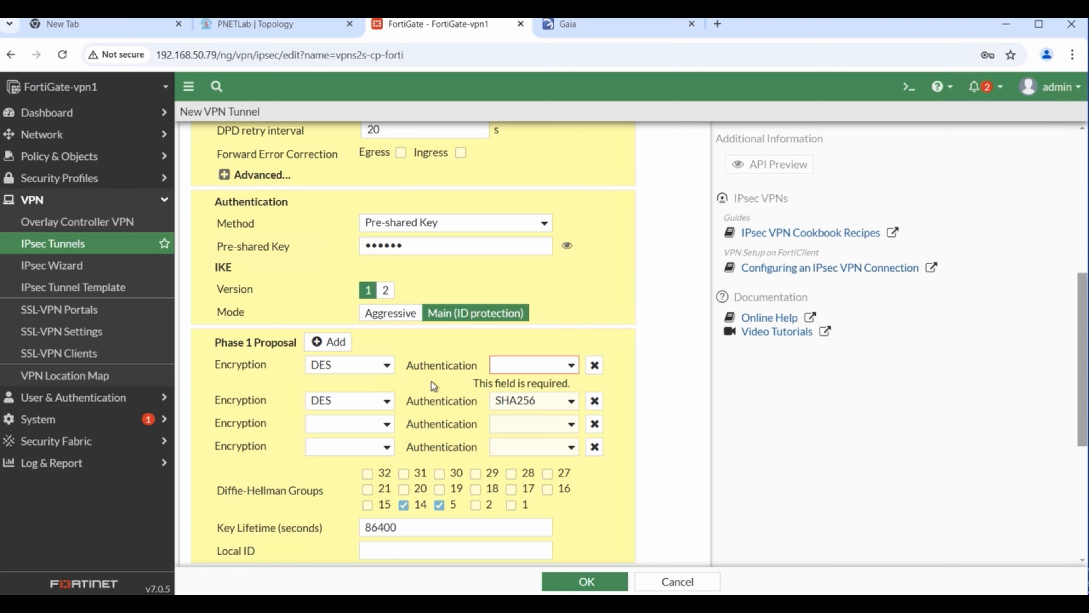
{"action": "left_click", "coordinate": [574, 367]}
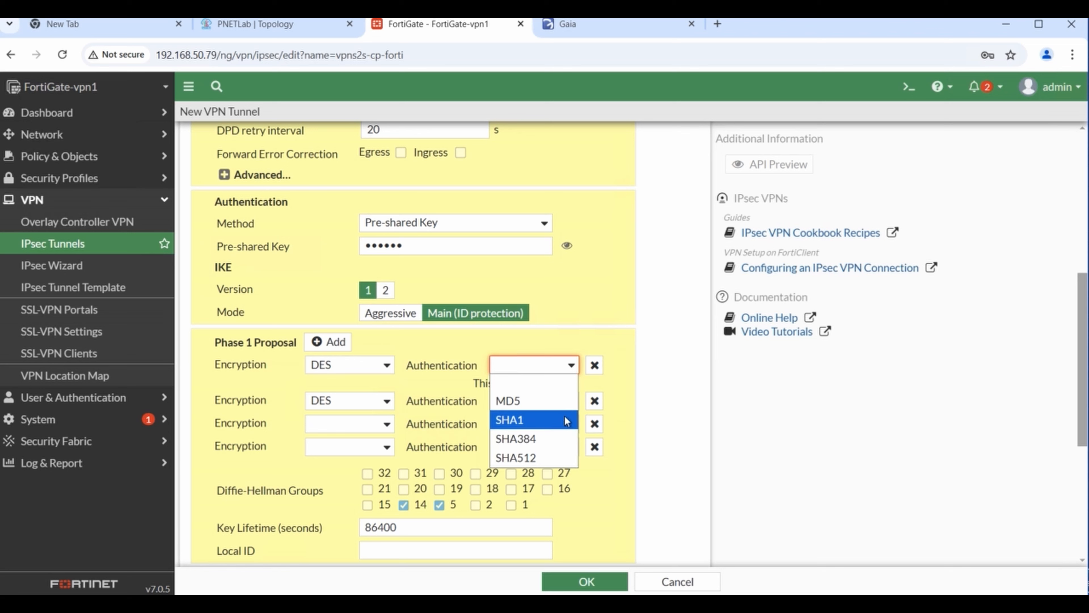
{"action": "left_click", "coordinate": [455, 390]}
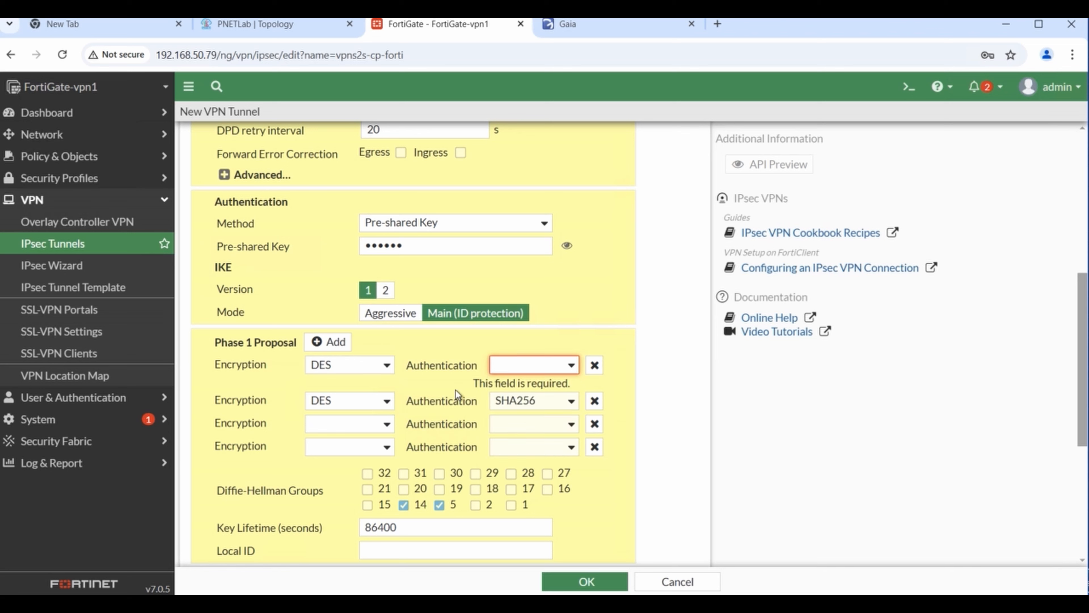
{"action": "left_click", "coordinate": [386, 403]}
{"action": "left_click", "coordinate": [373, 396]}
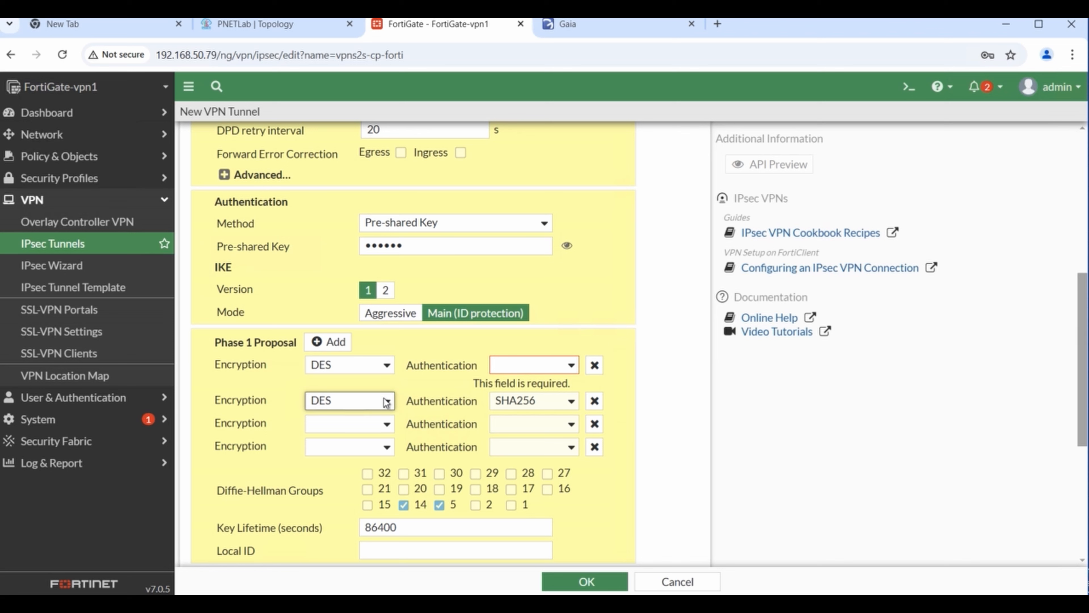
{"action": "left_click", "coordinate": [366, 402]}
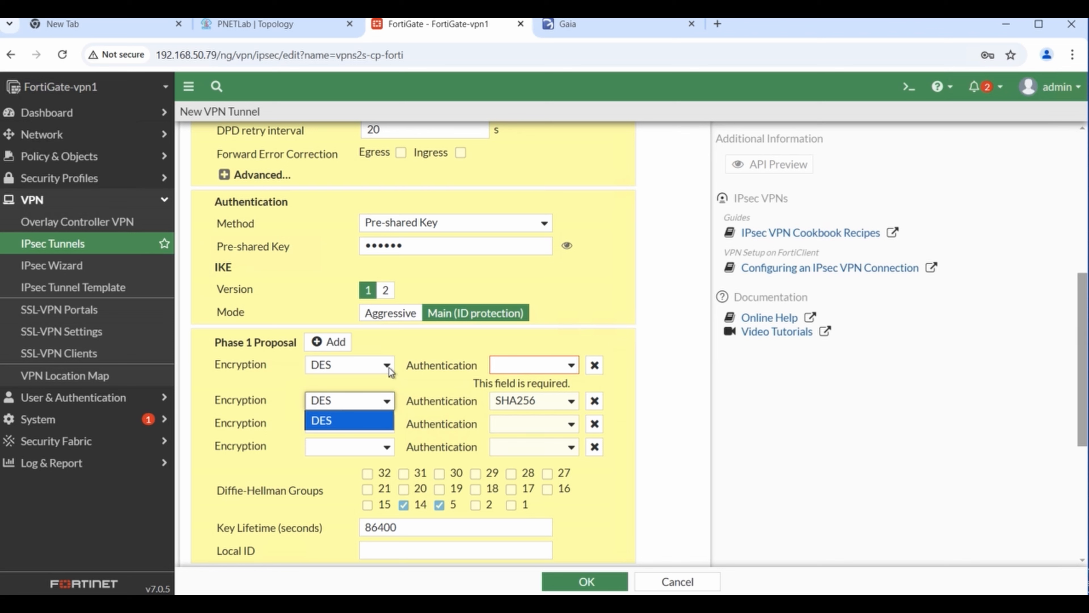
{"action": "left_click", "coordinate": [354, 357]}
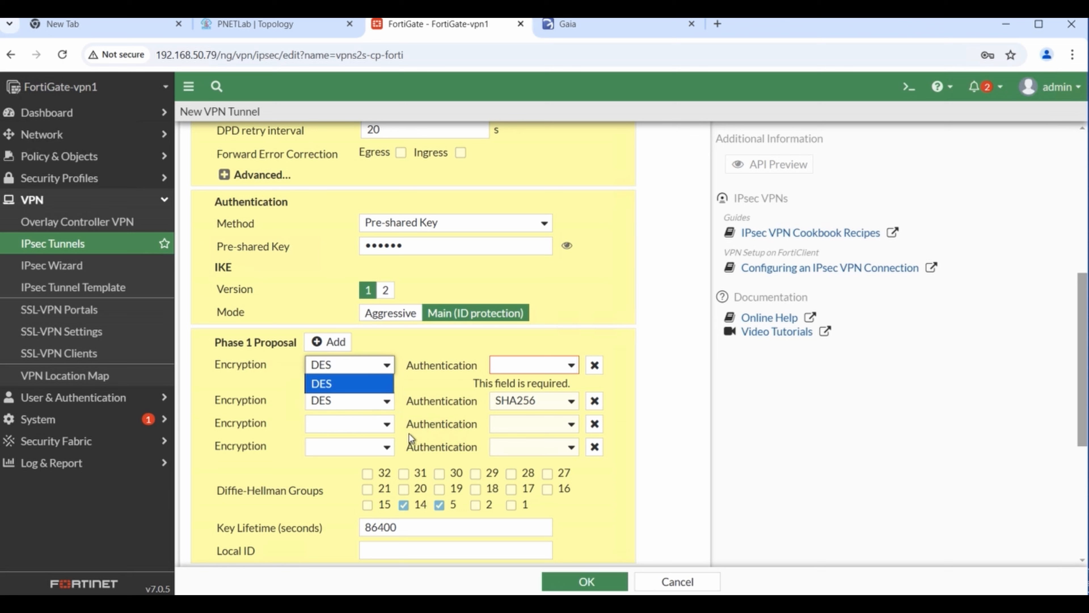
- Delete the extra proposal row, keep SHA256 authentication, and enable only DH group 5
{"action": "left_click", "coordinate": [570, 402]}
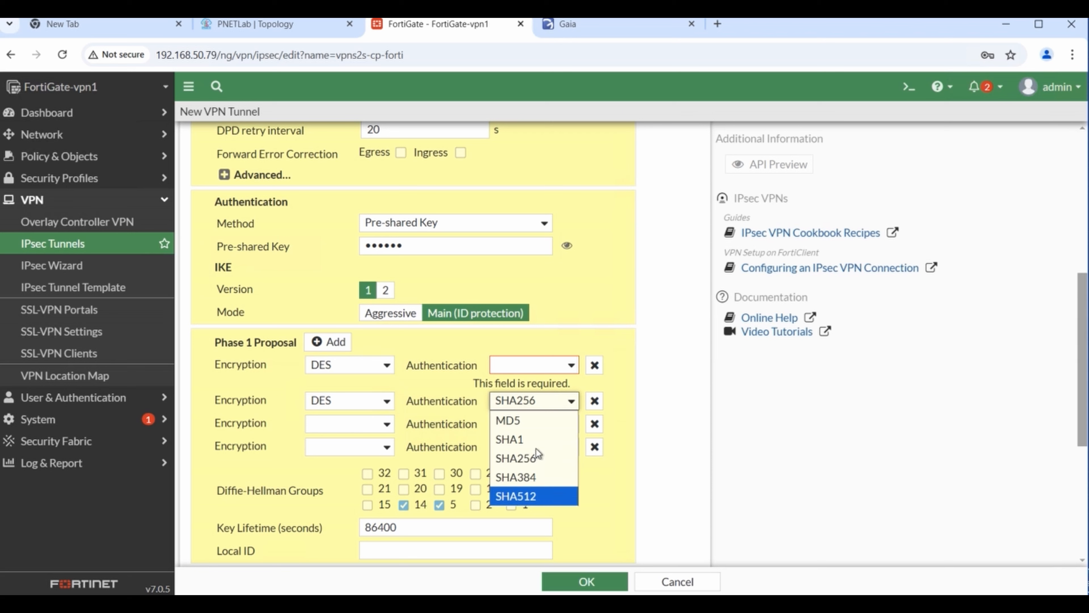
{"action": "left_click", "coordinate": [596, 399]}
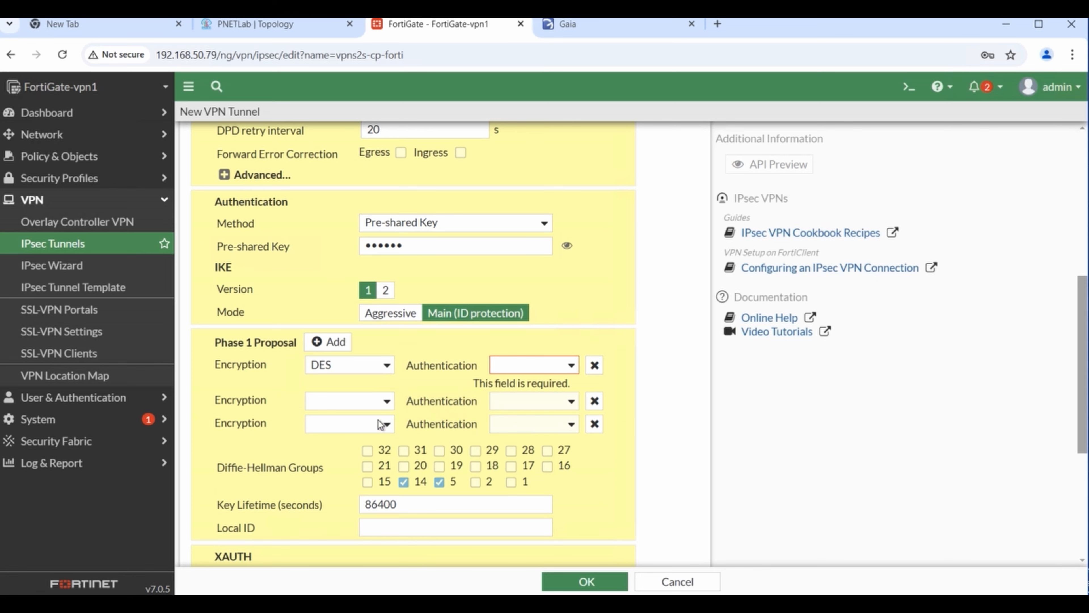
{"action": "left_click", "coordinate": [572, 368]}
{"action": "left_click", "coordinate": [532, 441]}
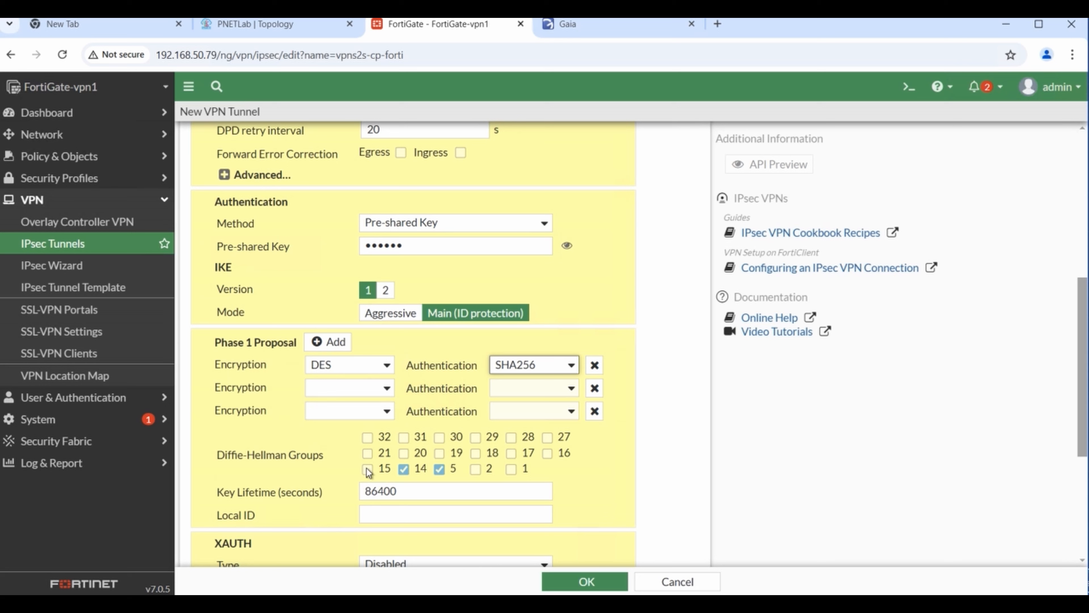
{"action": "left_click", "coordinate": [440, 470]}
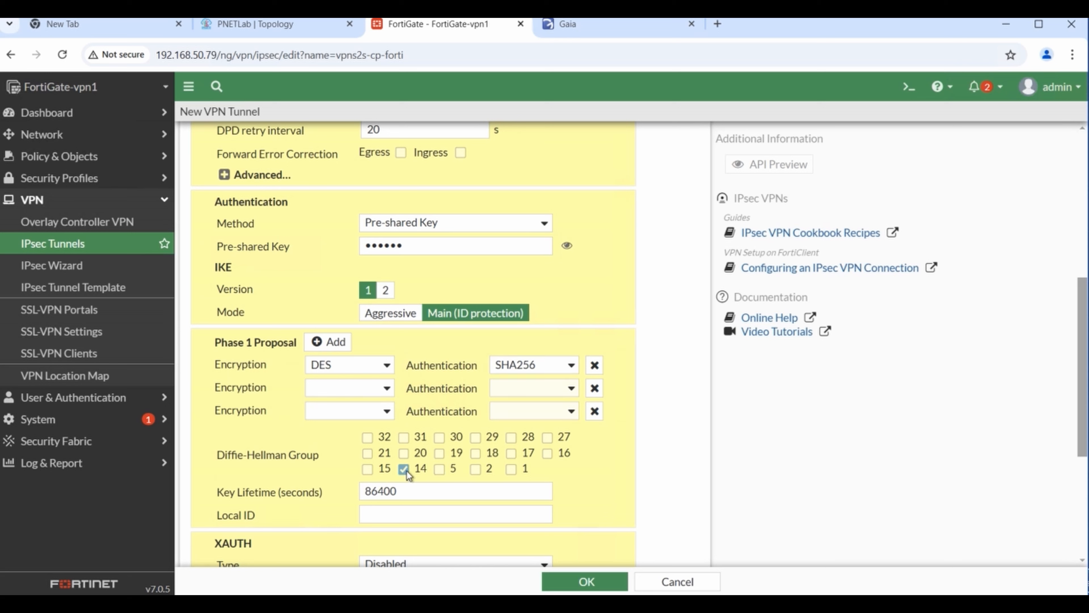
{"action": "left_click", "coordinate": [440, 470]}
- Review the remaining Phase 1 settings, including the 86400-second key lifetime and Local ID
{"action": "scroll", "coordinate": [653, 253], "scroll_direction": "down", "scroll_amount": 5}
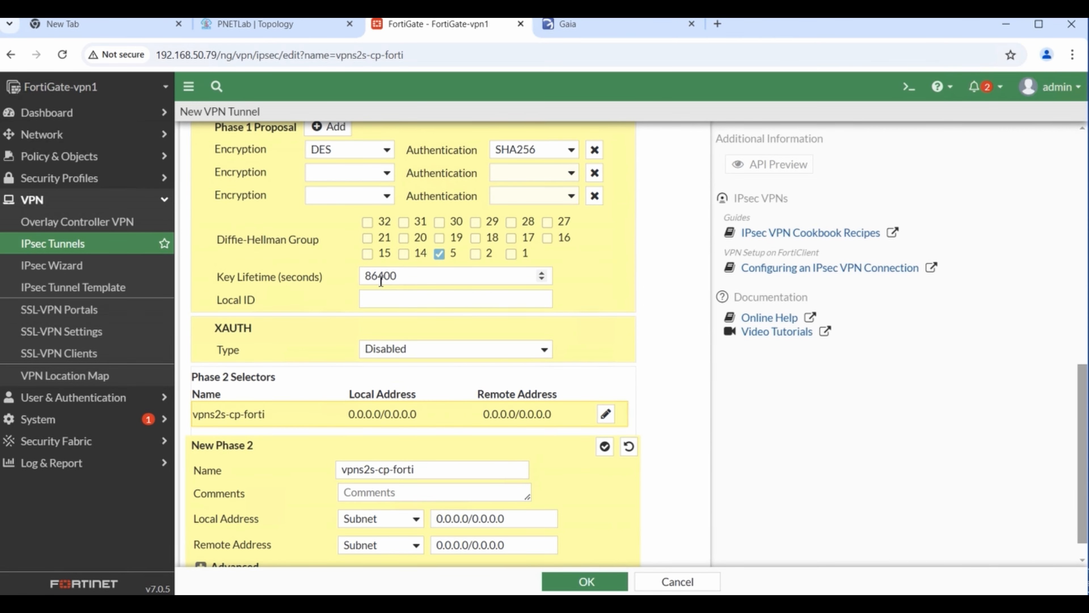
{"action": "left_click_drag", "start_coordinate": [399, 276], "coordinate": [321, 279]}
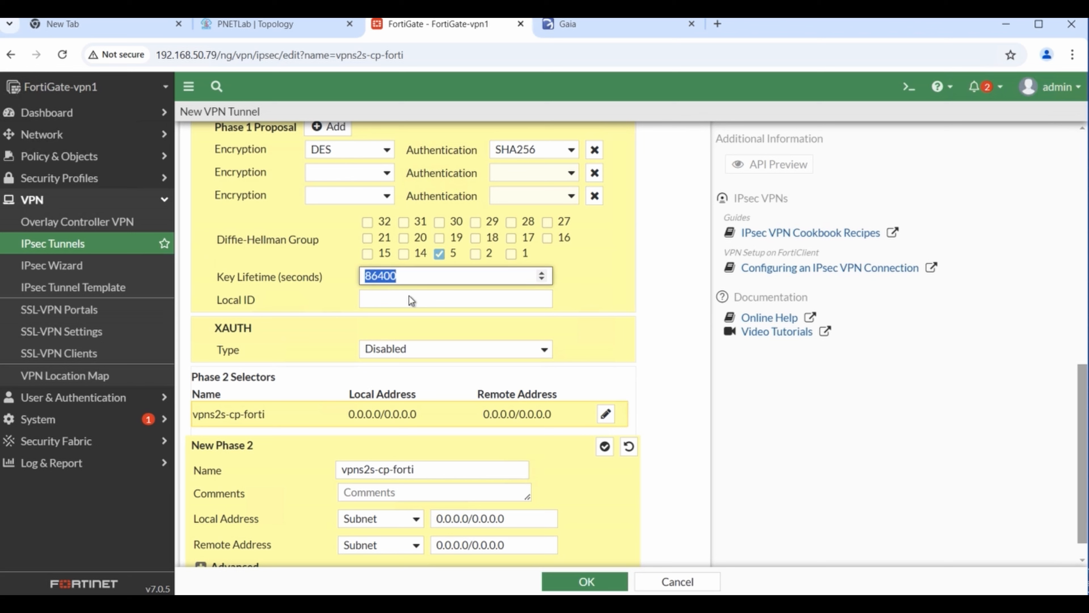
{"action": "left_click", "coordinate": [484, 302]}
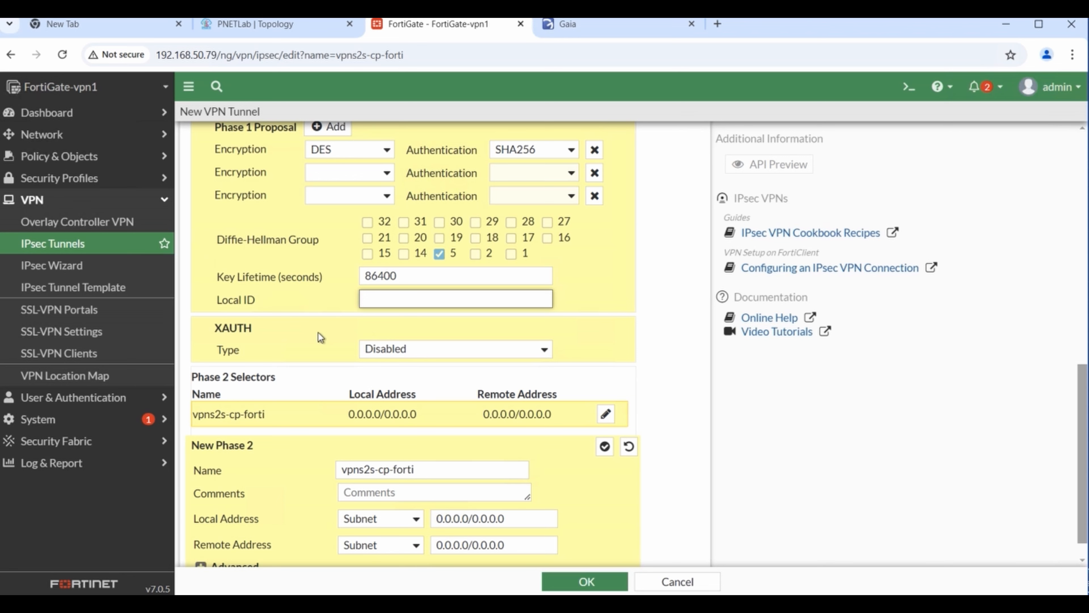
{"action": "scroll", "coordinate": [328, 340], "scroll_direction": "up", "scroll_amount": 2}
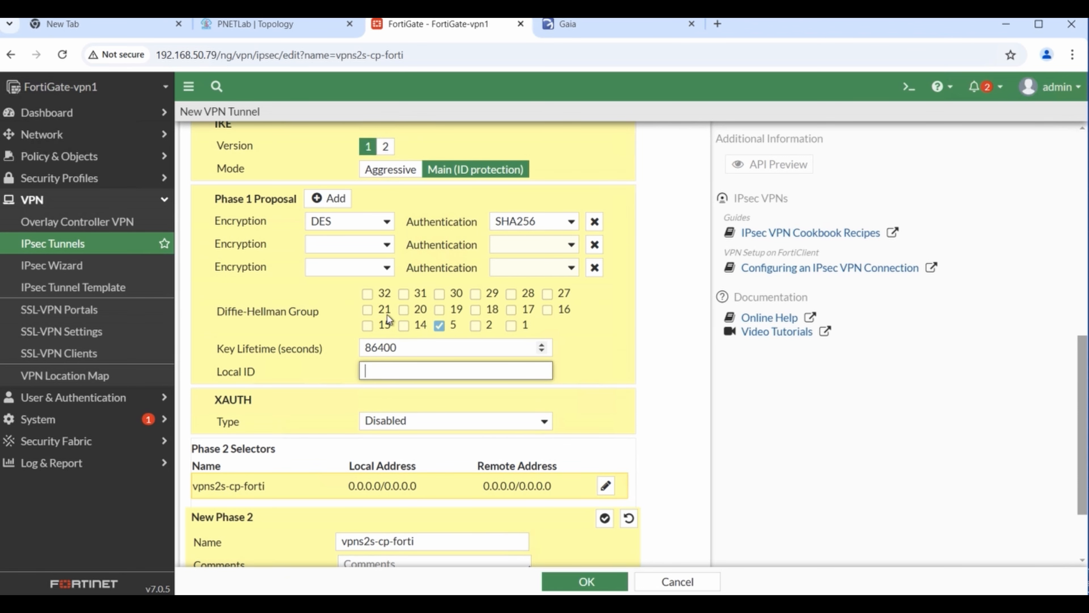
{"action": "scroll", "coordinate": [326, 383], "scroll_direction": "up", "scroll_amount": 2}
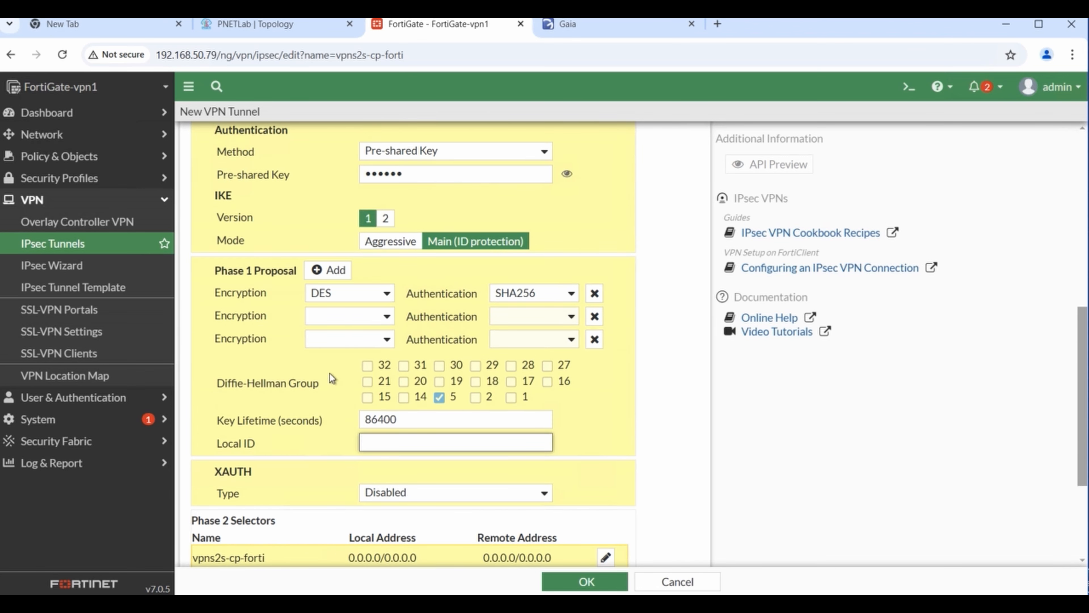
{"action": "scroll", "coordinate": [643, 410], "scroll_direction": "down", "scroll_amount": 4}
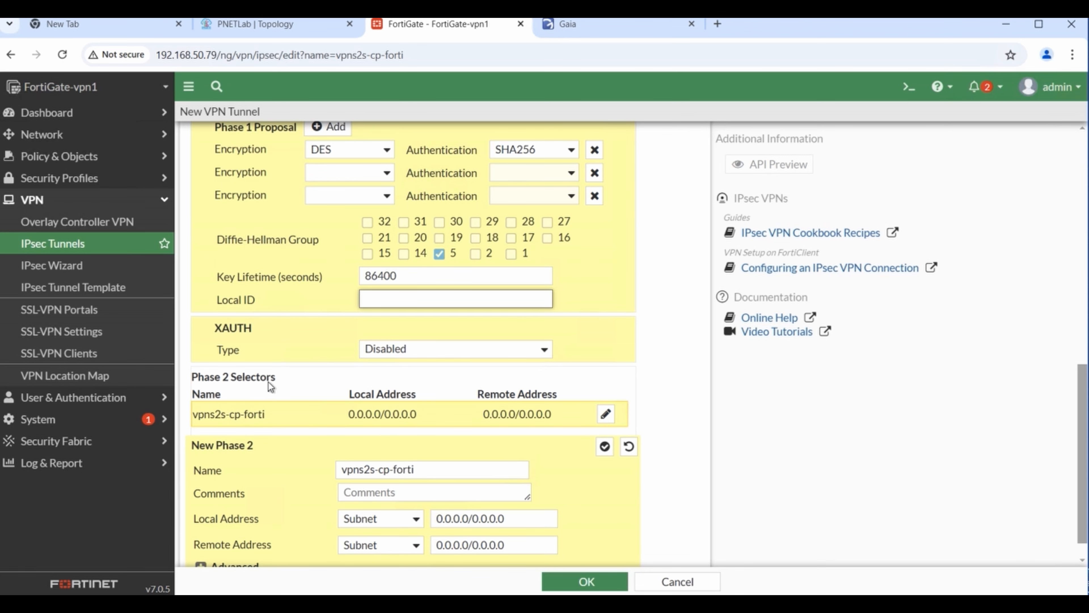
{"action": "scroll", "coordinate": [313, 384], "scroll_direction": "down", "scroll_amount": 1}
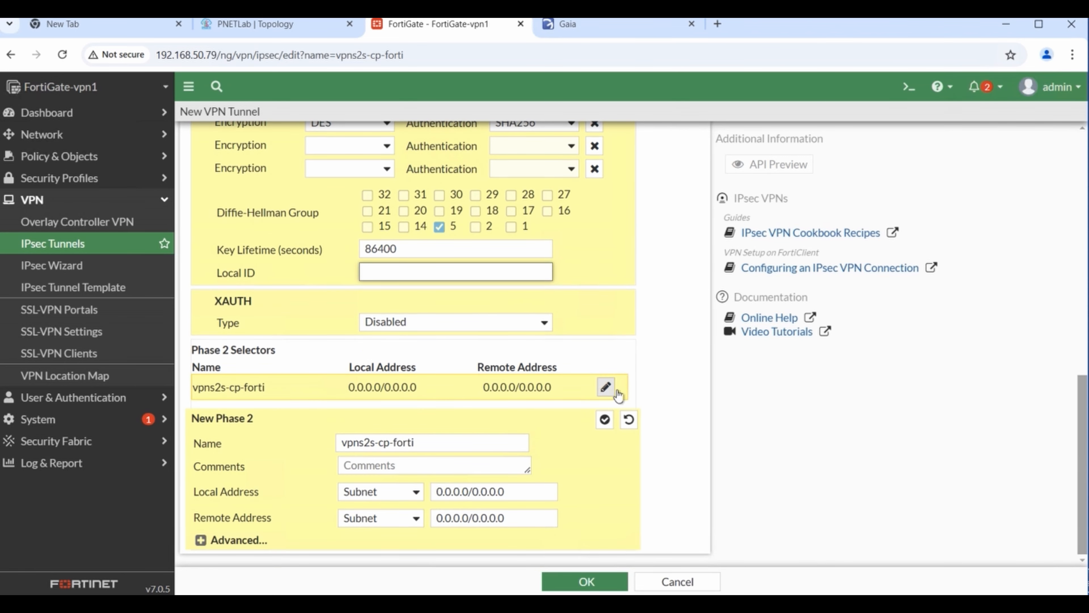
- Open the Phase 2 selector and inspect its 0.0.0.0/0.0.0.0 local address
{"action": "left_click", "coordinate": [606, 387]}
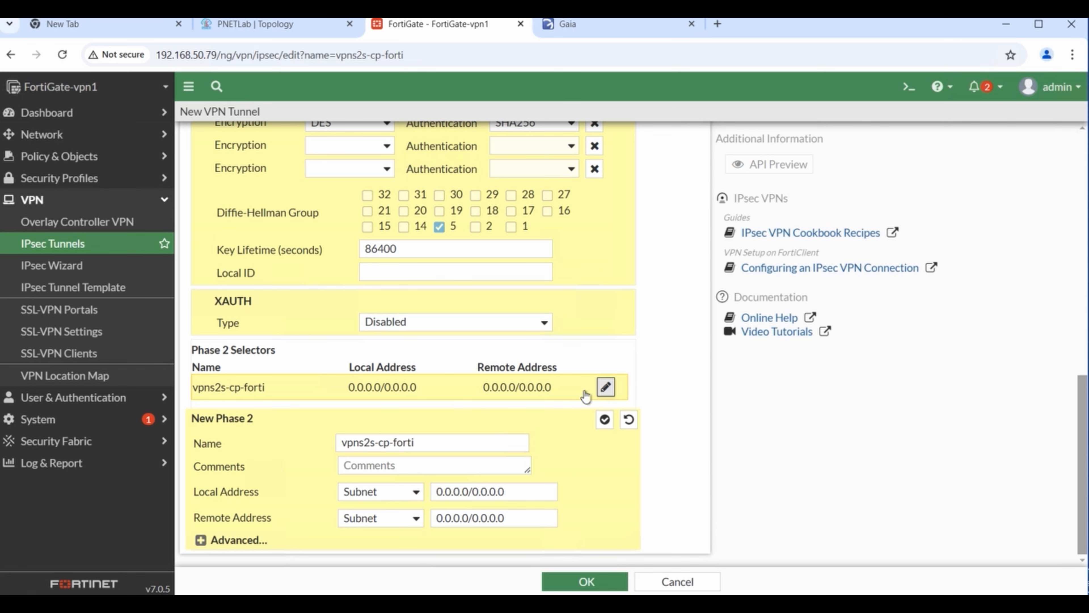
{"action": "double_click", "coordinate": [398, 389]}
{"action": "triple_click", "coordinate": [397, 392]}
{"action": "double_click", "coordinate": [389, 392]}
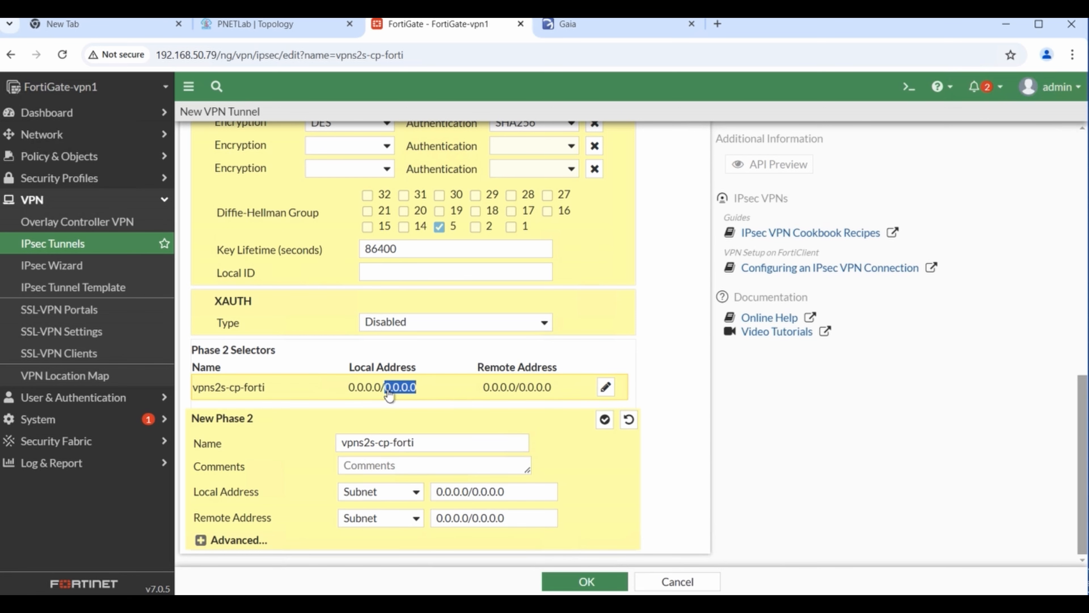
{"action": "left_click", "coordinate": [596, 386]}
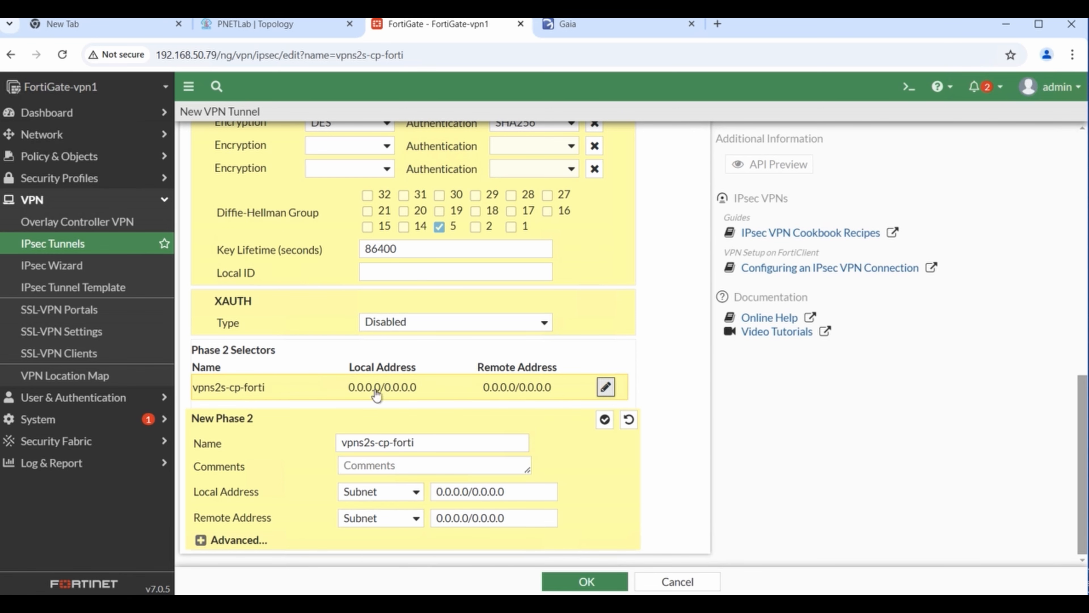
- Enter 999 as Local ID, then remove it to leave the field empty
{"action": "left_click", "coordinate": [437, 275]}
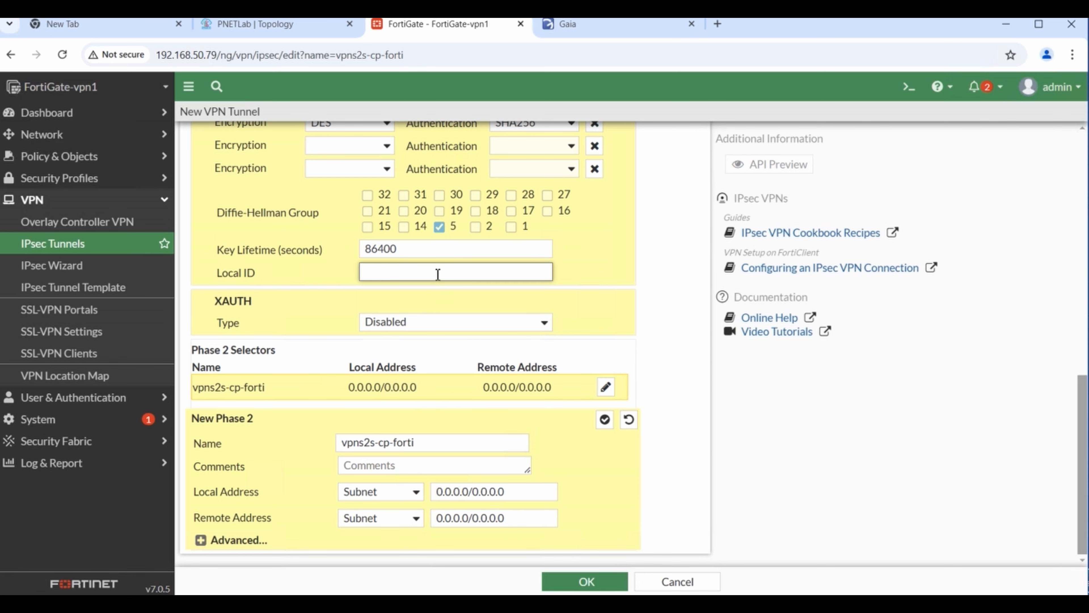
{"action": "type", "text": "999"}
{"action": "left_click", "coordinate": [605, 387]}
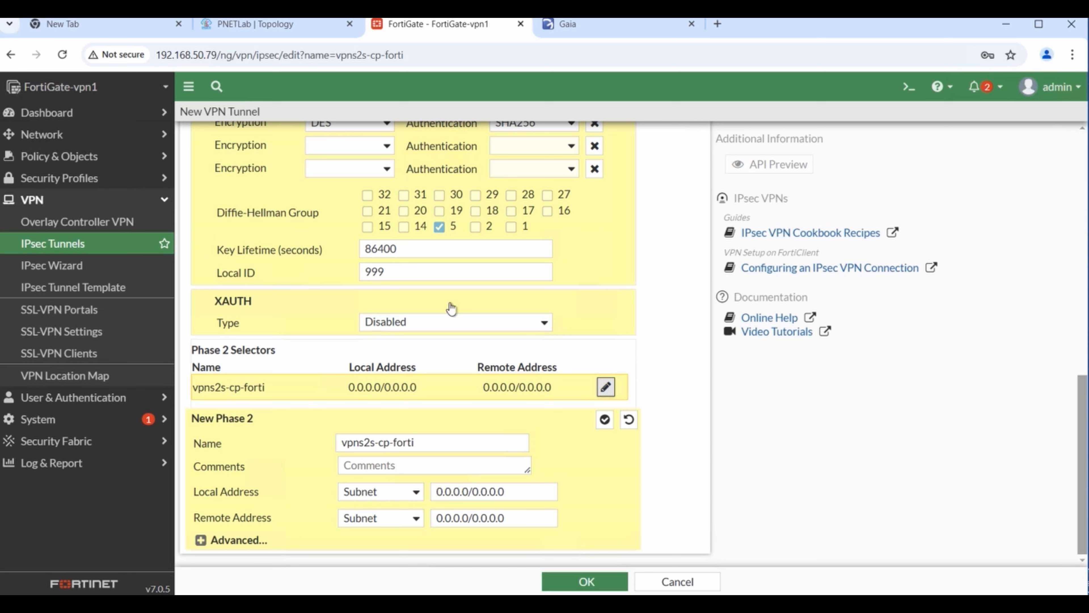
{"action": "left_click_drag", "start_coordinate": [393, 272], "coordinate": [233, 273]}
{"action": "key", "text": "BackSpace"}
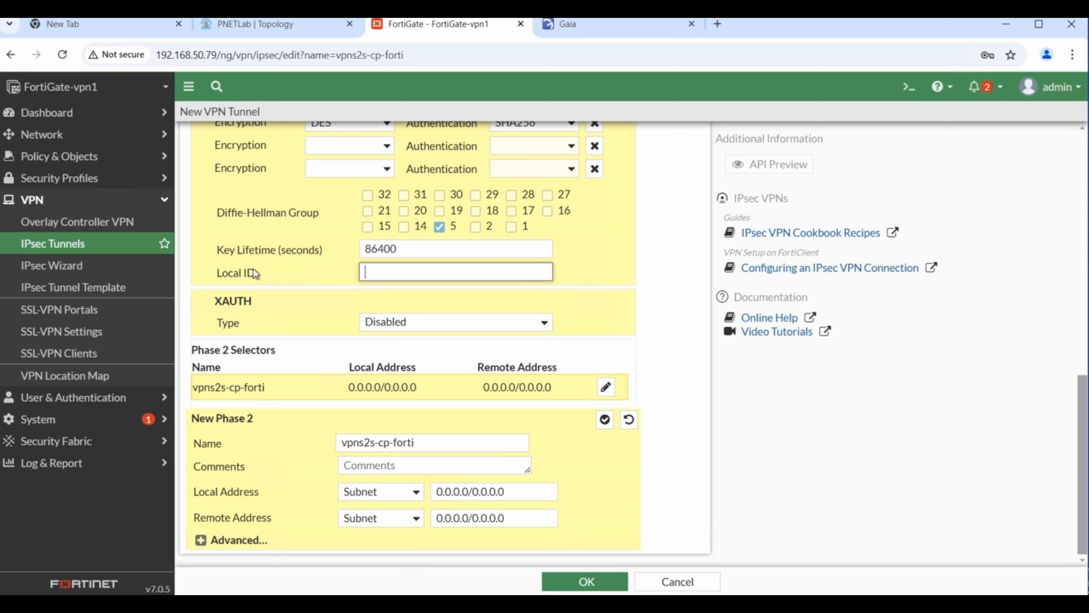
{"action": "left_click", "coordinate": [650, 322]}
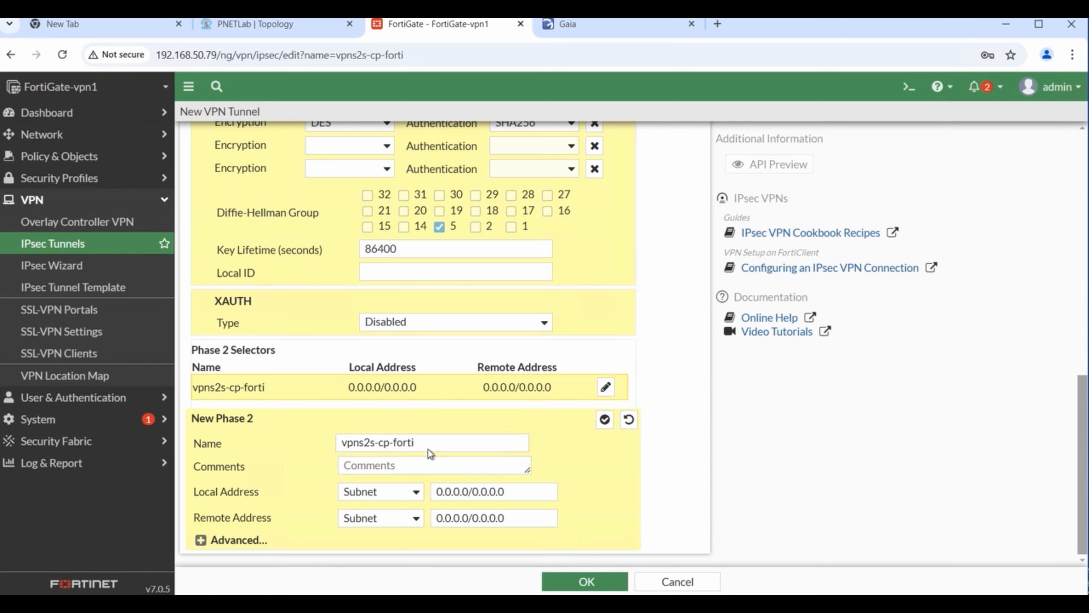
- Switch the Phase 2 local address type to IP, then back to Subnet
{"action": "left_click", "coordinate": [393, 463]}
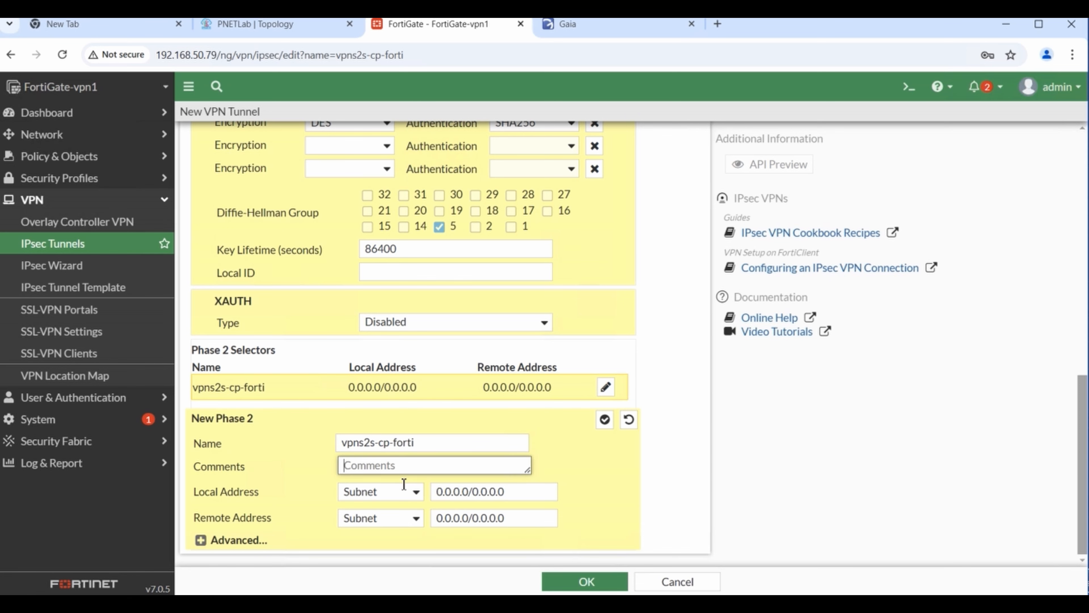
{"action": "left_click", "coordinate": [417, 495]}
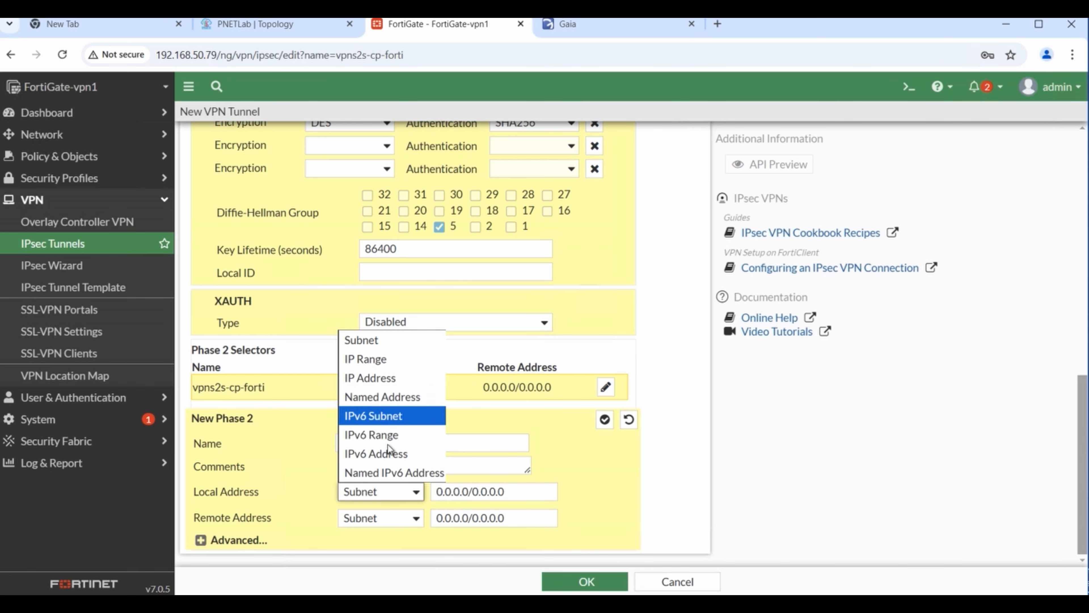
{"action": "left_click", "coordinate": [372, 378]}
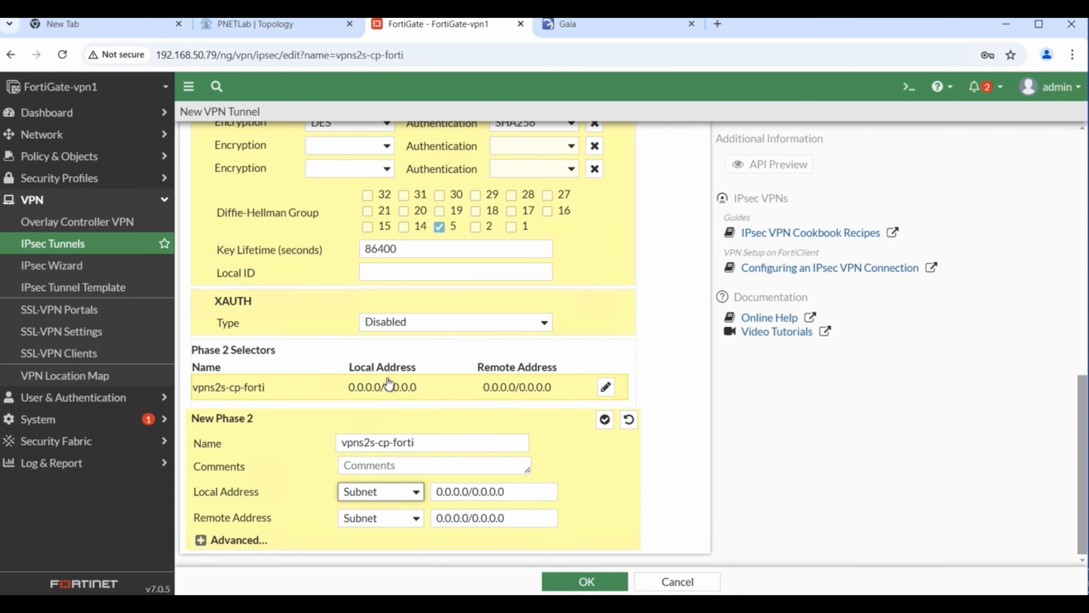
{"action": "left_click", "coordinate": [418, 492]}
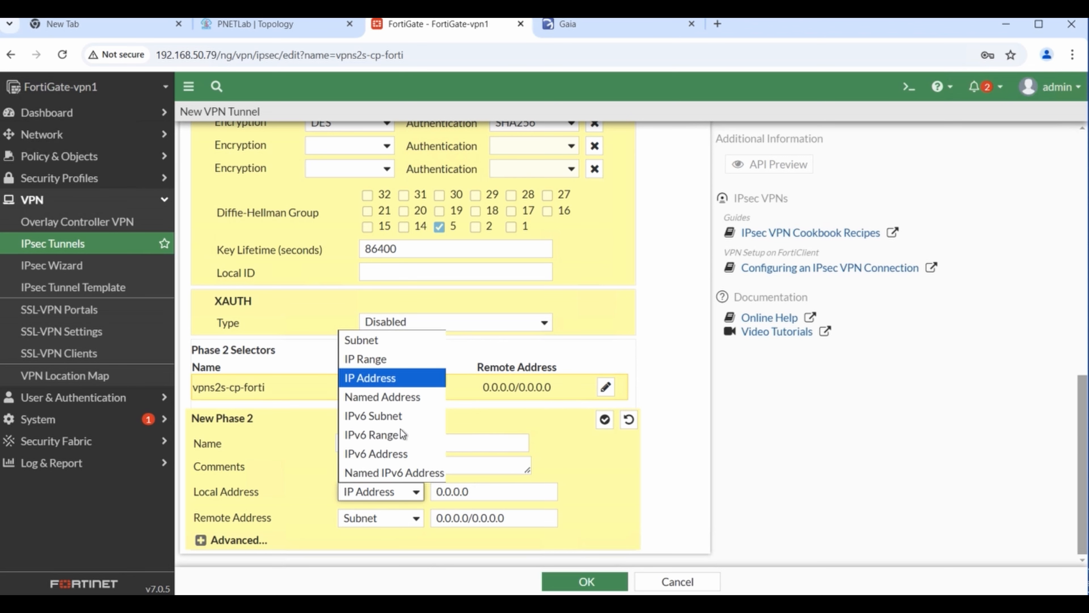
{"action": "left_click", "coordinate": [371, 342]}
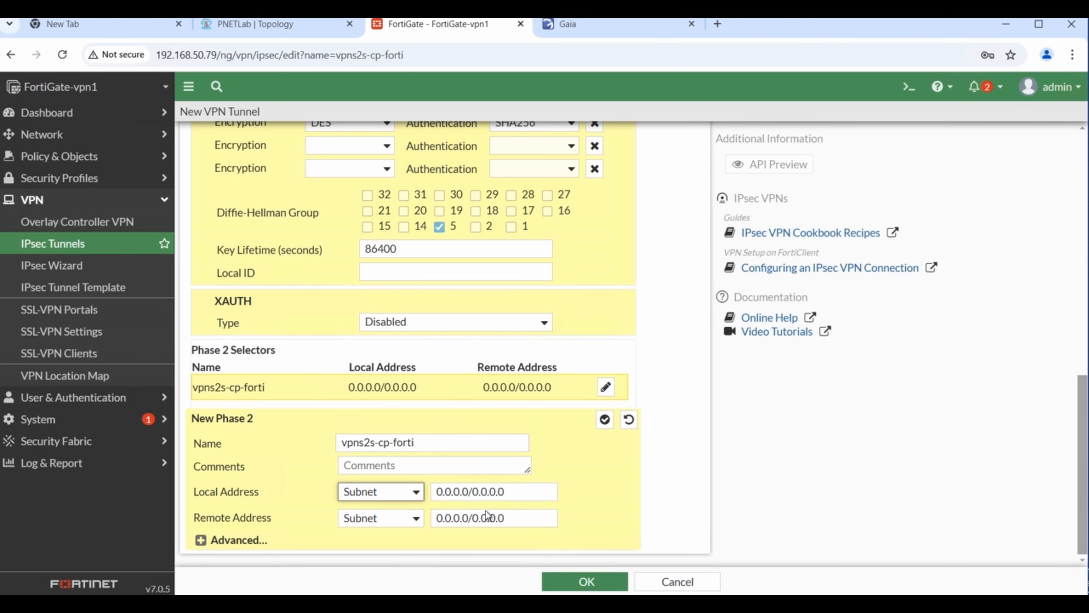
- Replace the local address with 10.30.30.0/255.255.255.0 after checking the lab topology
{"action": "left_click", "coordinate": [470, 494]}
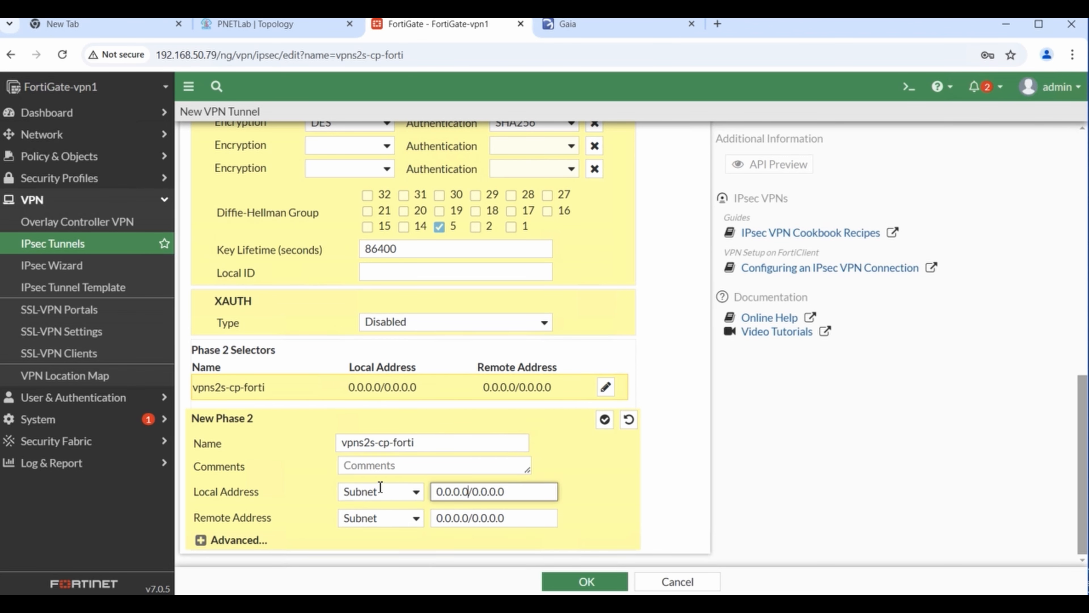
{"action": "key", "text": "shift+Home"}
{"action": "left_click", "coordinate": [277, 27]}
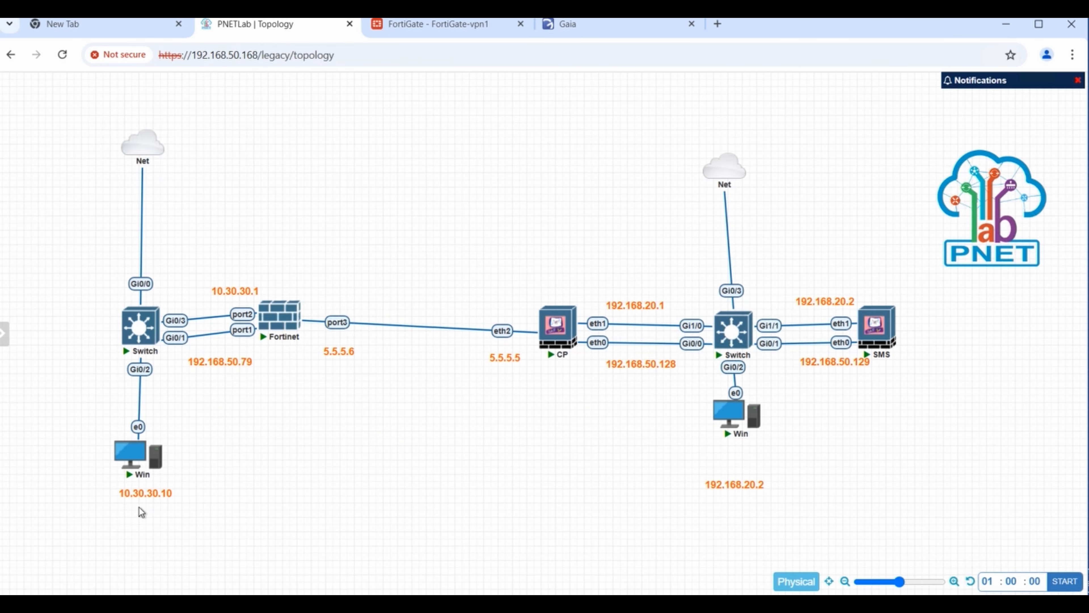
{"action": "left_click", "coordinate": [474, 29]}
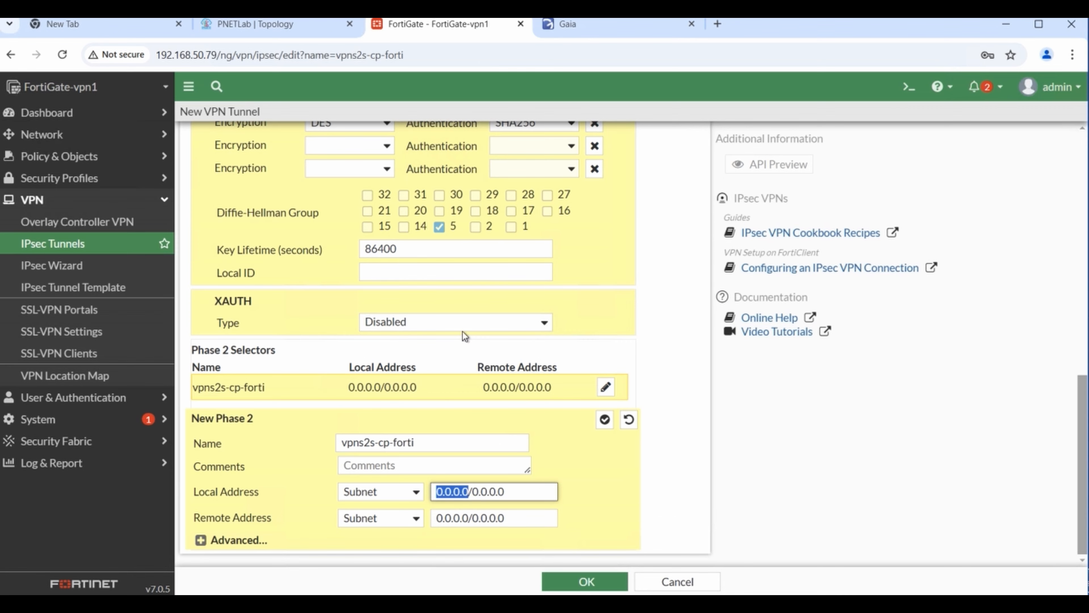
{"action": "type", "text": "10"}
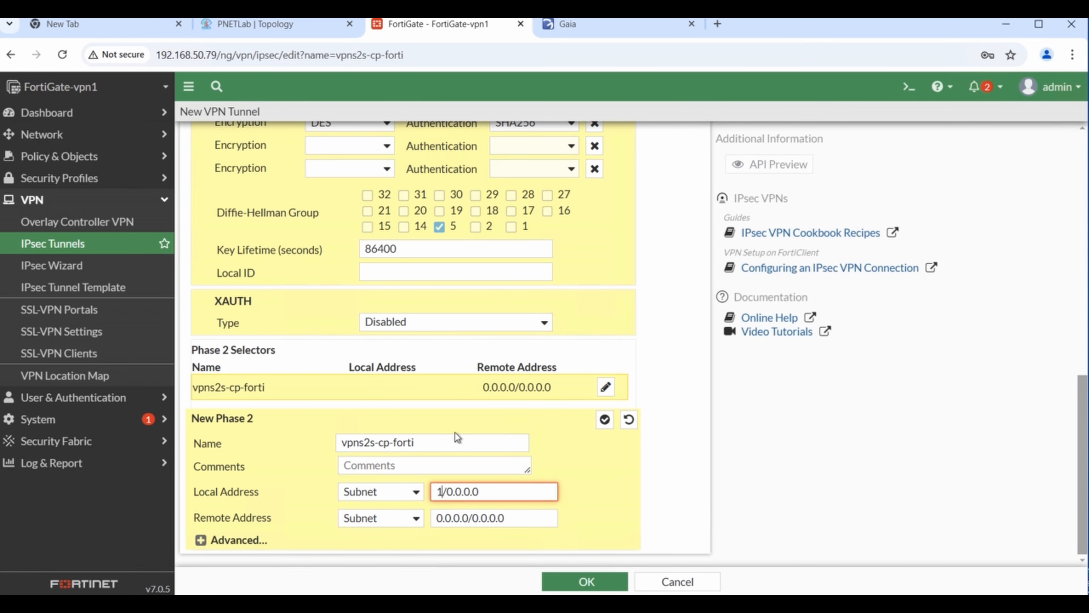
{"action": "type", "text": ".30.30.0"}
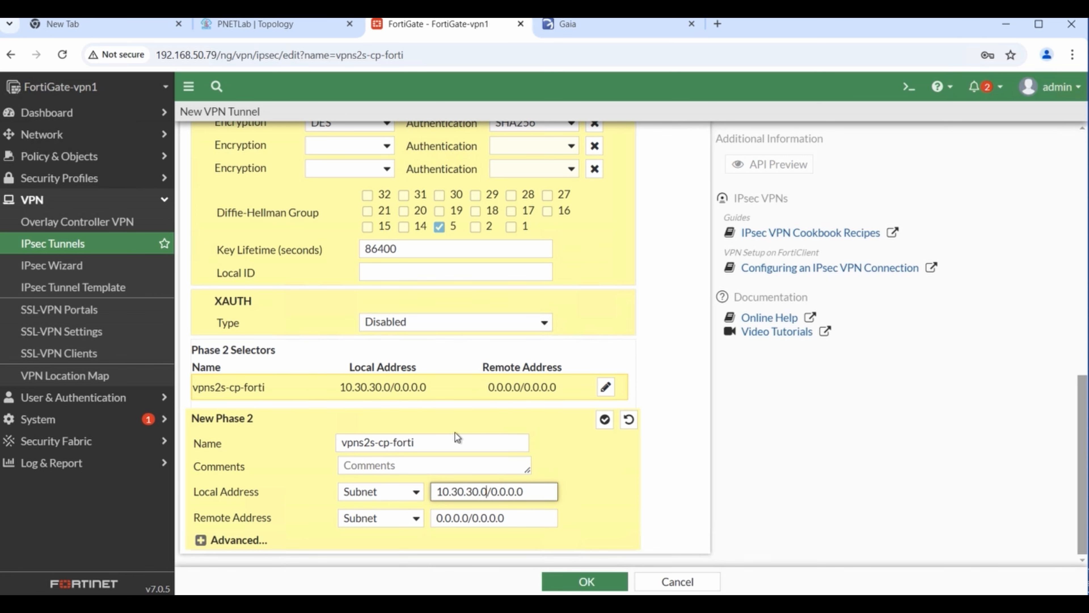
{"action": "left_click", "coordinate": [553, 493]}
{"action": "key", "text": "BackSpace"}
{"action": "key", "text": "BackSpace"}
{"action": "key", "text": "BackSpace"}
{"action": "key", "text": "BackSpace"}
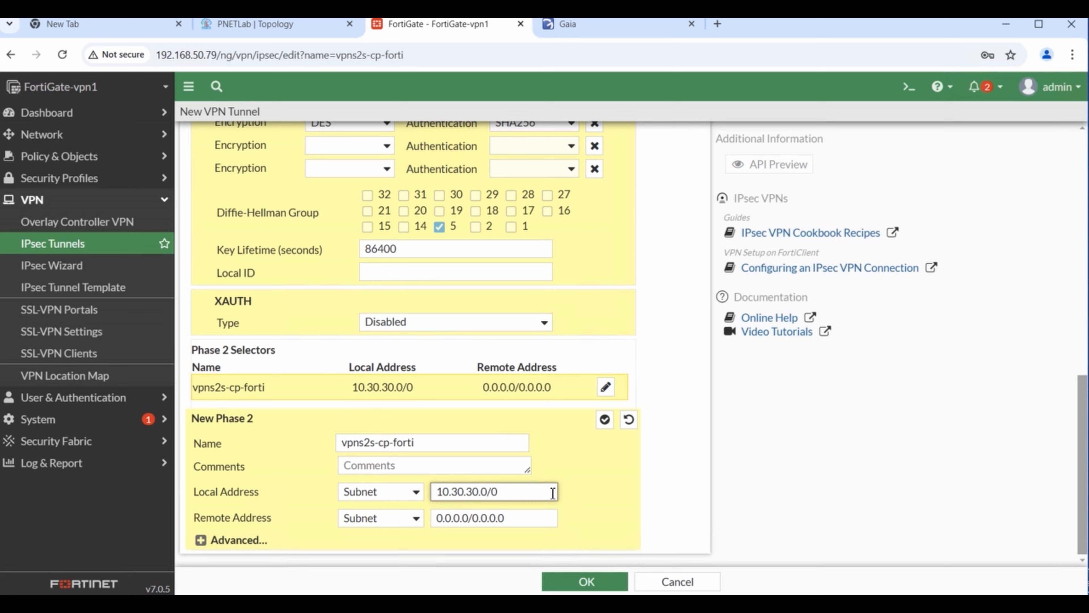
{"action": "key", "text": "BackSpace"}
{"action": "type", "text": "255.255.255.0"}
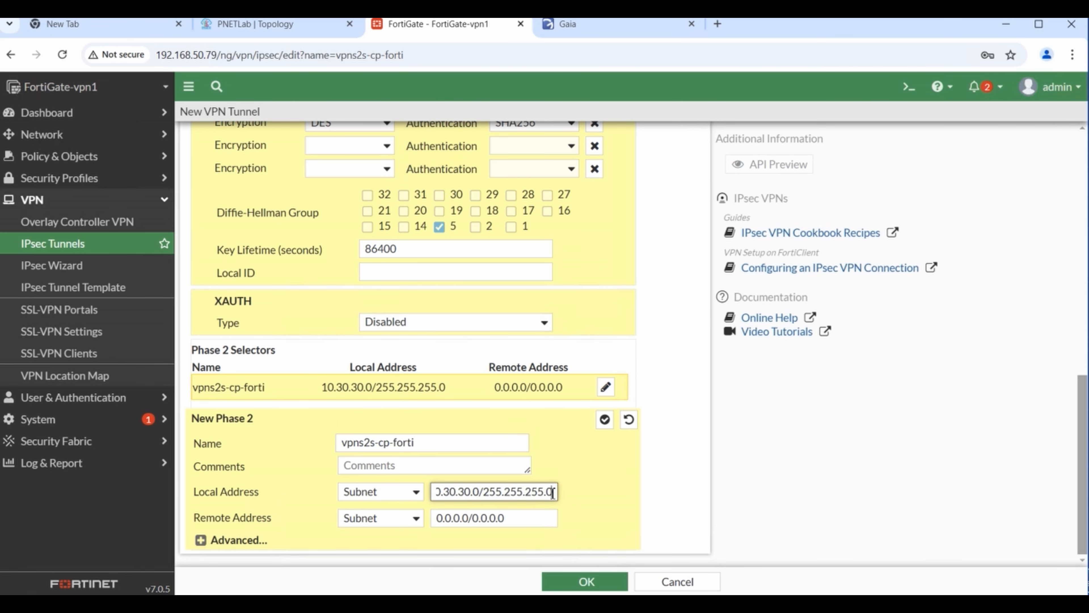
{"action": "left_click", "coordinate": [416, 520]}
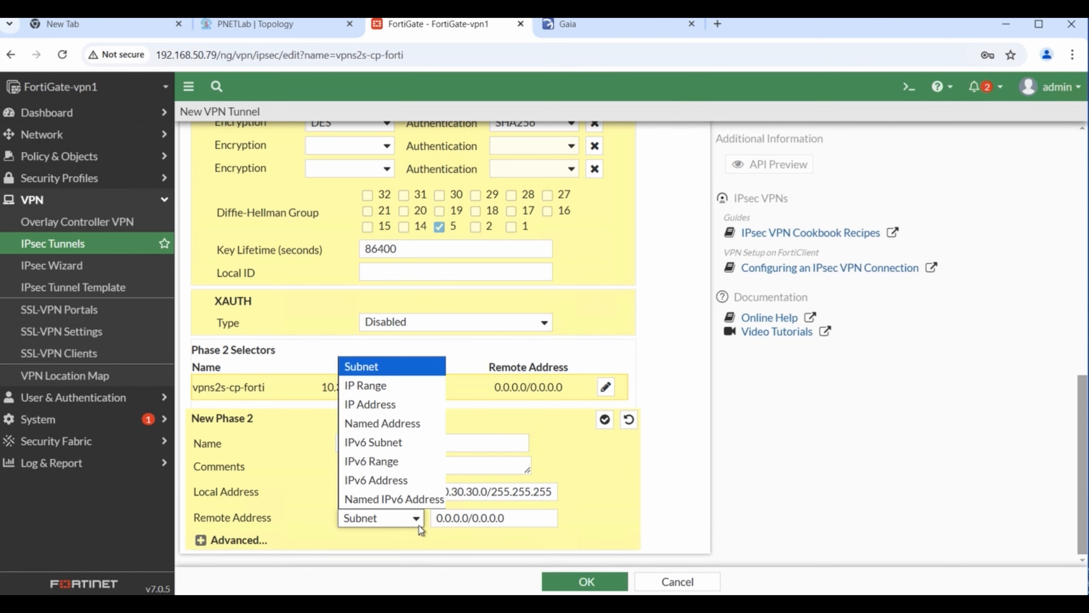
- Keep the remote type as Subnet and enter 192.168.20.0/255.255.255.0 as the remote address
{"action": "left_click", "coordinate": [387, 367]}
{"action": "left_click", "coordinate": [257, 24]}
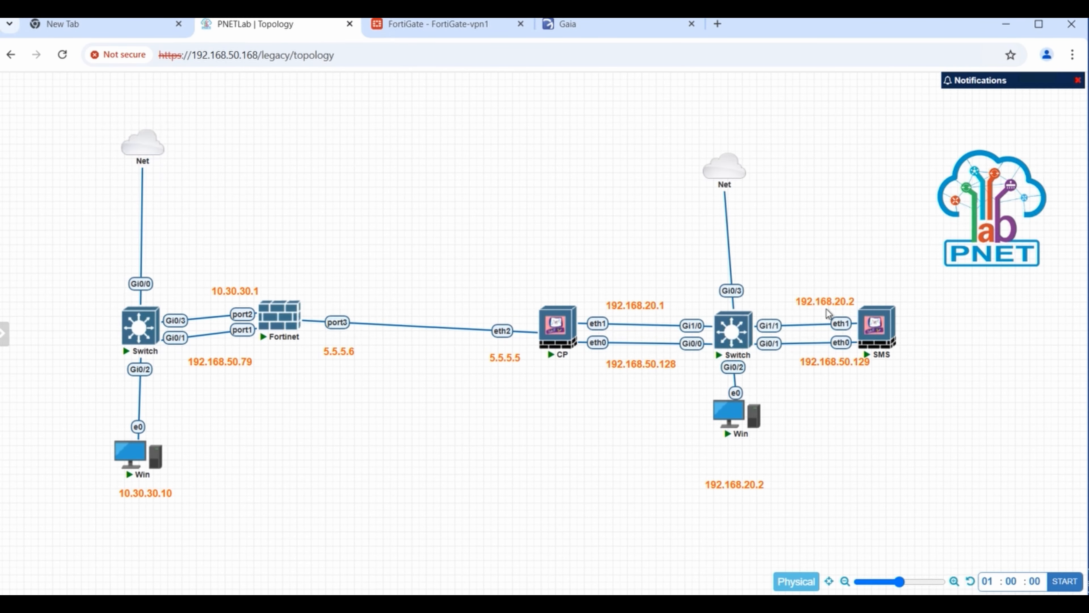
{"action": "left_click", "coordinate": [432, 25]}
{"action": "left_click", "coordinate": [520, 518]}
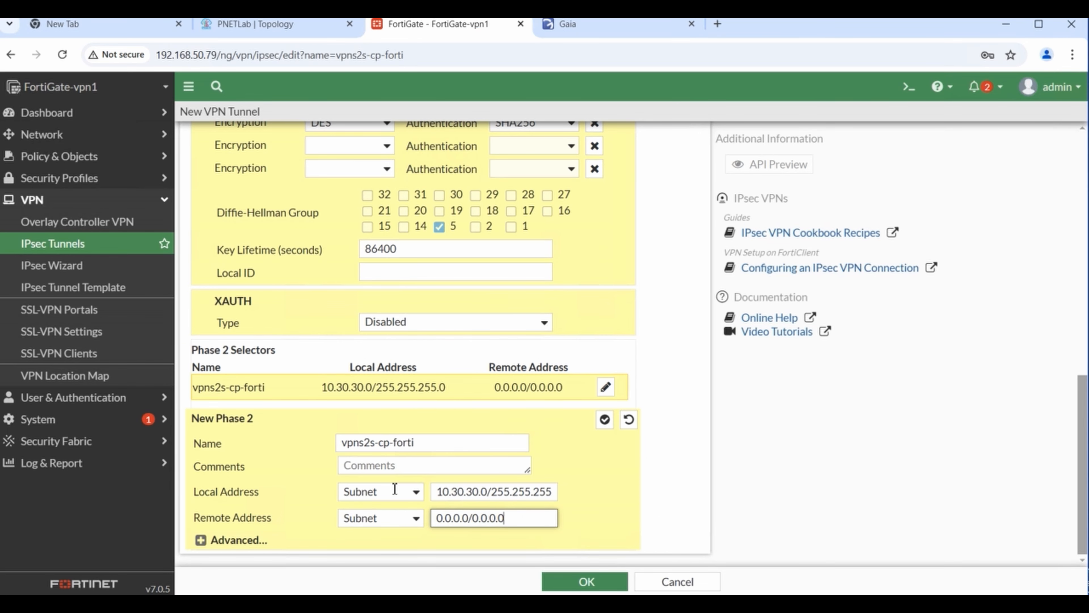
{"action": "key", "text": "ctrl+a"}
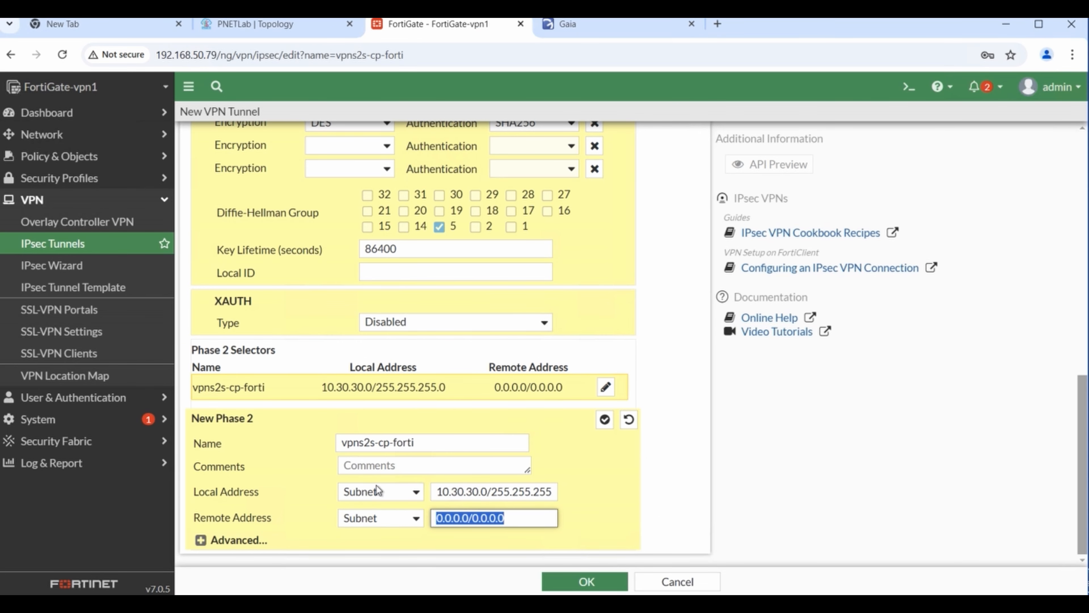
{"action": "left_click", "coordinate": [469, 520]}
{"action": "key", "text": "BackSpace"}
{"action": "key", "text": "BackSpace"}
{"action": "key", "text": "BackSpace"}
{"action": "key", "text": "BackSpace"}
{"action": "key", "text": "BackSpace"}
{"action": "key", "text": "BackSpace"}
{"action": "key", "text": "BackSpace"}
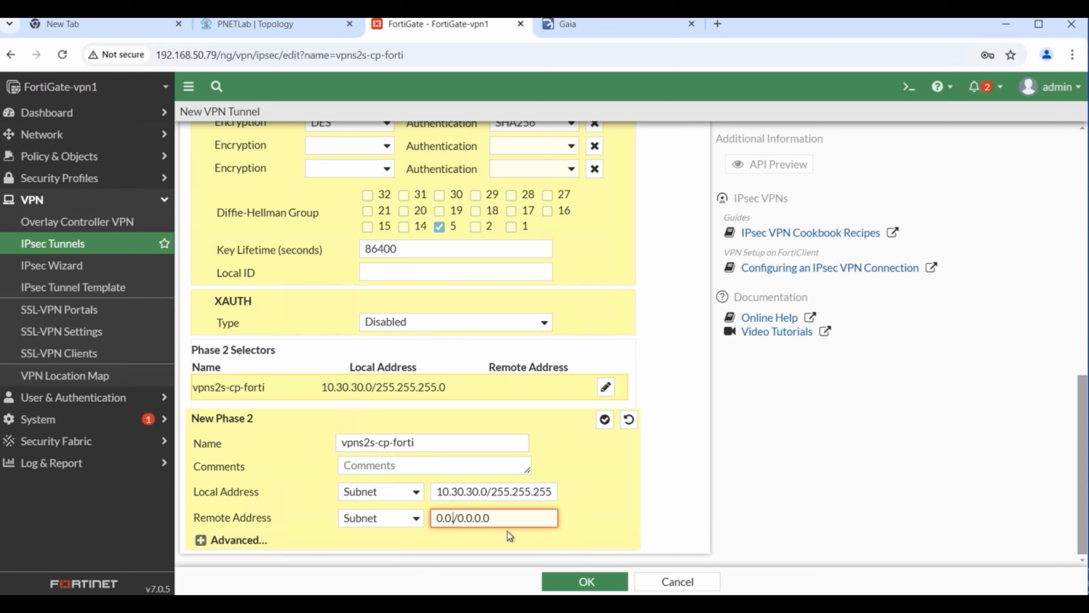
{"action": "type", "text": "192.168"}
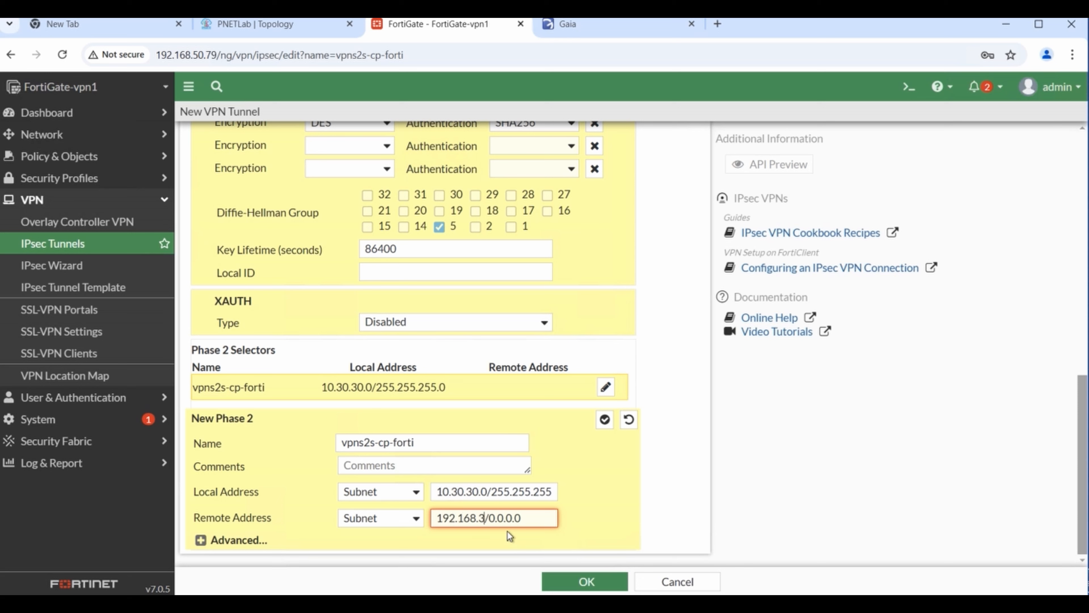
{"action": "type", "text": ".20.0"}
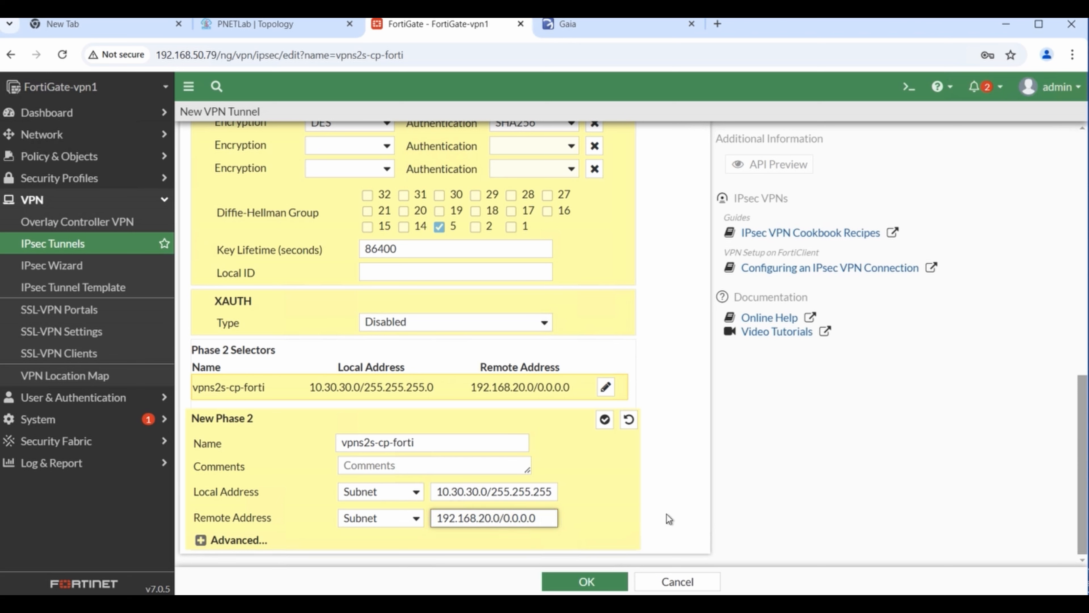
{"action": "key", "text": "BackSpace"}
{"action": "key", "text": "BackSpace"}
{"action": "key", "text": "BackSpace"}
{"action": "key", "text": "BackSpace"}
{"action": "key", "text": "BackSpace"}
{"action": "key", "text": "BackSpace"}
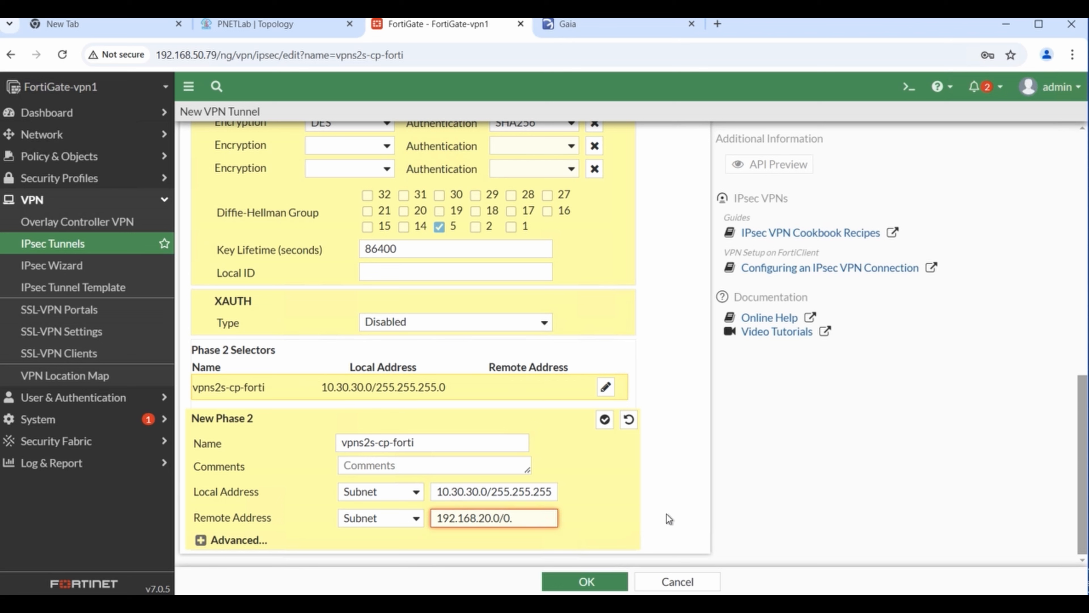
{"action": "key", "text": "BackSpace"}
{"action": "type", "text": "255"}
{"action": "type", "text": ".255.255"}
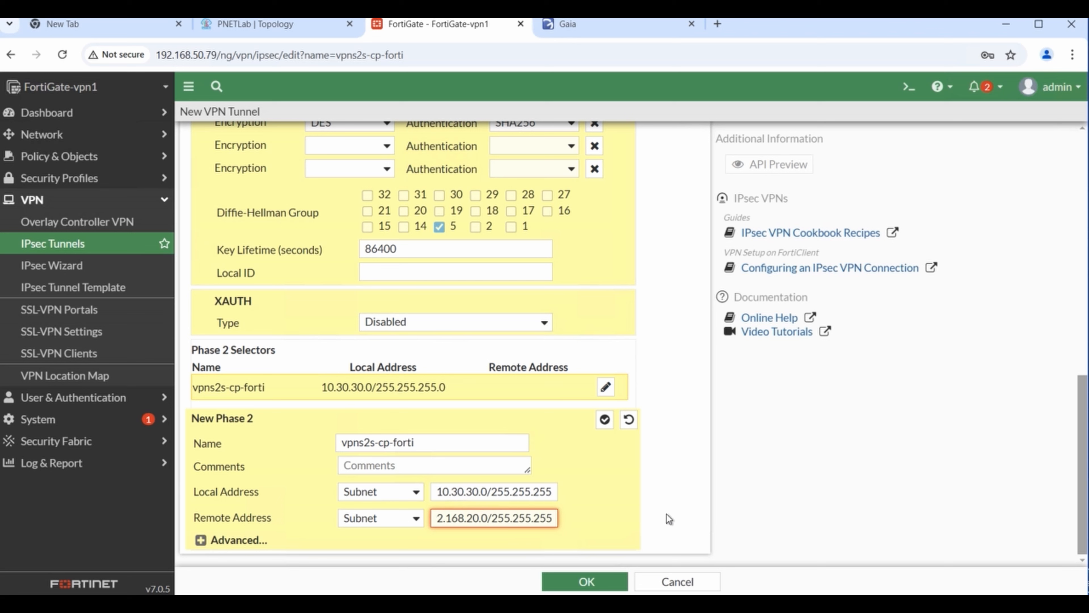
{"action": "type", "text": ".0"}
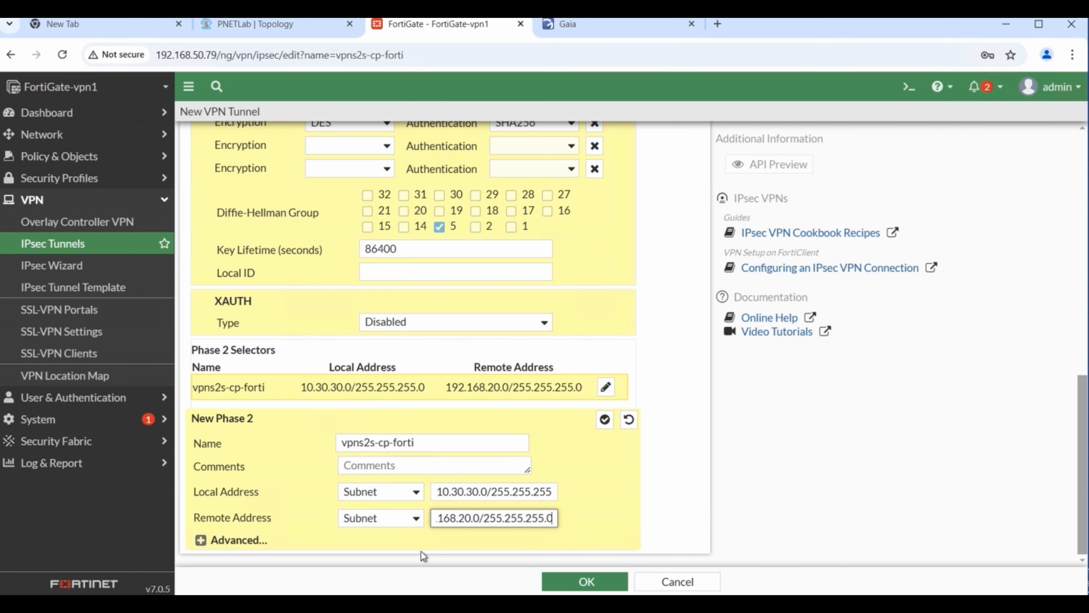
- In the advanced Phase 2 settings, choose DES encryption with SHA256 authentication
{"action": "left_click", "coordinate": [201, 540]}
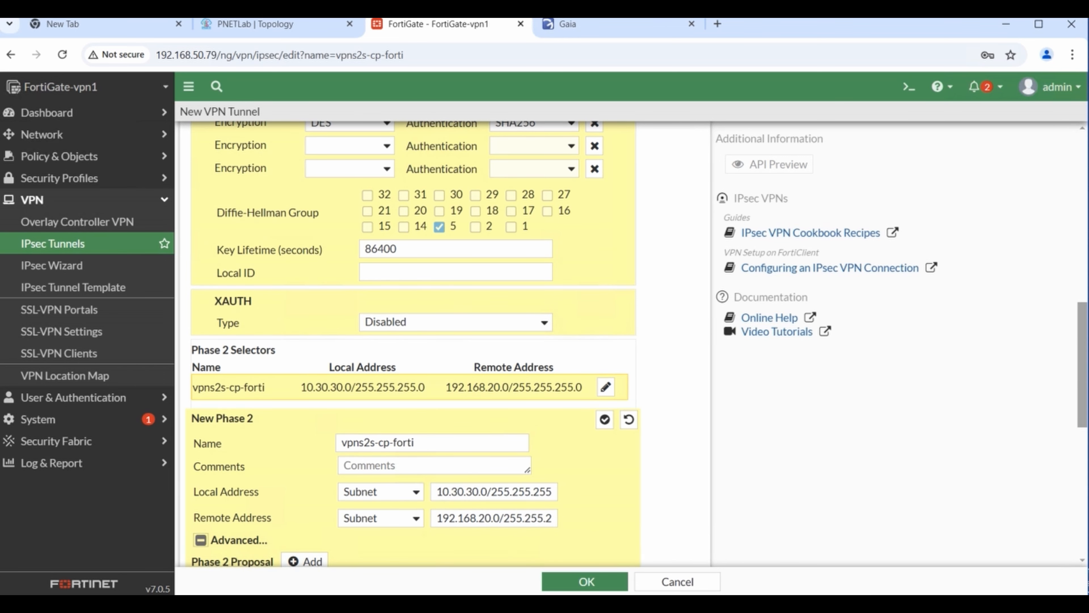
{"action": "left_click_drag", "start_coordinate": [1080, 408], "coordinate": [1080, 450]}
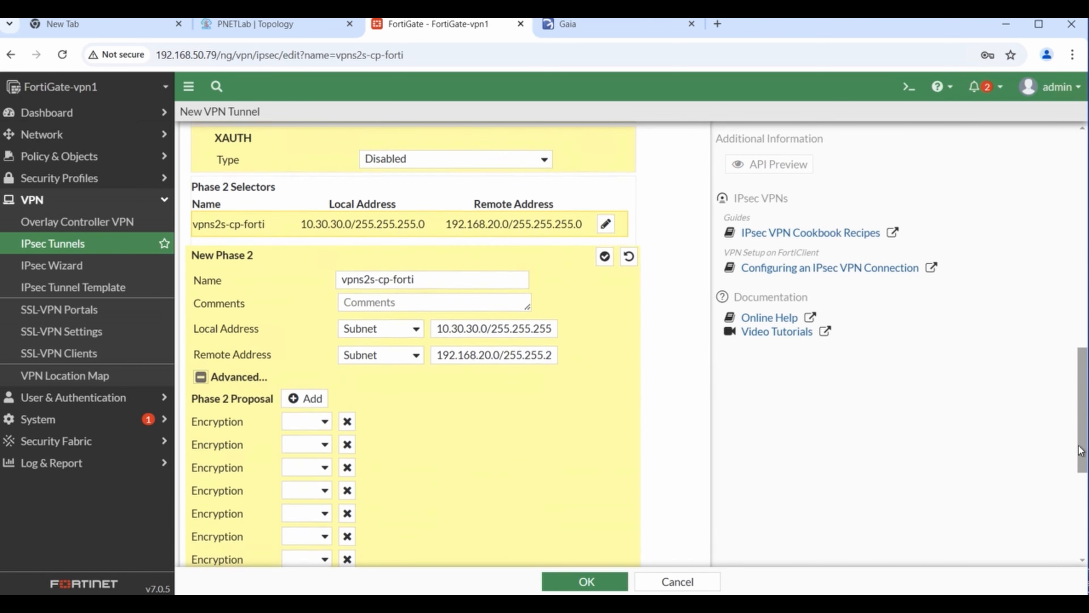
{"action": "scroll", "coordinate": [1080, 450], "scroll_direction": "down", "scroll_amount": 4}
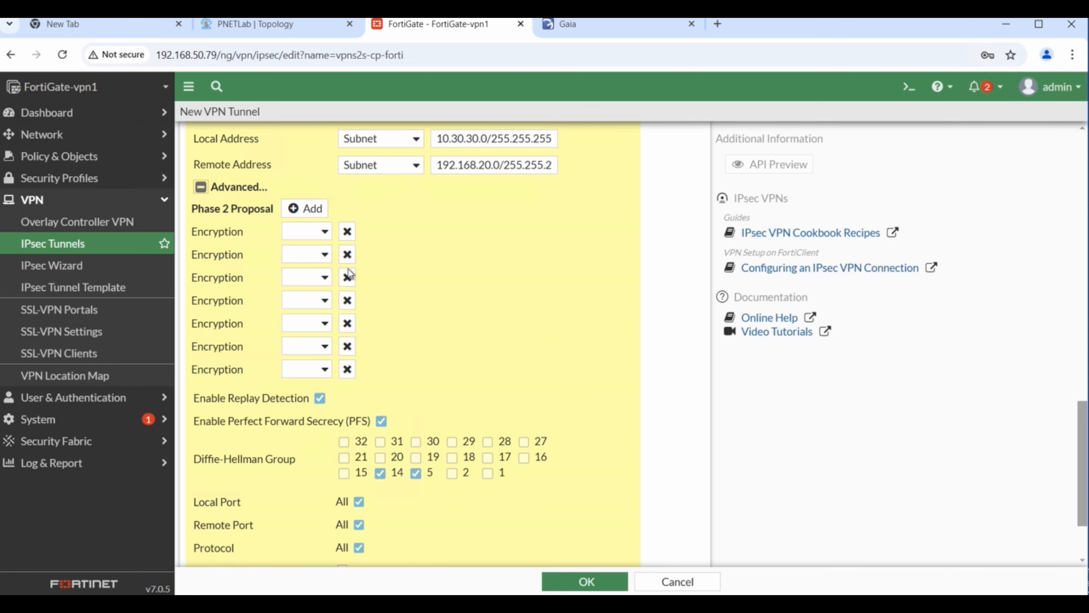
{"action": "left_click", "coordinate": [324, 235]}
{"action": "left_click", "coordinate": [305, 285]}
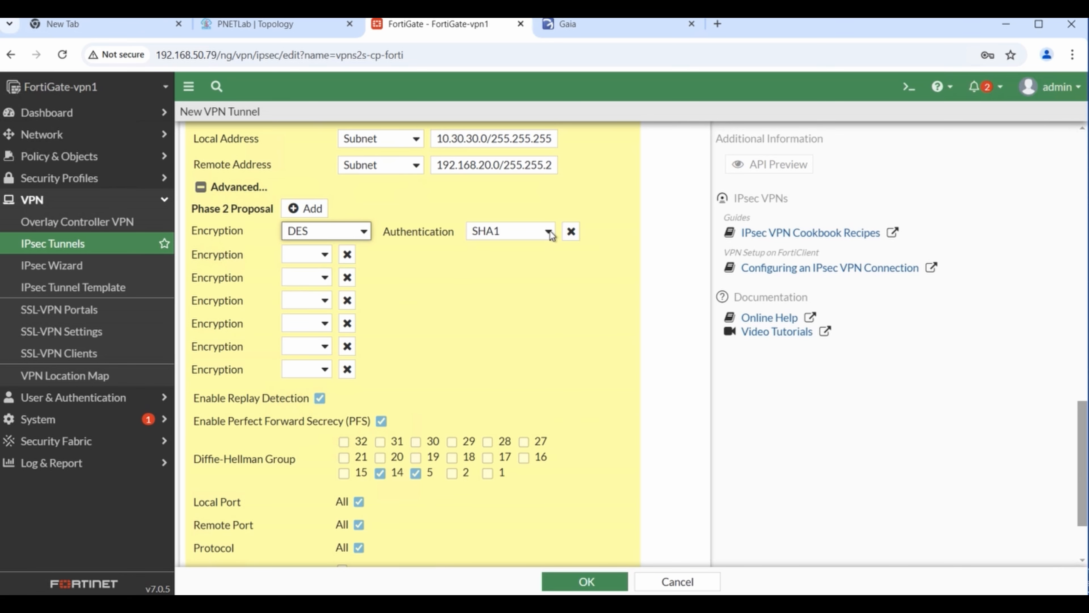
{"action": "left_click", "coordinate": [549, 232]}
{"action": "left_click", "coordinate": [515, 308]}
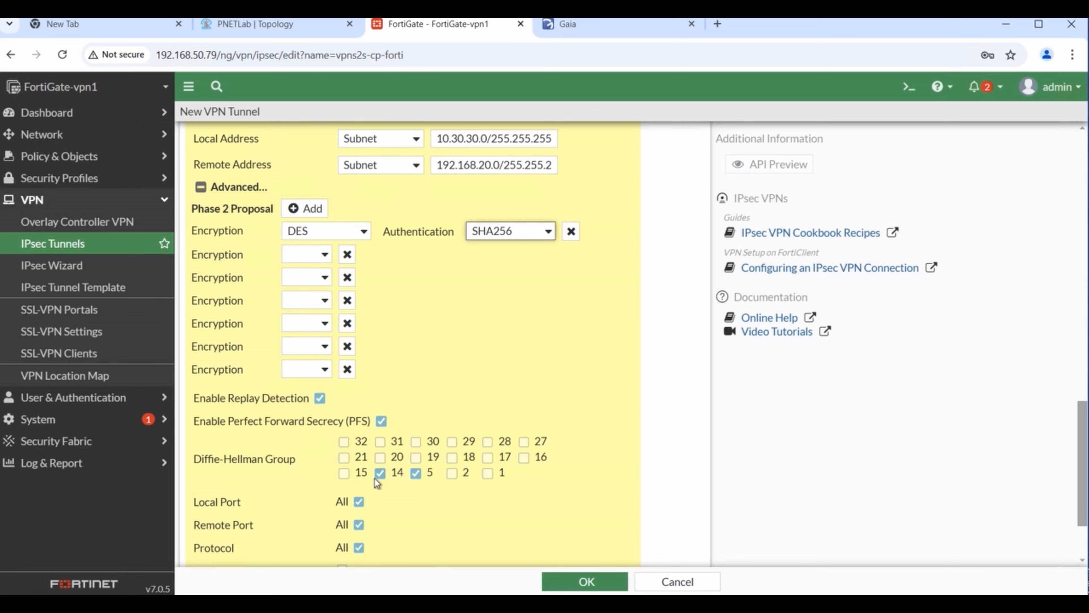
- Untick Diffie-Hellman group 14 so only group 5 remains for PFS
{"action": "left_click", "coordinate": [380, 473]}
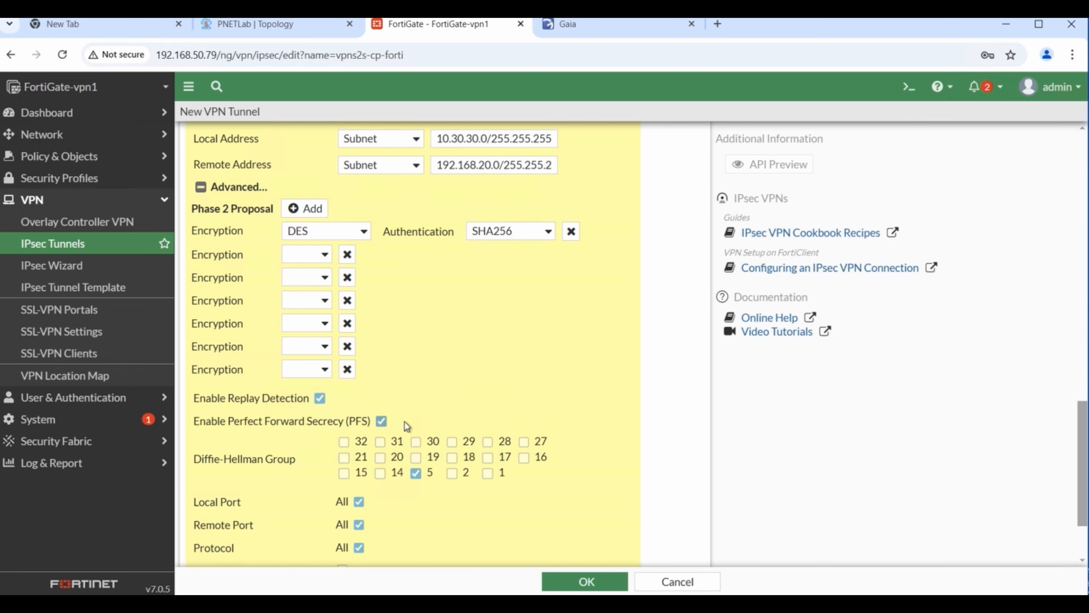
{"action": "left_click_drag", "start_coordinate": [366, 424], "coordinate": [335, 423]}
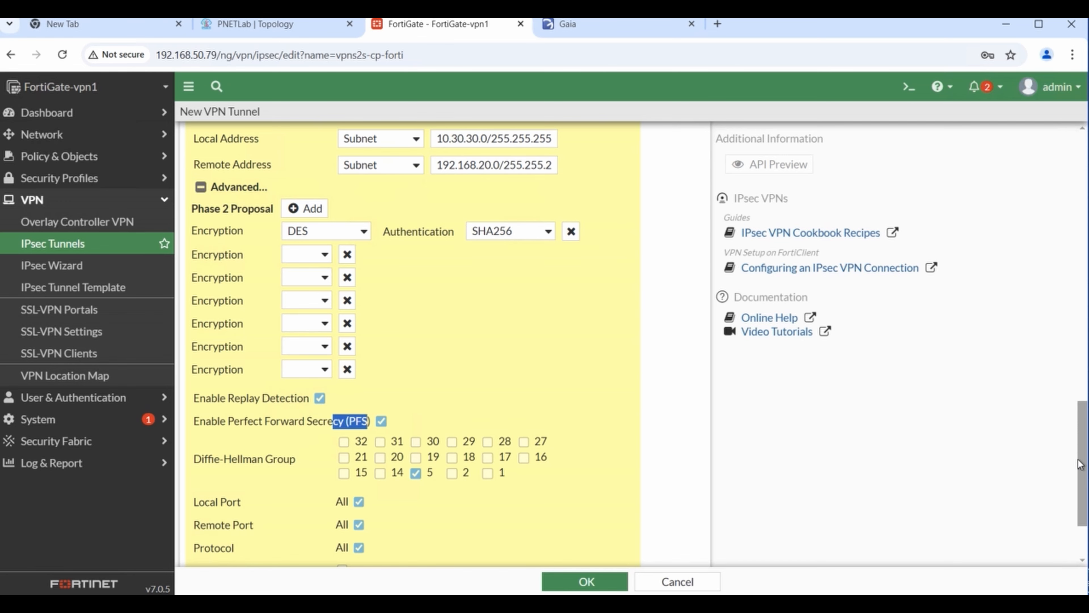
{"action": "scroll", "coordinate": [1084, 514], "scroll_direction": "down", "scroll_amount": 3}
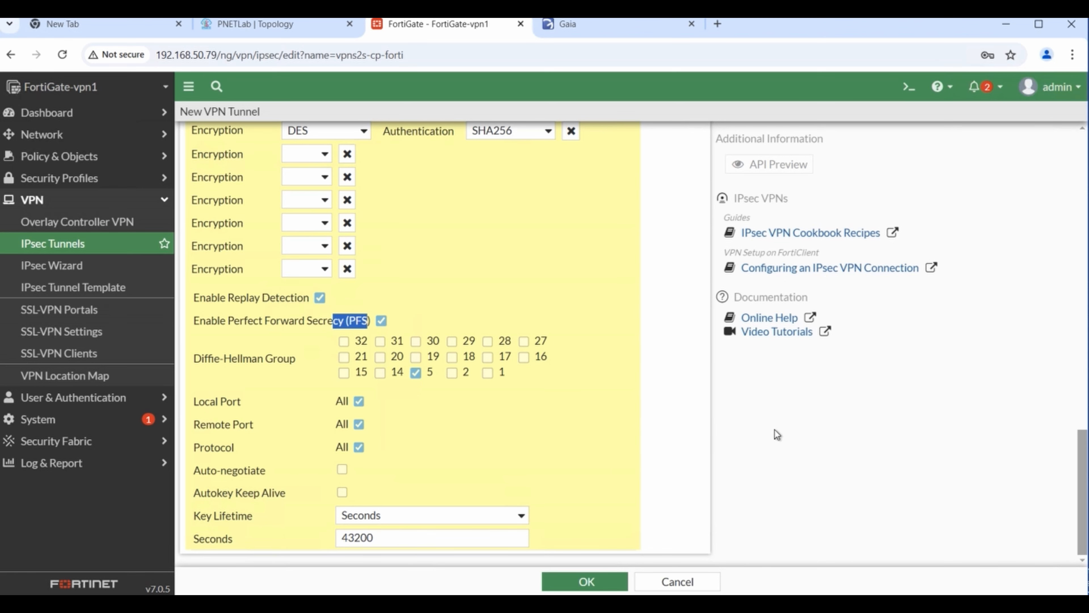
{"action": "scroll", "coordinate": [995, 445], "scroll_direction": "up", "scroll_amount": 5}
{"action": "scroll", "coordinate": [980, 443], "scroll_direction": "down", "scroll_amount": 3}
{"action": "scroll", "coordinate": [979, 443], "scroll_direction": "up", "scroll_amount": 6}
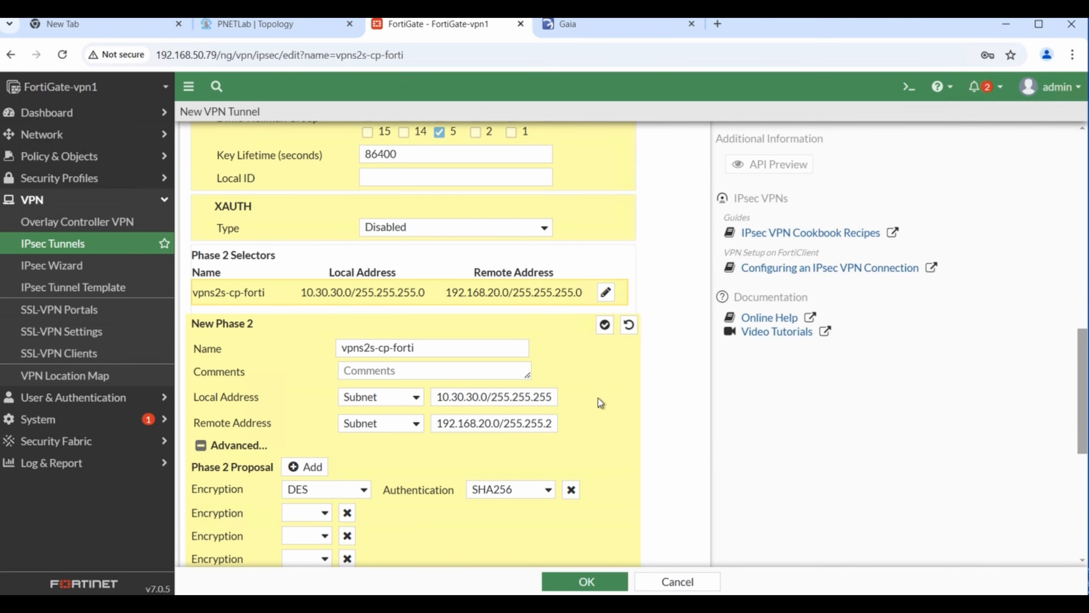
- Copy the Phase 1 lifetime 86400 into the Phase 2 Seconds field and accept Phase 2
{"action": "scroll", "coordinate": [567, 355], "scroll_direction": "up", "scroll_amount": 5}
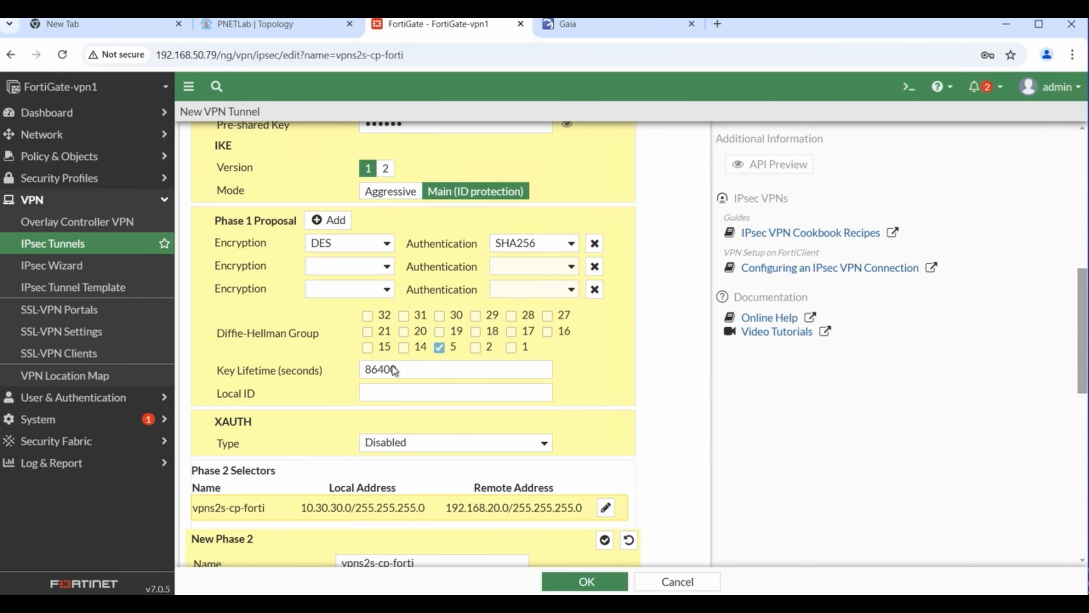
{"action": "left_click_drag", "start_coordinate": [395, 370], "coordinate": [368, 370]}
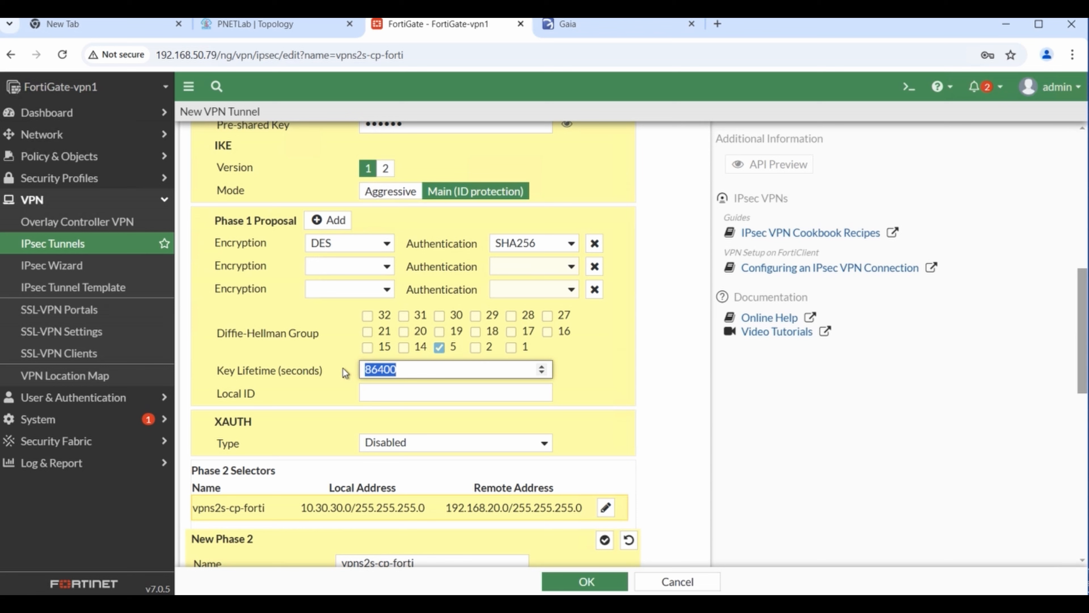
{"action": "right_click", "coordinate": [370, 372]}
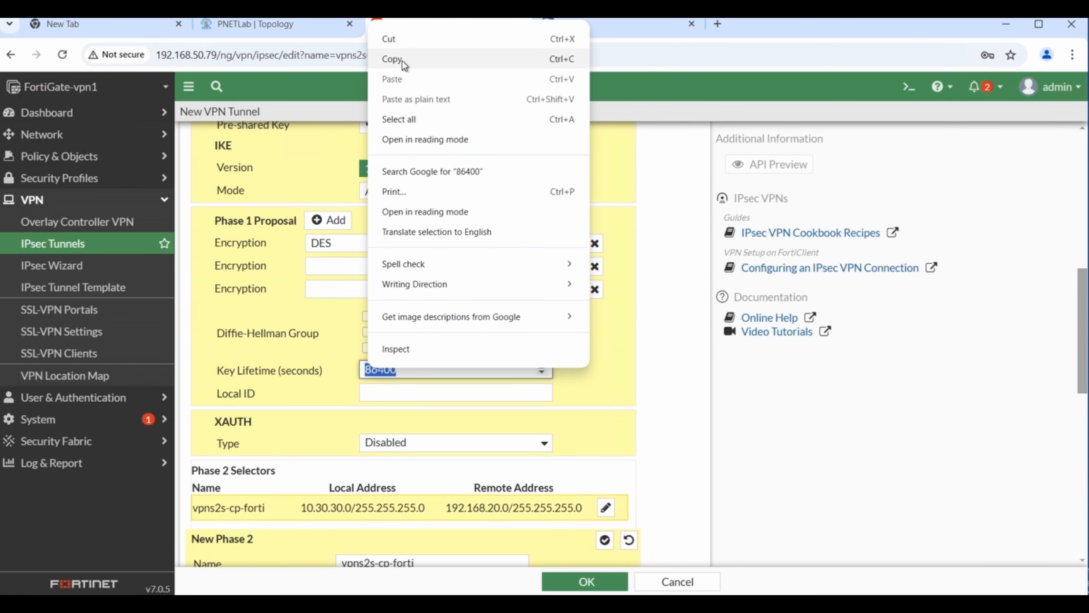
{"action": "left_click", "coordinate": [419, 69]}
{"action": "scroll", "coordinate": [985, 424], "scroll_direction": "down", "scroll_amount": 5}
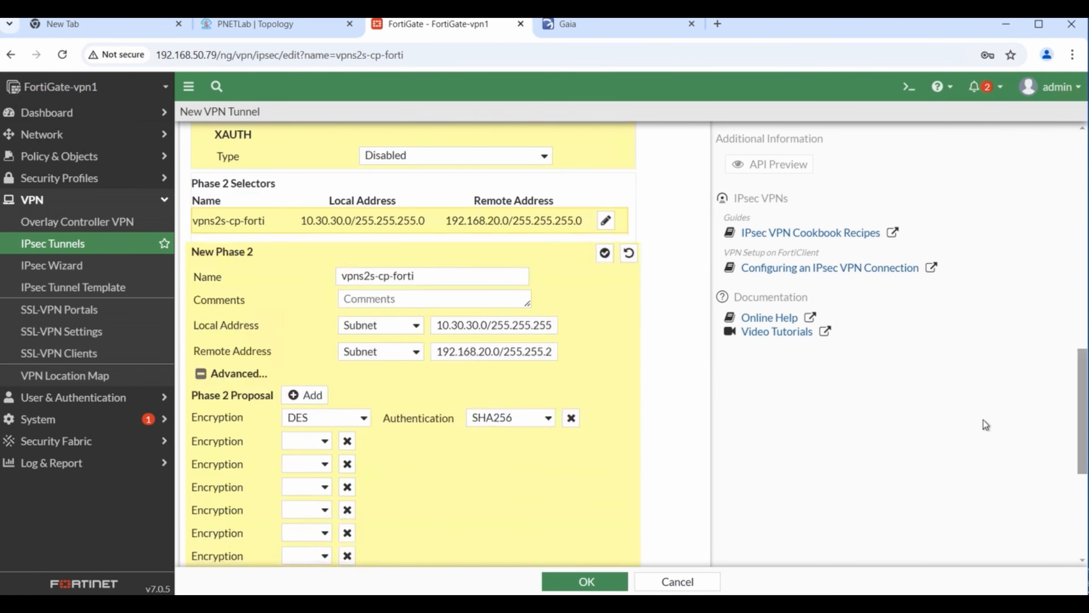
{"action": "scroll", "coordinate": [989, 428], "scroll_direction": "down", "scroll_amount": 7}
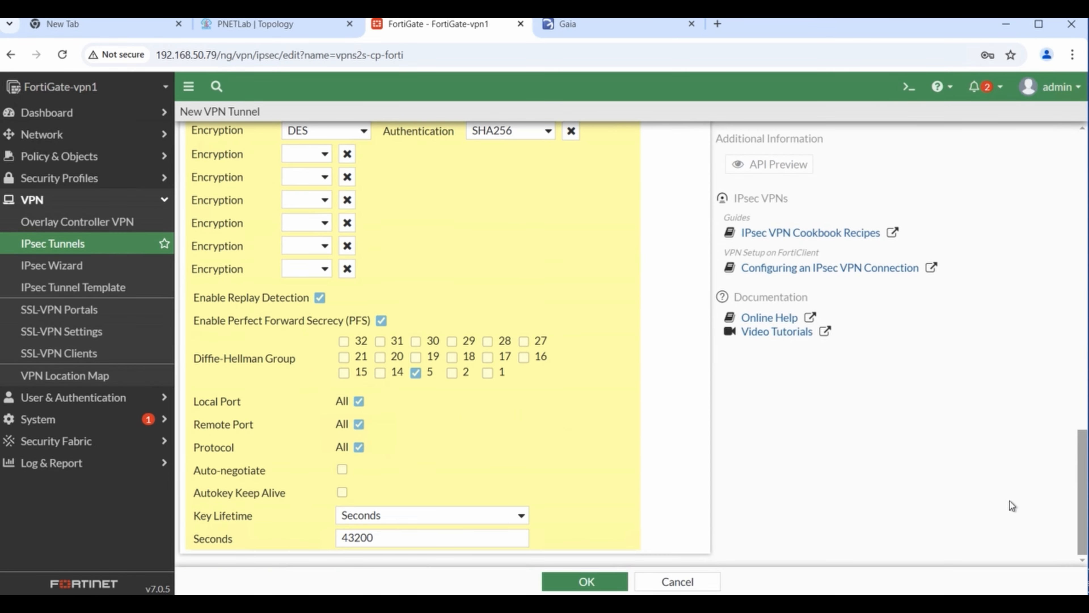
{"action": "left_click_drag", "start_coordinate": [382, 538], "coordinate": [302, 531]}
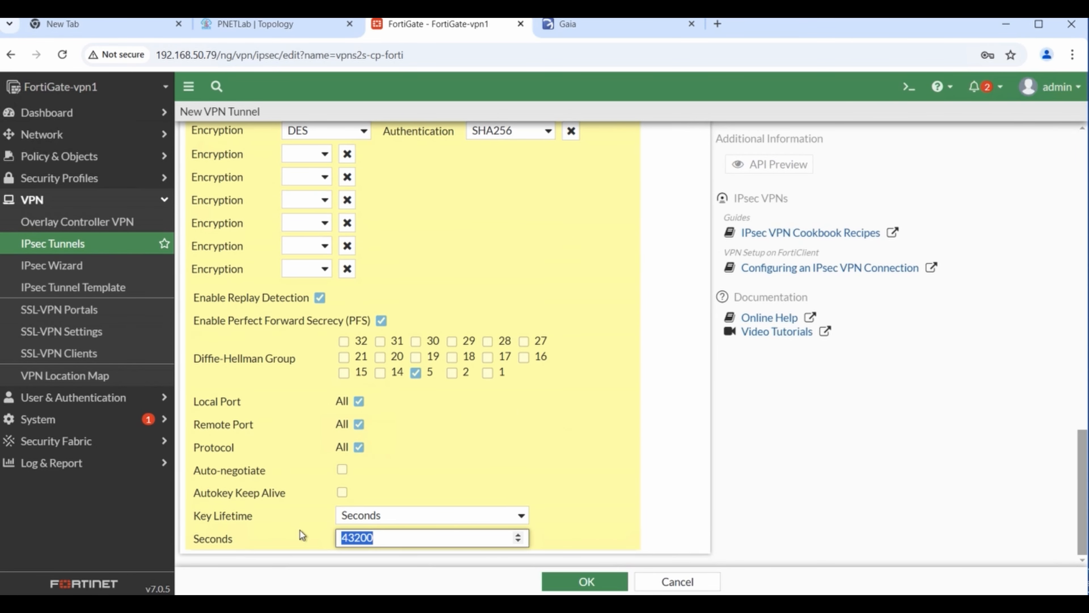
{"action": "type", "text": "86400"}
{"action": "left_click", "coordinate": [587, 583]}
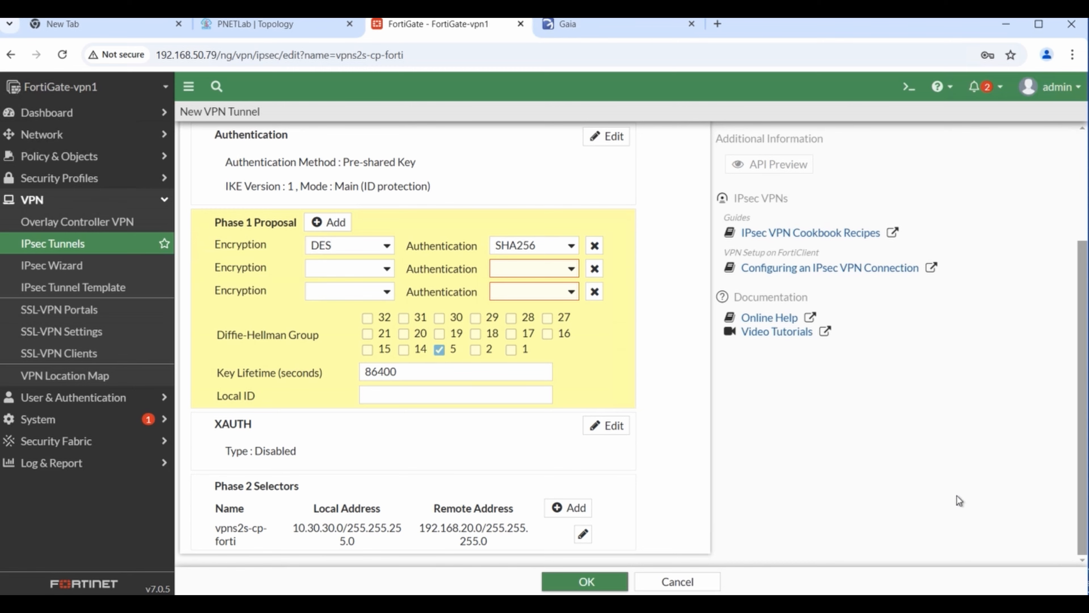
- Delete both empty Phase 1 proposal rows and save the vpns2s-cp-forti tunnel with OK
{"action": "scroll", "coordinate": [955, 493], "scroll_direction": "up", "scroll_amount": 3}
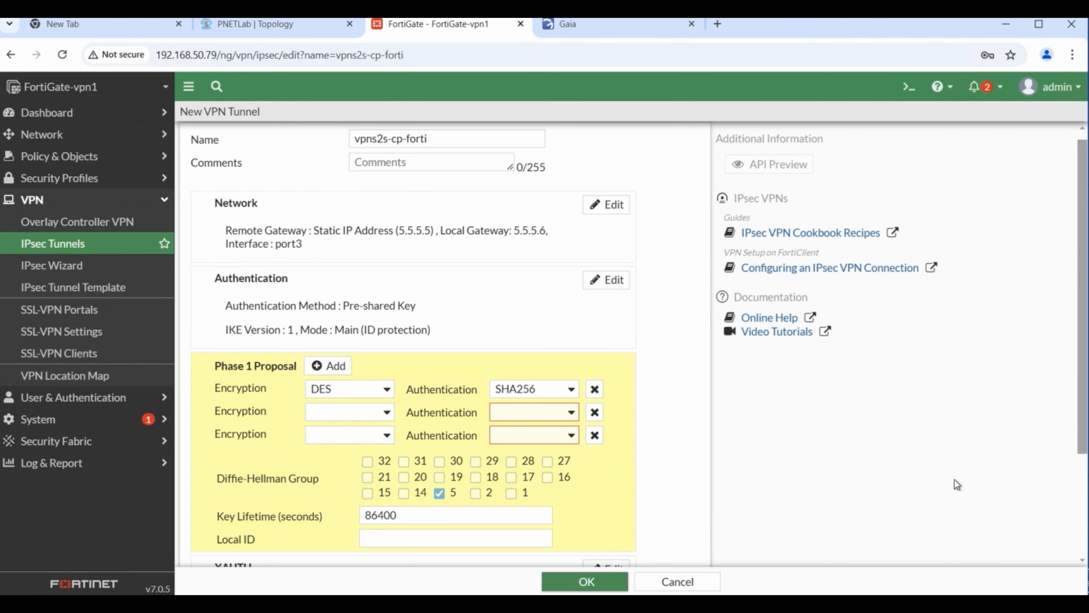
{"action": "left_click", "coordinate": [594, 411]}
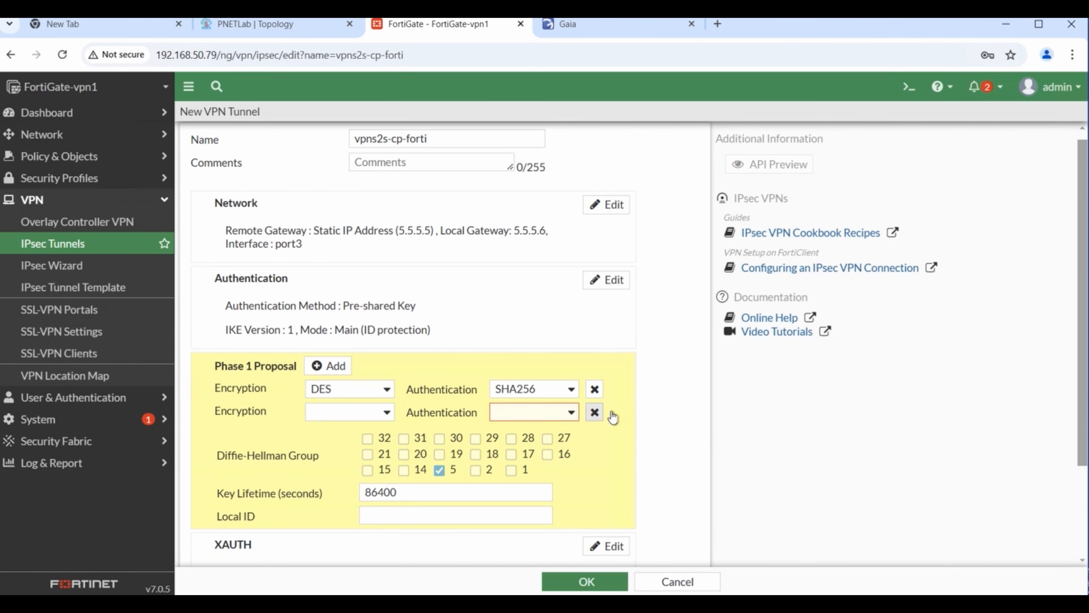
{"action": "left_click", "coordinate": [595, 411]}
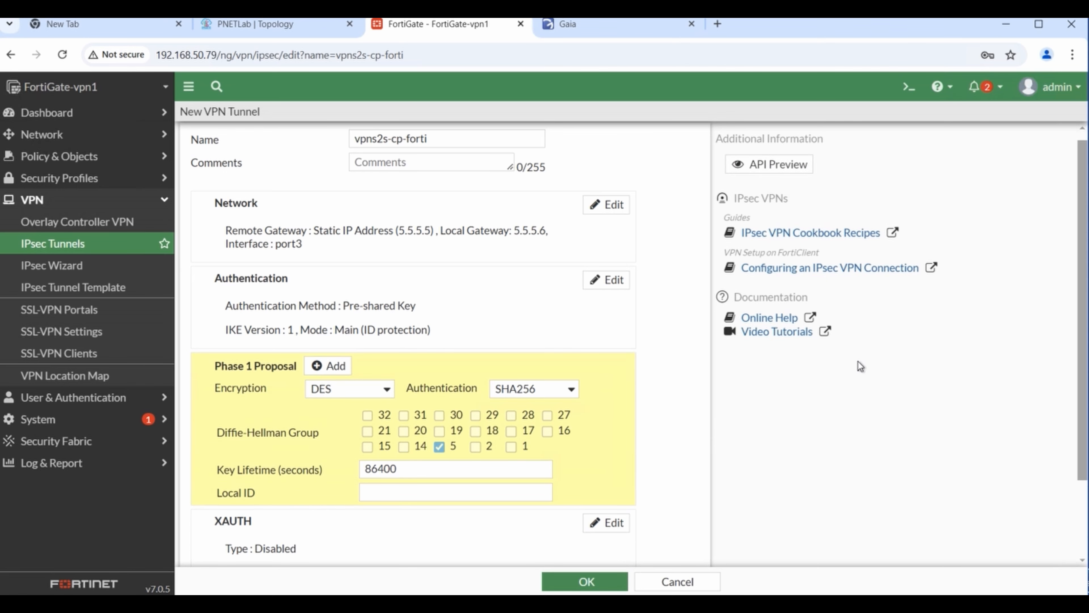
{"action": "scroll", "coordinate": [932, 400], "scroll_direction": "down", "scroll_amount": 2}
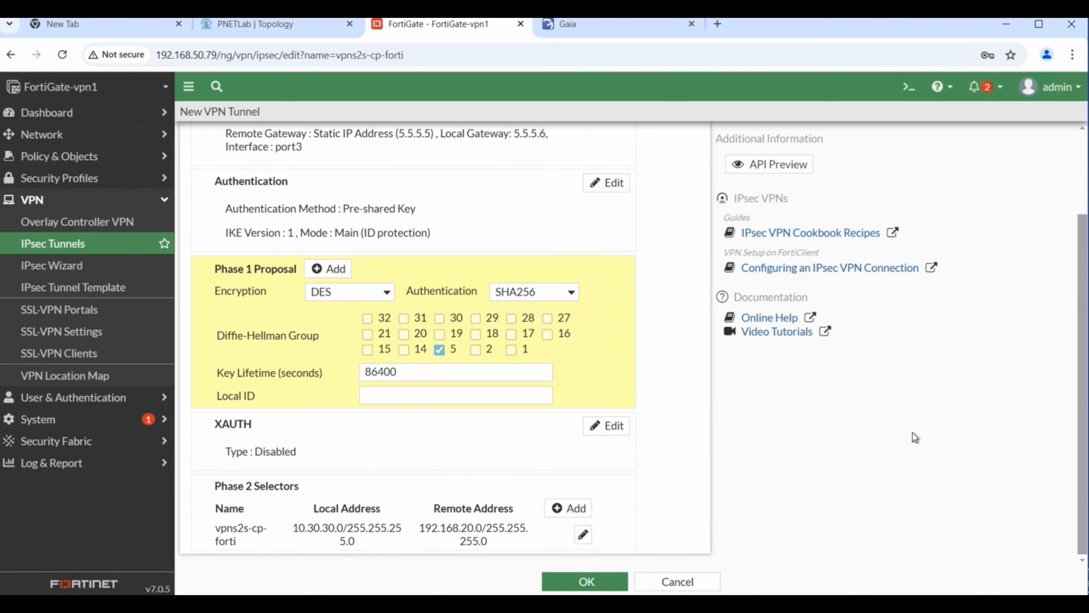
{"action": "scroll", "coordinate": [912, 432], "scroll_direction": "up", "scroll_amount": 3}
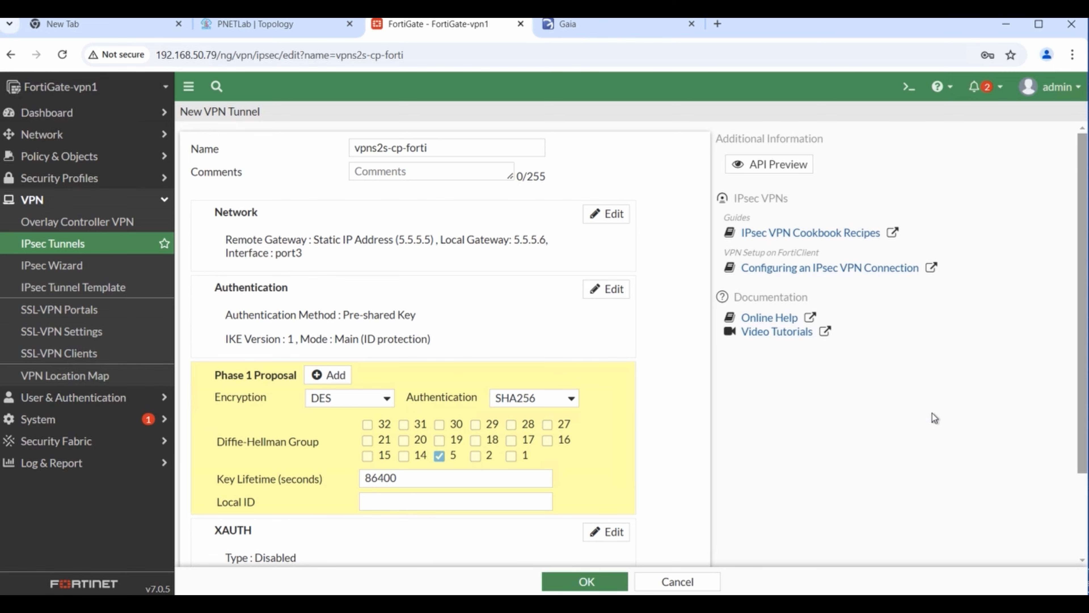
{"action": "scroll", "coordinate": [947, 433], "scroll_direction": "down", "scroll_amount": 2}
{"action": "scroll", "coordinate": [986, 453], "scroll_direction": "up", "scroll_amount": 1}
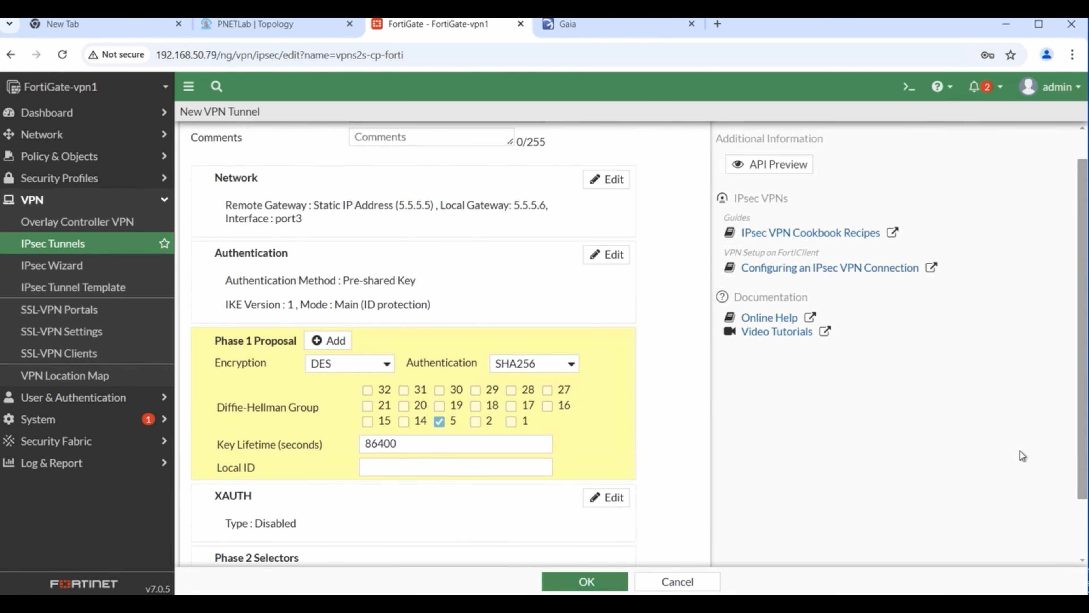
{"action": "left_click_drag", "start_coordinate": [1085, 463], "coordinate": [1086, 515]}
{"action": "left_click", "coordinate": [619, 588]}
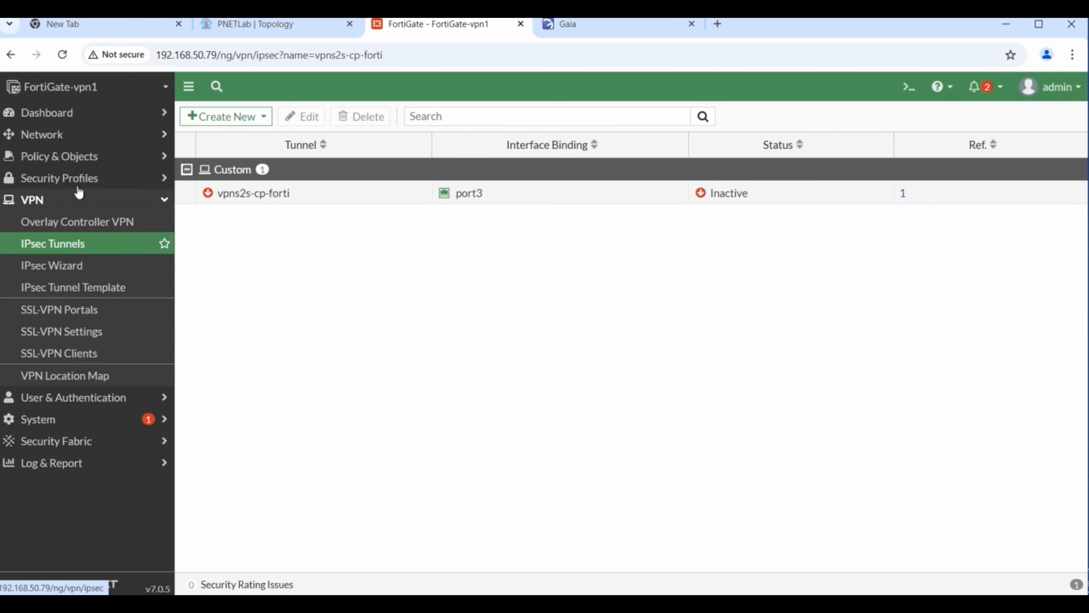
- Go to Network > Static Routes and create a new route
{"action": "left_click", "coordinate": [114, 136]}
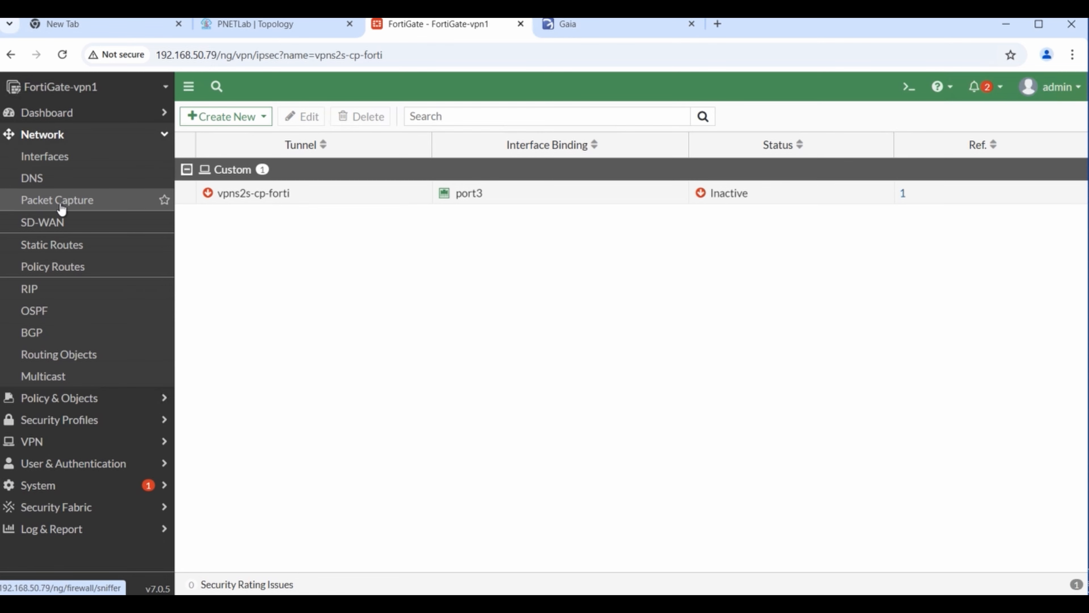
{"action": "left_click", "coordinate": [53, 244]}
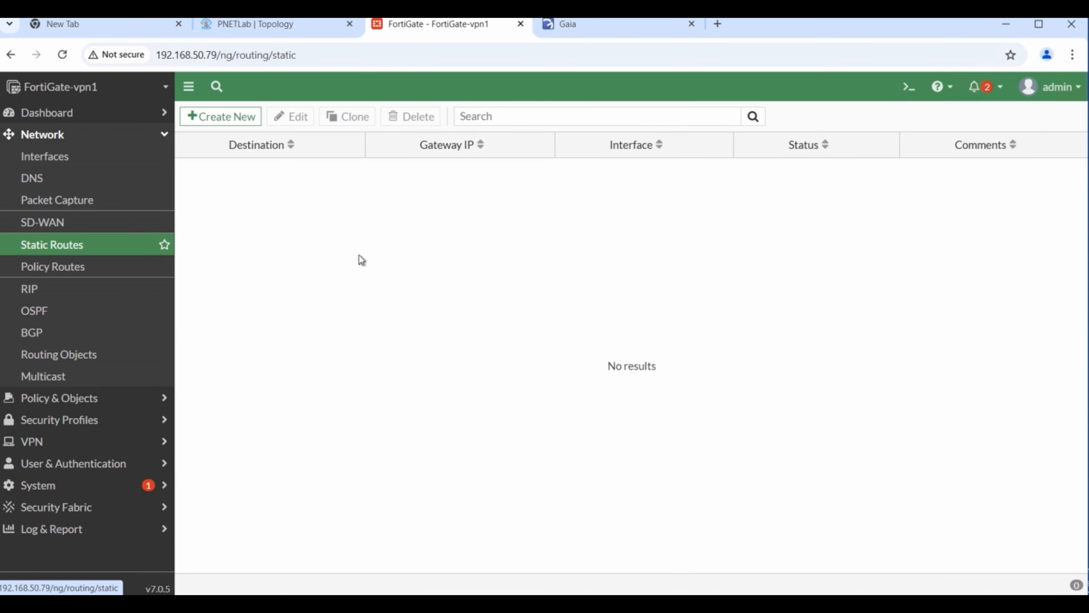
{"action": "left_click", "coordinate": [231, 117]}
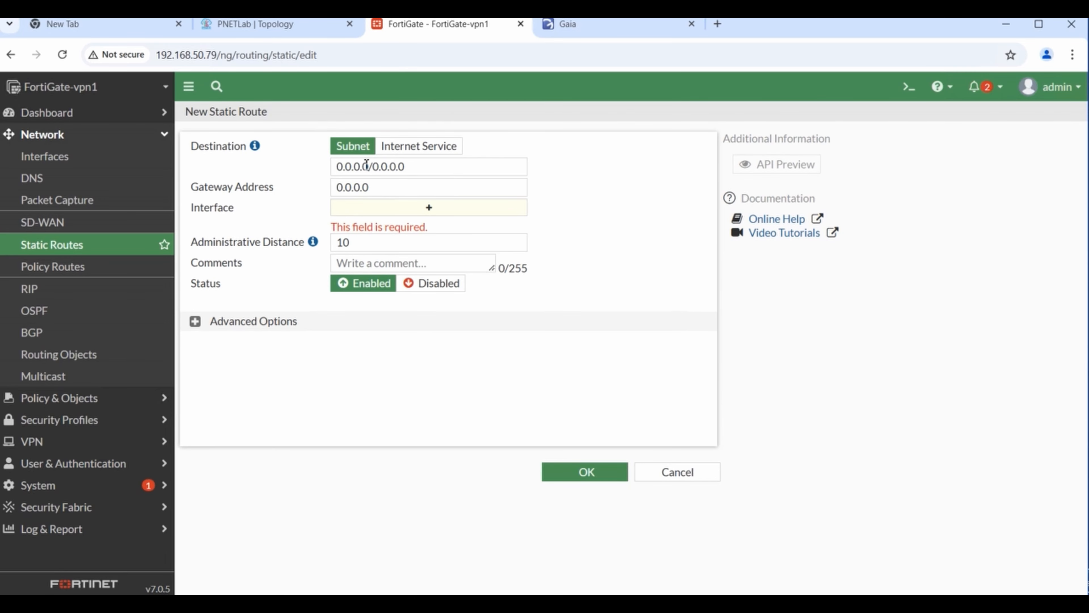
- Enter 192.168.20.0/255.255.255.0 as the route destination, confirming the subnet in the topology
{"action": "left_click_drag", "start_coordinate": [368, 169], "coordinate": [289, 173]}
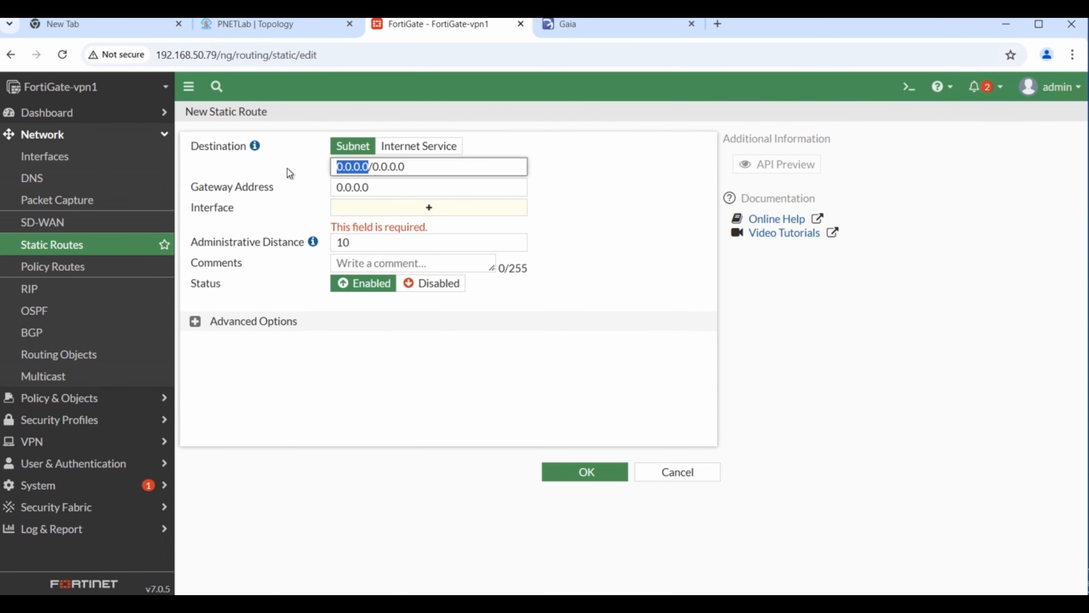
{"action": "type", "text": "192"}
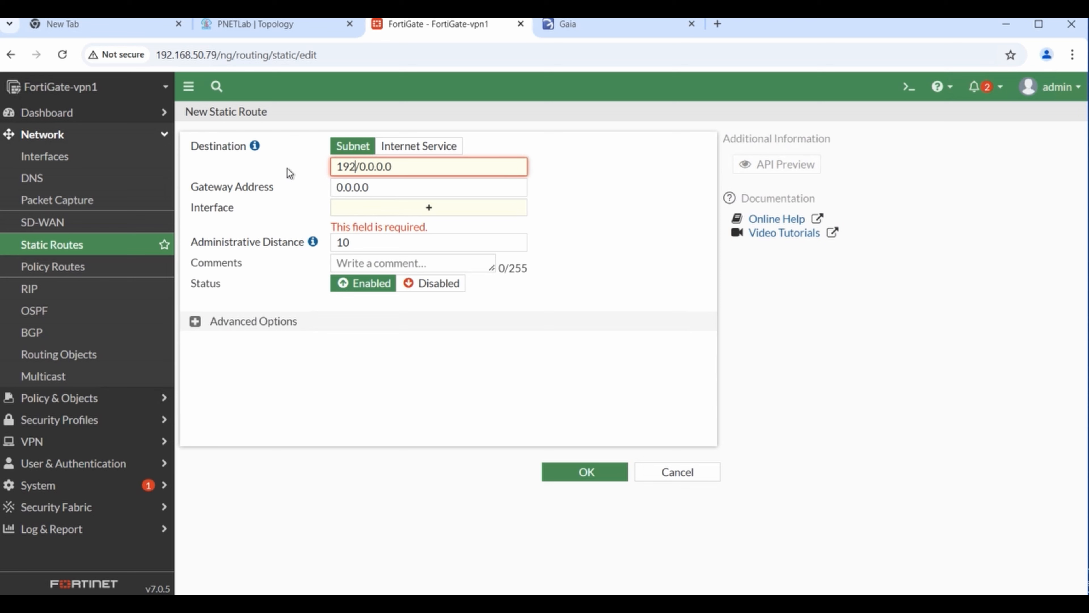
{"action": "type", "text": ".168.1"}
{"action": "key", "text": "BackSpace"}
{"action": "type", "text": "20.0"}
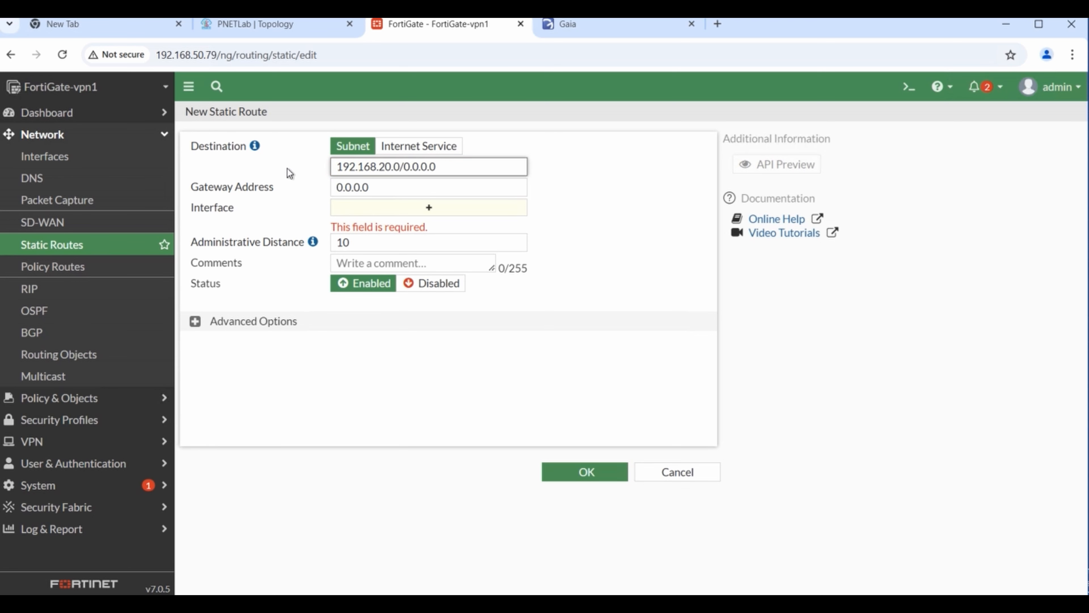
{"action": "left_click", "coordinate": [246, 27]}
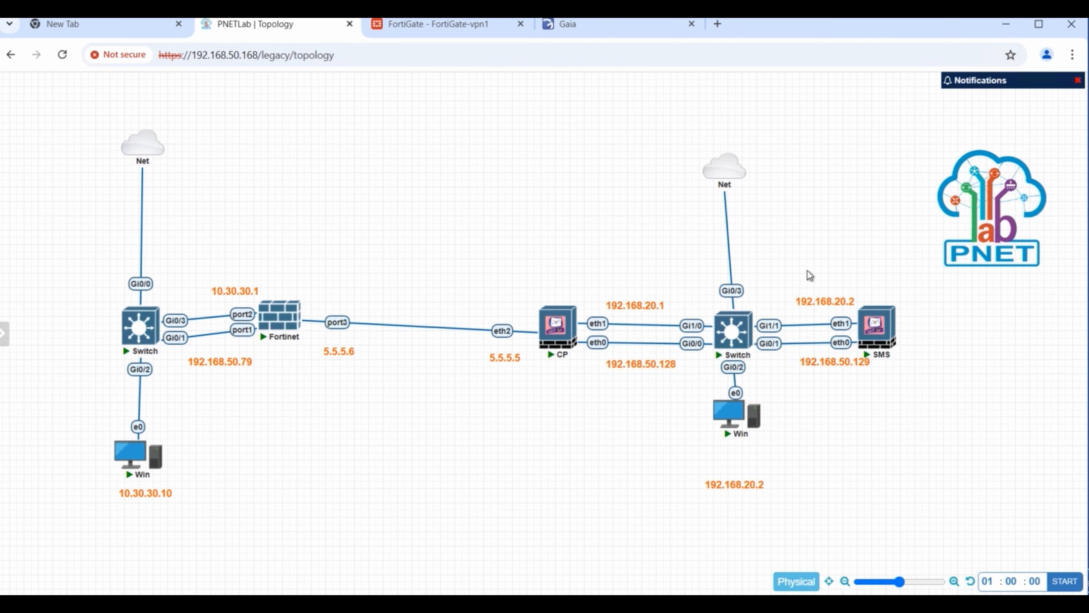
{"action": "left_click", "coordinate": [464, 30]}
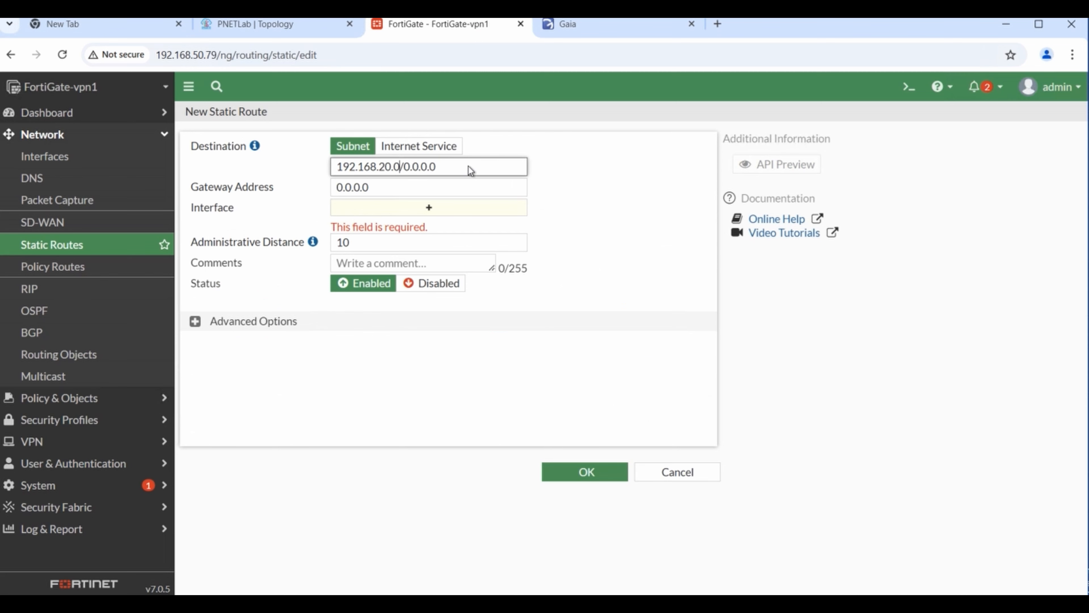
{"action": "key", "text": "BackSpace"}
{"action": "key", "text": "BackSpace"}
{"action": "key", "text": "BackSpace"}
{"action": "key", "text": "BackSpace"}
{"action": "key", "text": "BackSpace"}
{"action": "key", "text": "BackSpace"}
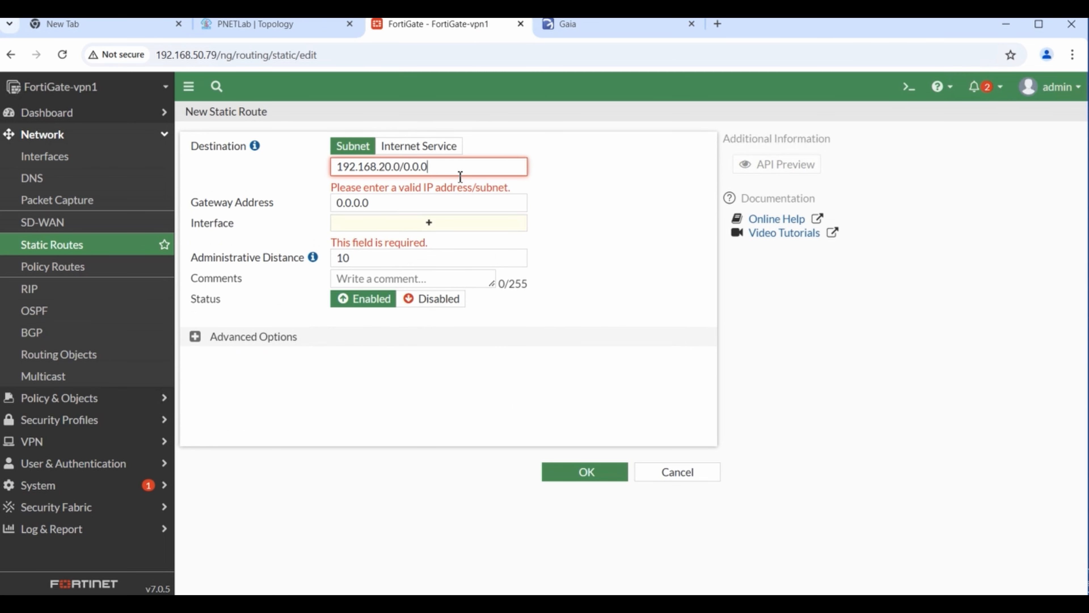
{"action": "key", "text": "BackSpace"}
{"action": "type", "text": "255.255.255.0"}
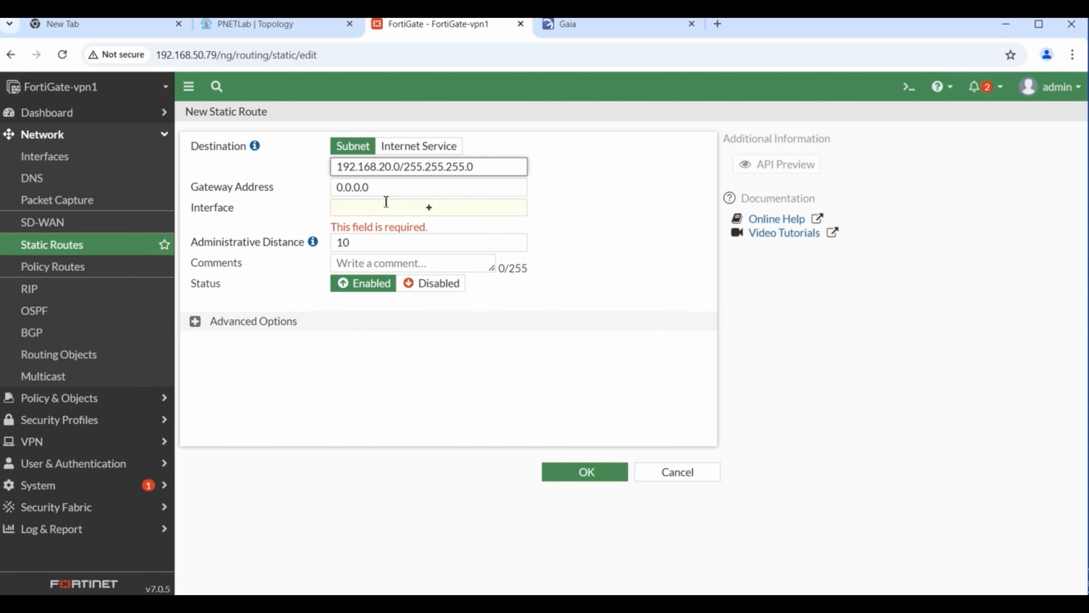
{"action": "left_click", "coordinate": [387, 187]}
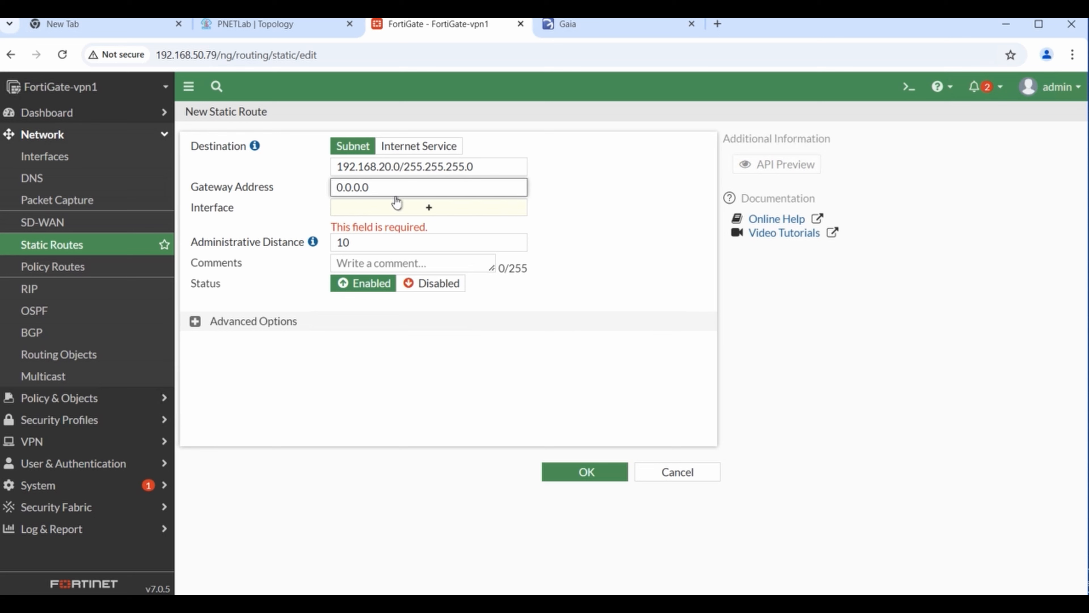
- Route the traffic through interface vpns2s-cp-forti and save the static route with OK
{"action": "left_click", "coordinate": [430, 209]}
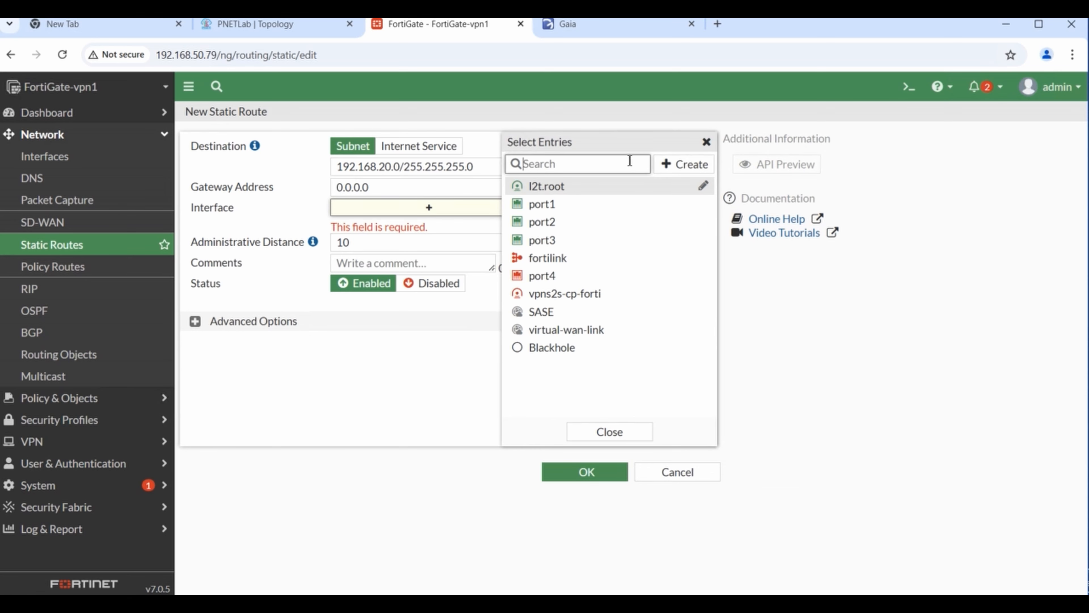
{"action": "left_click", "coordinate": [566, 300]}
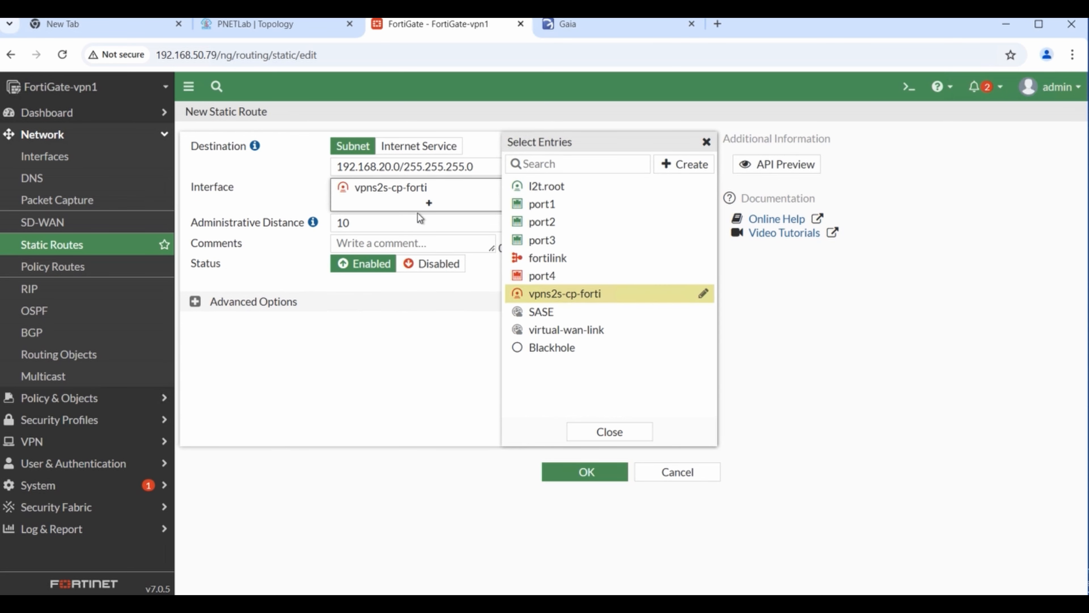
{"action": "left_click", "coordinate": [474, 171]}
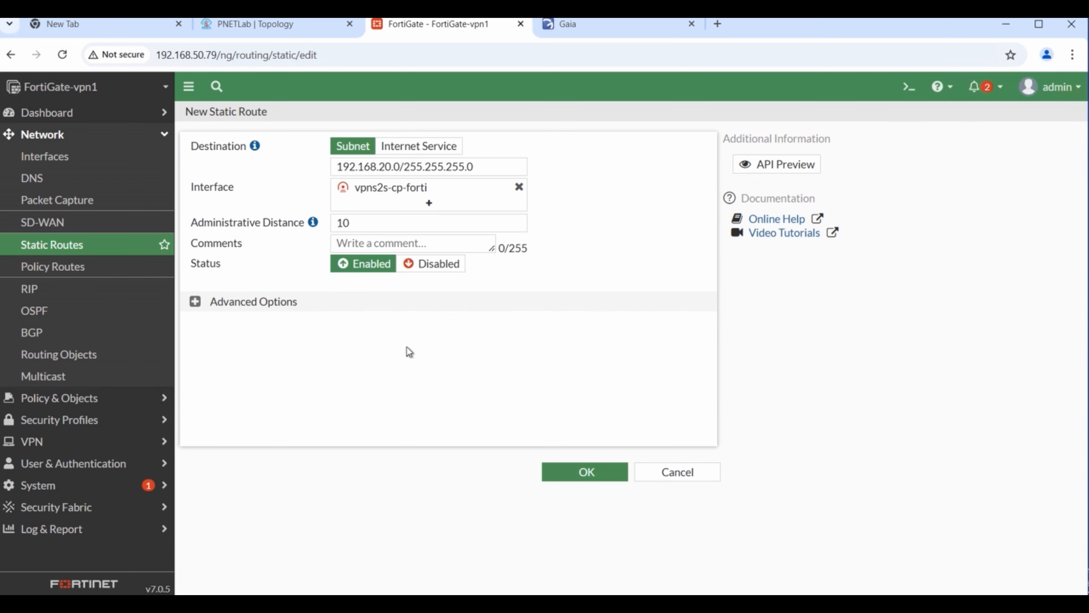
{"action": "left_click", "coordinate": [196, 302]}
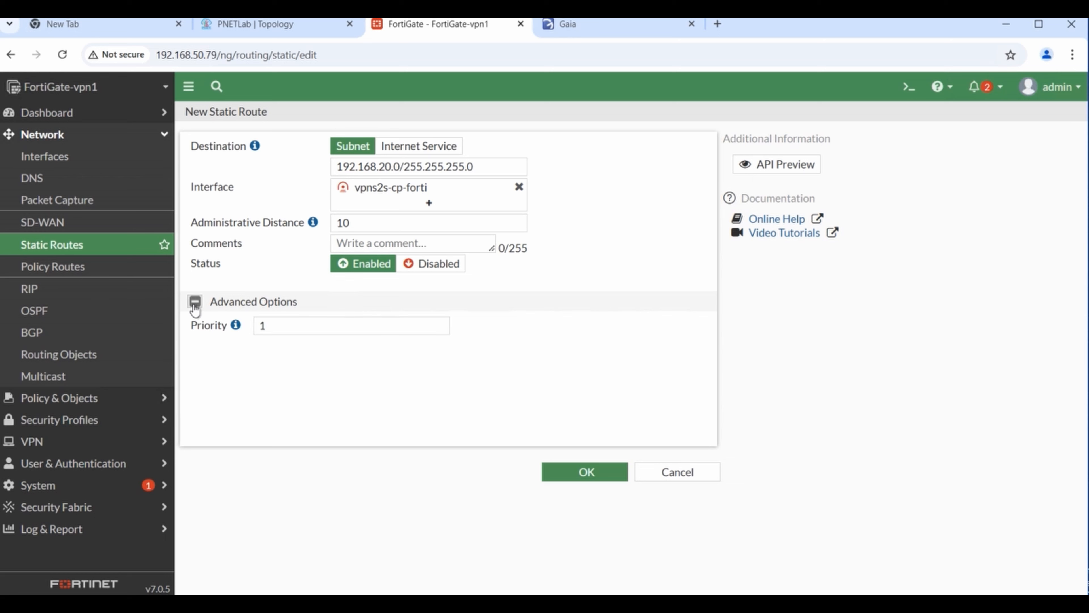
{"action": "left_click", "coordinate": [194, 305]}
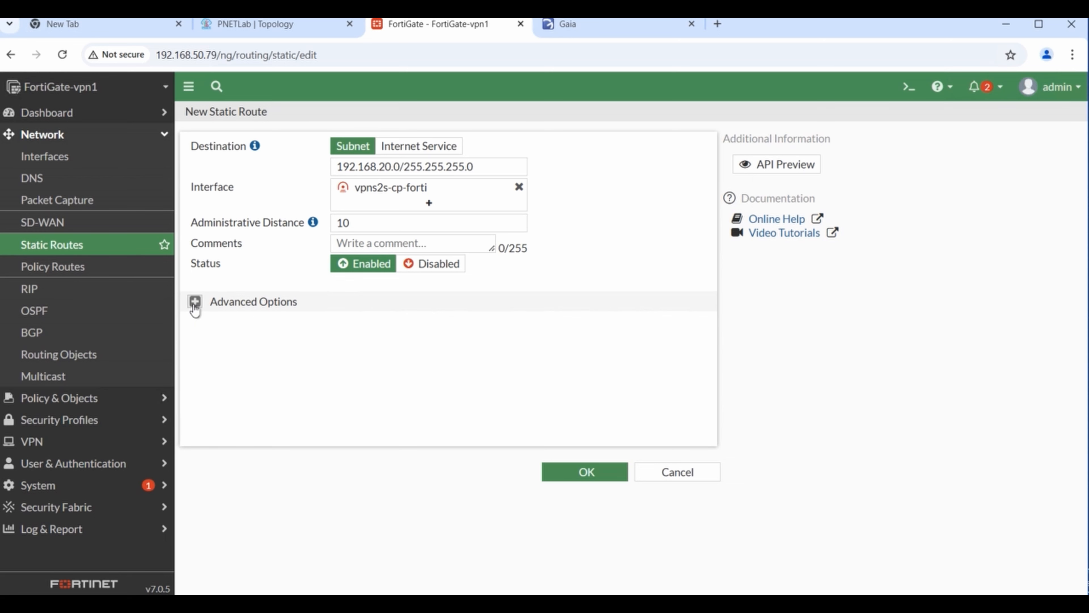
{"action": "left_click", "coordinate": [586, 472]}
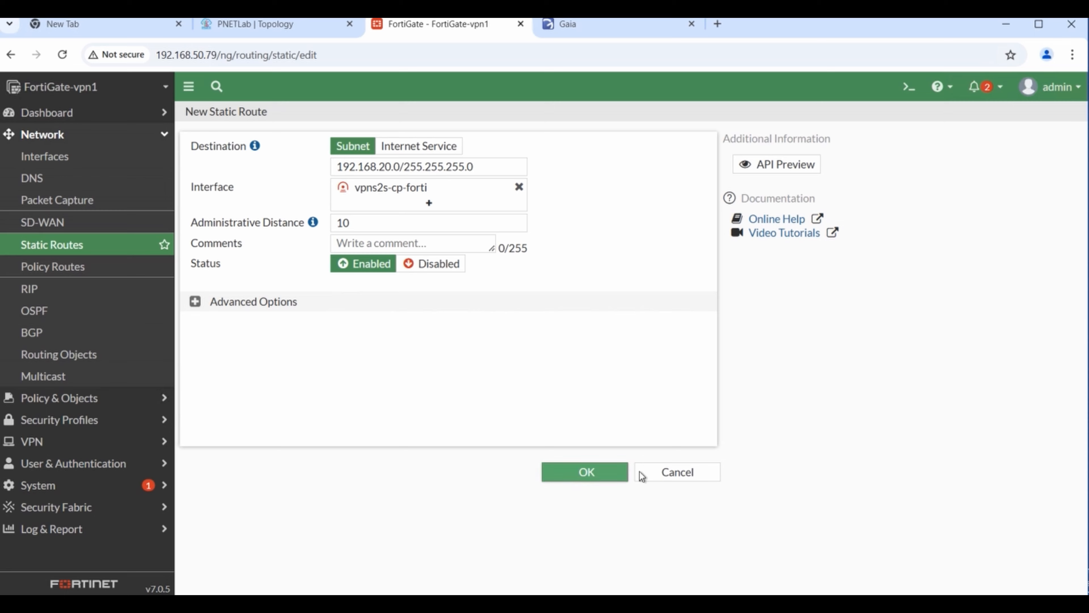
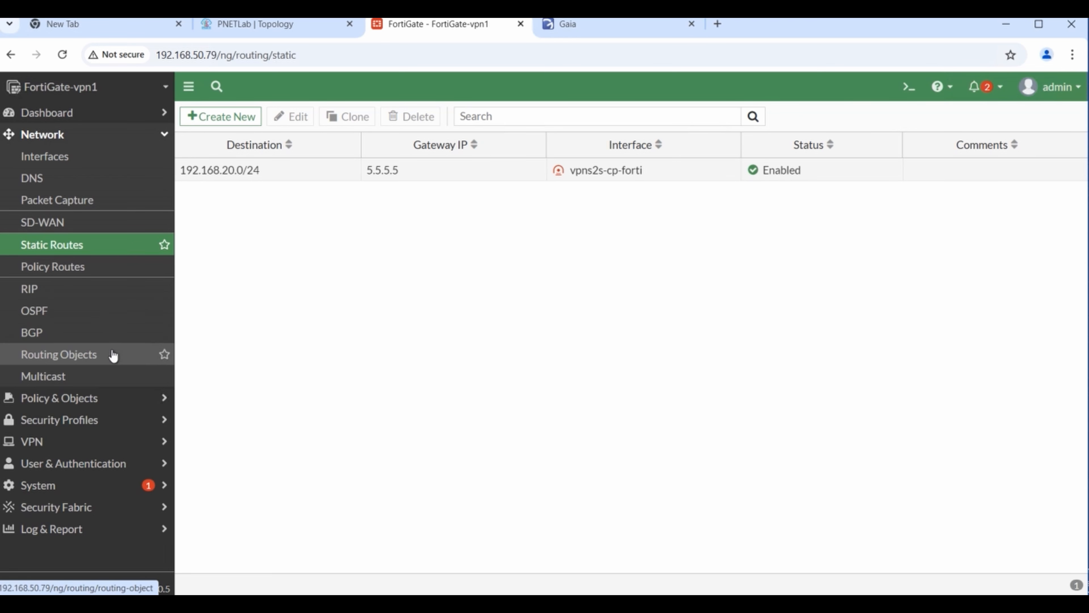
- Check FortiGate's IPsec tunnel list, where vpns2s-cp-forti on port3 is still Inactive, then switch to SmartConsole
{"action": "left_click", "coordinate": [65, 444]}
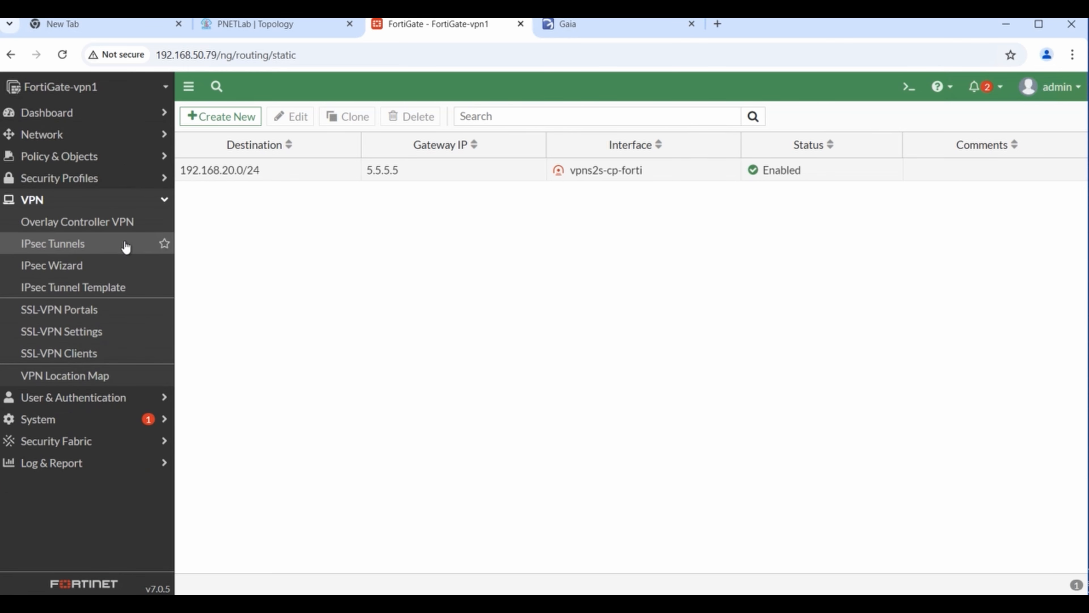
{"action": "left_click", "coordinate": [81, 253]}
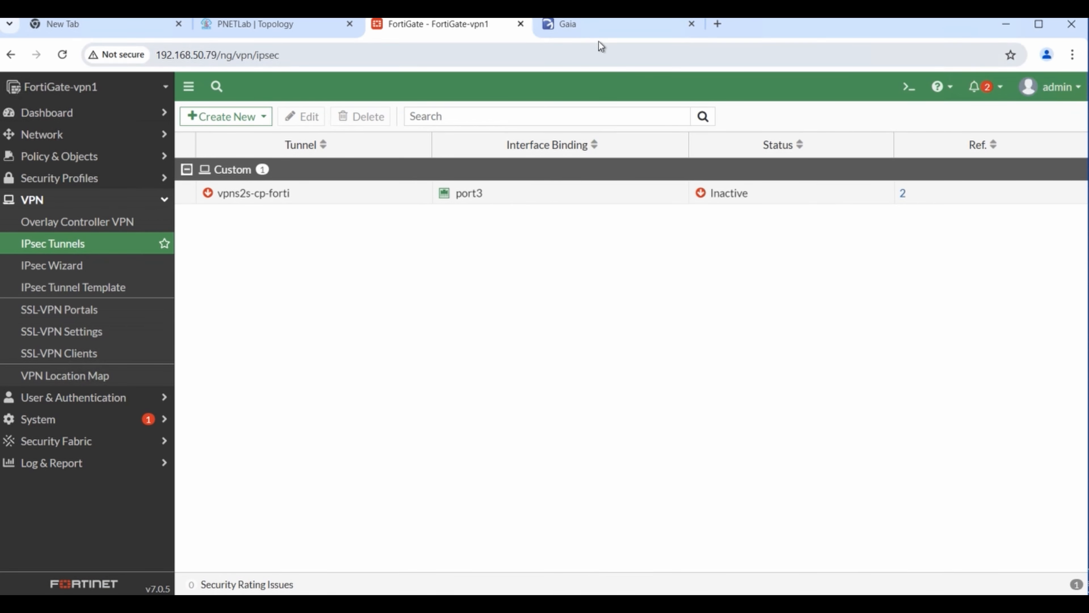
{"action": "key", "text": "ctrl+a"}
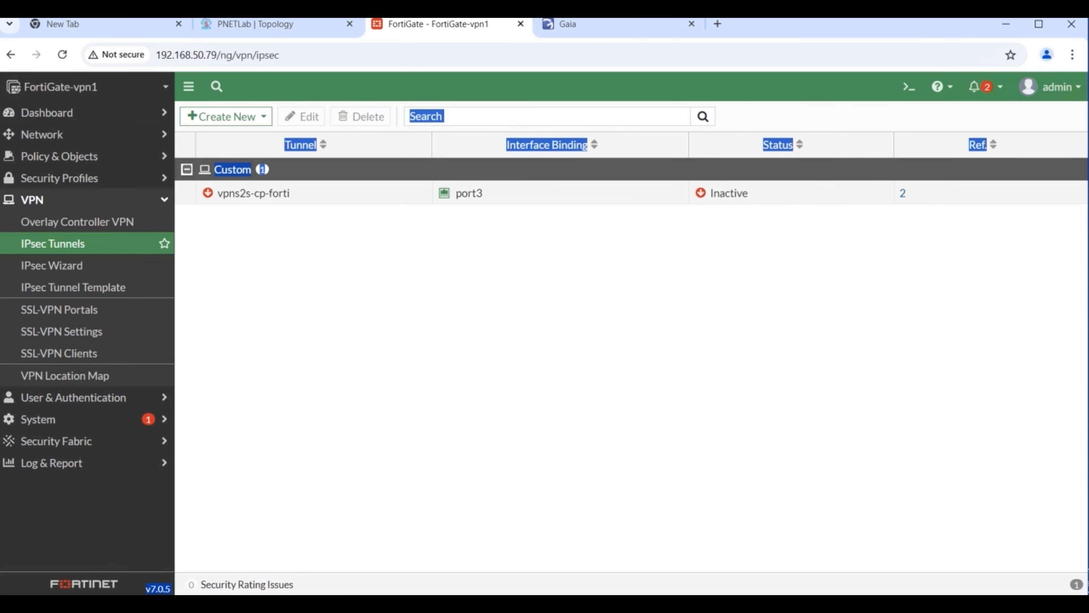
{"action": "key", "text": "alt+Tab"}
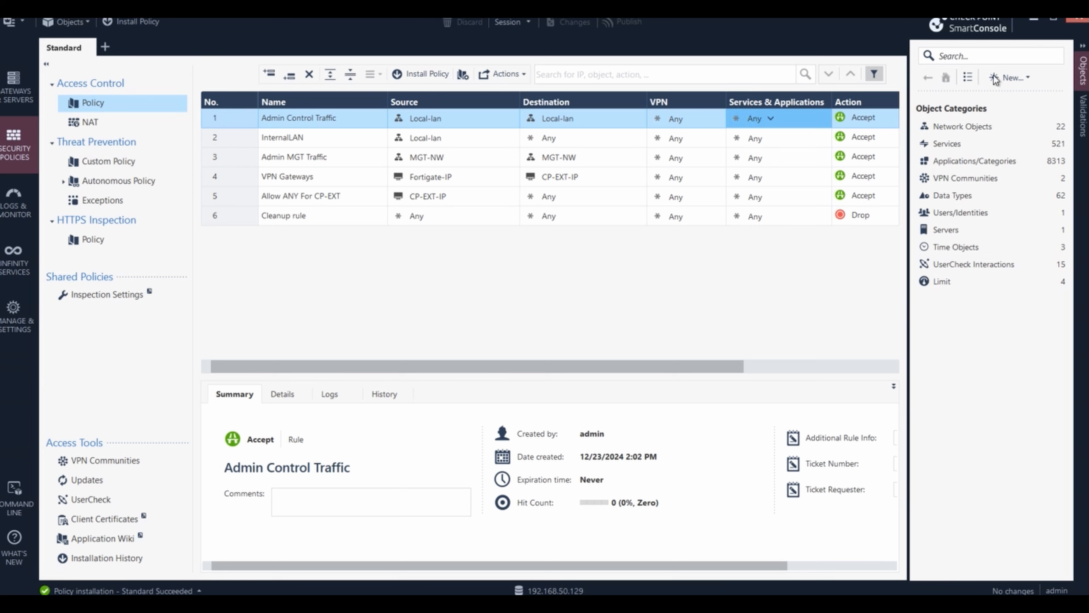
- Begin a new Interoperable Device network object from the Objects pane's New menu
{"action": "left_click", "coordinate": [1027, 79]}
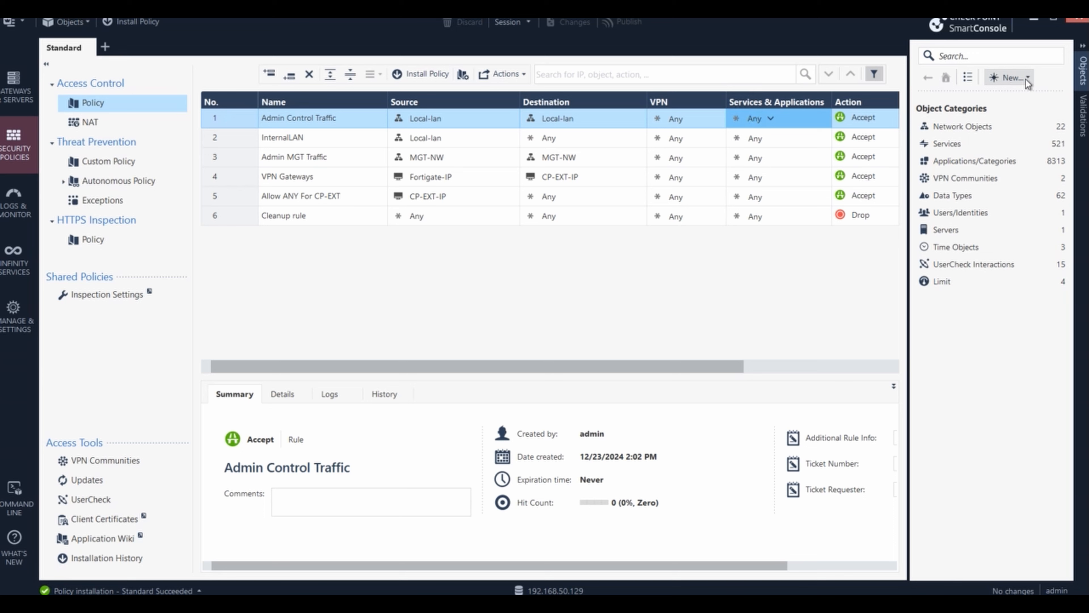
{"action": "left_click", "coordinate": [1028, 79]}
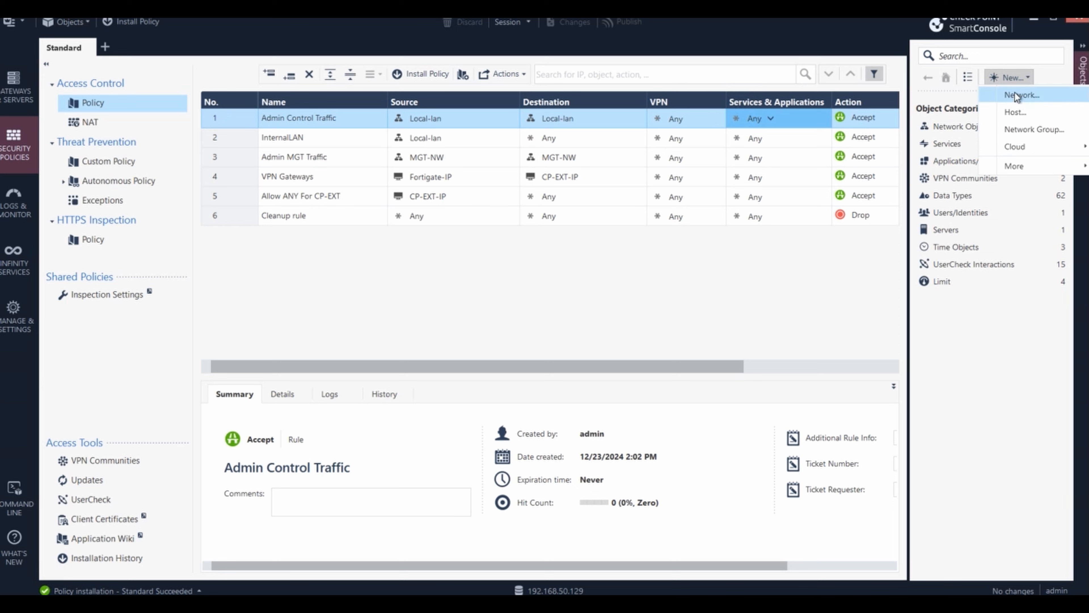
{"action": "mouse_move", "coordinate": [1045, 169]}
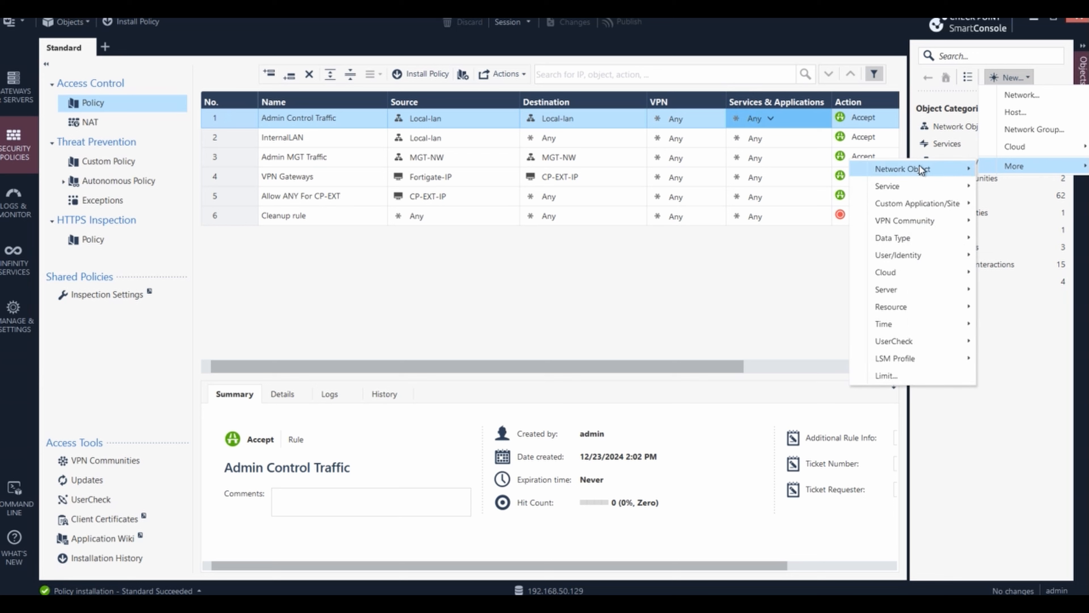
{"action": "mouse_move", "coordinate": [921, 169]}
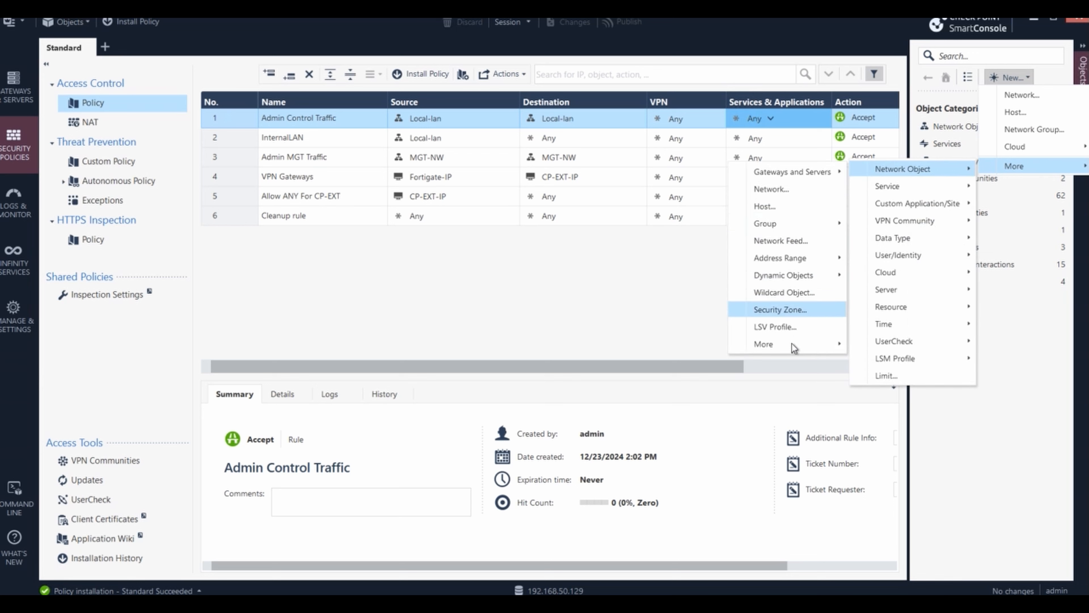
{"action": "mouse_move", "coordinate": [792, 346]}
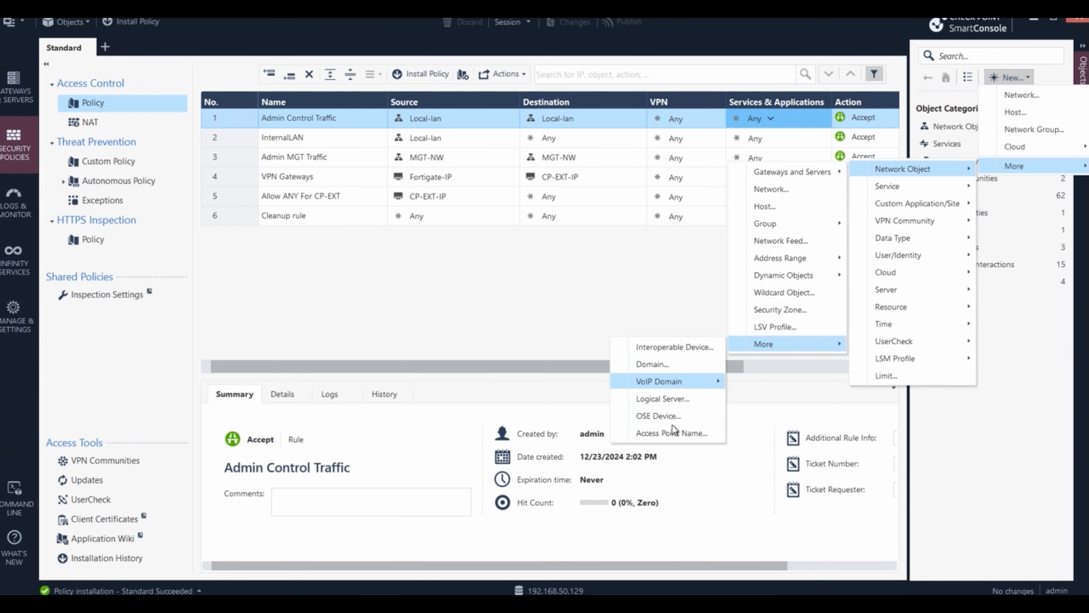
{"action": "left_click", "coordinate": [674, 349]}
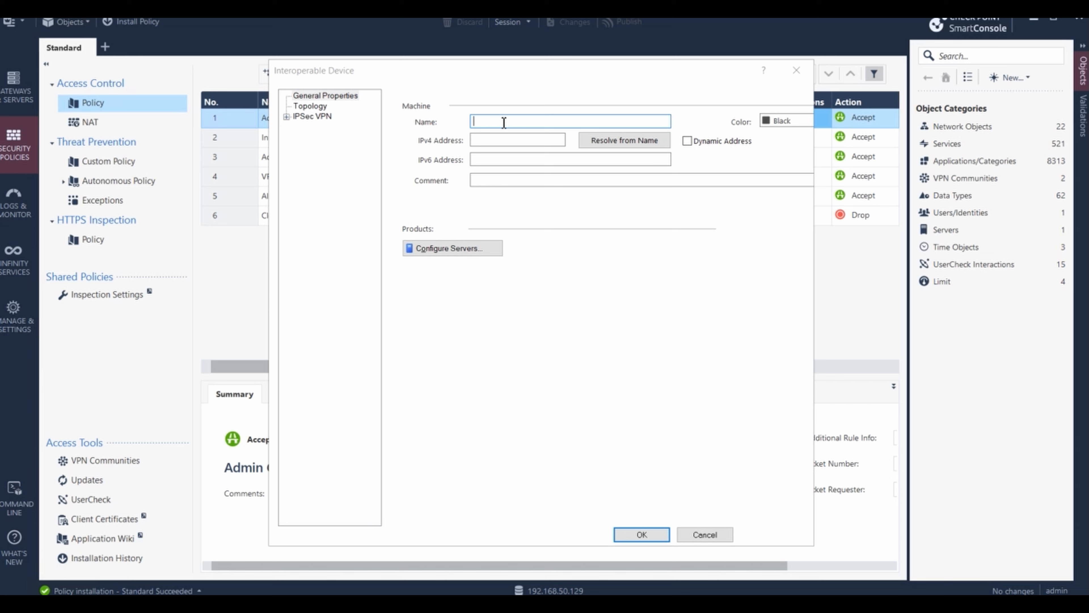
- Name the device forti-5.5.5.6 with IPv4 5.5.5.5, accepting the duplicate-address warning
{"action": "type", "text": "forti-5.5.5.6"}
{"action": "left_click", "coordinate": [506, 143]}
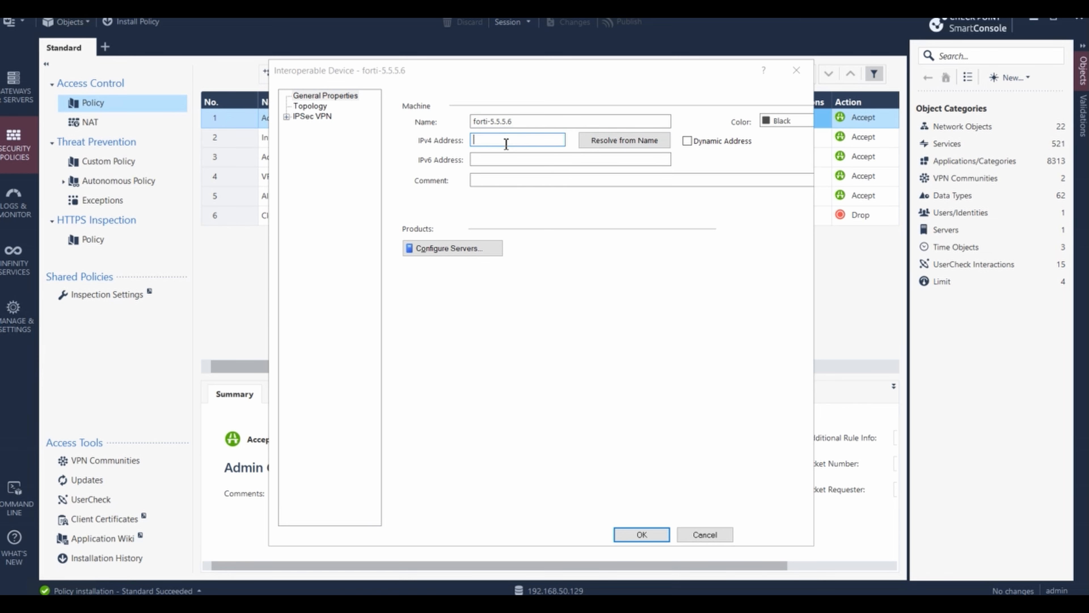
{"action": "type", "text": "5.5.5.5"}
{"action": "left_click", "coordinate": [316, 107]}
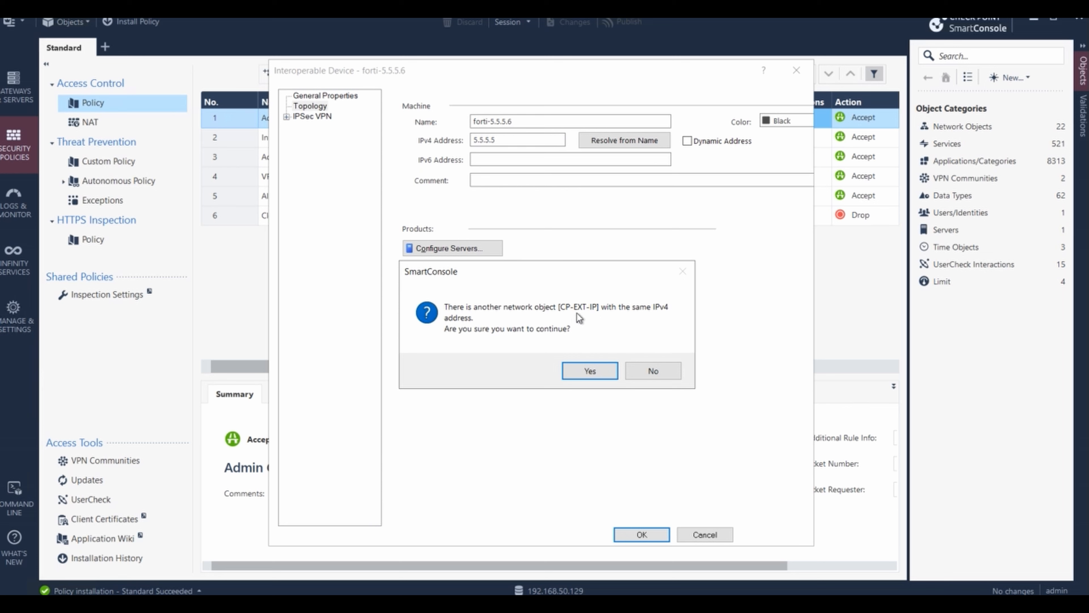
{"action": "left_click", "coordinate": [599, 371]}
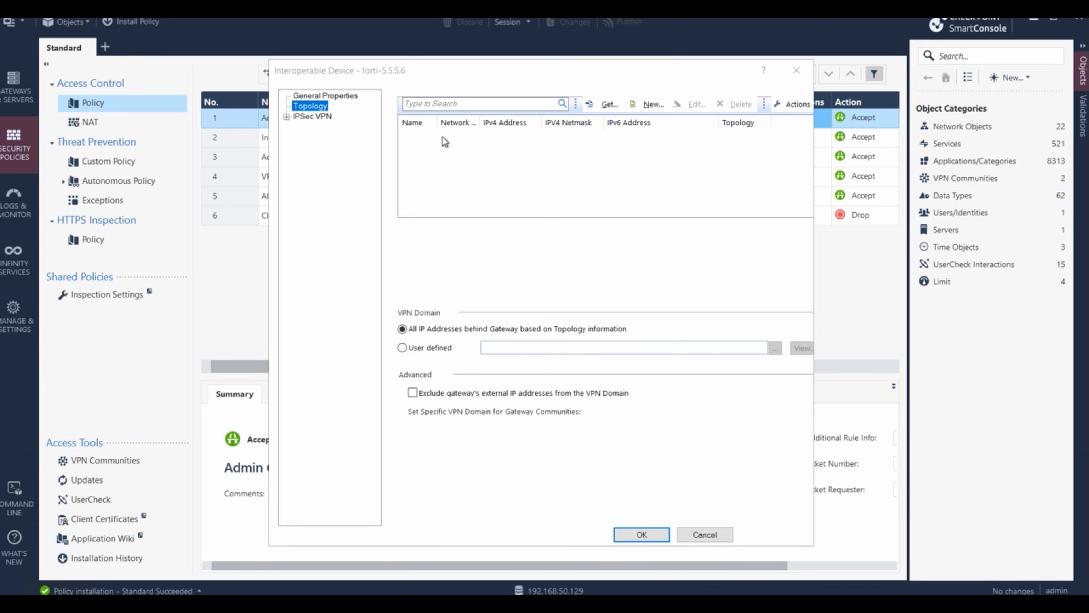
- Set forti-5.5.5.6's VPN domain to User defined and browse the available networks
{"action": "left_click", "coordinate": [406, 350]}
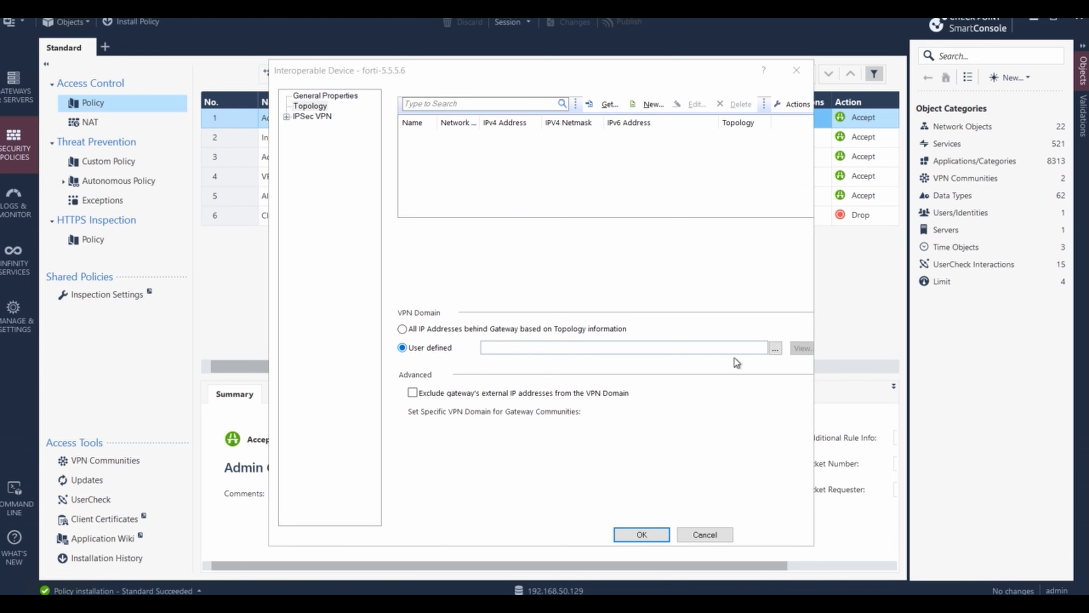
{"action": "left_click", "coordinate": [776, 349]}
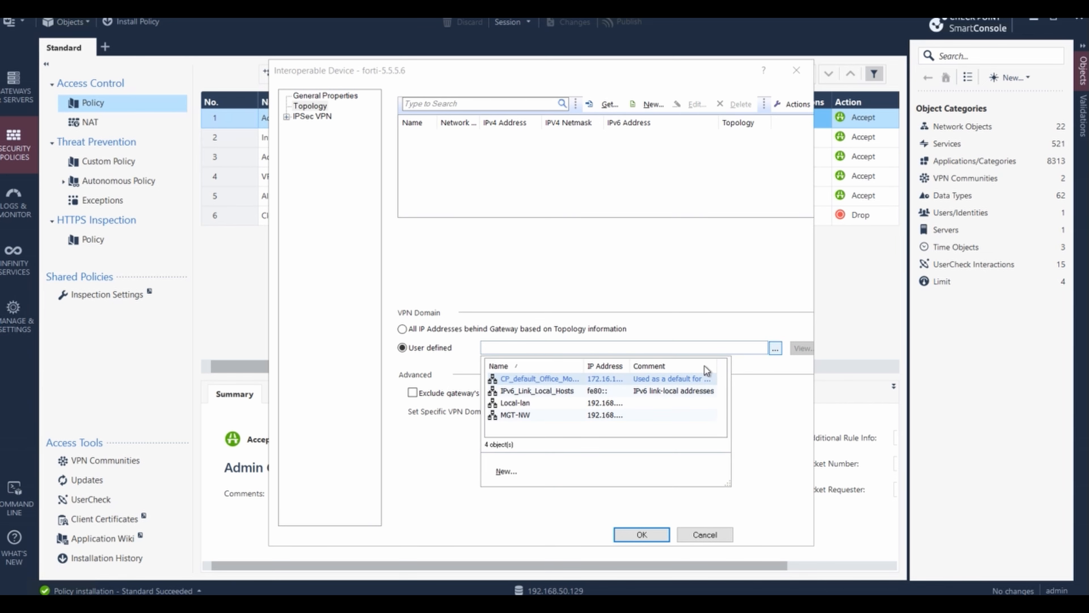
{"action": "left_click_drag", "start_coordinate": [631, 363], "coordinate": [674, 362]}
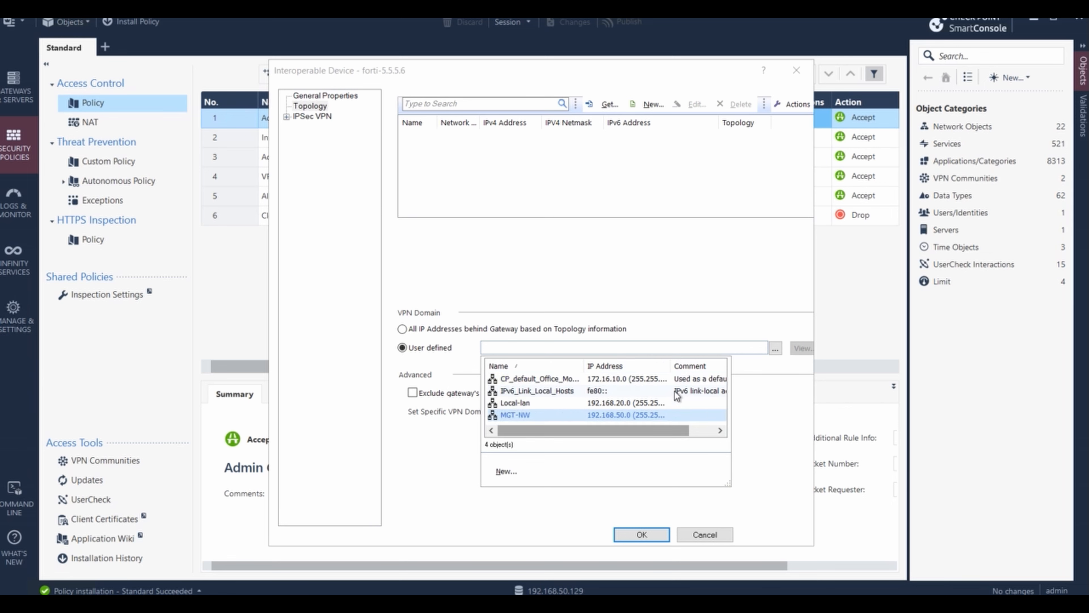
- Create network object remote-lan with address 10.30.30.0 and mask 255.255.255.0
{"action": "left_click", "coordinate": [504, 477]}
{"action": "left_click", "coordinate": [532, 504]}
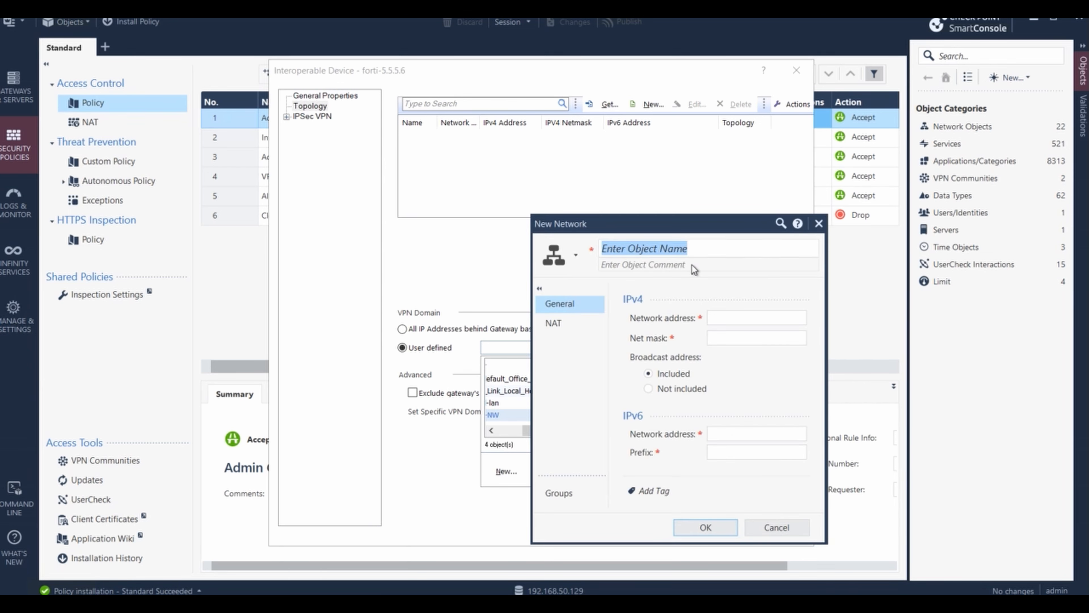
{"action": "type", "text": "remote"}
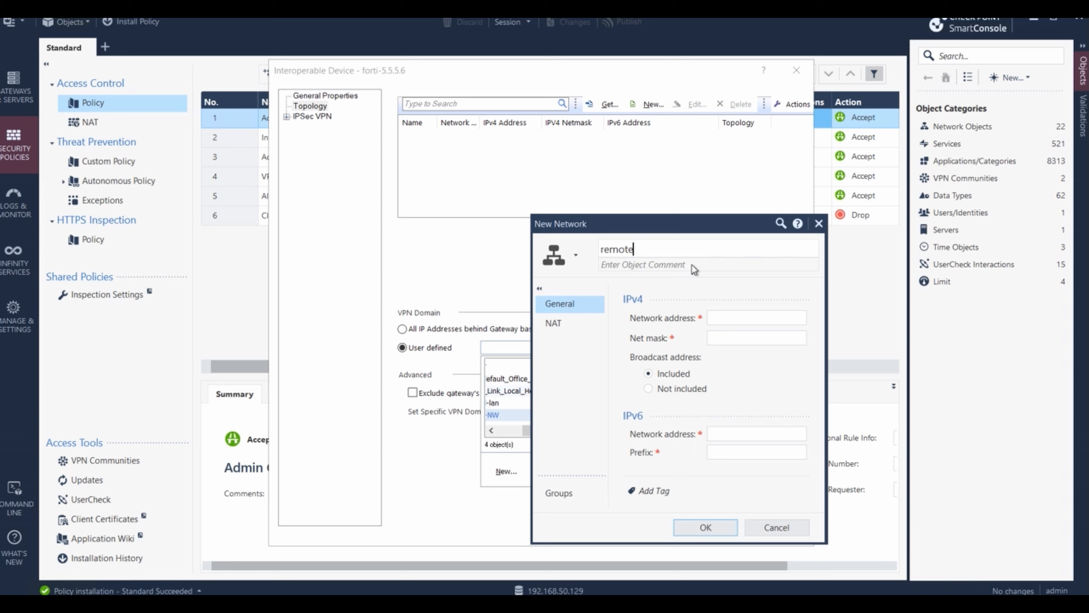
{"action": "type", "text": "-lan"}
{"action": "left_click", "coordinate": [713, 317]}
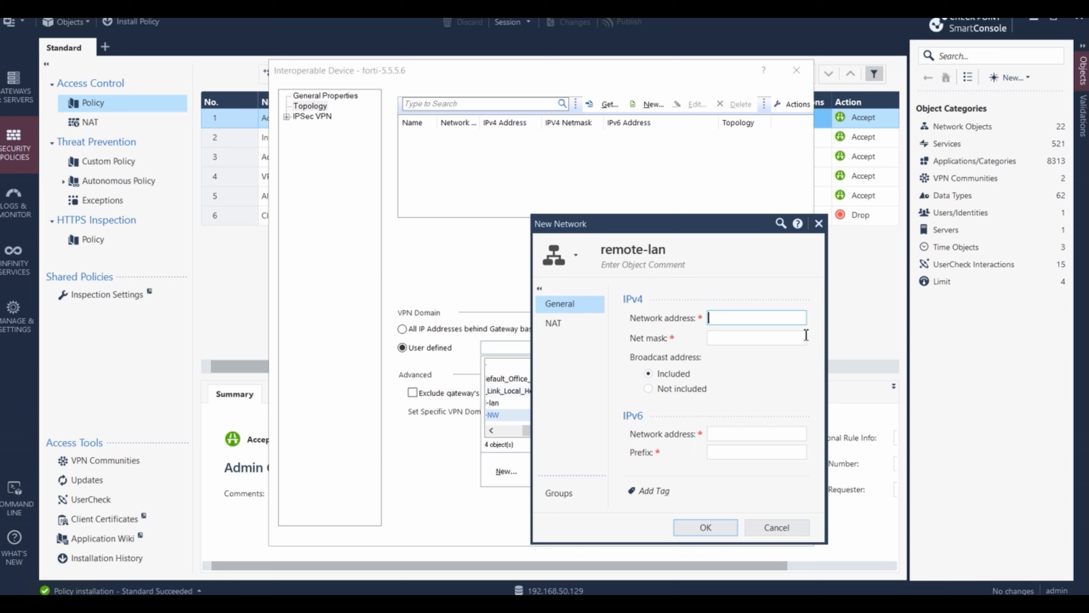
{"action": "type", "text": "10.30.30."}
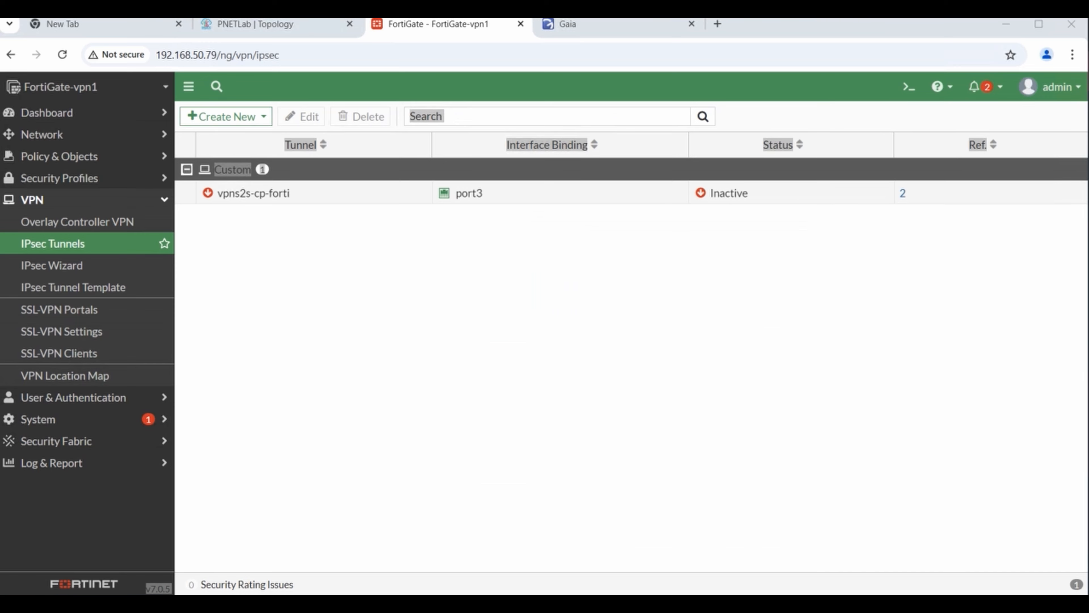
{"action": "left_click", "coordinate": [252, 24]}
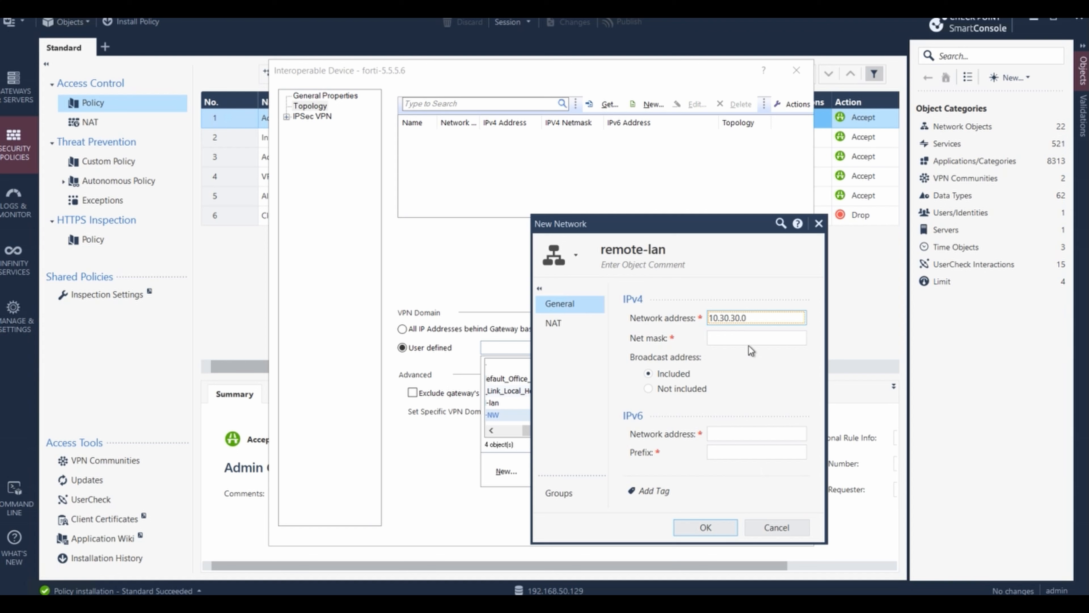
{"action": "left_click", "coordinate": [743, 339]}
{"action": "type", "text": "255.255.255.0"}
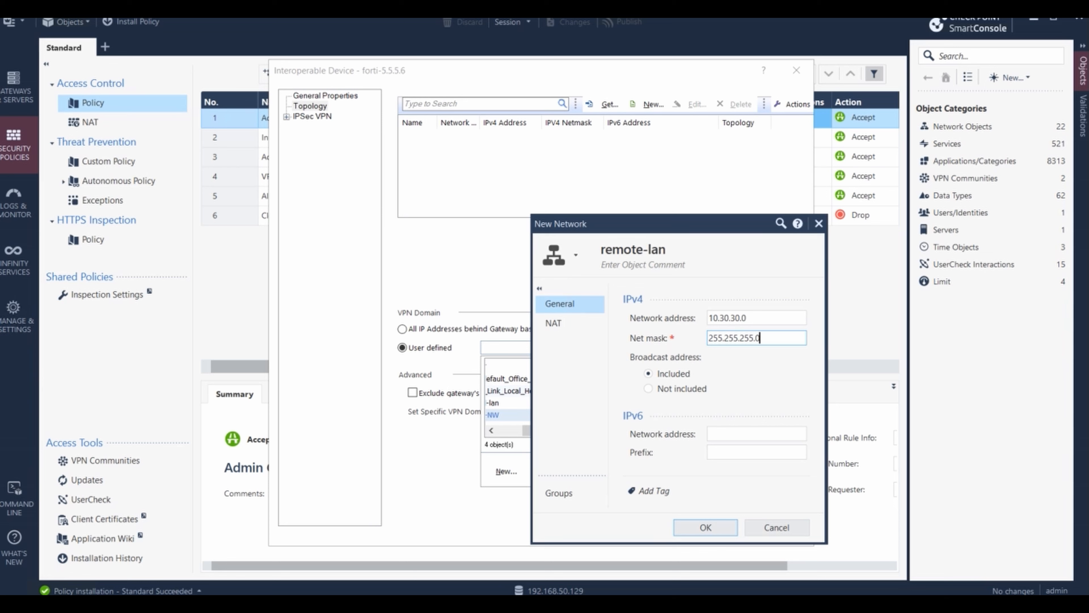
{"action": "left_click", "coordinate": [705, 525]}
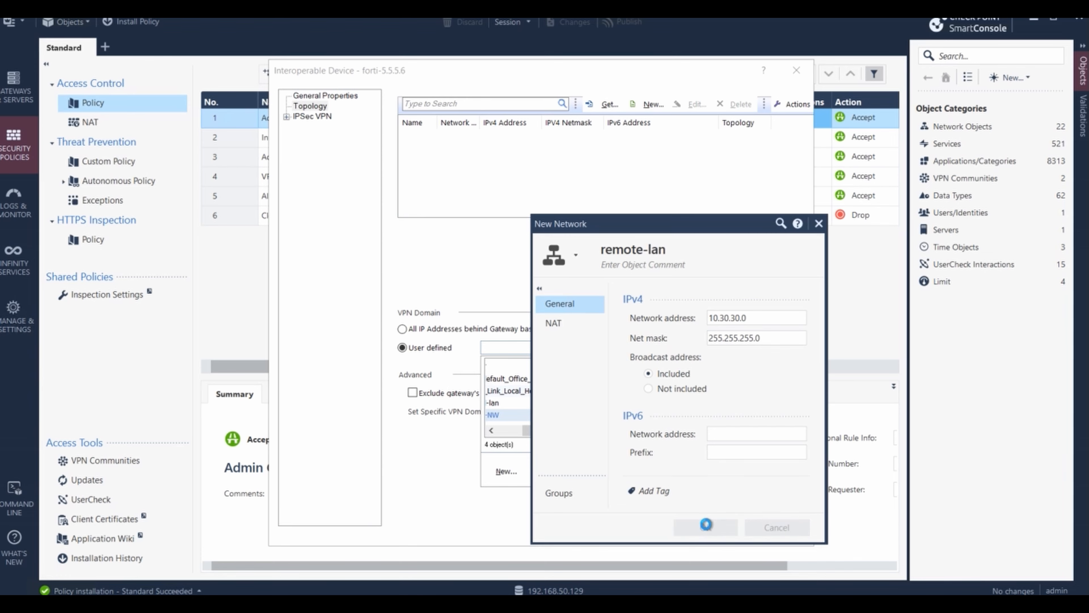
{"action": "key", "text": "alt+Tab"}
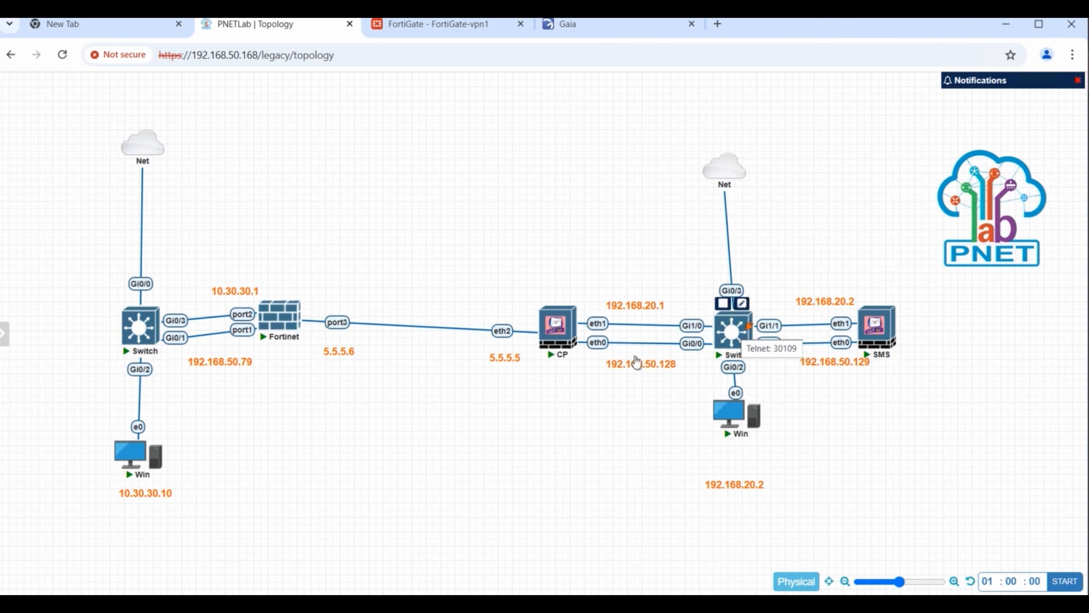
{"action": "key", "text": "alt+Tab"}
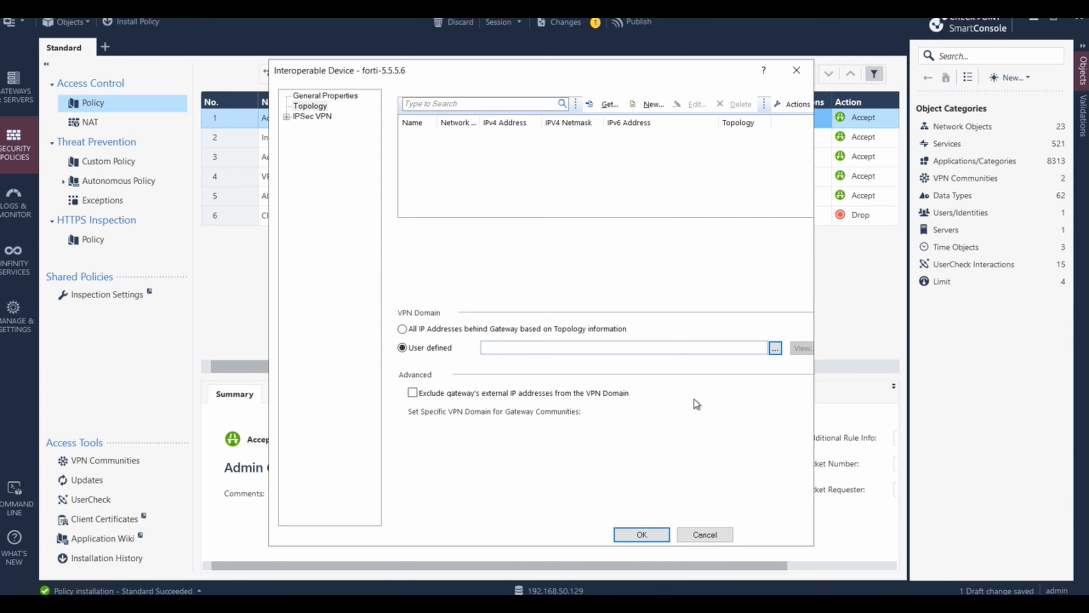
- Use remote-lan as forti-5.5.5.6's VPN domain and review its IPsec VPN pages
{"action": "left_click", "coordinate": [306, 108]}
{"action": "left_click", "coordinate": [775, 349]}
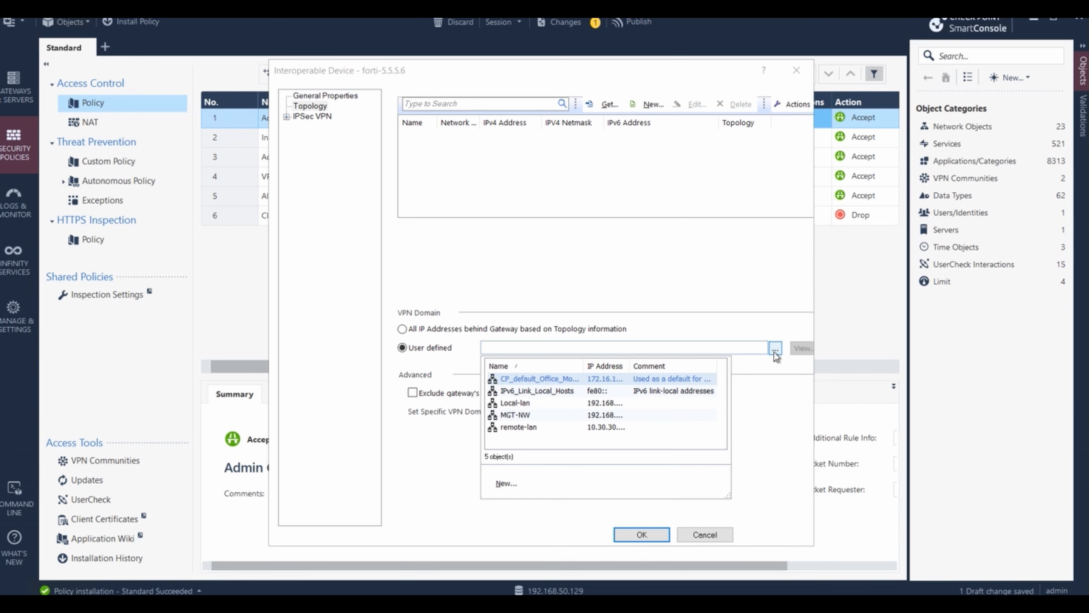
{"action": "left_click", "coordinate": [539, 428]}
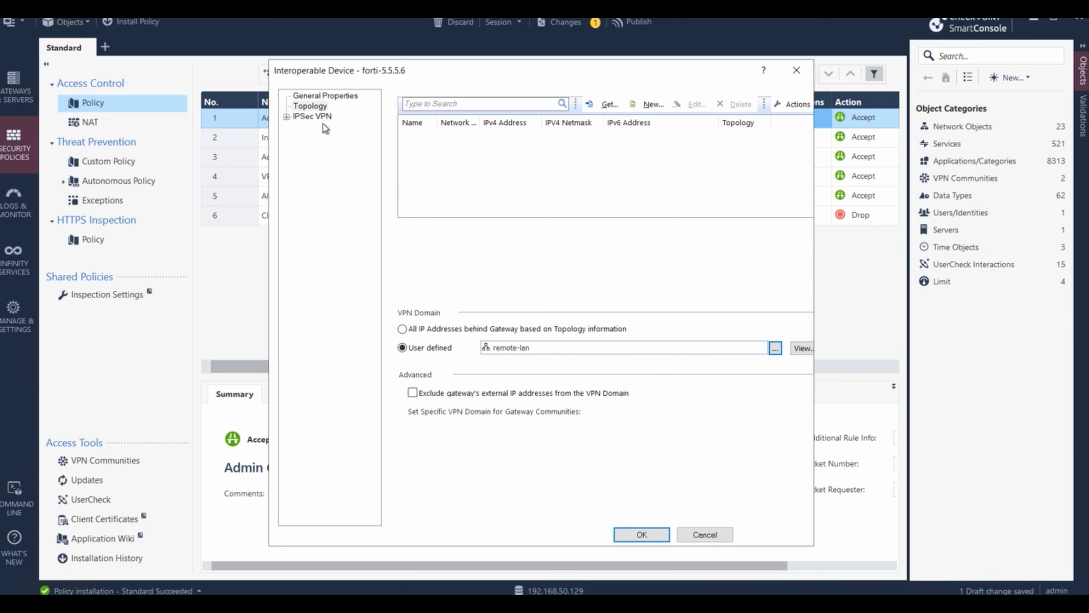
{"action": "left_click", "coordinate": [296, 117]}
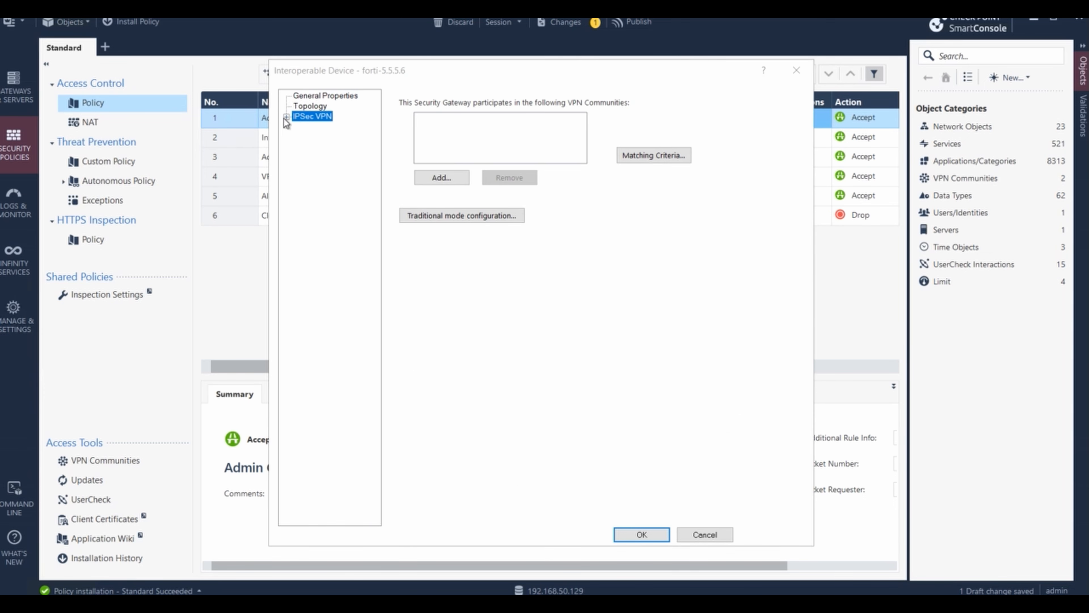
{"action": "left_click", "coordinate": [286, 117]}
{"action": "left_click", "coordinate": [324, 127]}
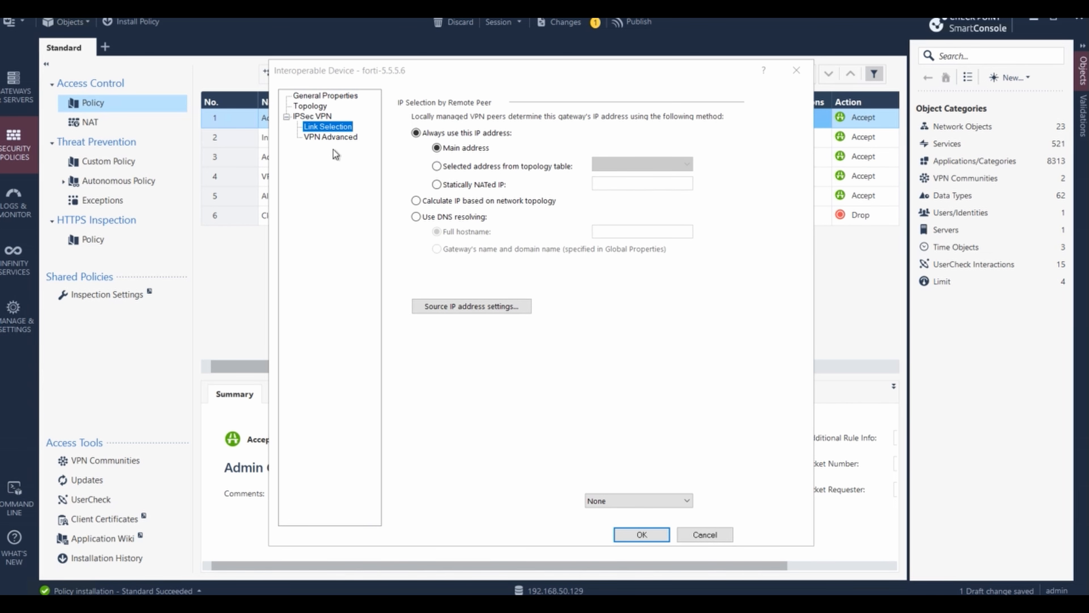
{"action": "left_click", "coordinate": [330, 139]}
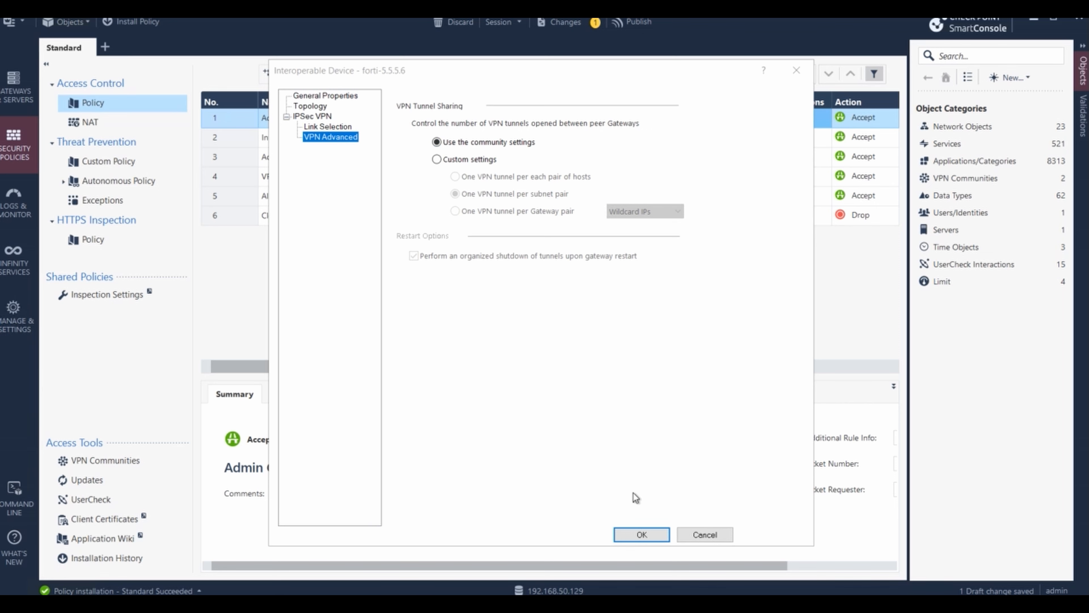
- Save the forti-5.5.5.6 device and publish the session's changes
{"action": "left_click", "coordinate": [656, 541]}
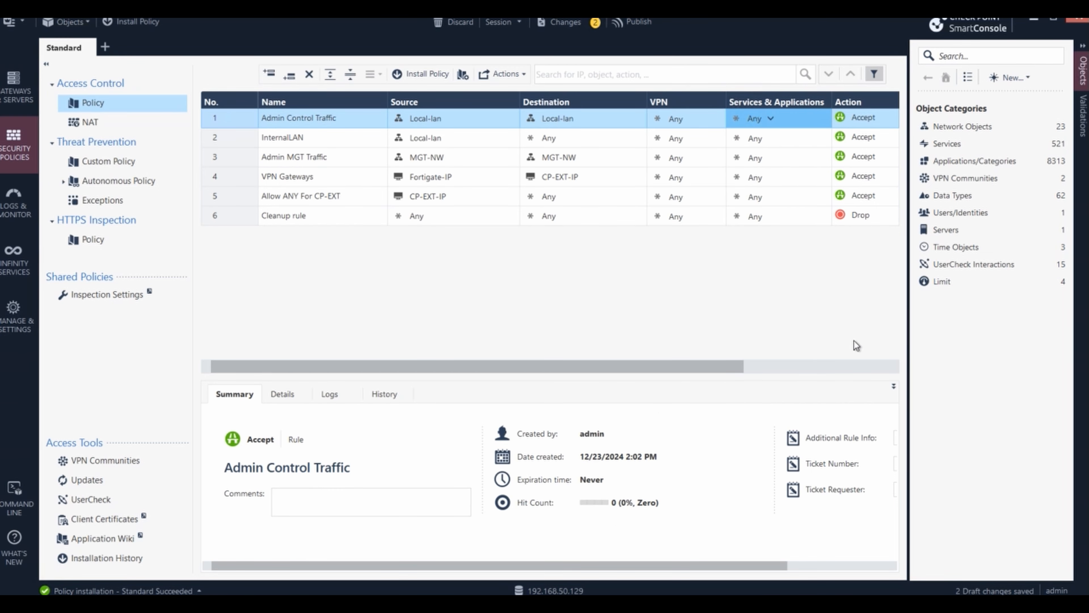
{"action": "left_click", "coordinate": [638, 26]}
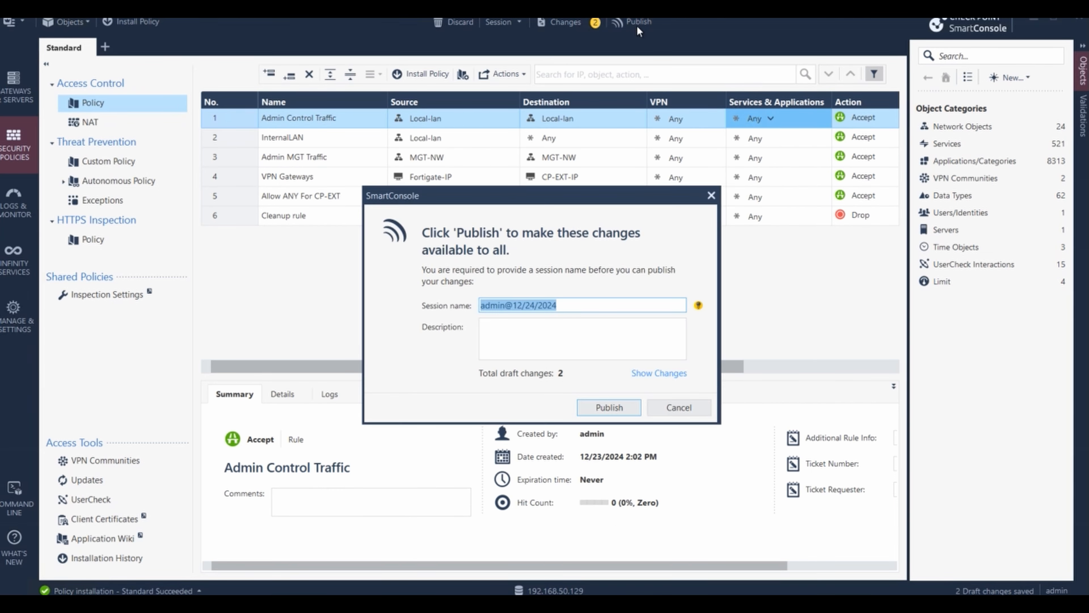
{"action": "left_click", "coordinate": [608, 408]}
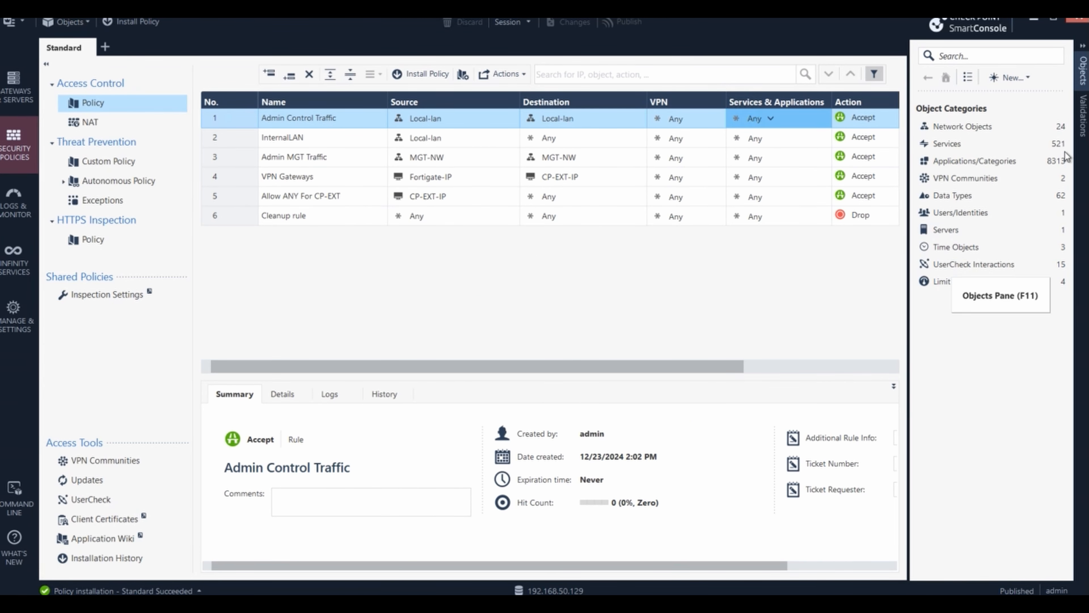
- Review the MyIntranet and RemoteAccess VPN communities, cancelling a started meshed community
{"action": "left_click", "coordinate": [1035, 177]}
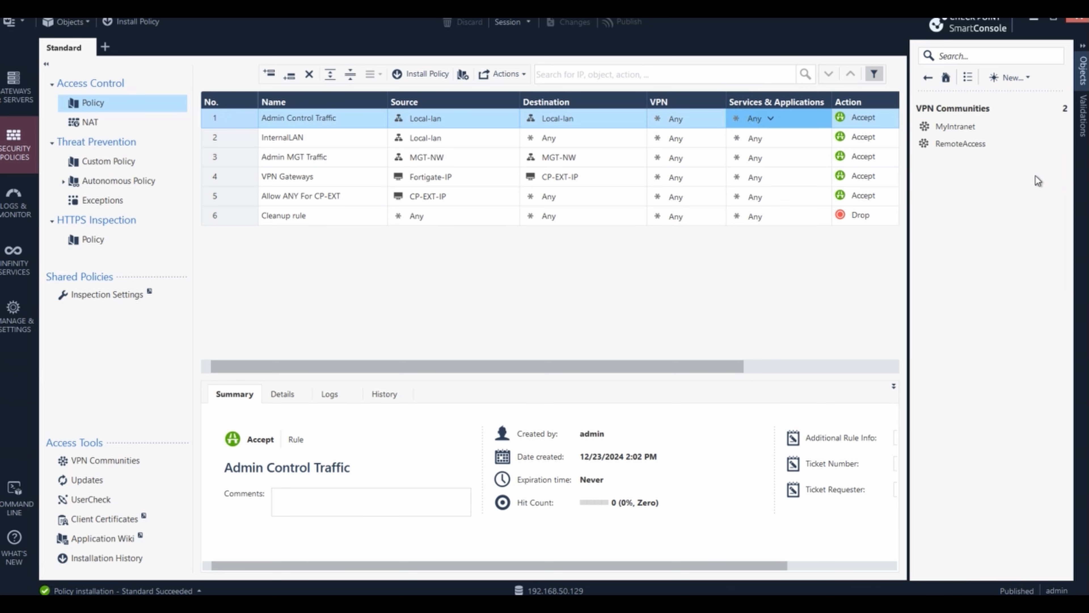
{"action": "left_click", "coordinate": [991, 127]}
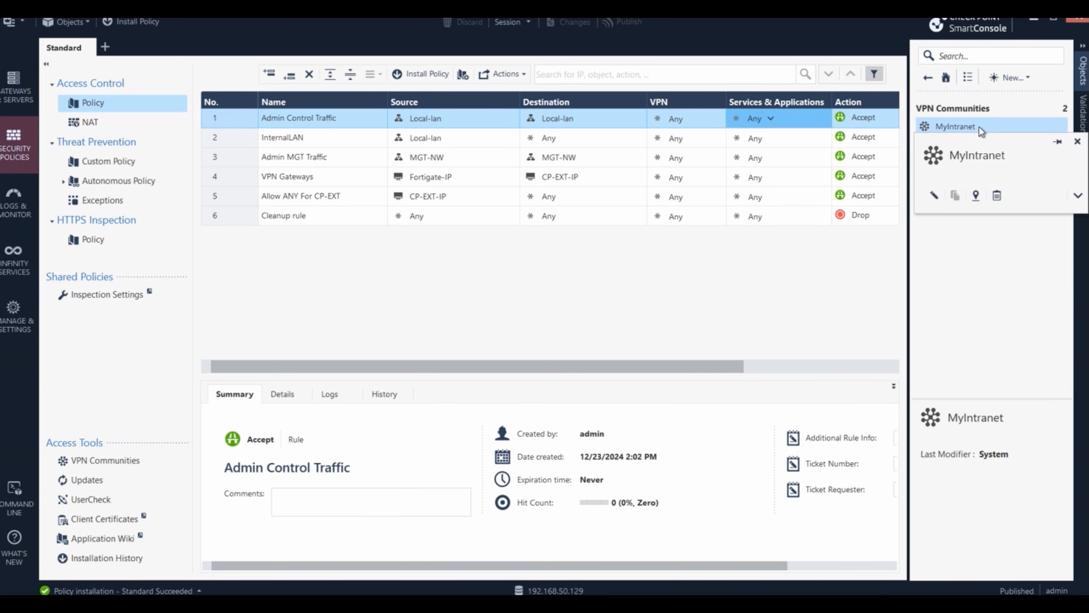
{"action": "right_click", "coordinate": [979, 127]}
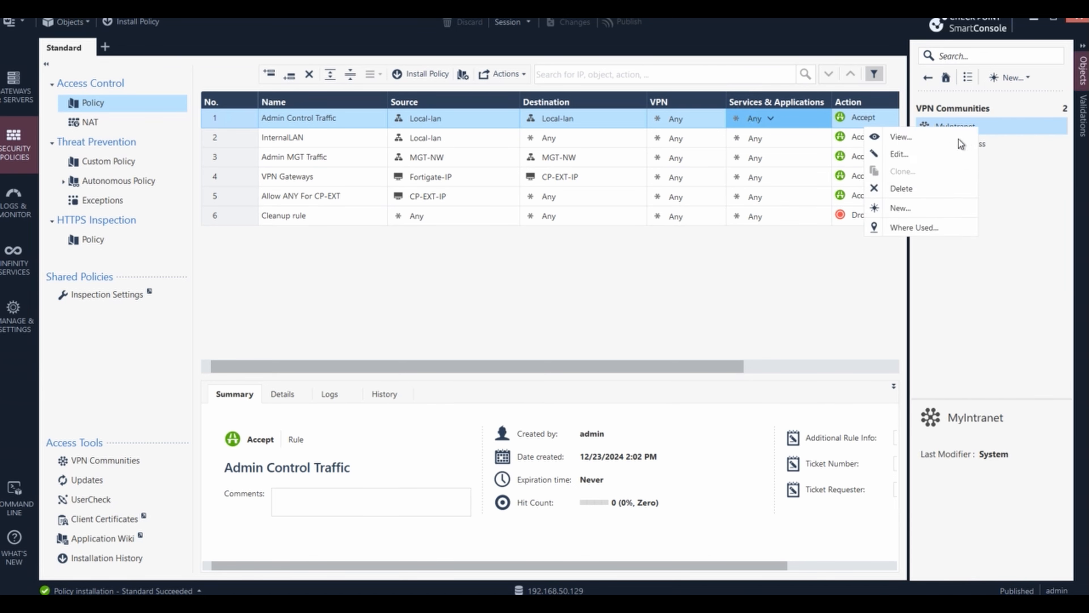
{"action": "left_click", "coordinate": [947, 211]}
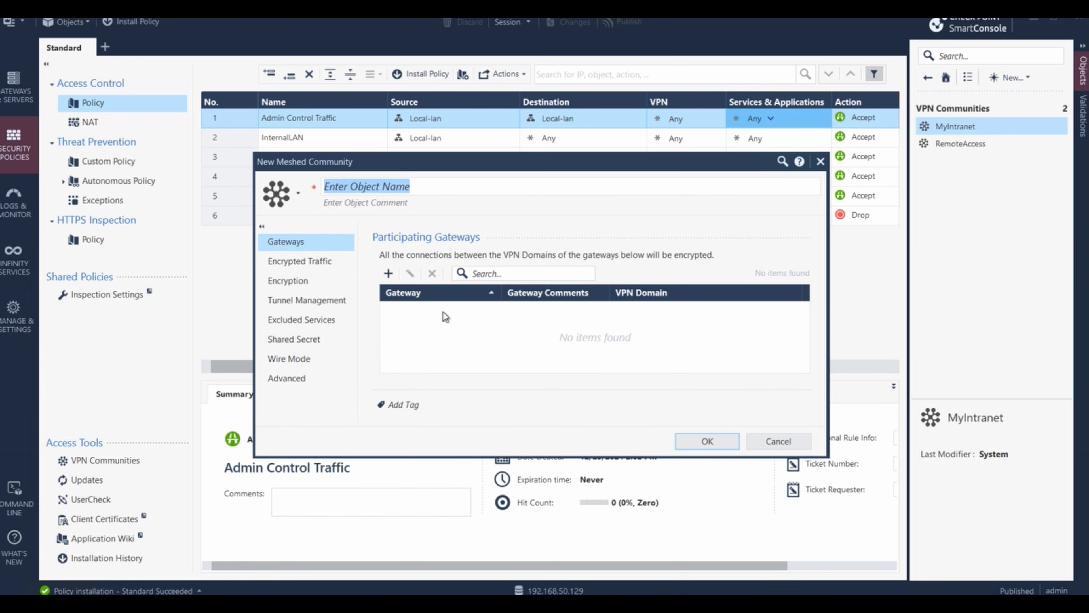
{"action": "left_click", "coordinate": [780, 442]}
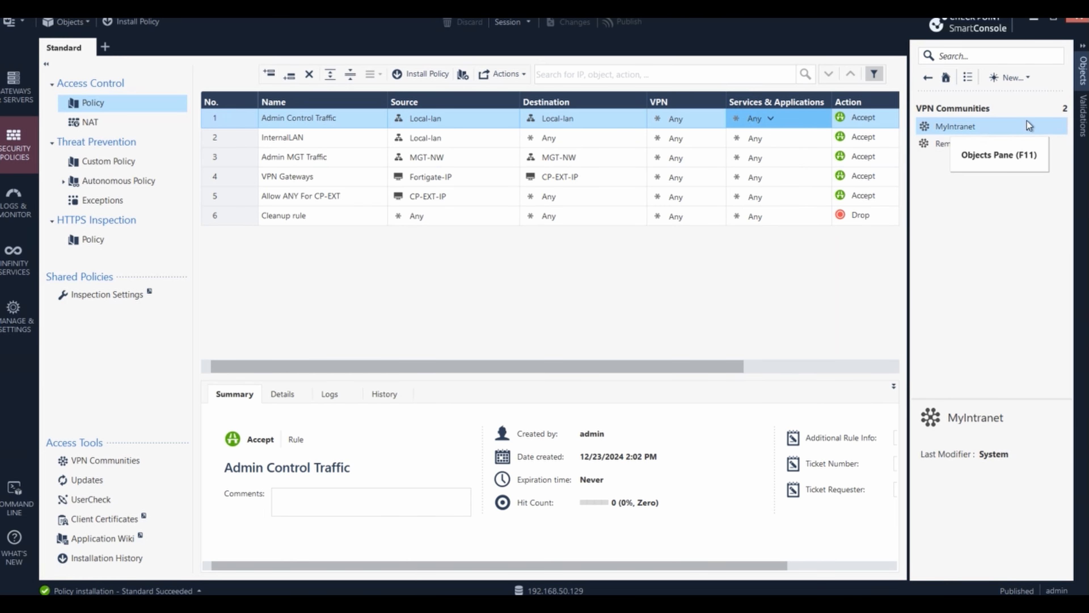
{"action": "left_click", "coordinate": [1027, 79]}
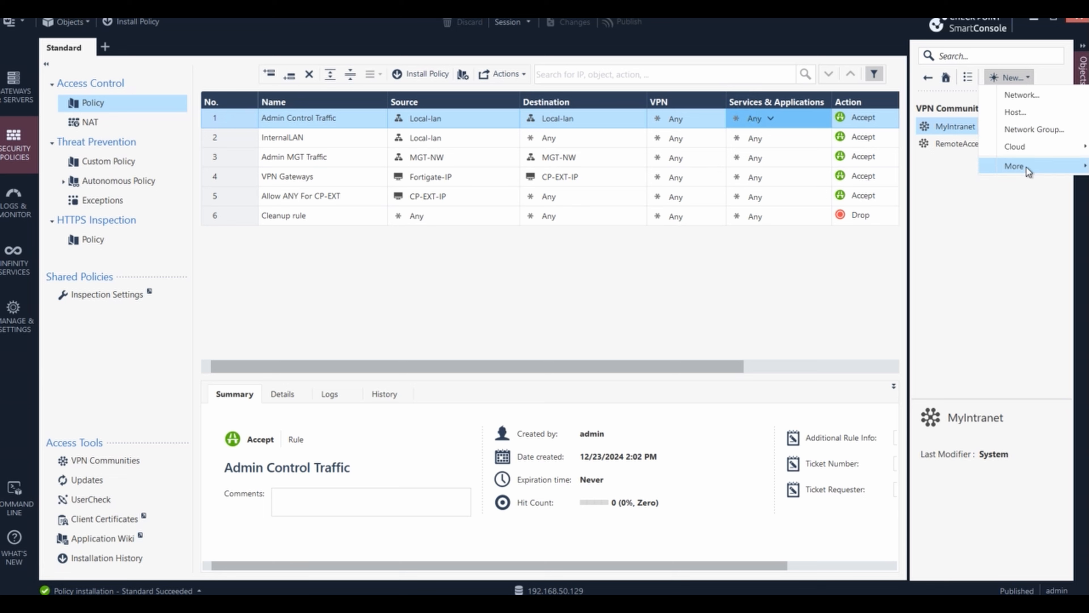
- Choose Meshed Community and enter forti-cp-community as its object name
{"action": "mouse_move", "coordinate": [1026, 167]}
{"action": "mouse_move", "coordinate": [910, 228]}
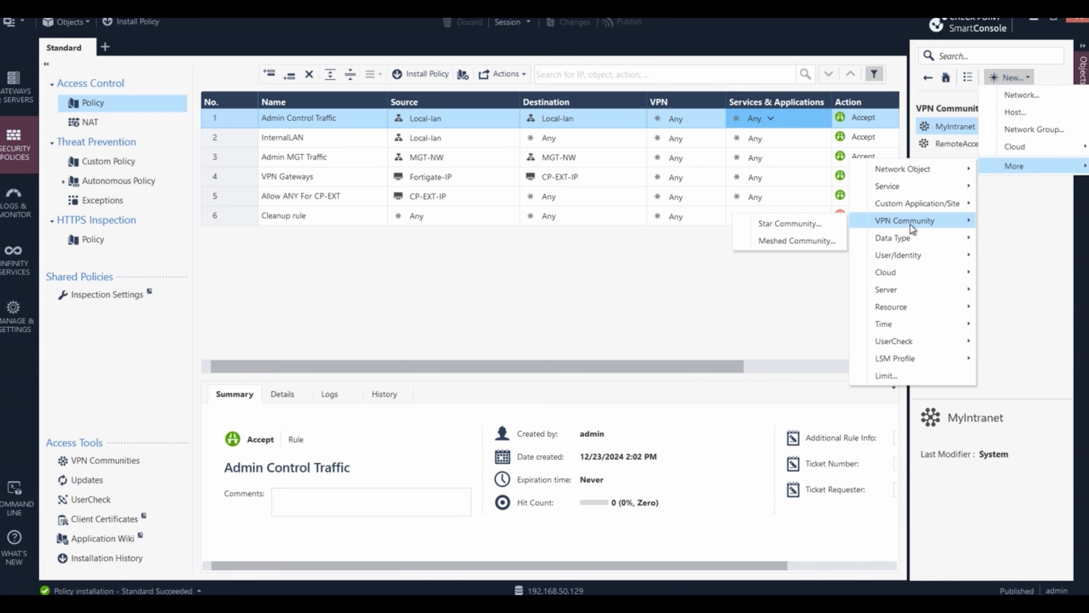
{"action": "left_click", "coordinate": [767, 241]}
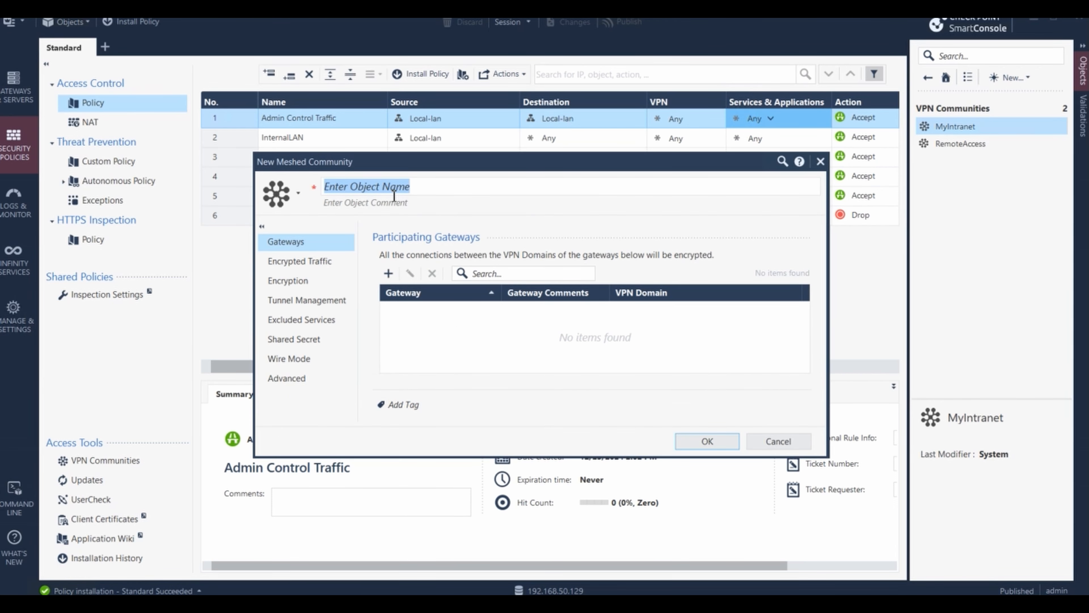
{"action": "type", "text": "forti-cp-com"}
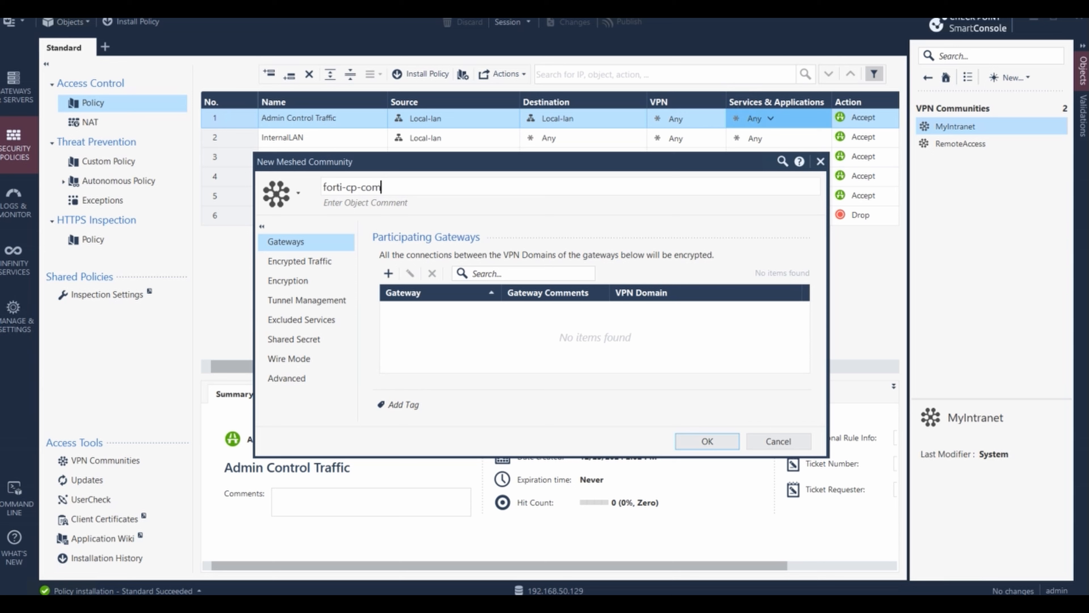
{"action": "type", "text": "munity"}
{"action": "left_click", "coordinate": [381, 340]}
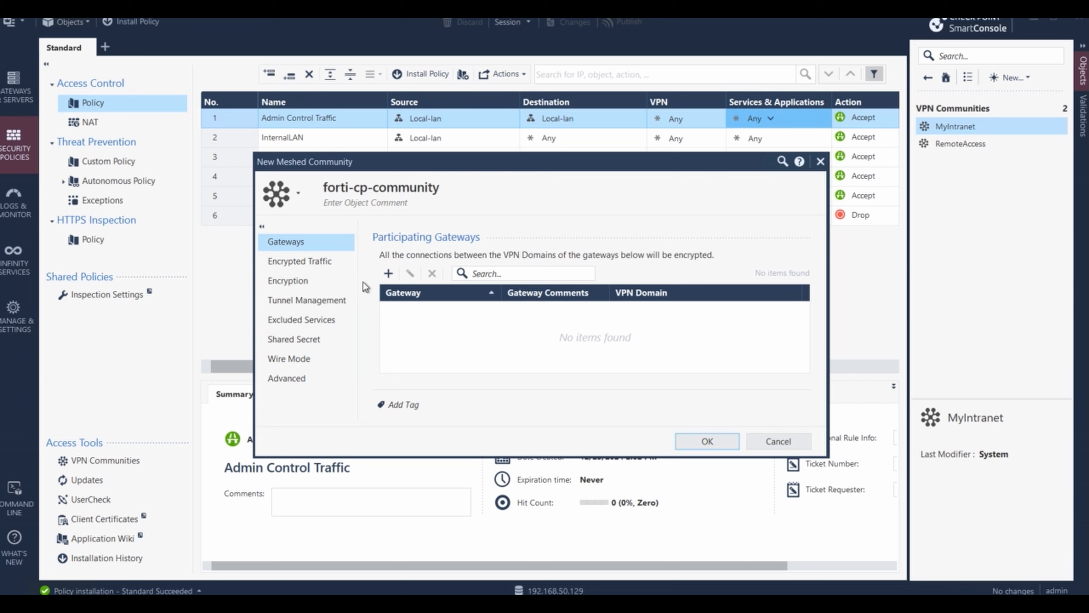
- Set the community's Phase 1 to DES encryption, SHA256 integrity and Diffie-Hellman Group 5 (1536 bit)
{"action": "left_click", "coordinate": [363, 263]}
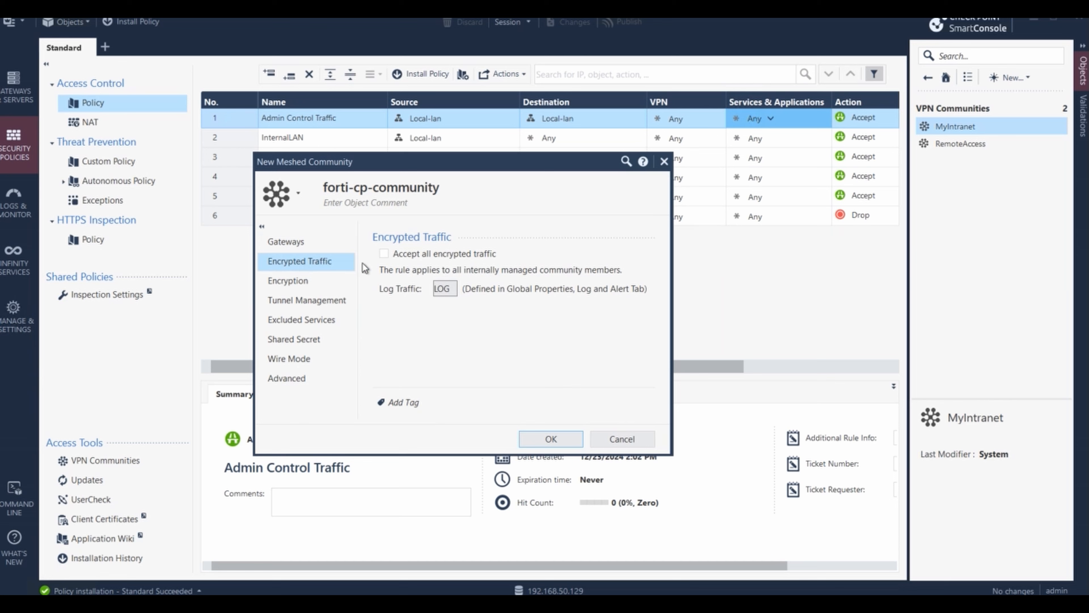
{"action": "left_click", "coordinate": [306, 280]}
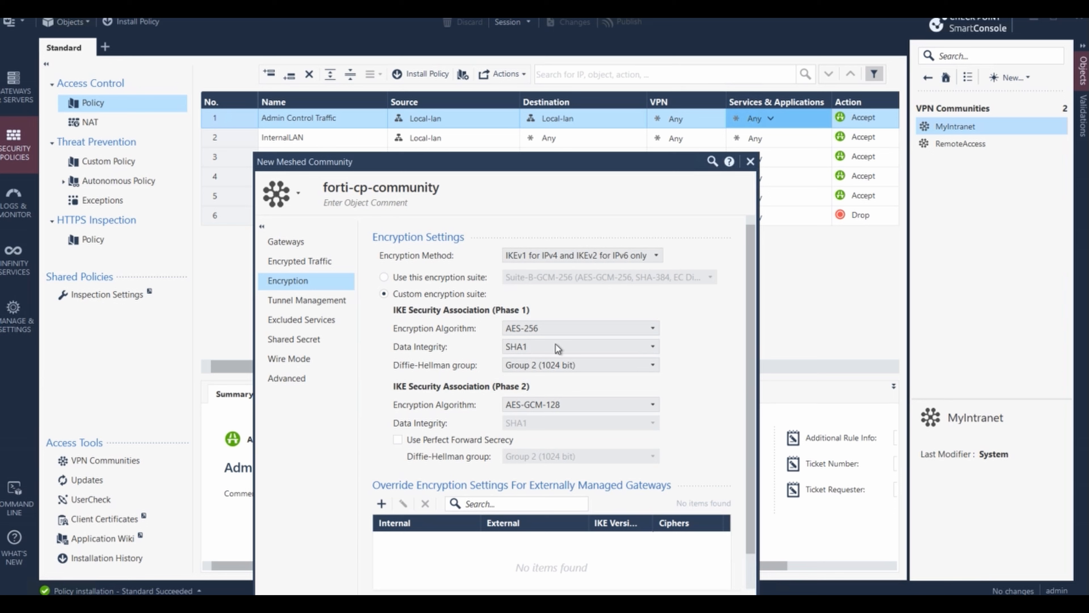
{"action": "left_click", "coordinate": [652, 328]}
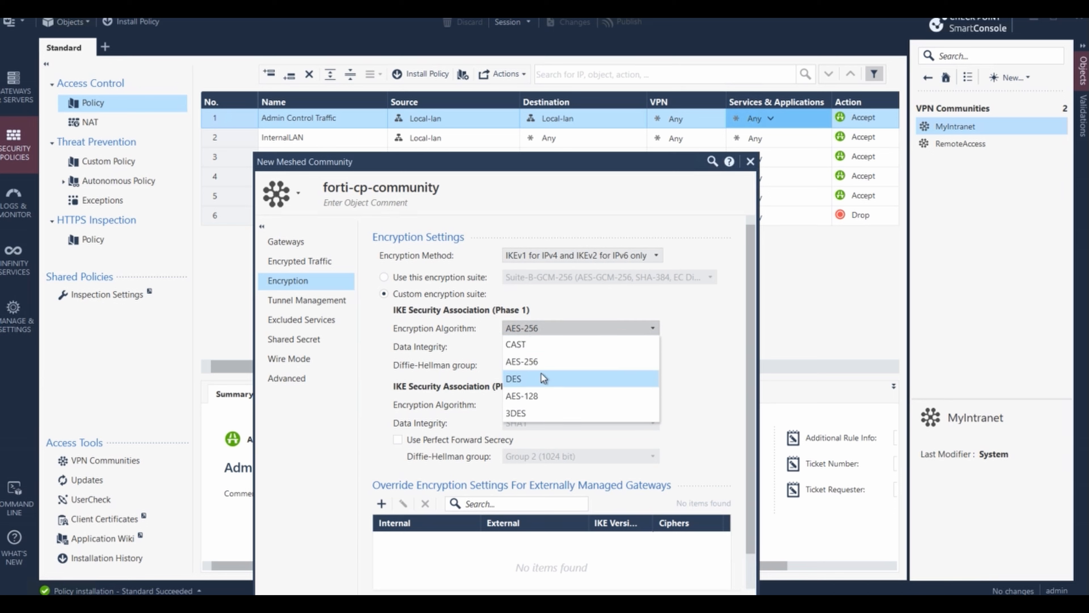
{"action": "left_click", "coordinate": [541, 377]}
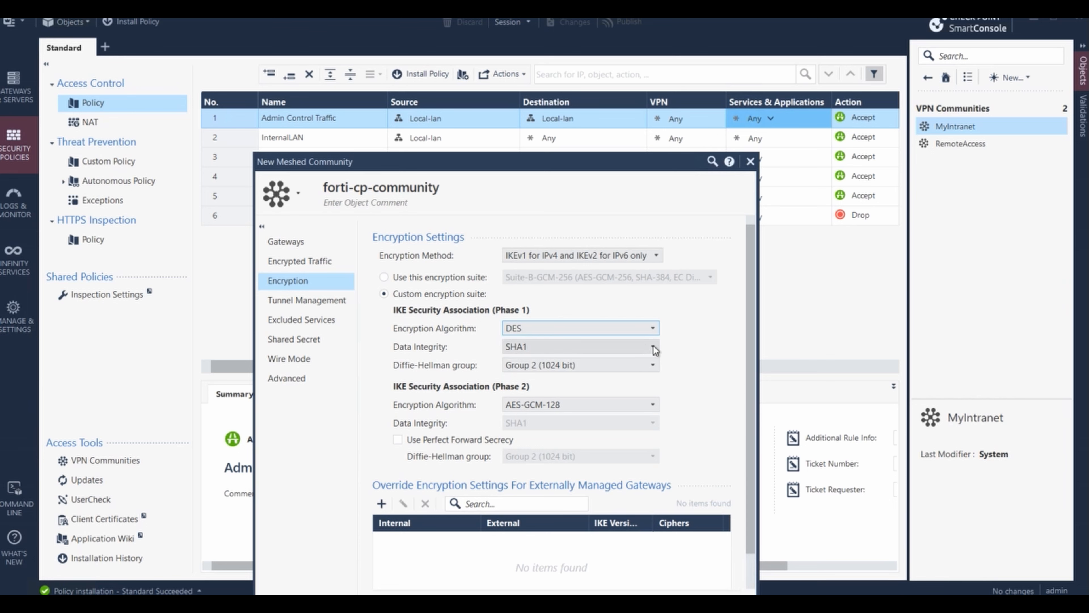
{"action": "left_click", "coordinate": [652, 347]}
{"action": "left_click", "coordinate": [567, 397]}
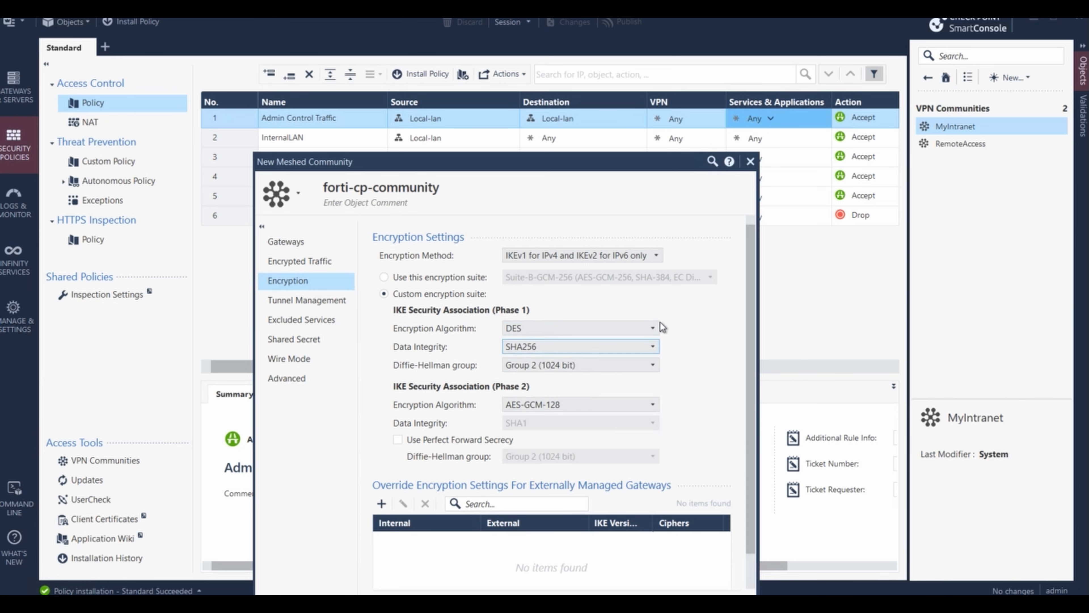
{"action": "left_click", "coordinate": [649, 365]}
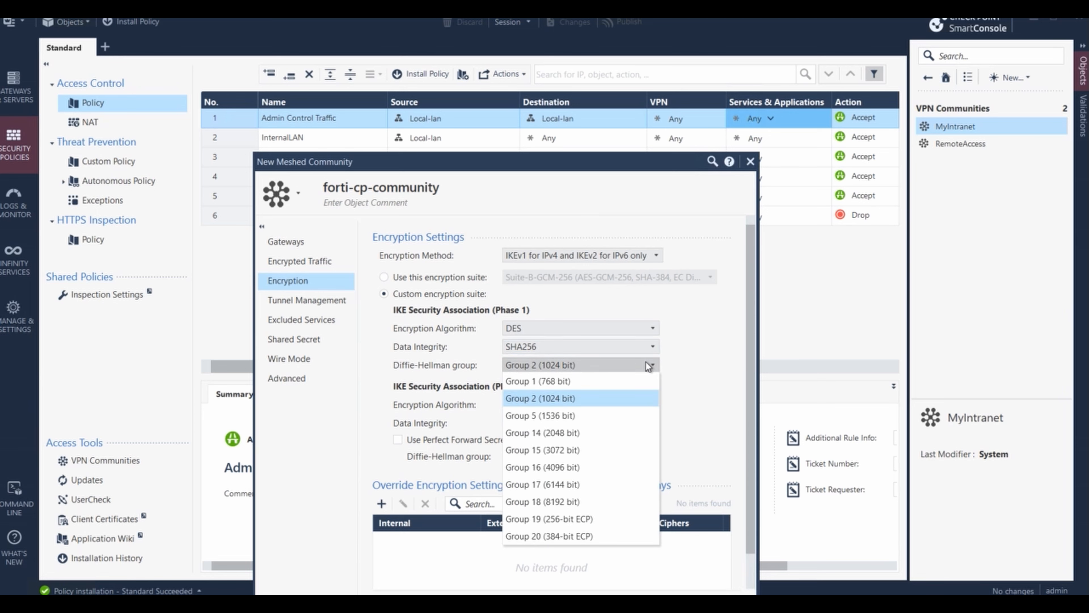
{"action": "left_click", "coordinate": [560, 415]}
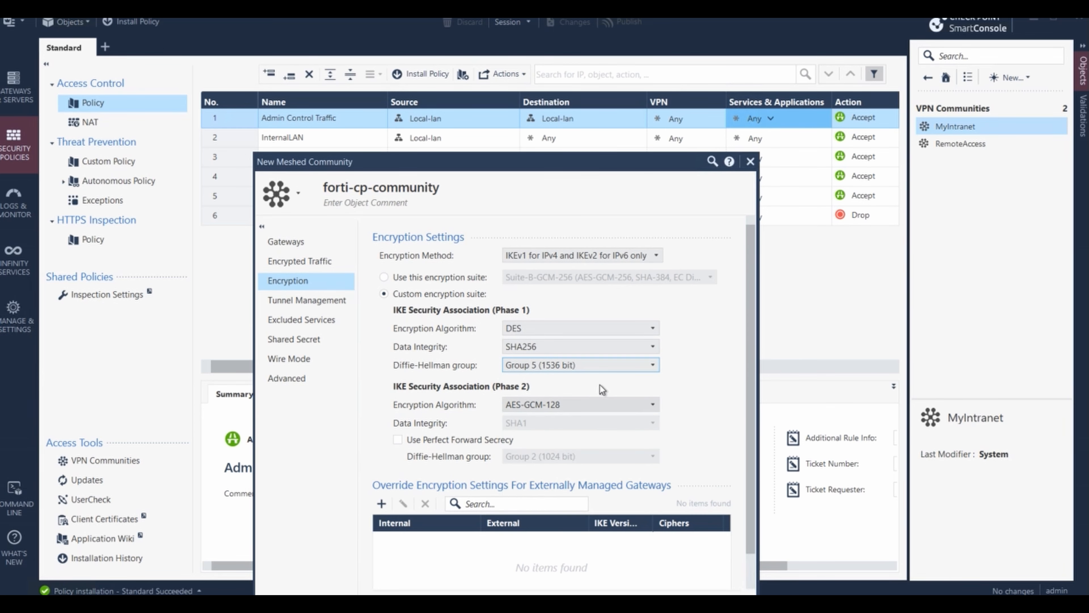
- Set Phase 2 to DES with SHA256, enabling Perfect Forward Secrecy on Group 5 (1536 bit)
{"action": "left_click", "coordinate": [653, 405]}
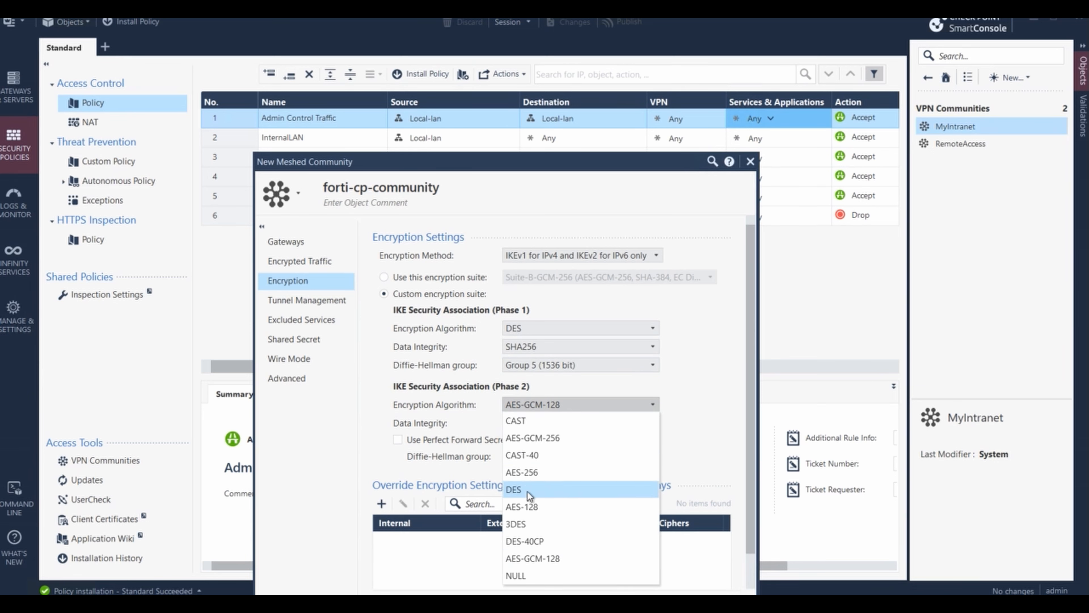
{"action": "left_click", "coordinate": [528, 491]}
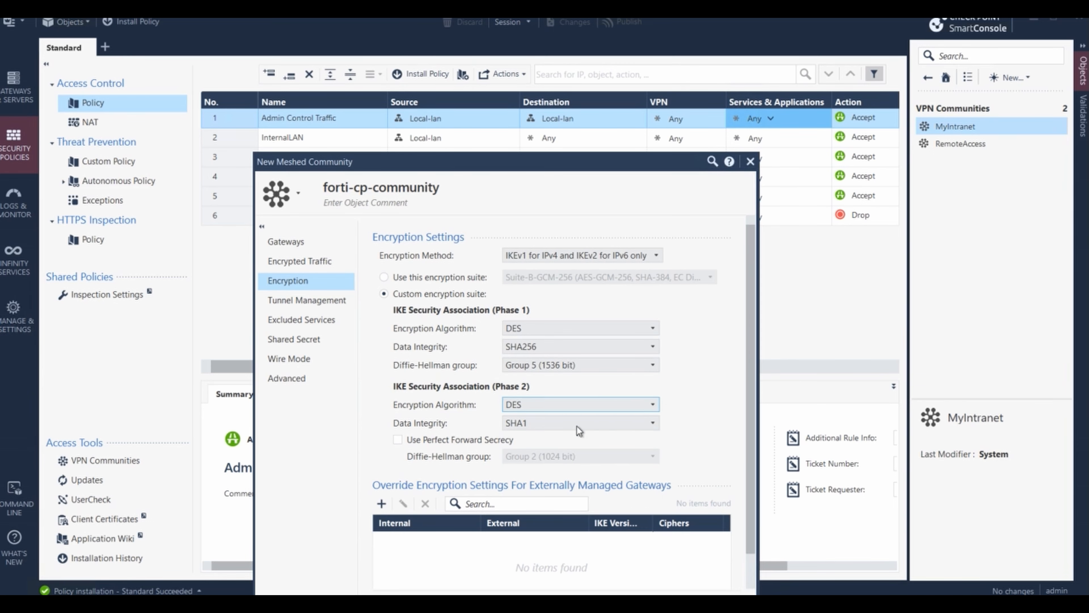
{"action": "left_click", "coordinate": [602, 422]}
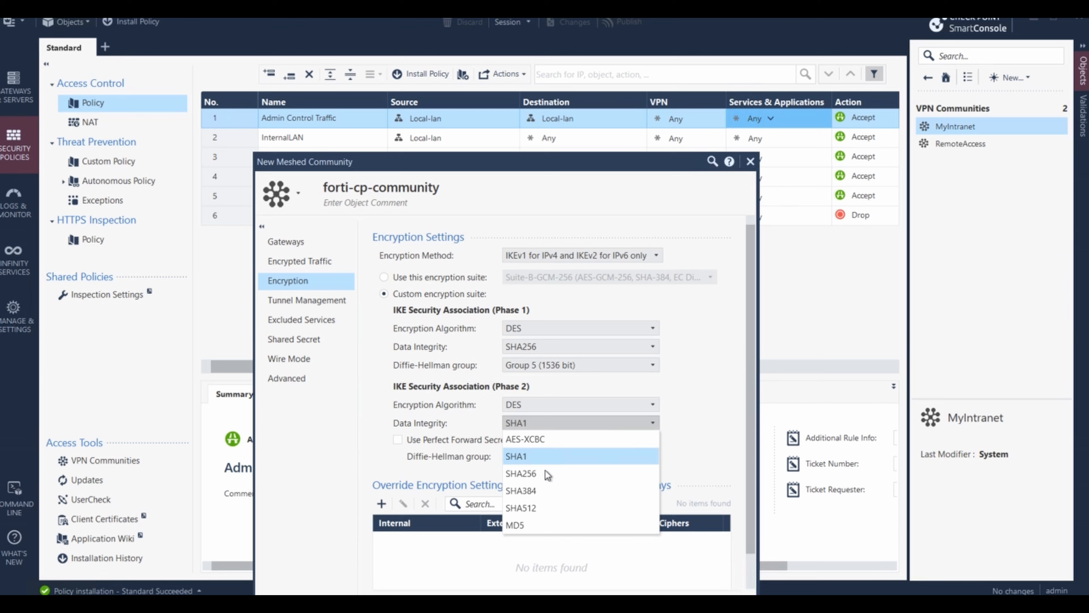
{"action": "left_click", "coordinate": [556, 473]}
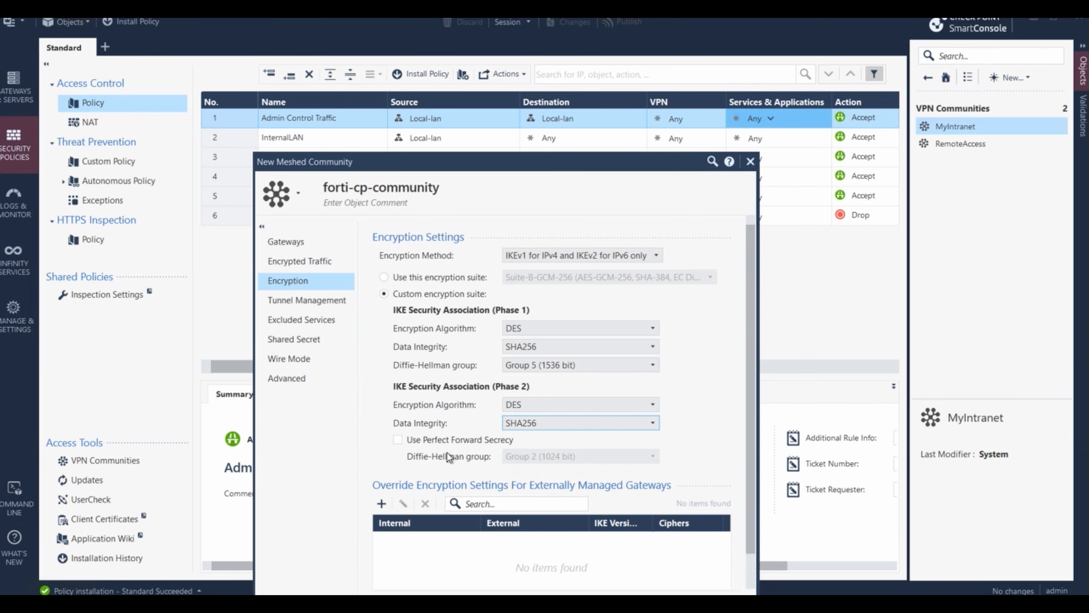
{"action": "left_click", "coordinate": [397, 439]}
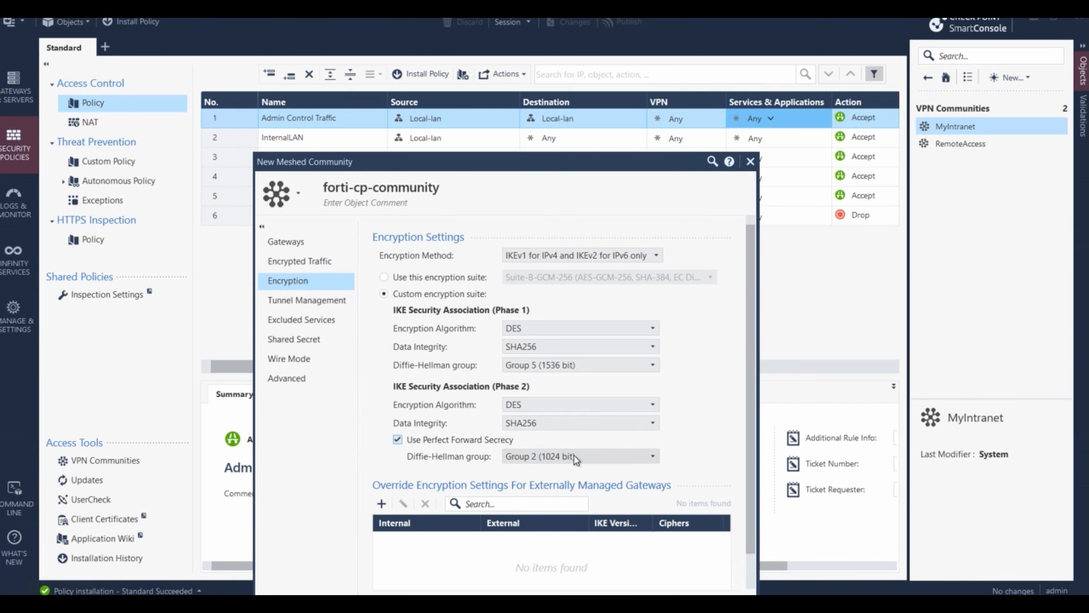
{"action": "left_click", "coordinate": [572, 457]}
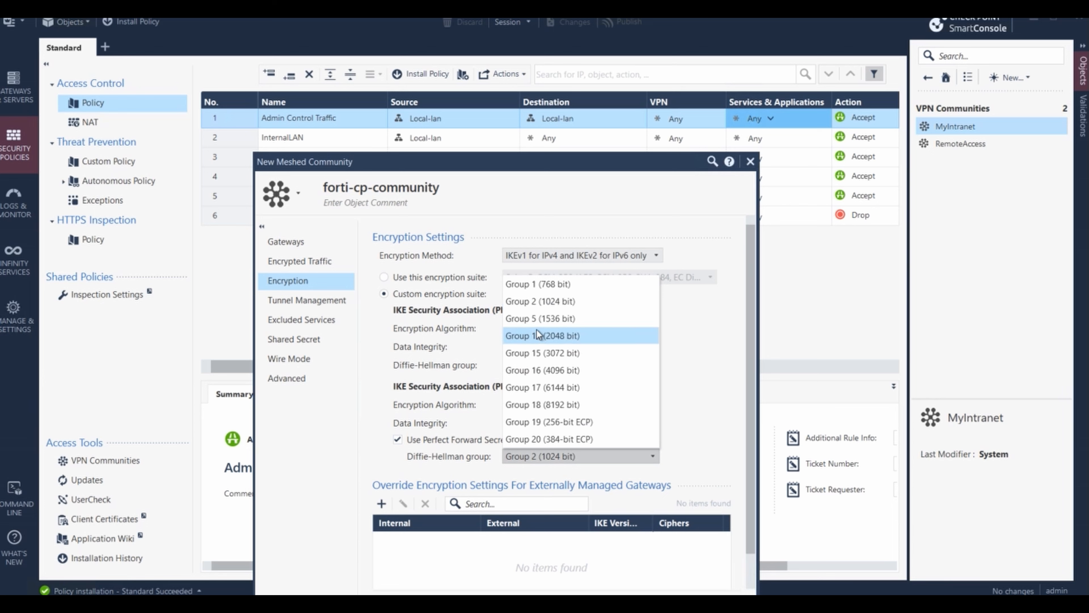
{"action": "left_click", "coordinate": [534, 322]}
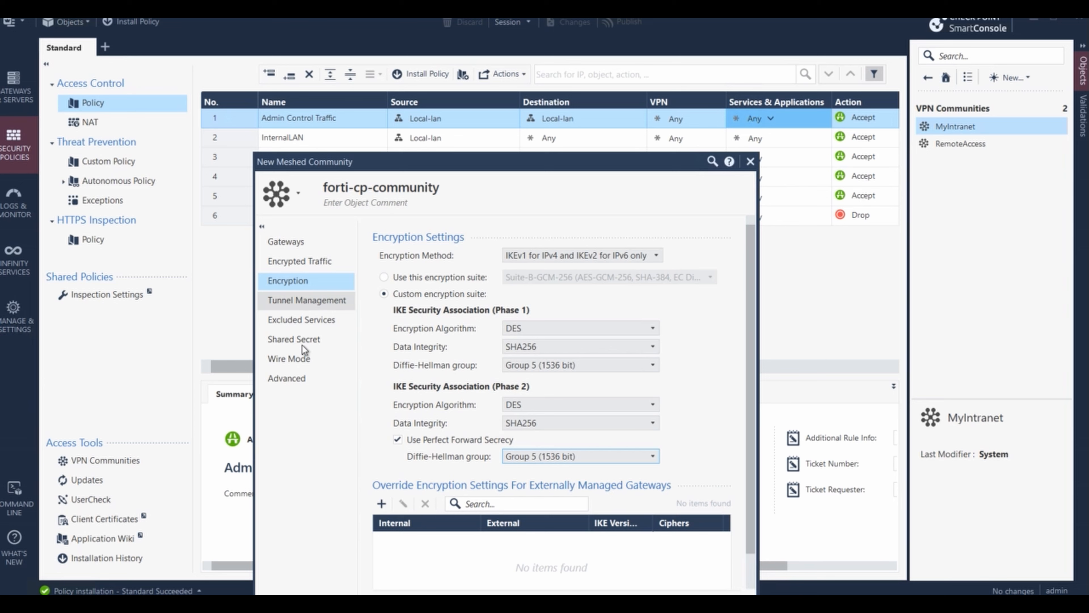
- Add gateways forti-5.5.5.6 and GW1 to forti-cp-community
{"action": "left_click", "coordinate": [293, 339]}
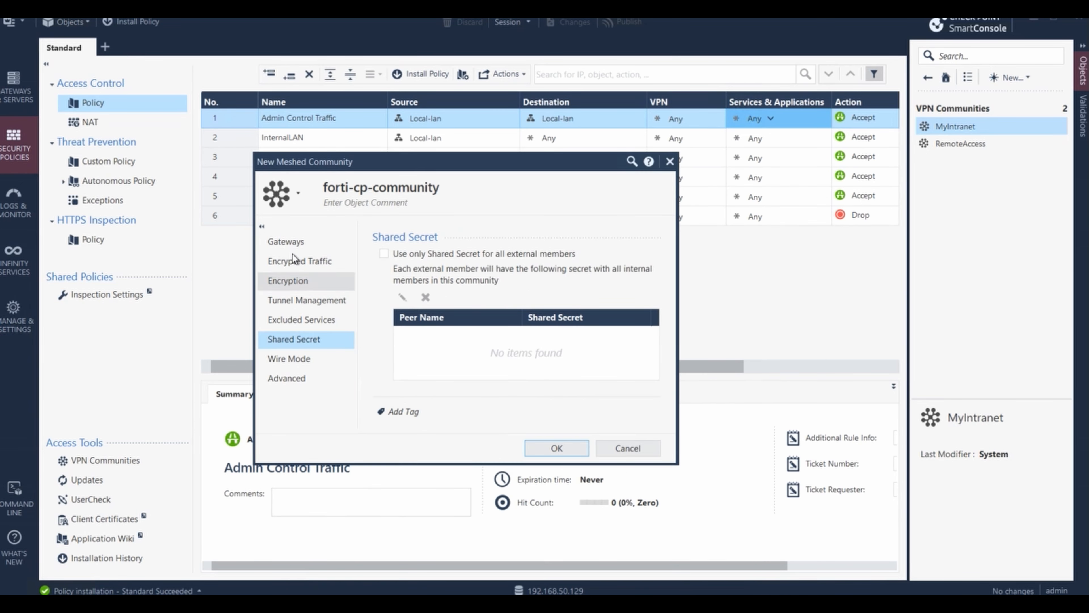
{"action": "left_click", "coordinate": [293, 244]}
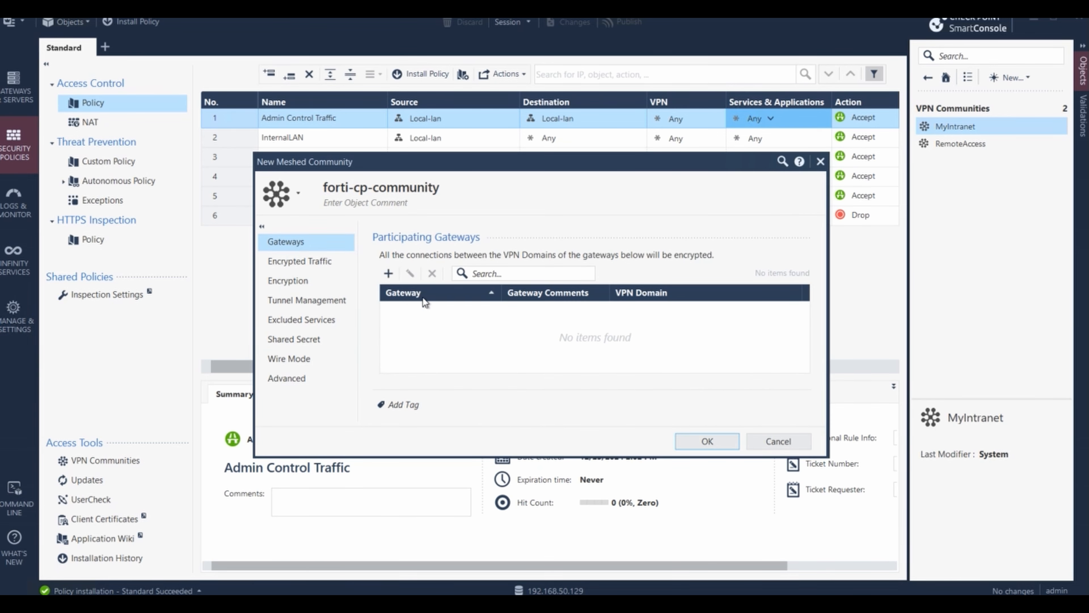
{"action": "left_click", "coordinate": [396, 279]}
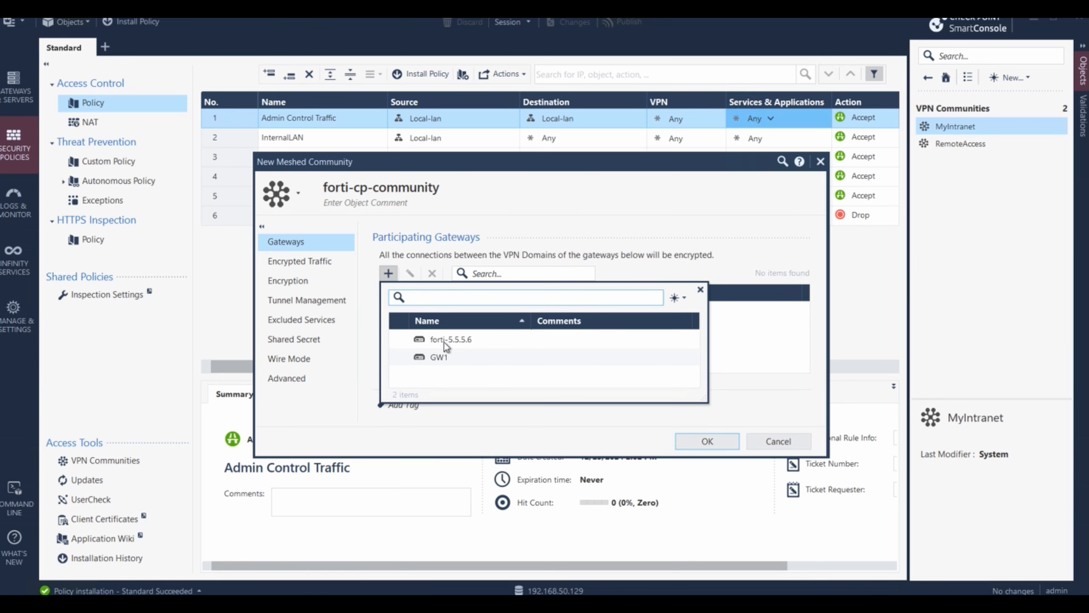
{"action": "left_click", "coordinate": [444, 340]}
{"action": "left_click", "coordinate": [388, 274]}
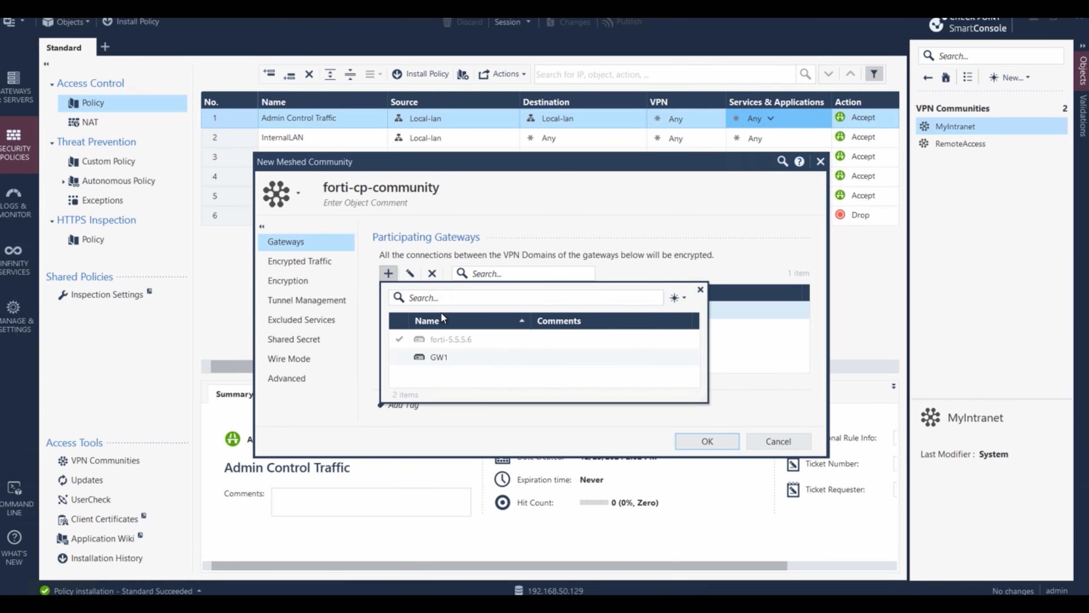
{"action": "left_click", "coordinate": [439, 357]}
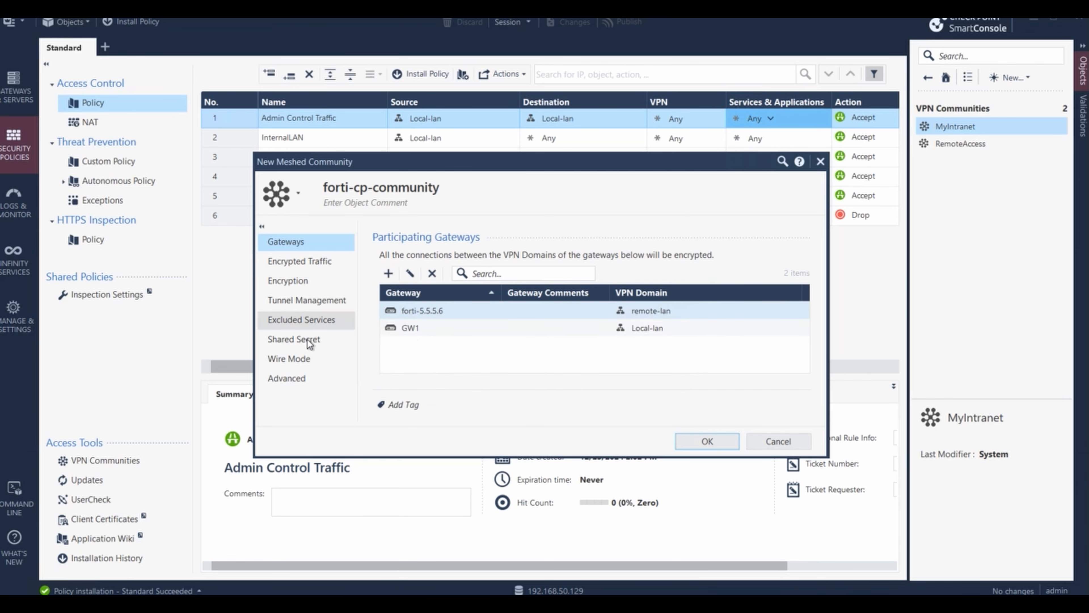
- Use only a shared secret for external members and enter the secret for peer forti-5.5.5.6
{"action": "left_click", "coordinate": [300, 340]}
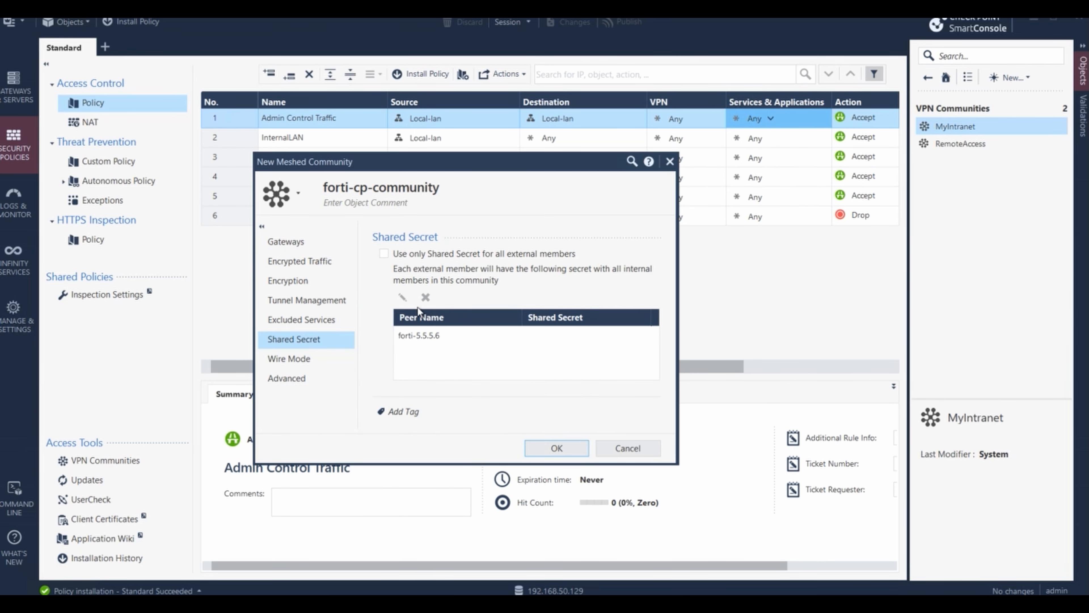
{"action": "left_click", "coordinate": [384, 254]}
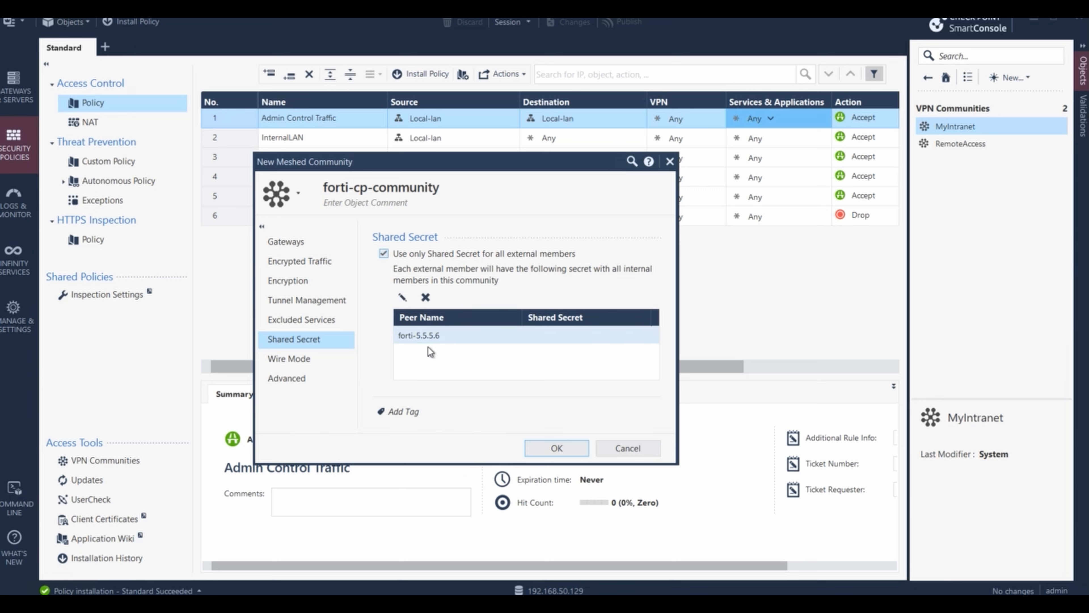
{"action": "left_click", "coordinate": [425, 336]}
{"action": "left_click", "coordinate": [411, 300]}
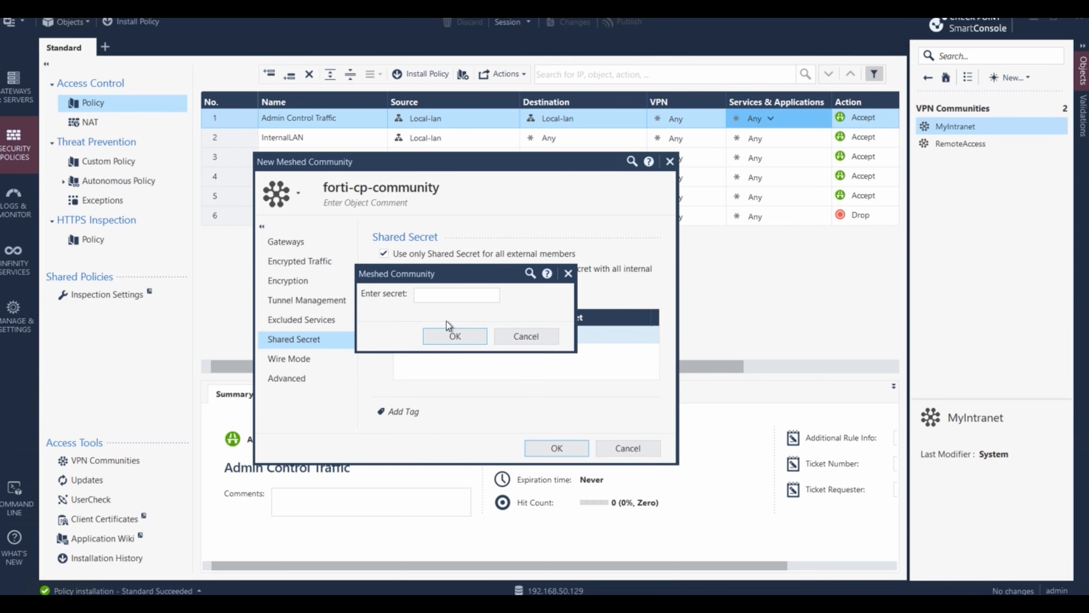
{"action": "left_click", "coordinate": [440, 301]}
{"action": "left_click", "coordinate": [472, 337]}
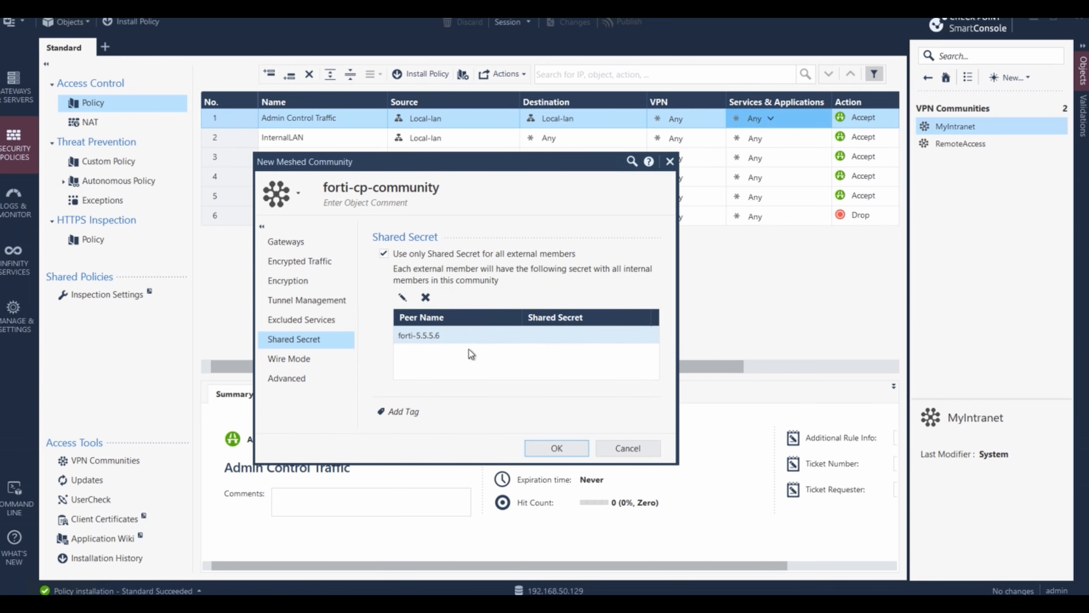
{"action": "left_click", "coordinate": [306, 382]}
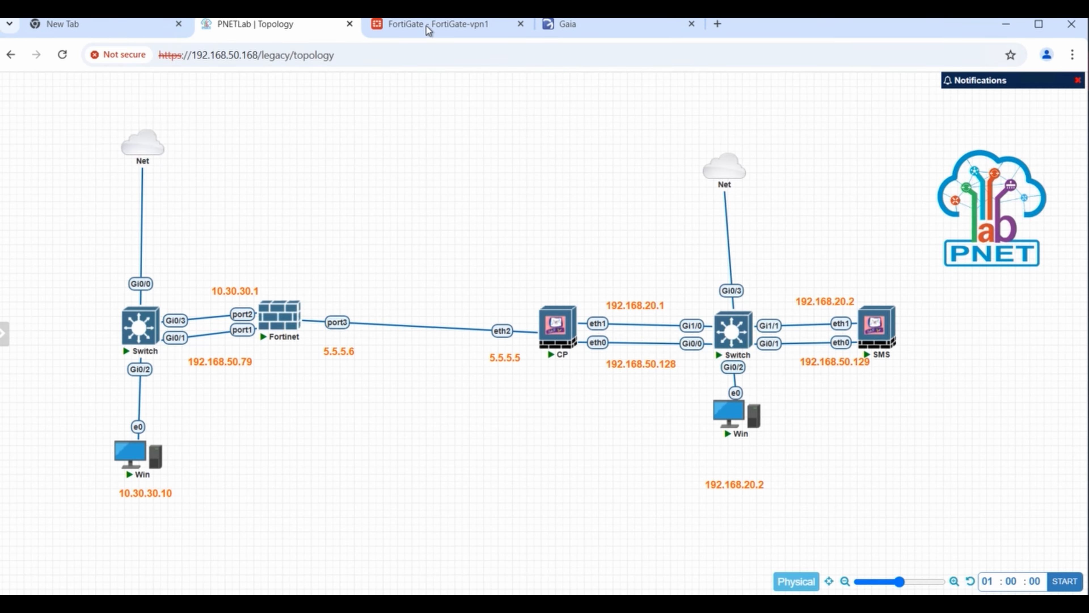
- In FortiGate, open the vpns2s-cp-forti IPsec tunnel for editing
{"action": "left_click", "coordinate": [427, 25]}
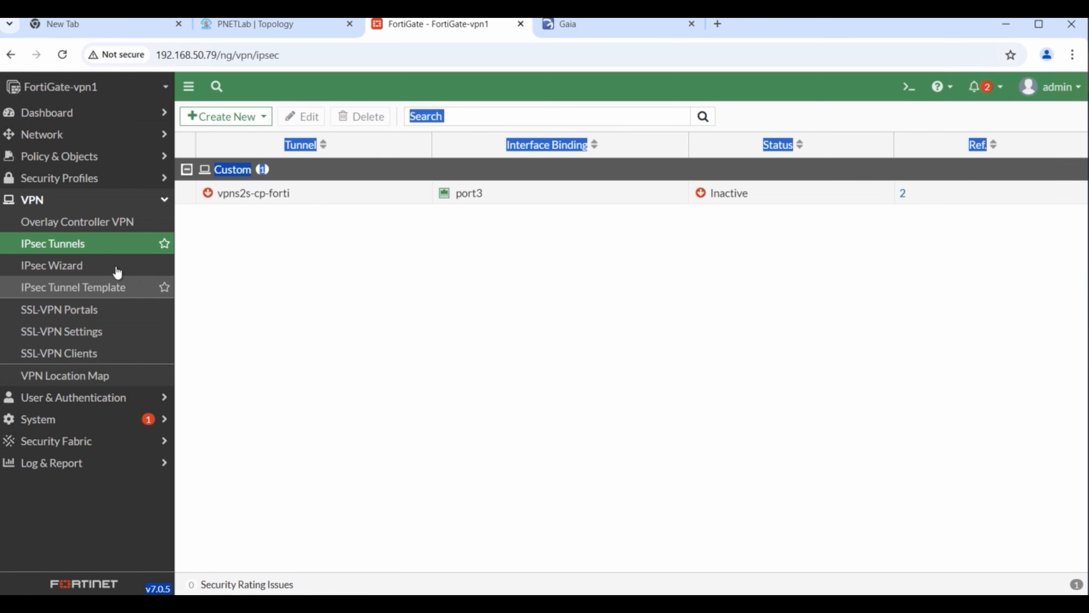
{"action": "left_click", "coordinate": [107, 262]}
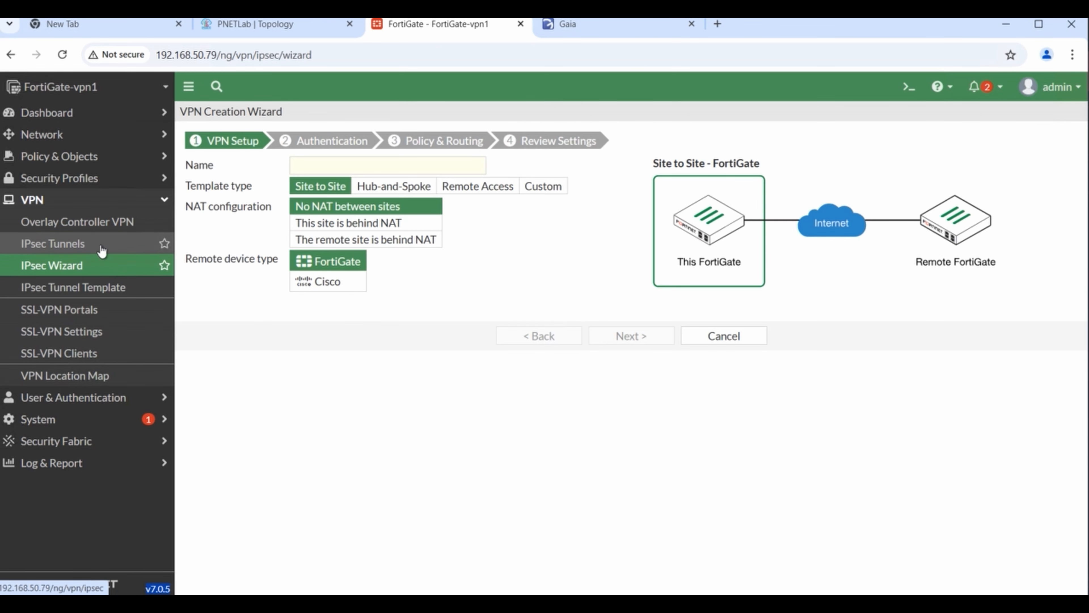
{"action": "left_click", "coordinate": [101, 245]}
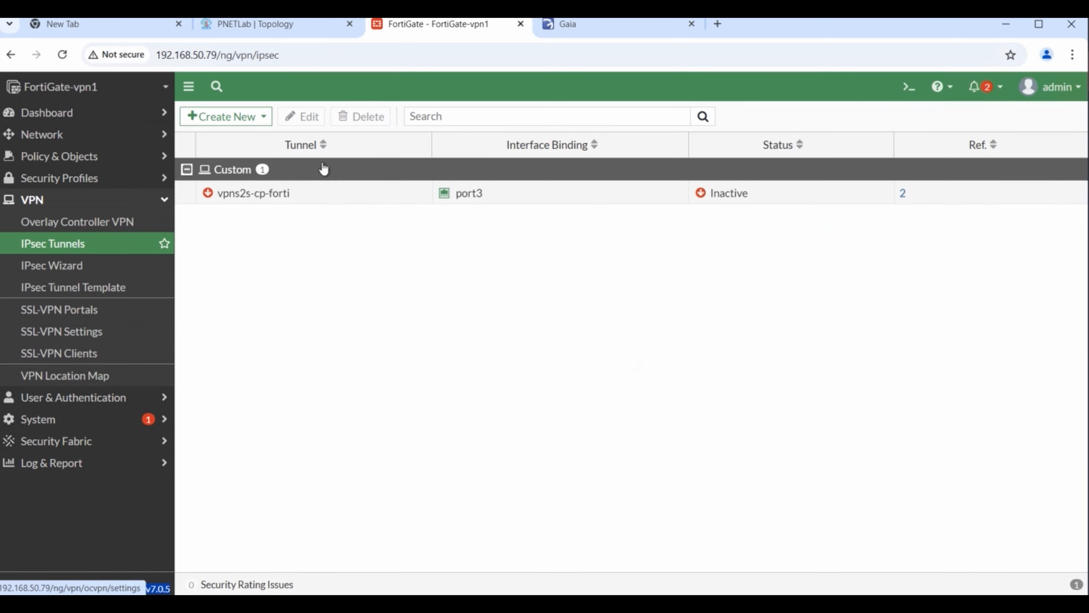
{"action": "left_click", "coordinate": [248, 200]}
{"action": "left_click", "coordinate": [304, 115]}
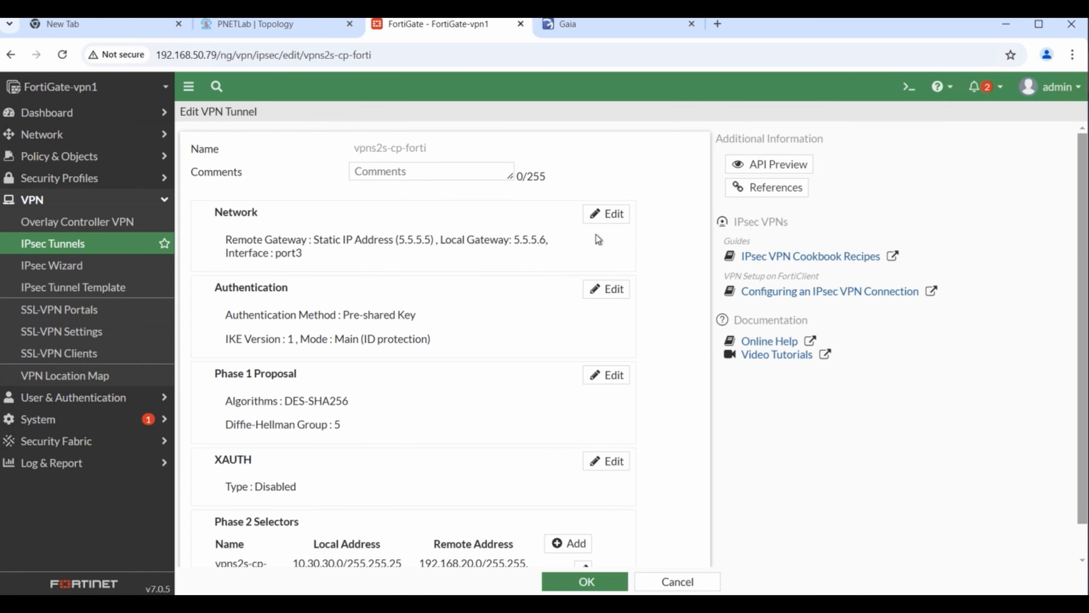
{"action": "scroll", "coordinate": [509, 297], "scroll_direction": "down", "scroll_amount": 1}
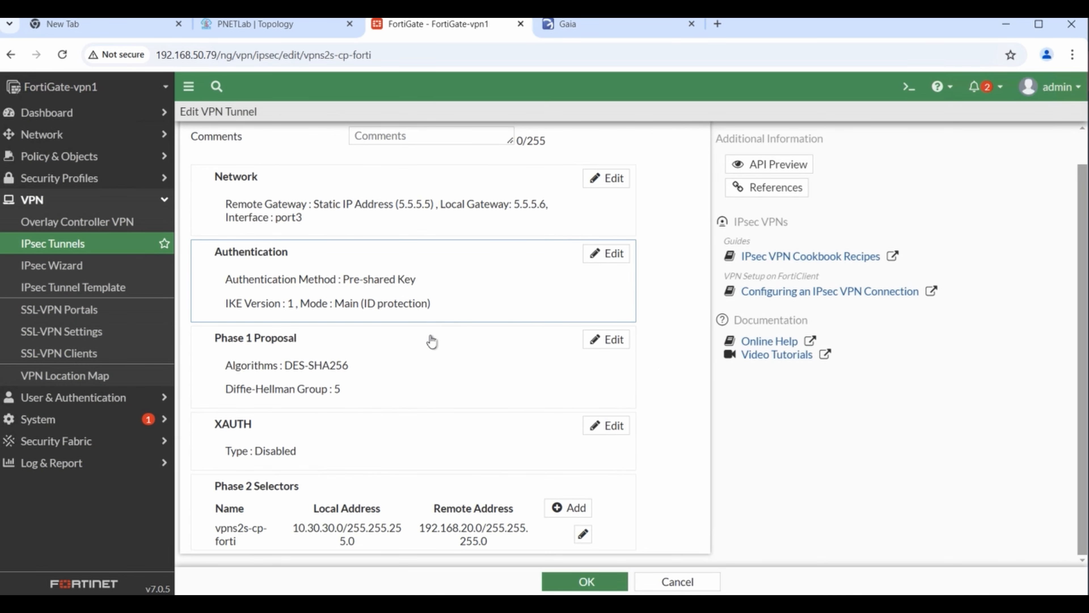
{"action": "scroll", "coordinate": [450, 334], "scroll_direction": "up", "scroll_amount": 1}
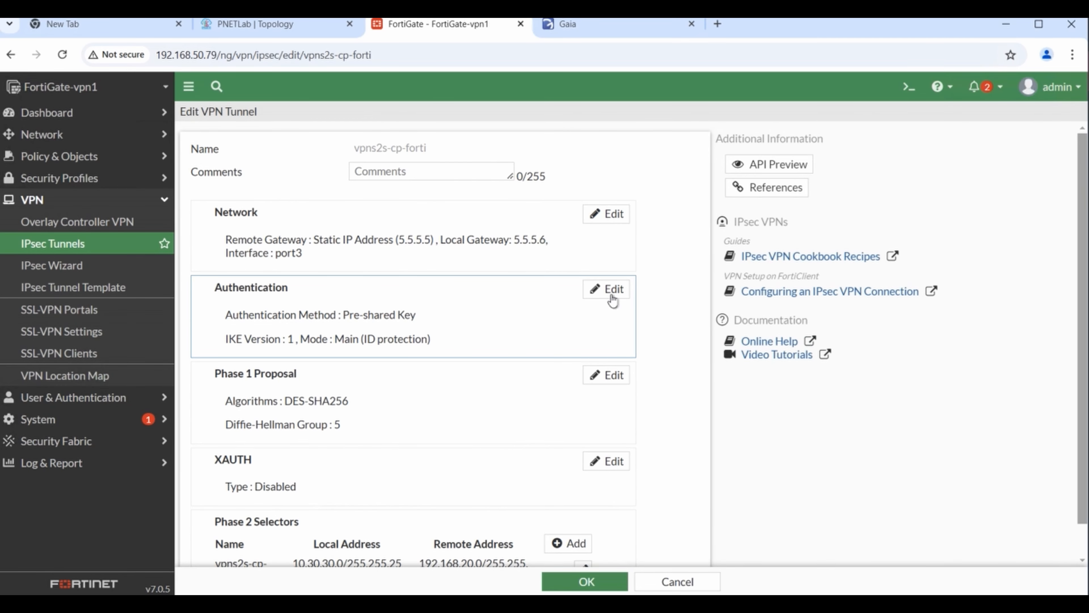
{"action": "scroll", "coordinate": [506, 330], "scroll_direction": "down", "scroll_amount": 1}
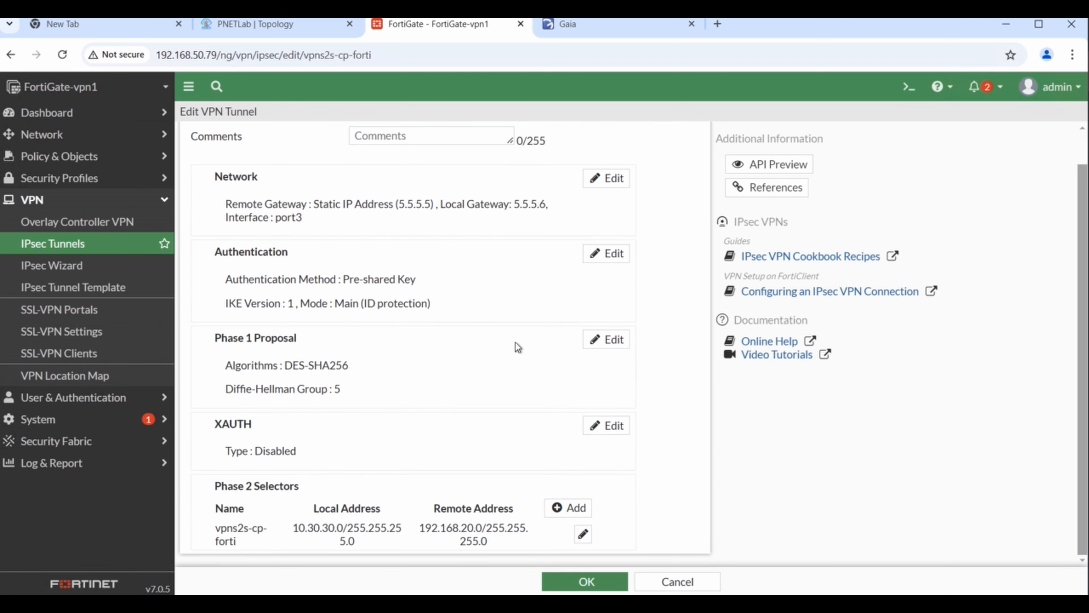
- Copy the 86400-second key lifetime from the tunnel's Phase 1 proposal
{"action": "left_click", "coordinate": [614, 339]}
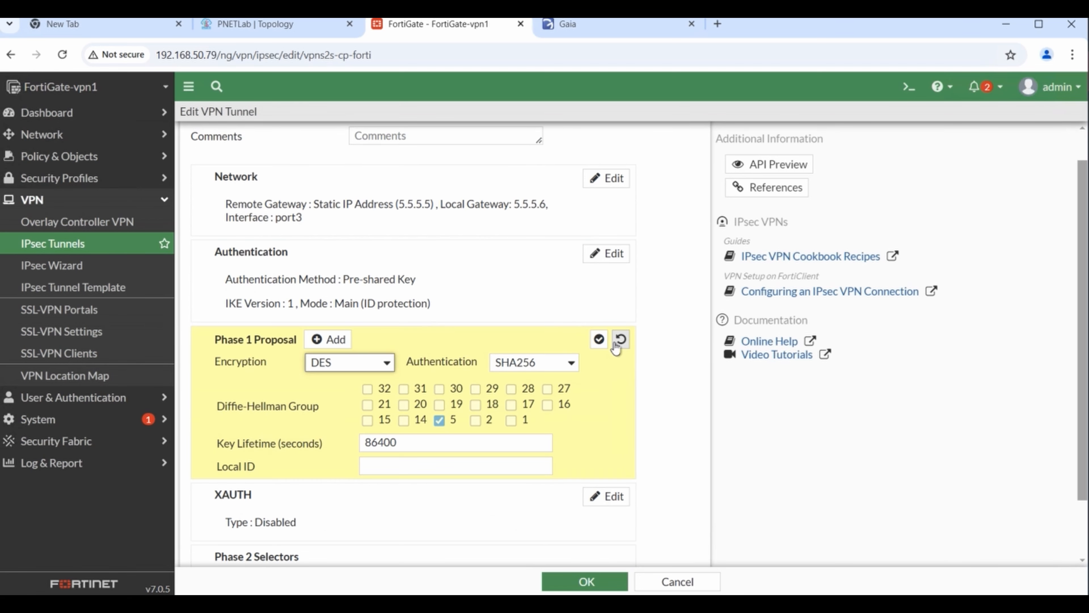
{"action": "scroll", "coordinate": [507, 411], "scroll_direction": "down", "scroll_amount": 2}
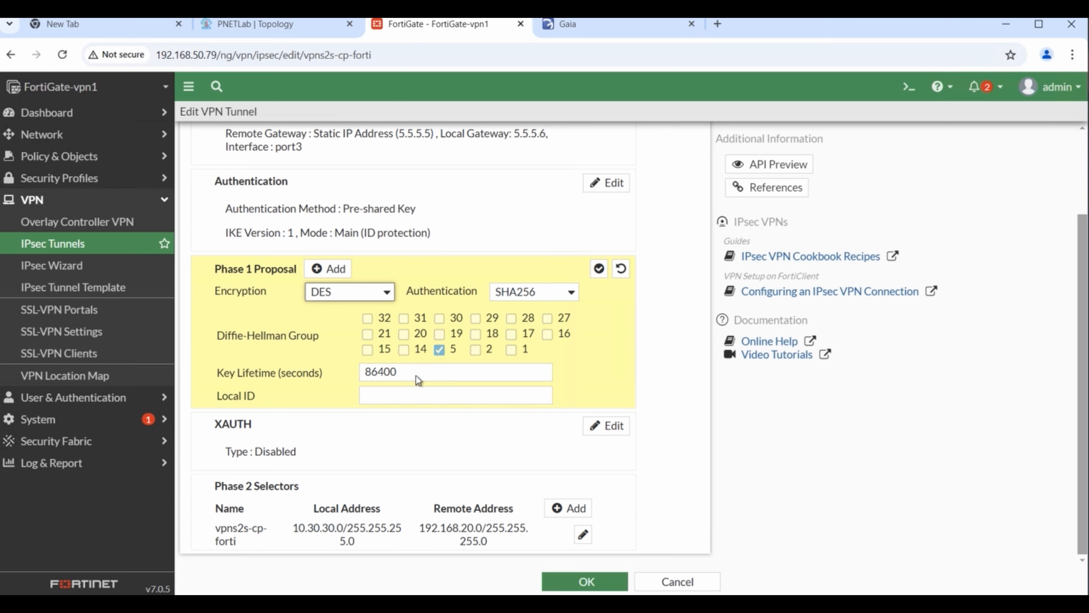
{"action": "double_click", "coordinate": [396, 372]}
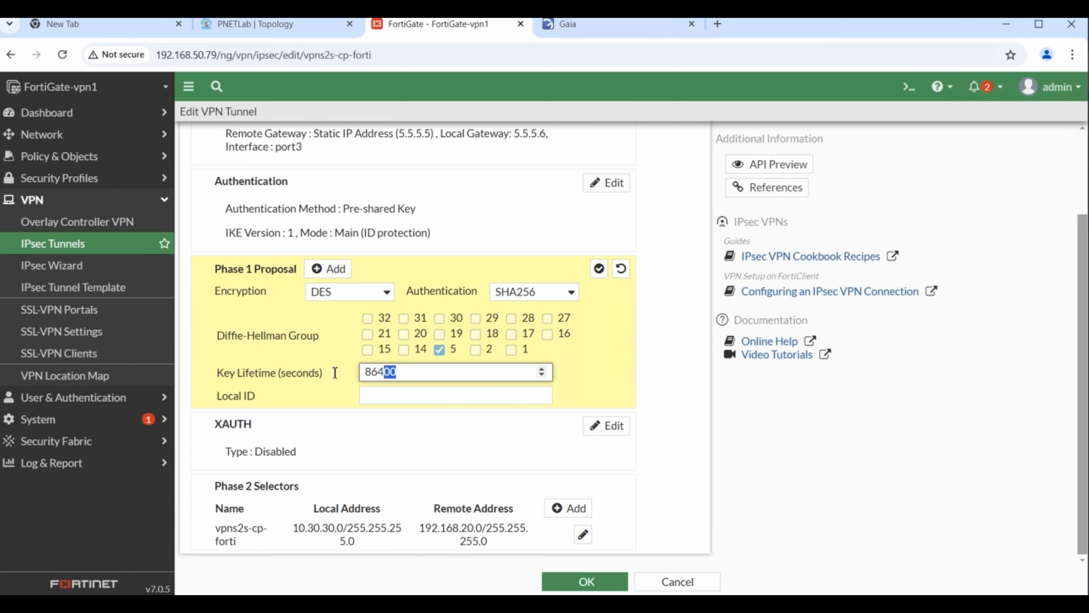
{"action": "right_click", "coordinate": [391, 373]}
{"action": "left_click", "coordinate": [424, 68]}
- Search Google for 'sec to min' and convert 86400 seconds, giving 1440 minutes
{"action": "left_click", "coordinate": [717, 24]}
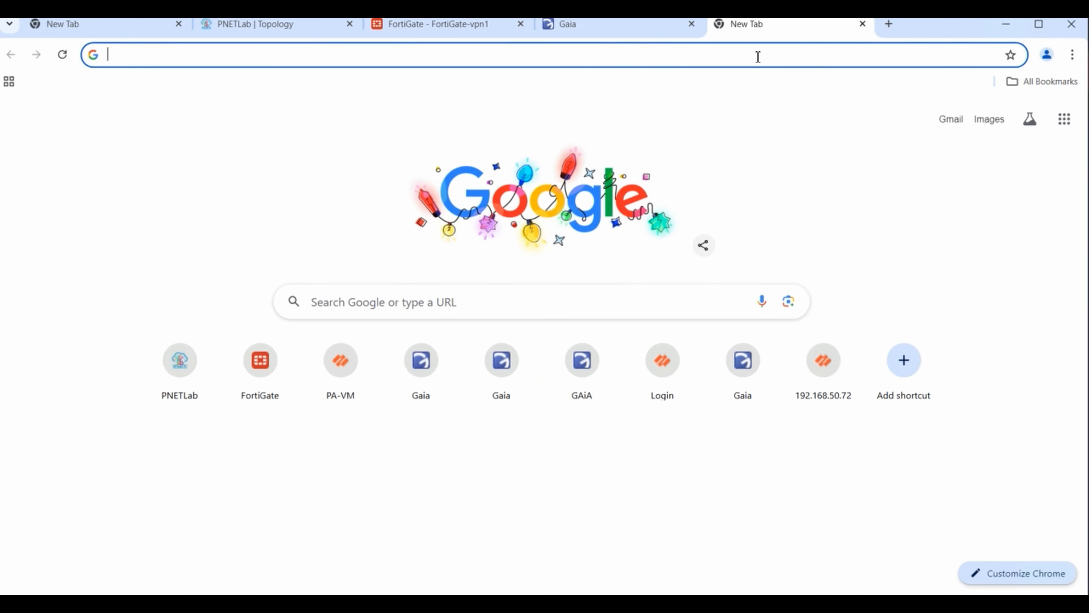
{"action": "type", "text": "sec  t"}
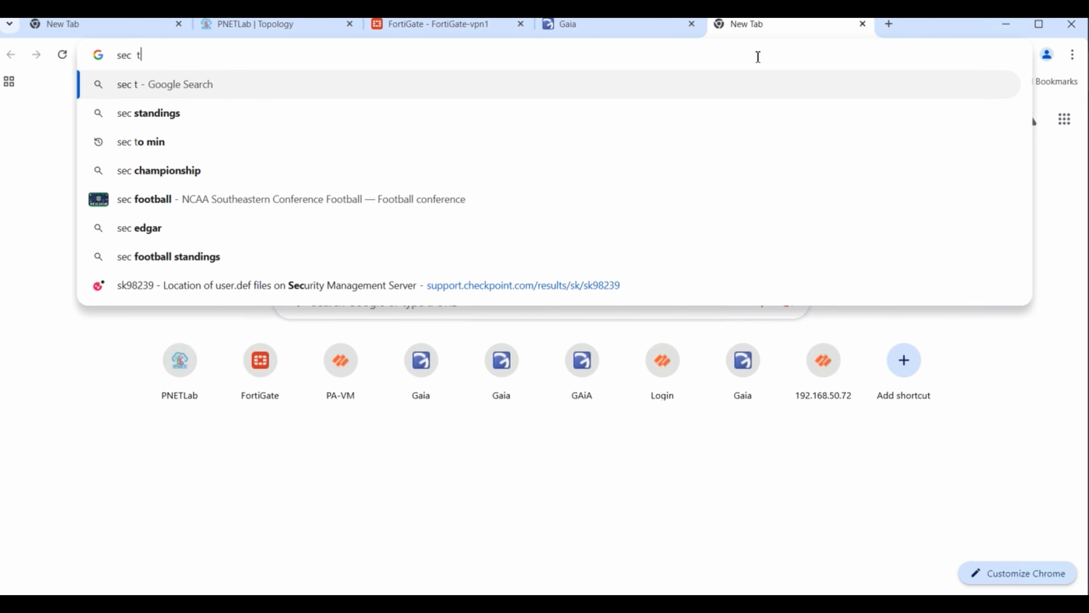
{"action": "type", "text": "o min"}
{"action": "key", "text": "Return"}
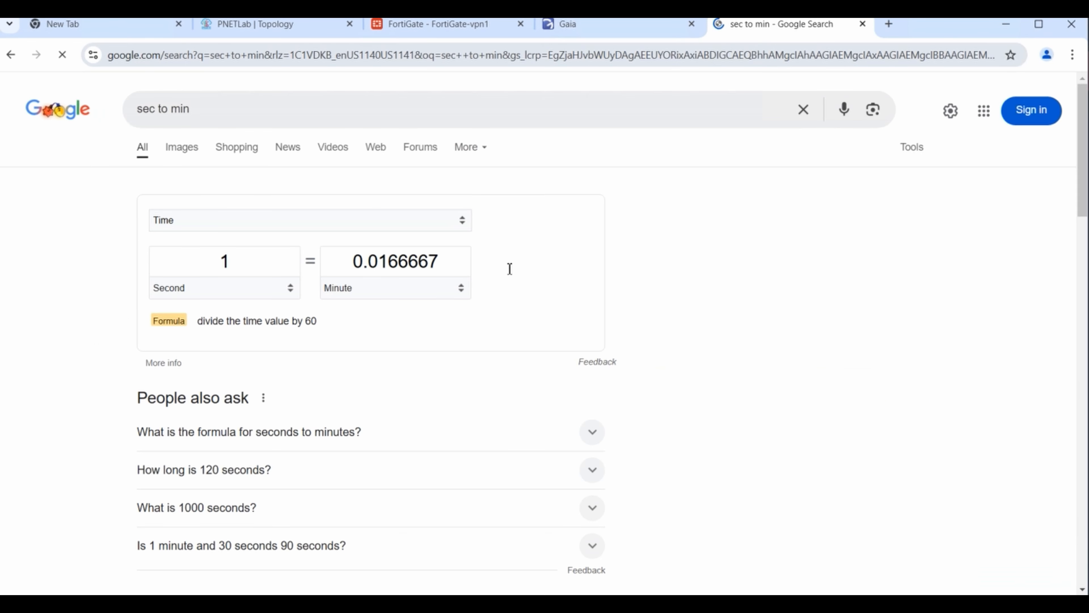
{"action": "left_click", "coordinate": [157, 258]}
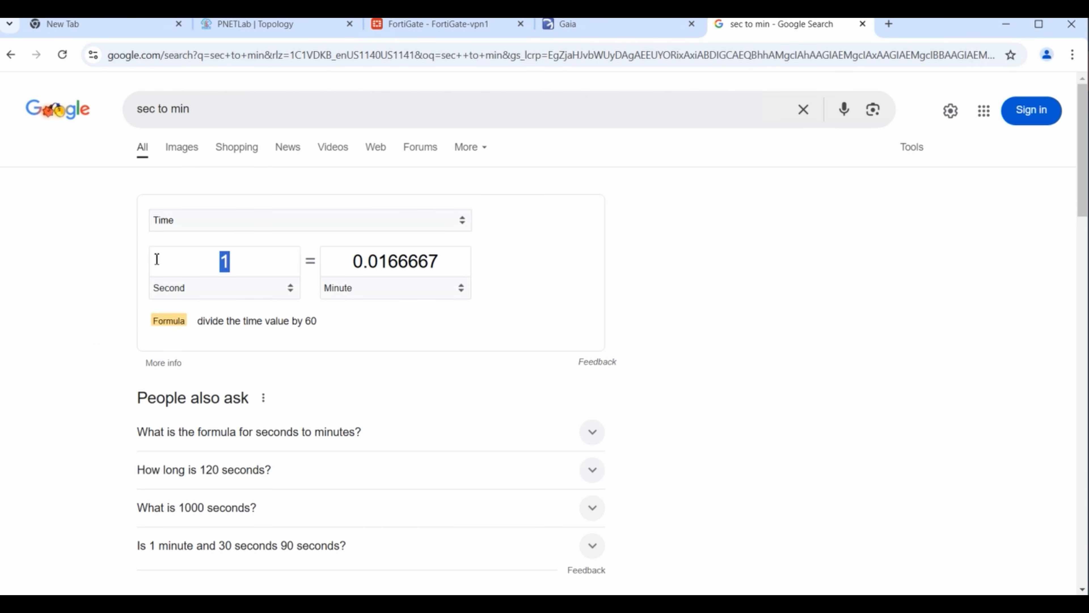
{"action": "type", "text": "86400"}
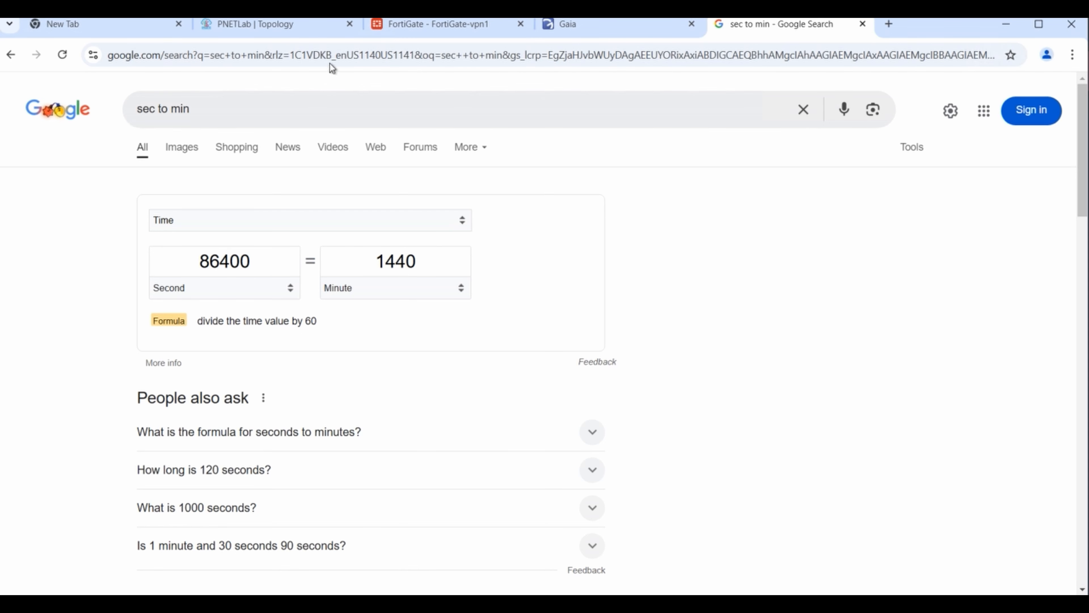
- Set forti-cp-community's IPsec renegotiation to 86400 seconds and save it despite the insecure-algorithm warnings
{"action": "mouse_move", "coordinate": [539, 604]}
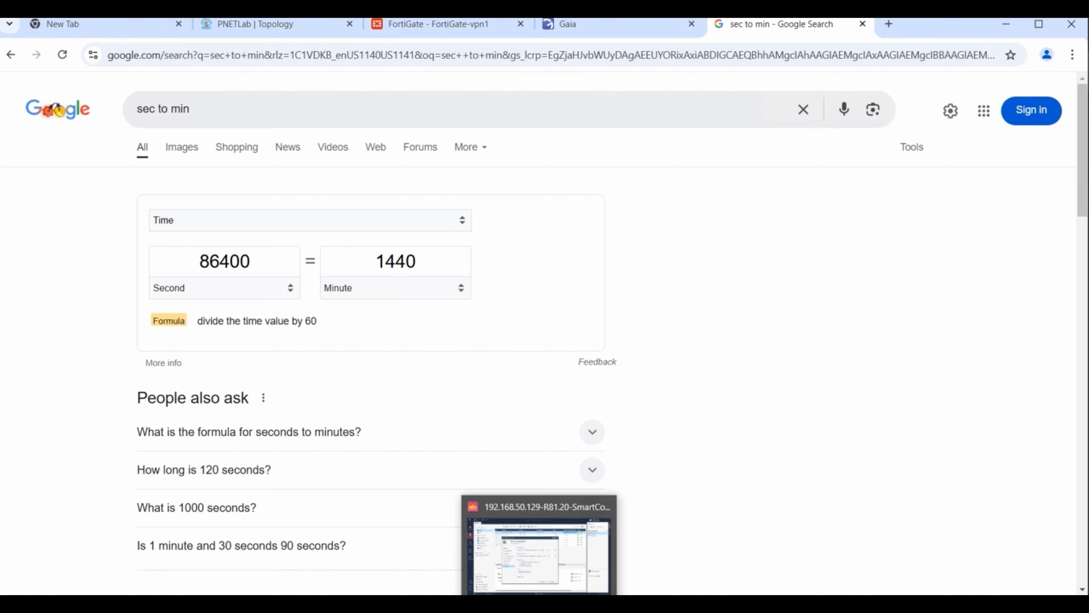
{"action": "left_click", "coordinate": [539, 553]}
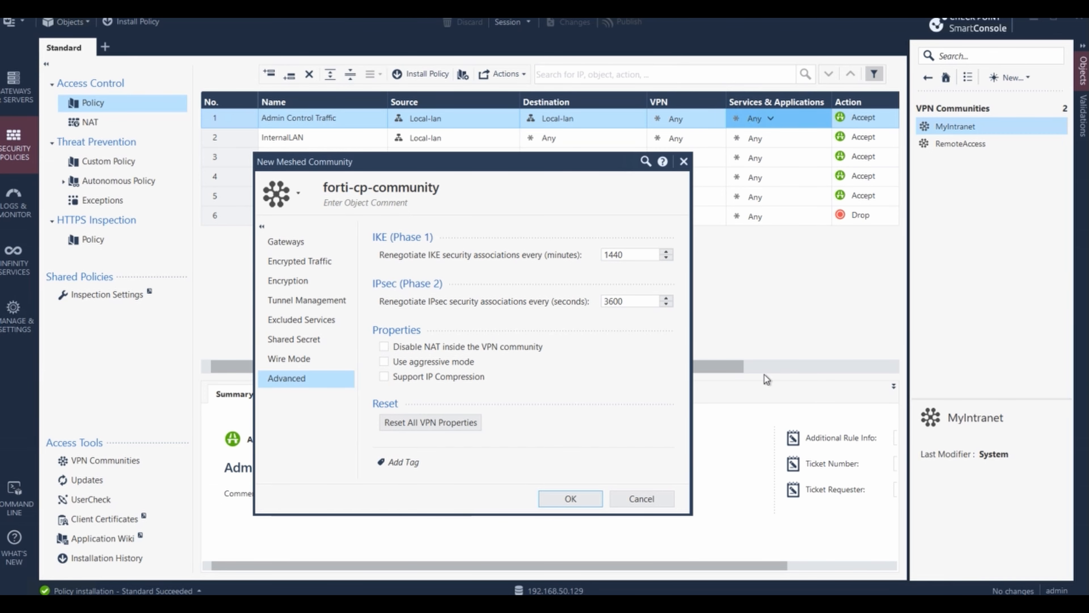
{"action": "left_click_drag", "start_coordinate": [623, 302], "coordinate": [533, 301]}
{"action": "type", "text": "86400"}
{"action": "left_click", "coordinate": [606, 384]}
{"action": "left_click", "coordinate": [580, 499]}
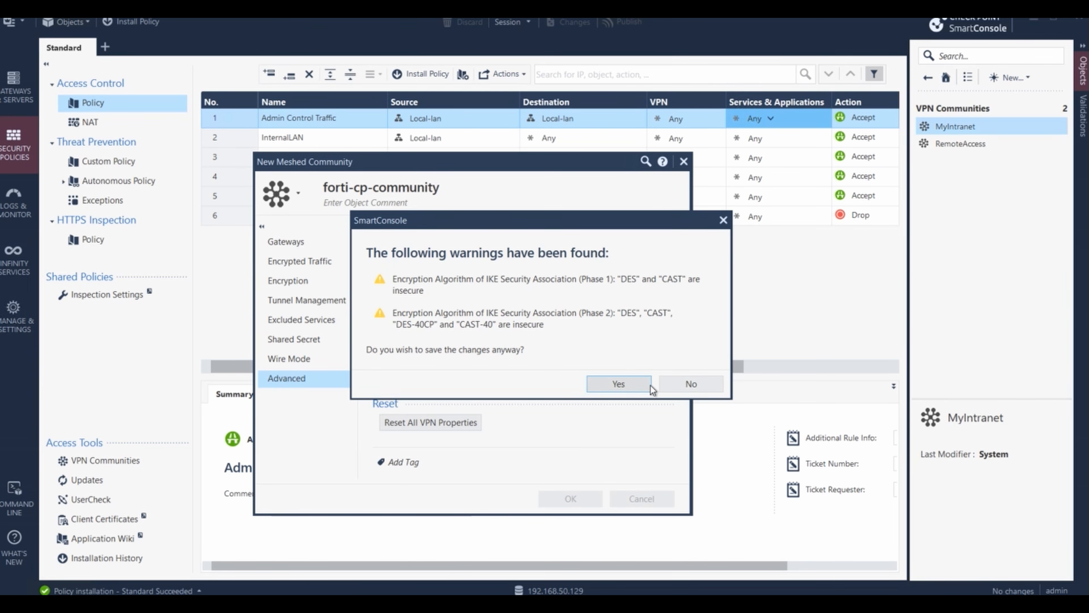
{"action": "left_click", "coordinate": [623, 384]}
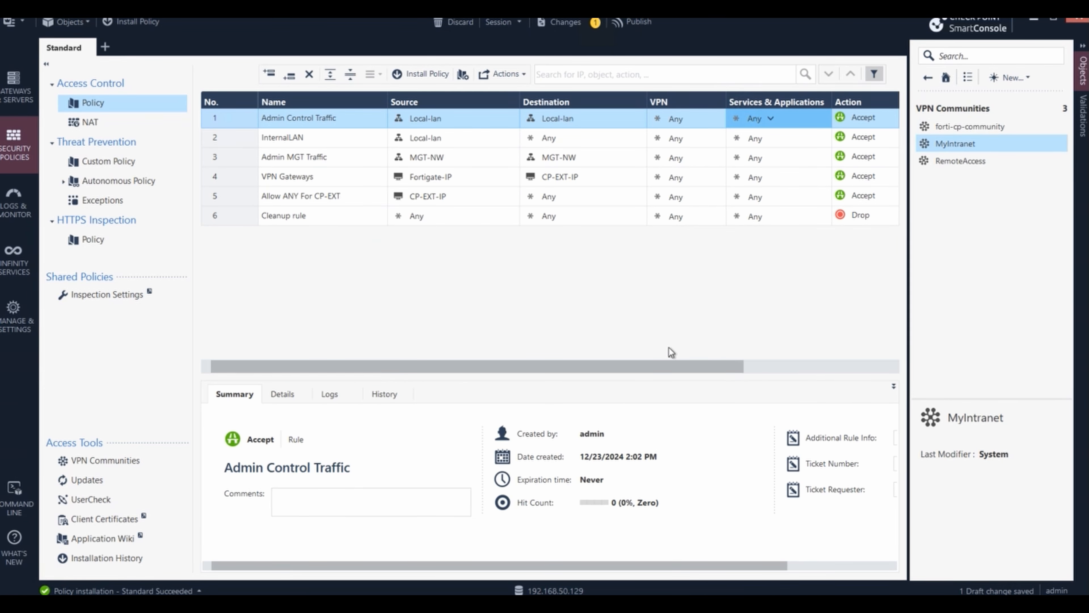
- Publish the SmartConsole session changes
{"action": "left_click", "coordinate": [634, 25]}
{"action": "left_click", "coordinate": [615, 406]}
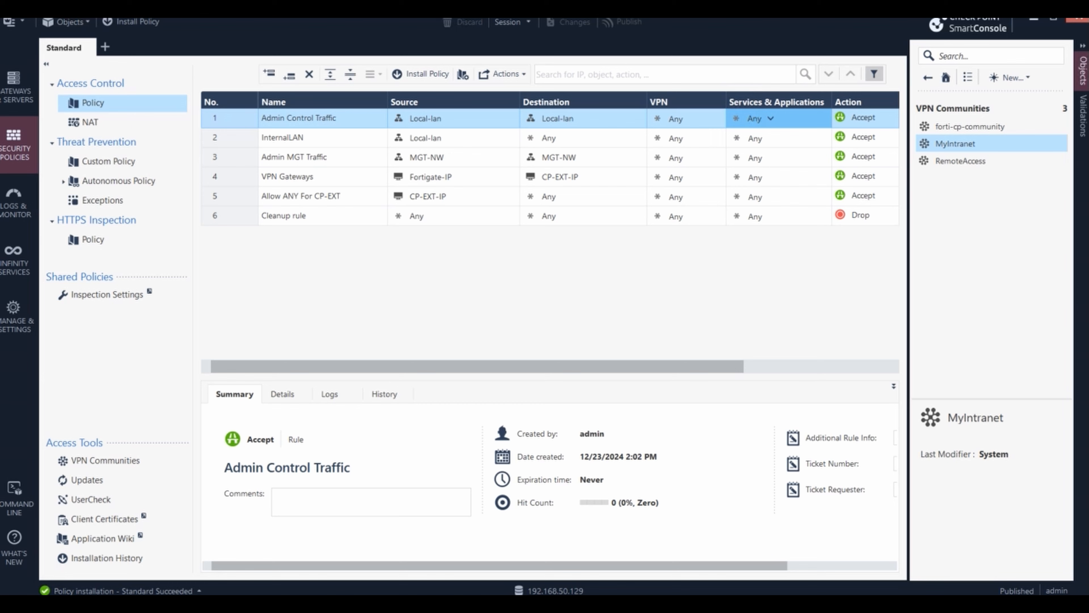
{"action": "key", "text": "alt+Tab"}
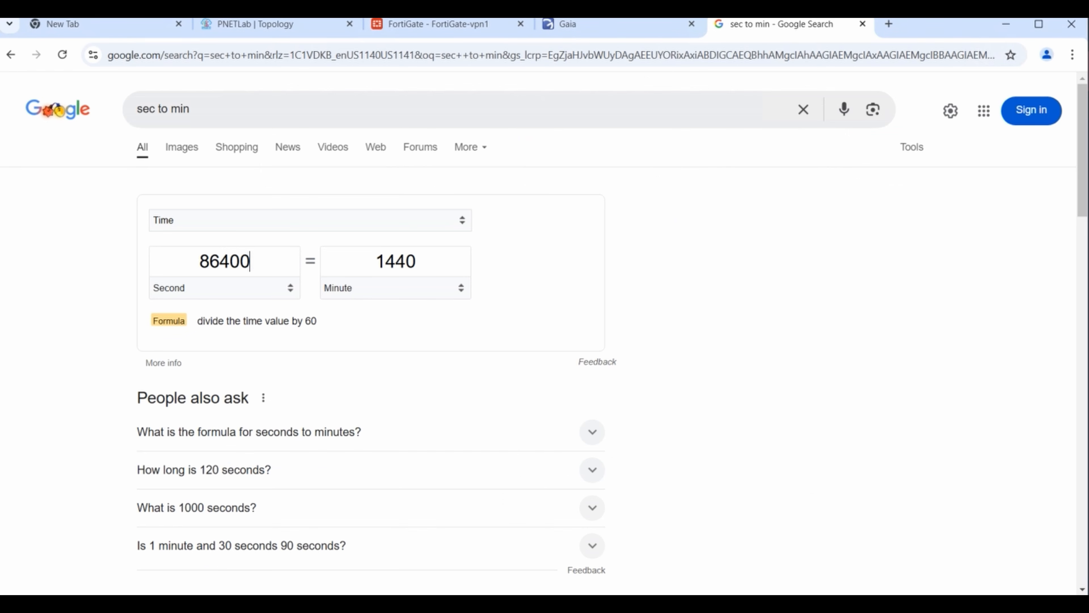
- Override GW1's configuration lock on the IPv4 Static Routes page and start adding a route
{"action": "left_click", "coordinate": [577, 26]}
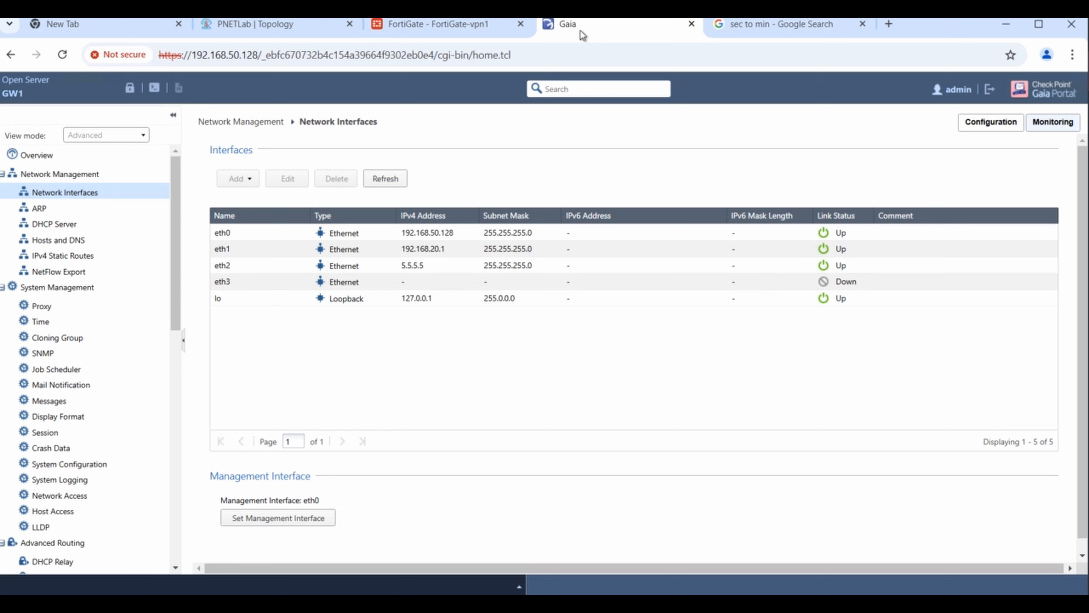
{"action": "left_click", "coordinate": [64, 256]}
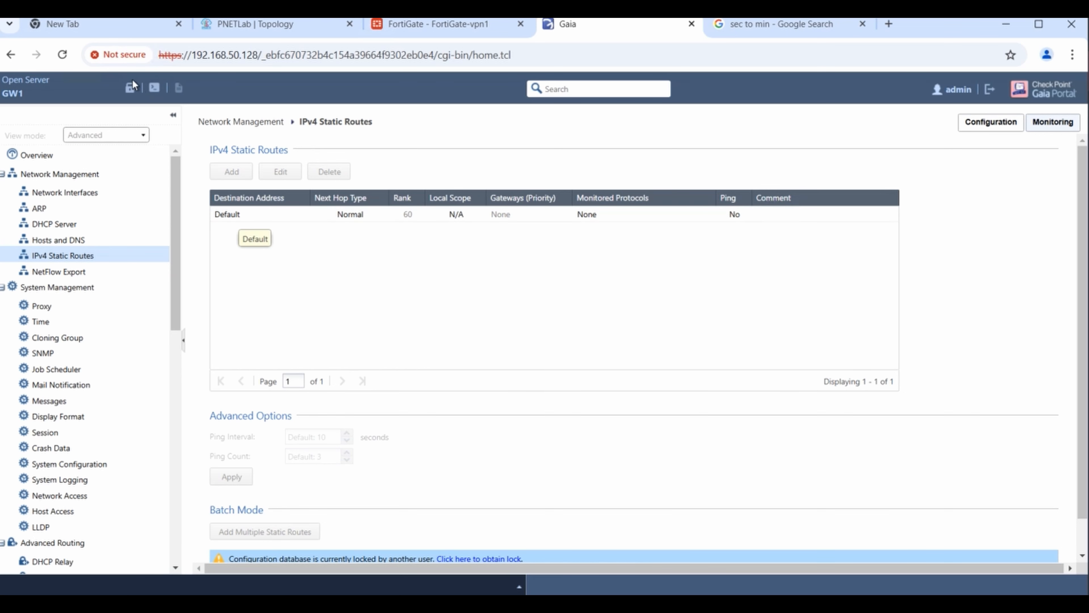
{"action": "left_click", "coordinate": [130, 88]}
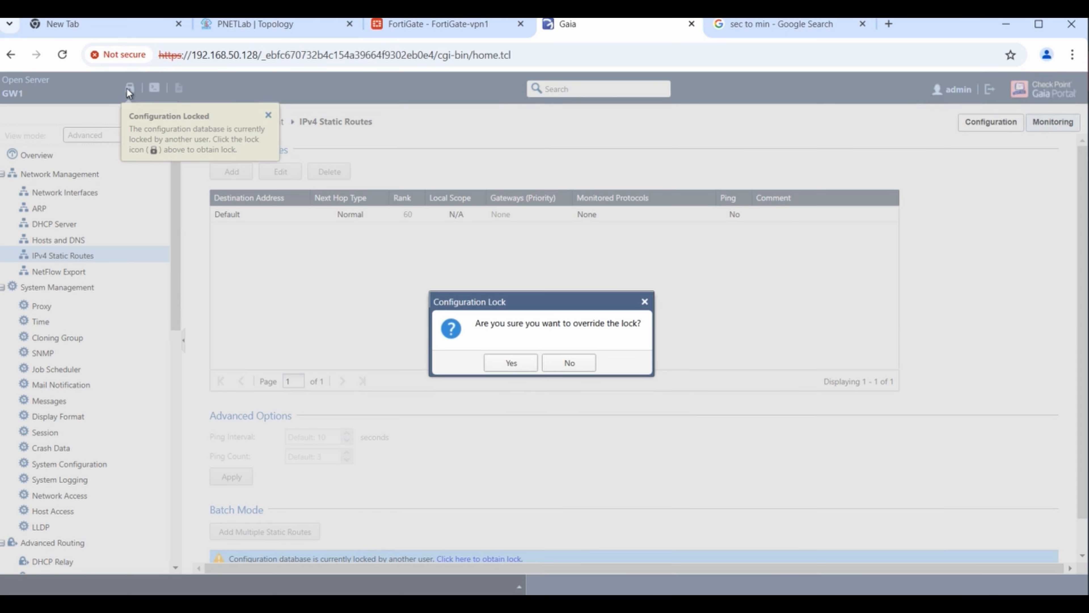
{"action": "left_click", "coordinate": [503, 364]}
{"action": "left_click", "coordinate": [231, 171]}
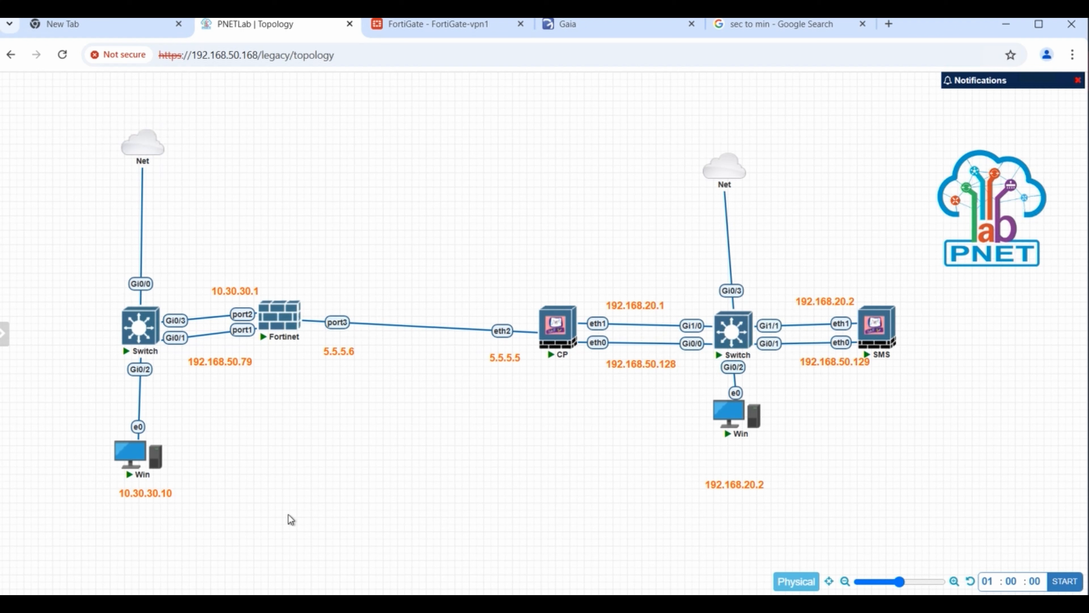
- Enter destination 10.30.30.0 with subnet mask 255.255.255.0 for the new static route
{"action": "left_click", "coordinate": [241, 28]}
{"action": "left_click", "coordinate": [584, 30]}
{"action": "type", "text": "10"}
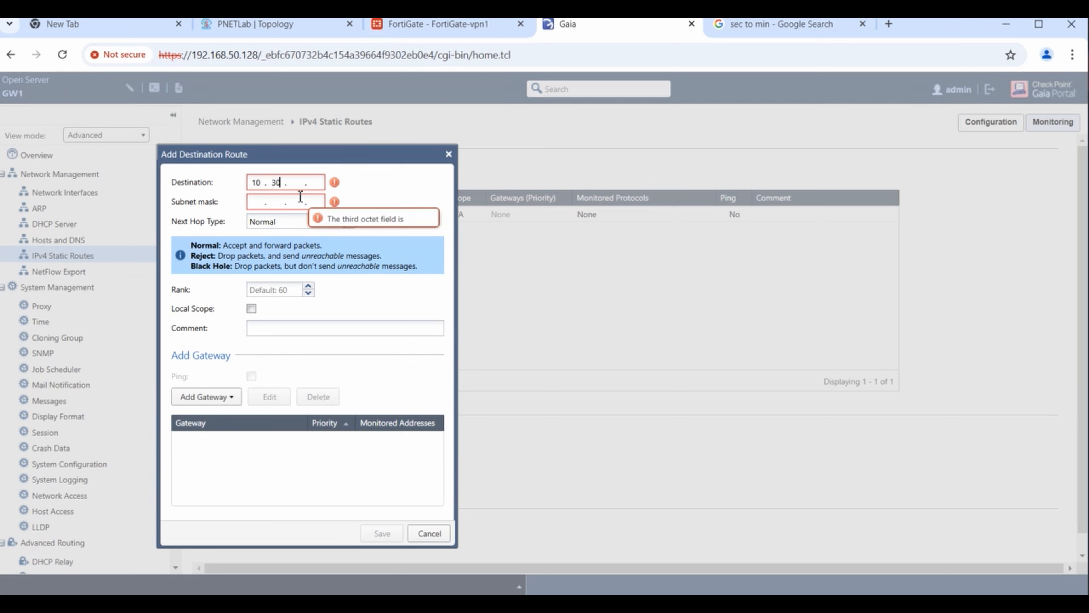
{"action": "type", "text": ".30"}
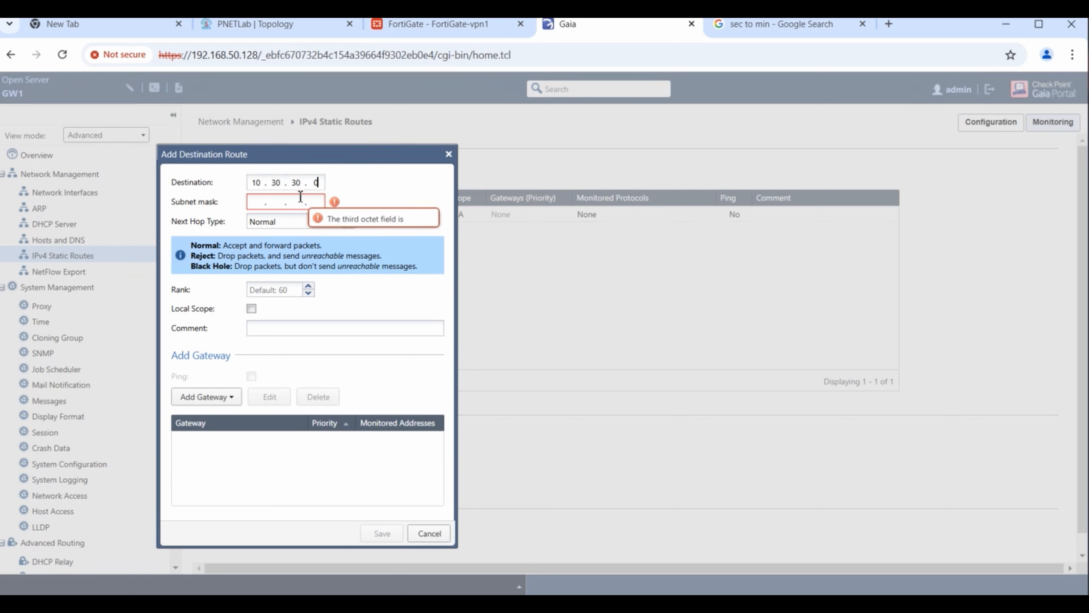
{"action": "left_click", "coordinate": [255, 207]}
{"action": "type", "text": "255 . 255 . 255 . 0"}
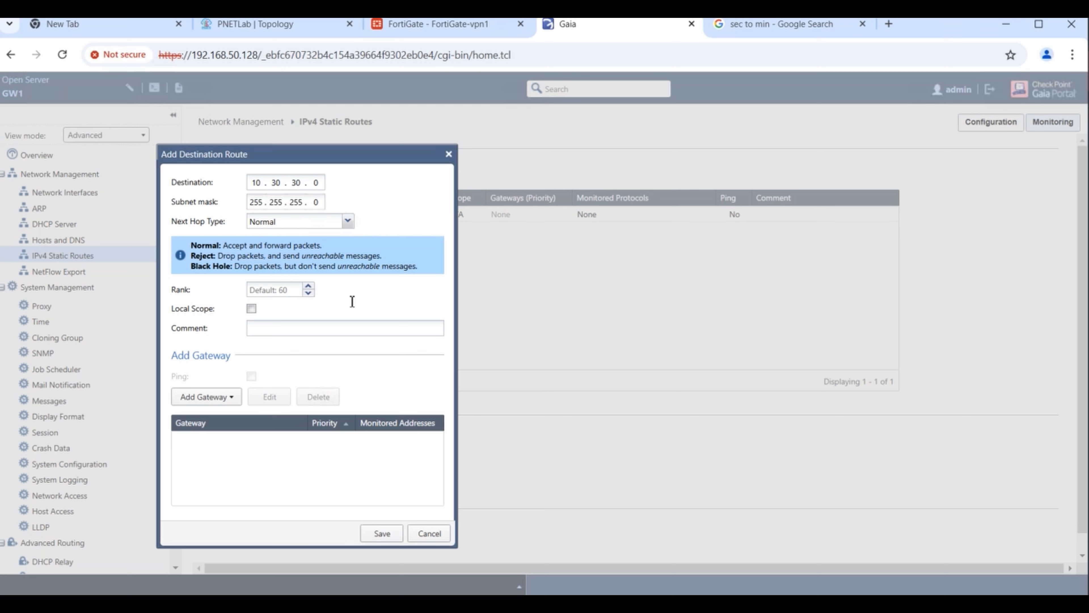
- Add next-hop gateway IP 5.5.5.6 and save the static route
{"action": "left_click", "coordinate": [232, 402]}
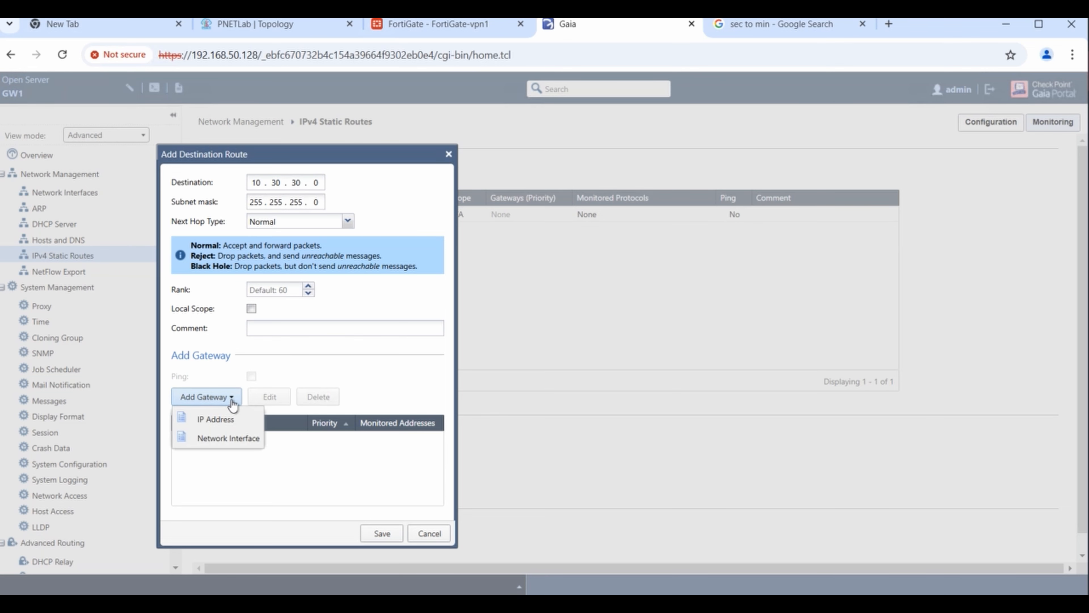
{"action": "left_click", "coordinate": [215, 419]}
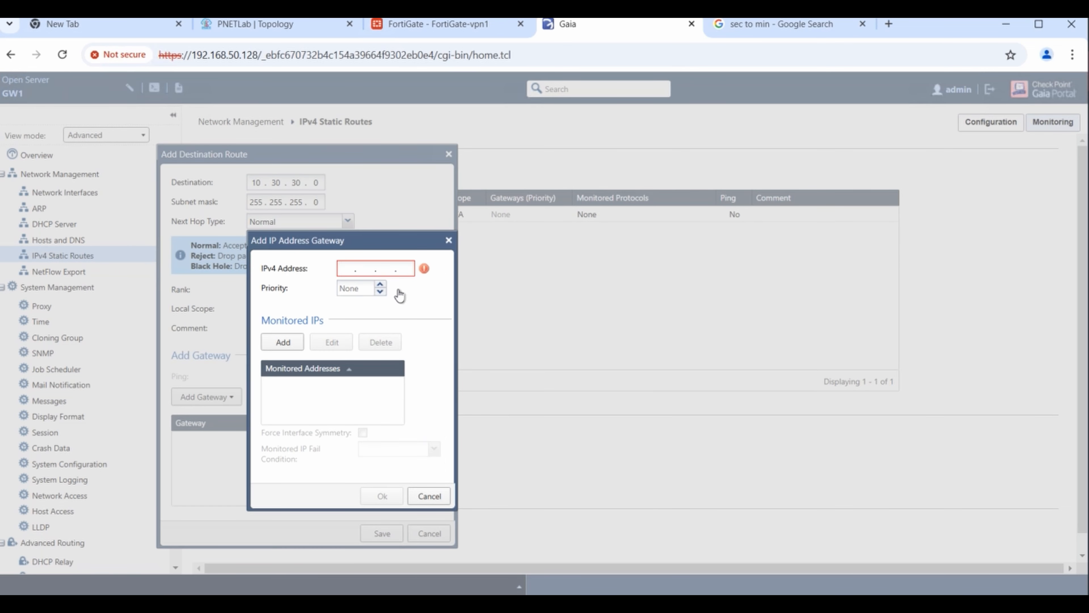
{"action": "left_click", "coordinate": [233, 29]}
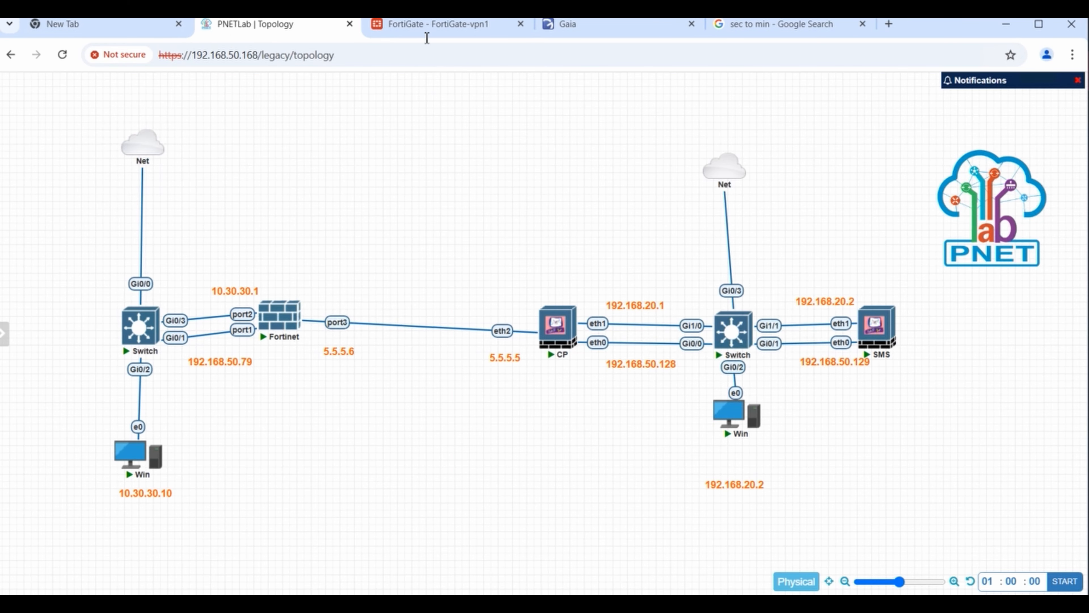
{"action": "left_click", "coordinate": [616, 34]}
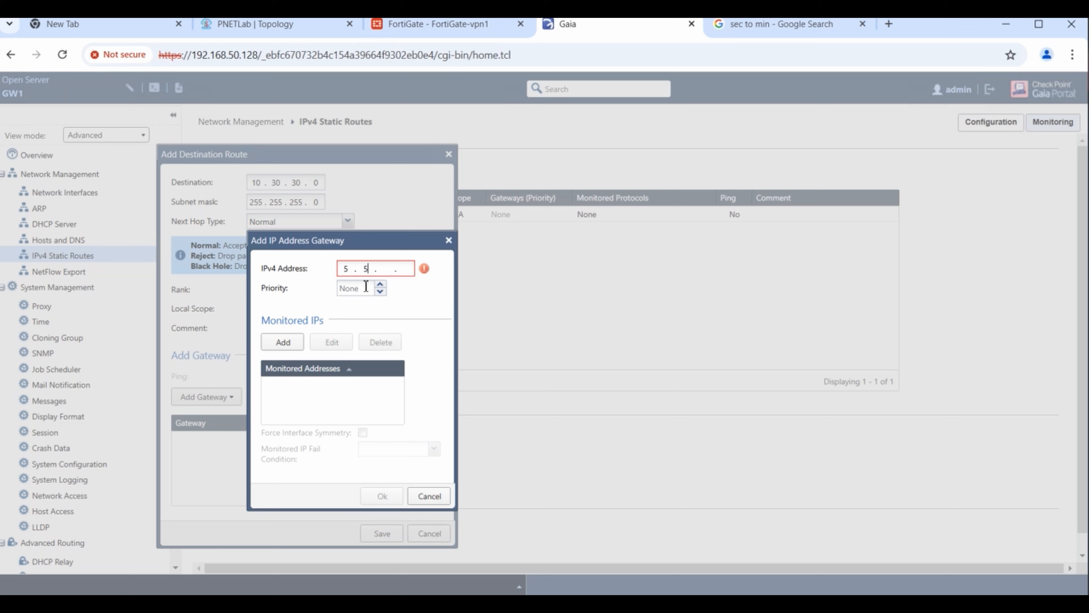
{"action": "type", "text": "6"}
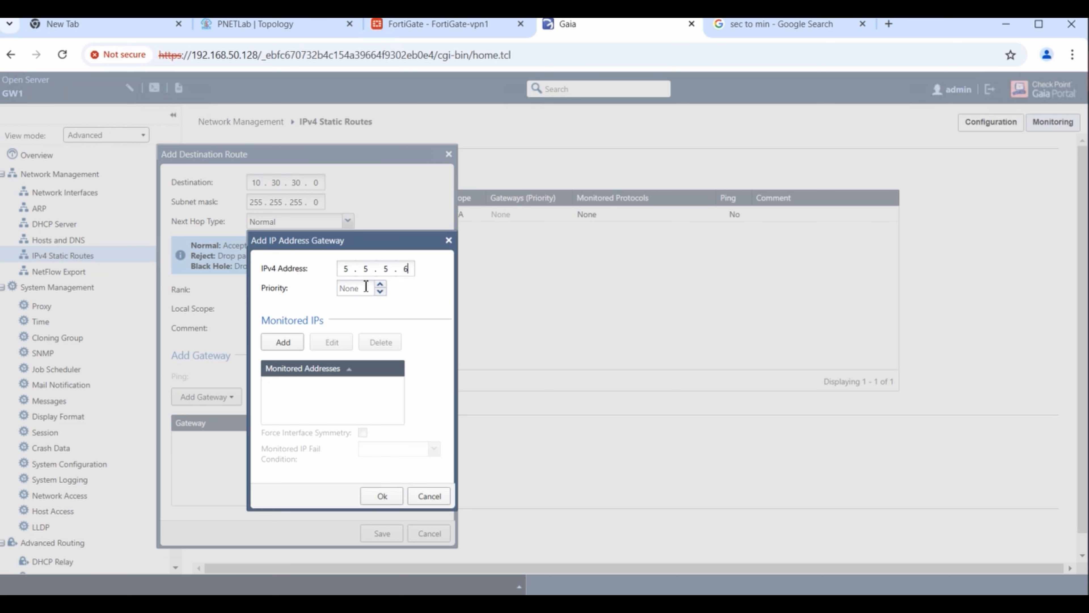
{"action": "left_click", "coordinate": [283, 342]}
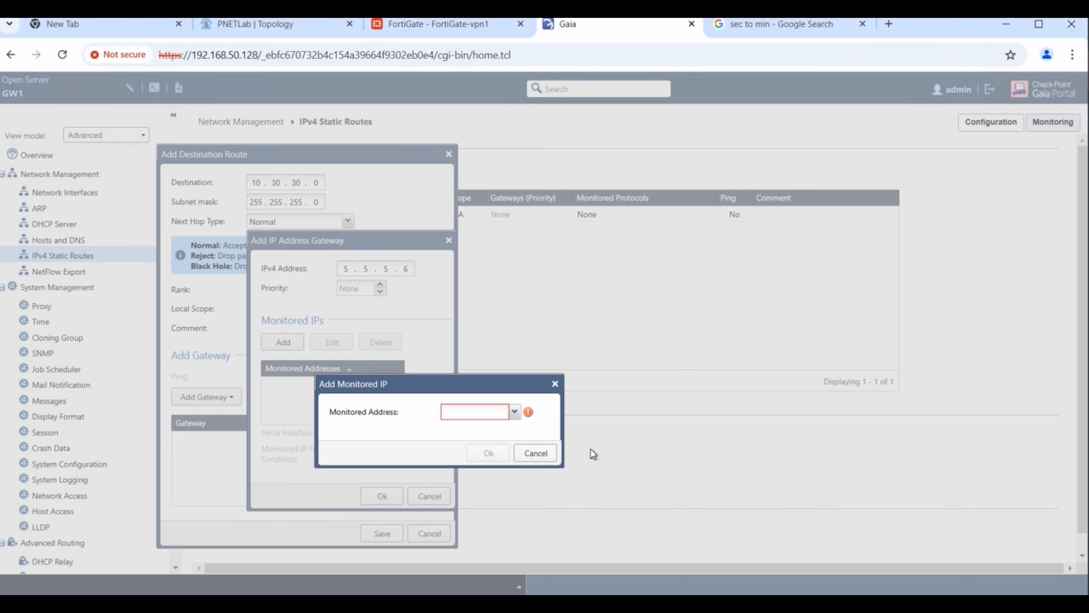
{"action": "left_click", "coordinate": [536, 453]}
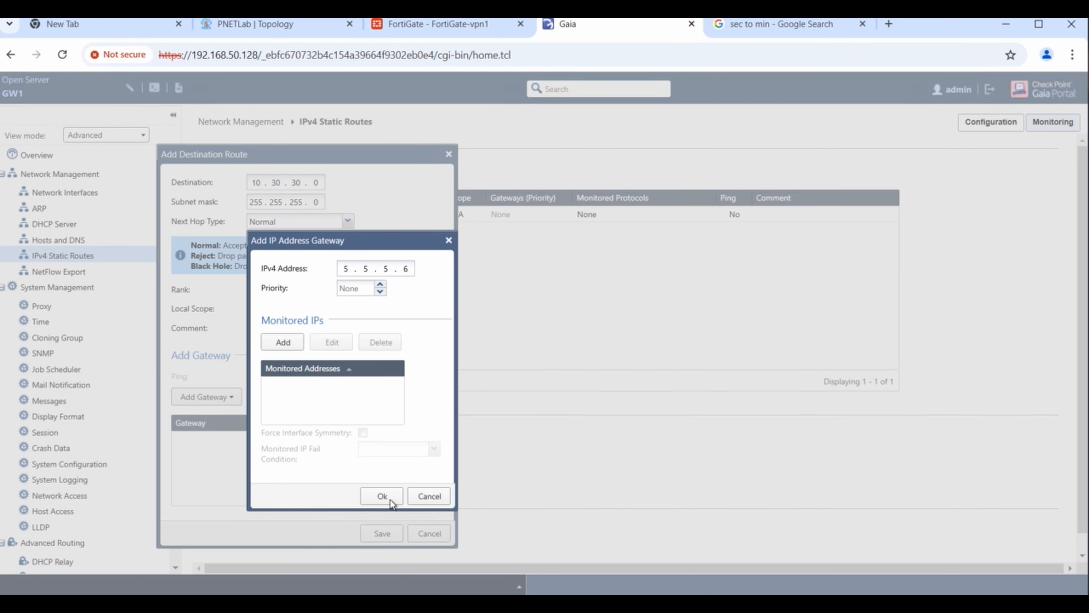
{"action": "left_click", "coordinate": [382, 496]}
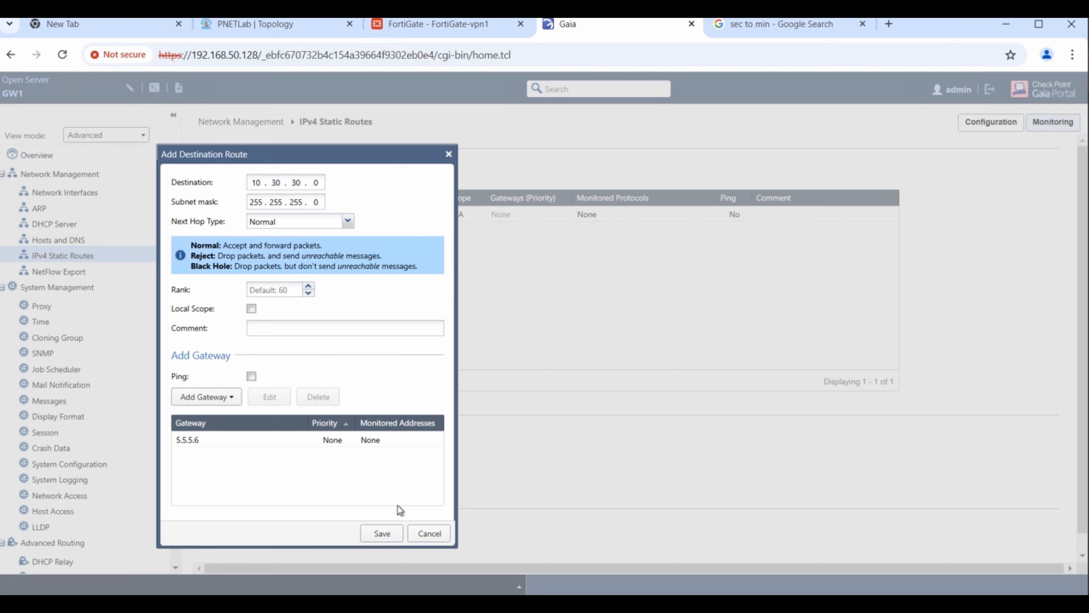
{"action": "left_click", "coordinate": [382, 533]}
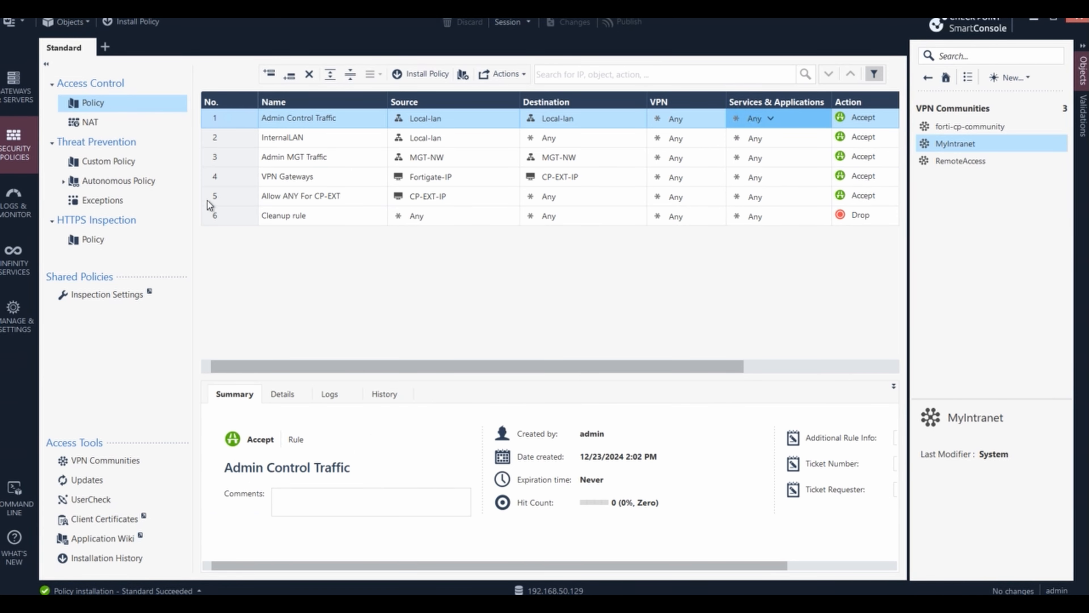
{"action": "left_click", "coordinate": [13, 96]}
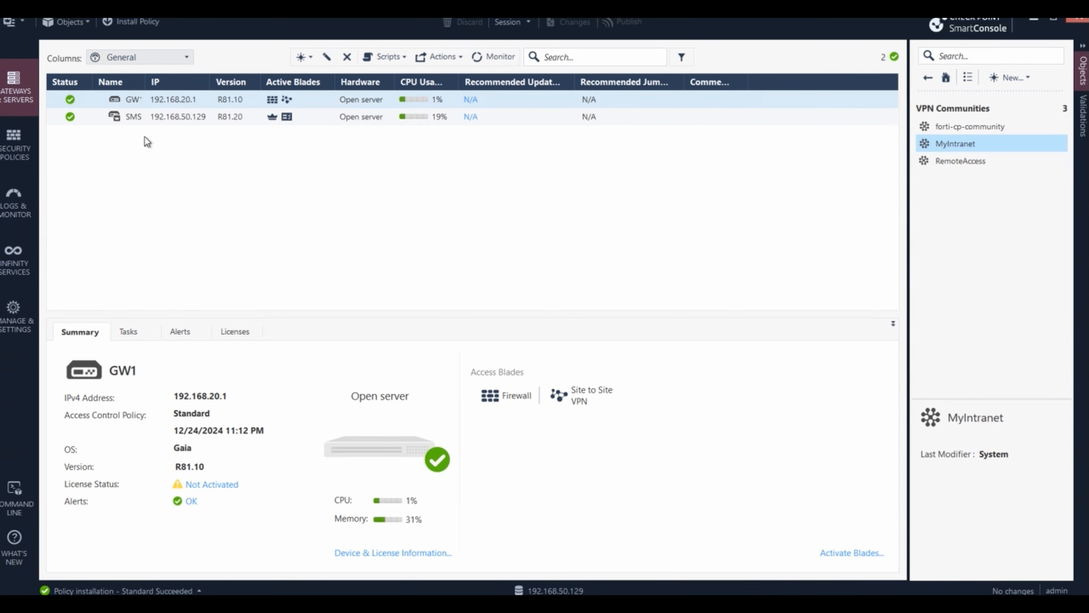
{"action": "left_click", "coordinate": [176, 104]}
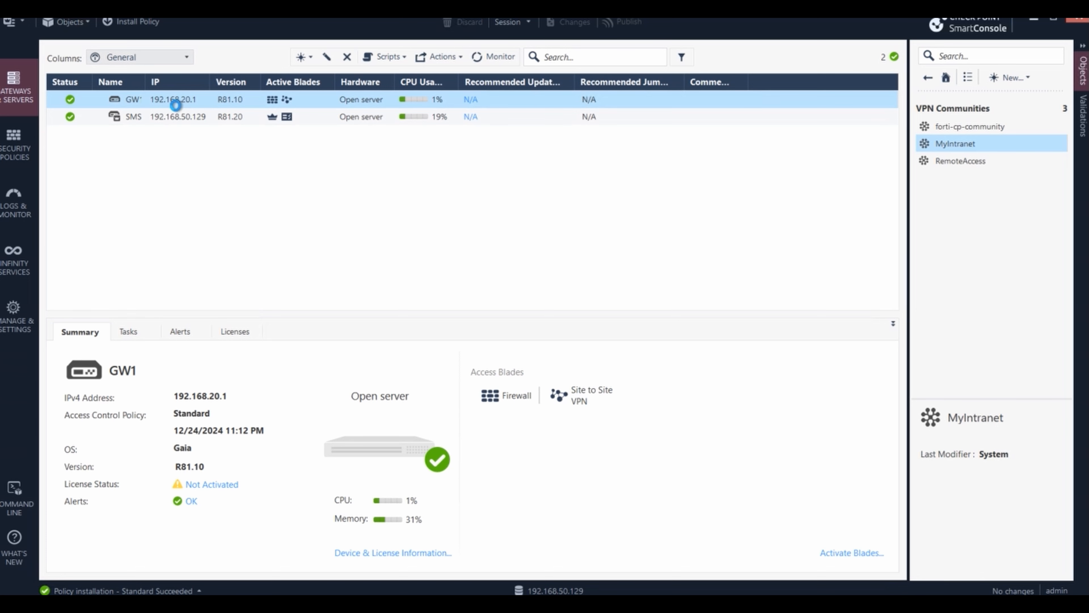
{"action": "double_click", "coordinate": [176, 104]}
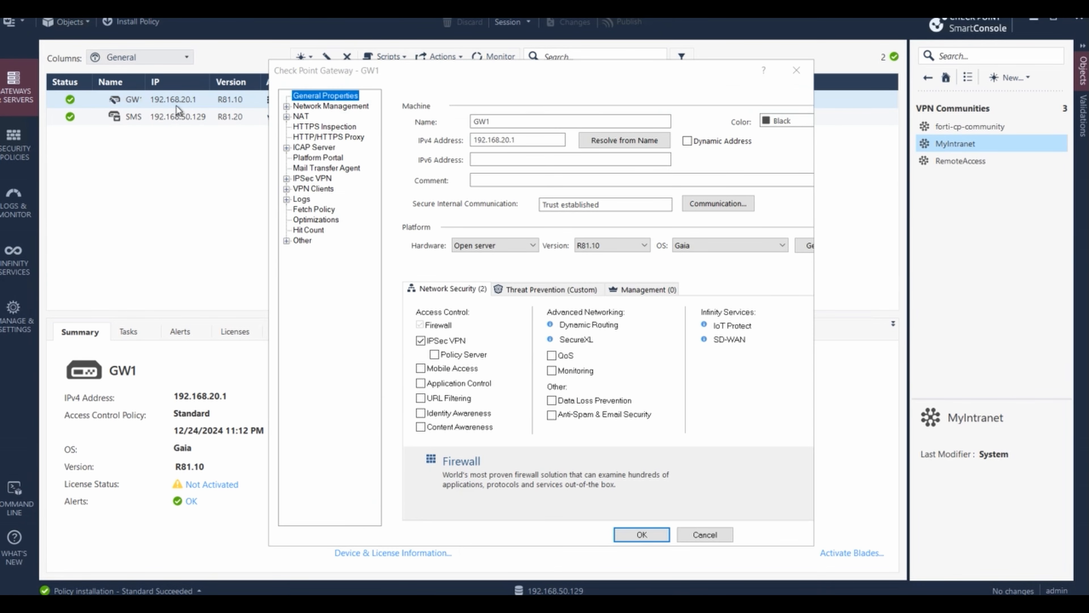
{"action": "left_click", "coordinate": [286, 179]}
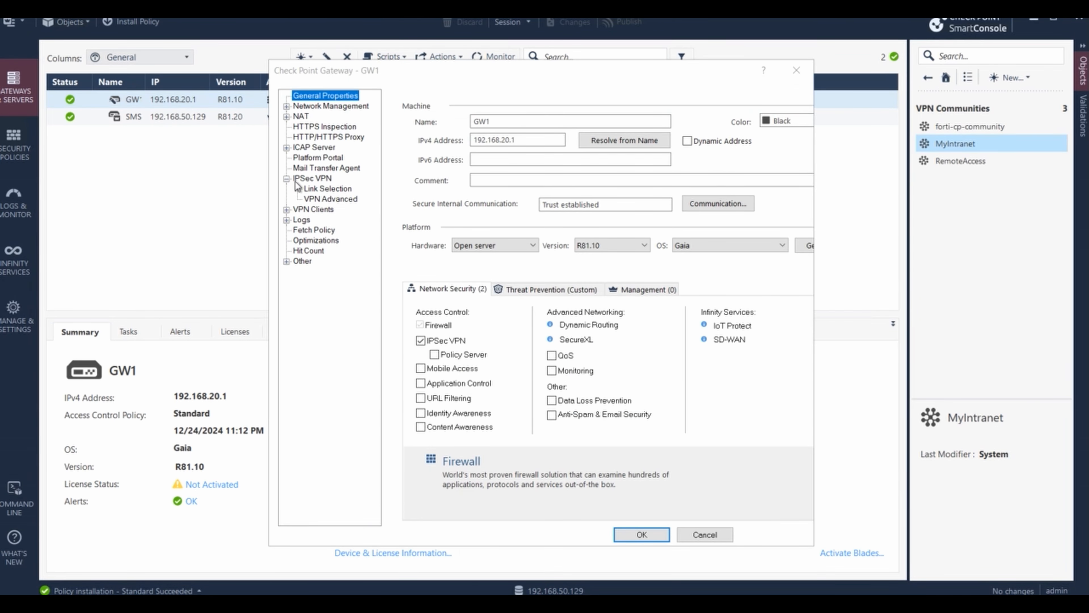
{"action": "left_click", "coordinate": [286, 107]}
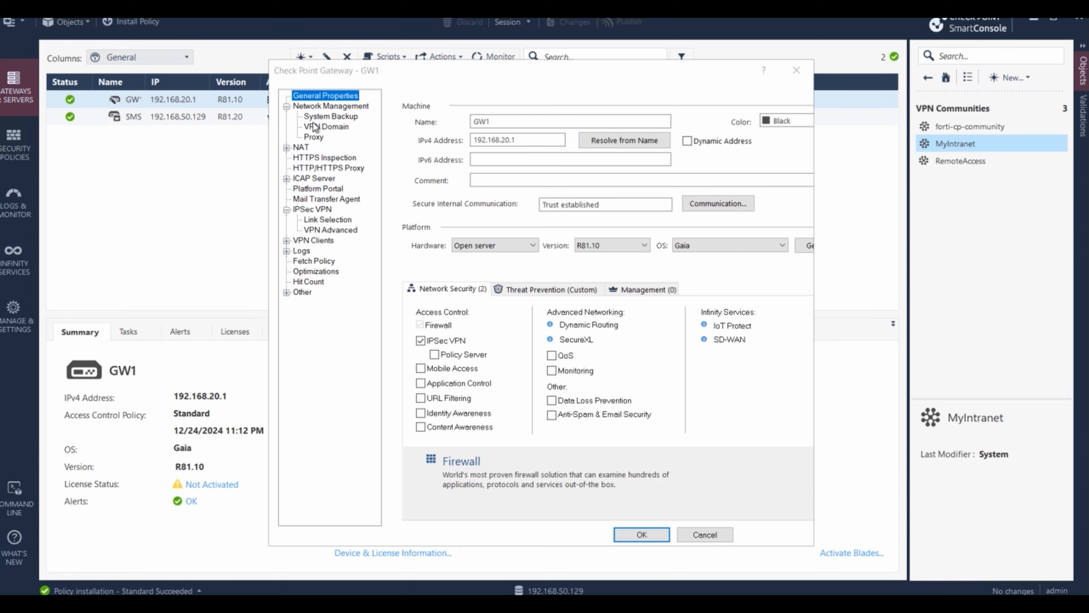
{"action": "left_click", "coordinate": [343, 117]}
{"action": "left_click", "coordinate": [333, 127]}
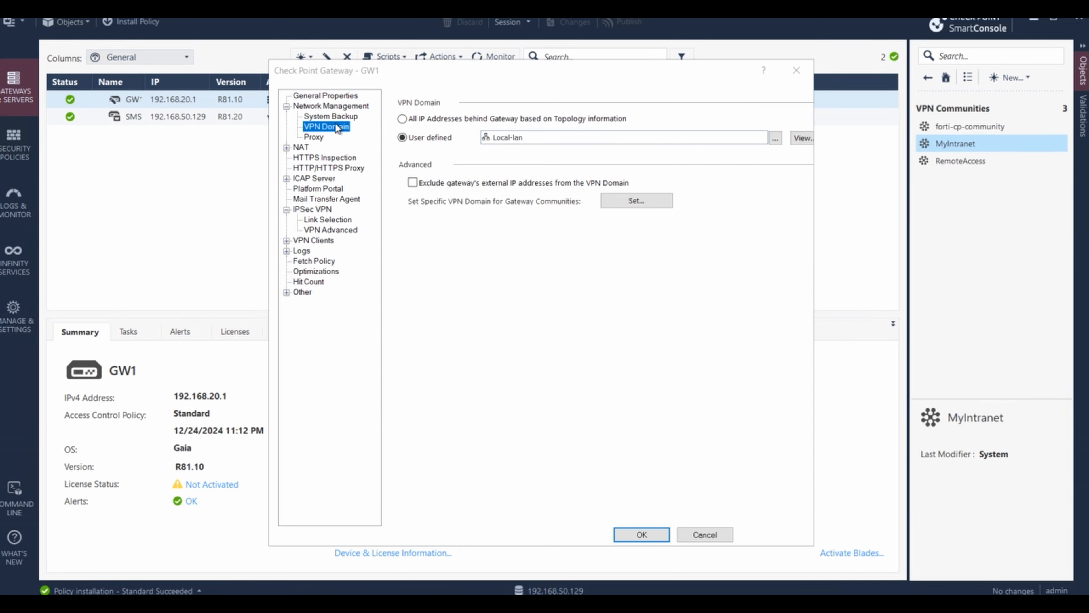
{"action": "left_click", "coordinate": [796, 138]}
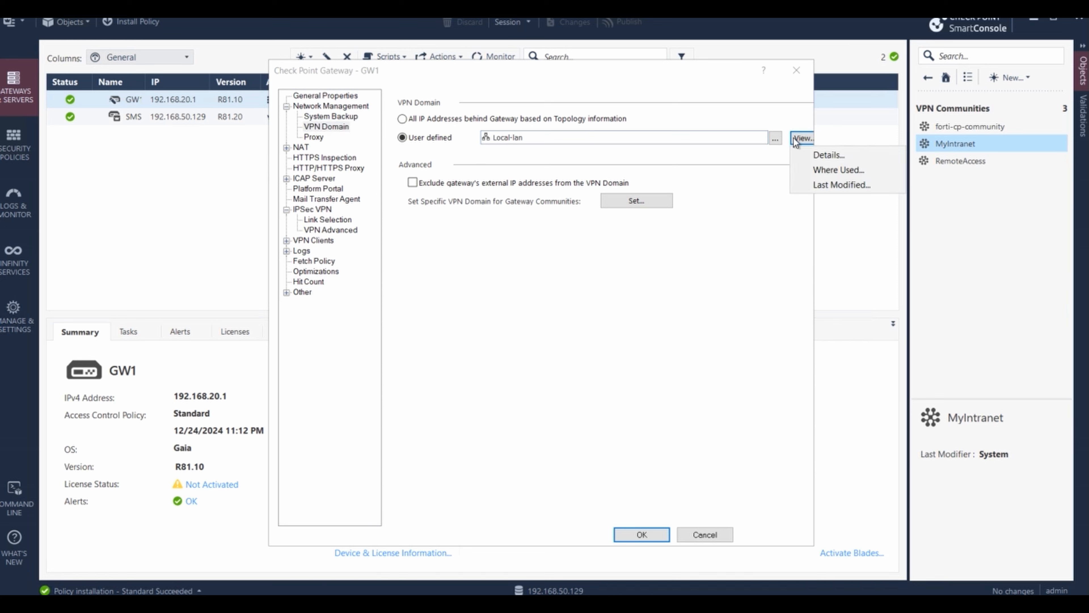
{"action": "left_click", "coordinate": [826, 154]}
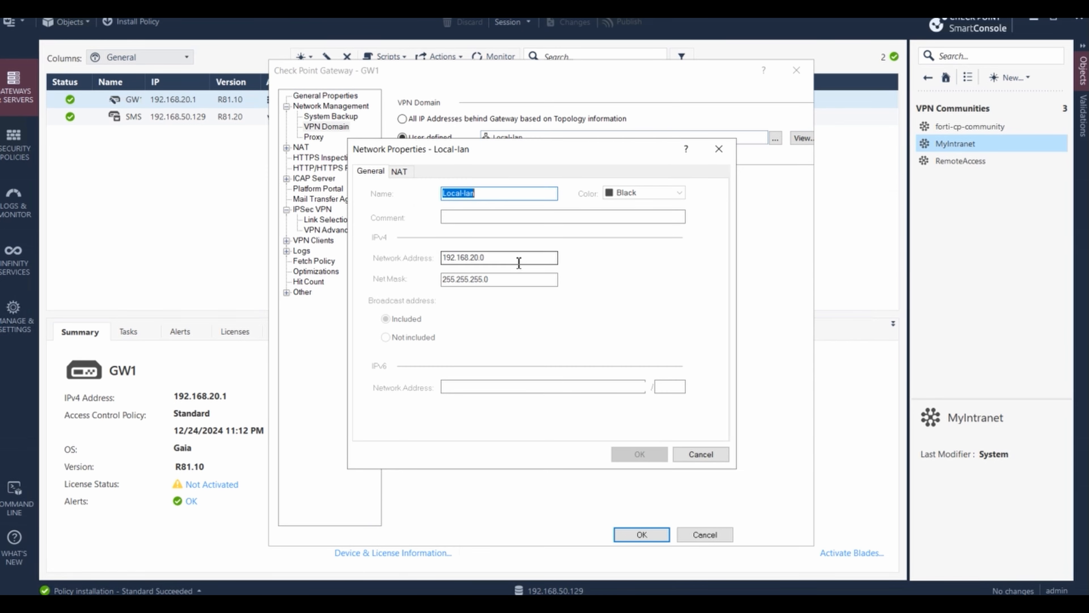
{"action": "left_click", "coordinate": [716, 450]}
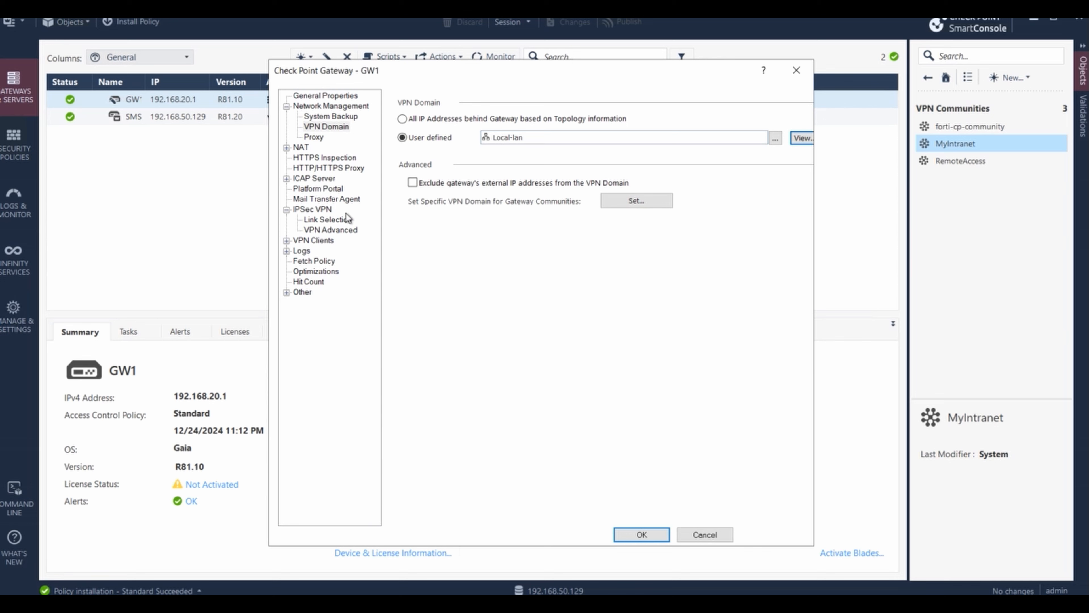
{"action": "left_click", "coordinate": [337, 221]}
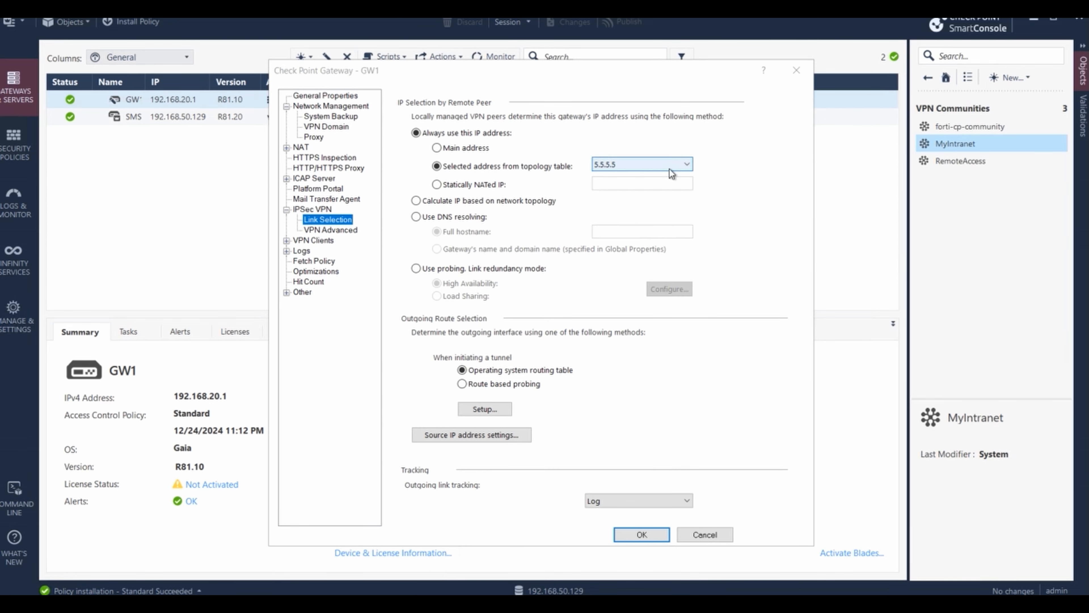
{"action": "left_click", "coordinate": [361, 232]}
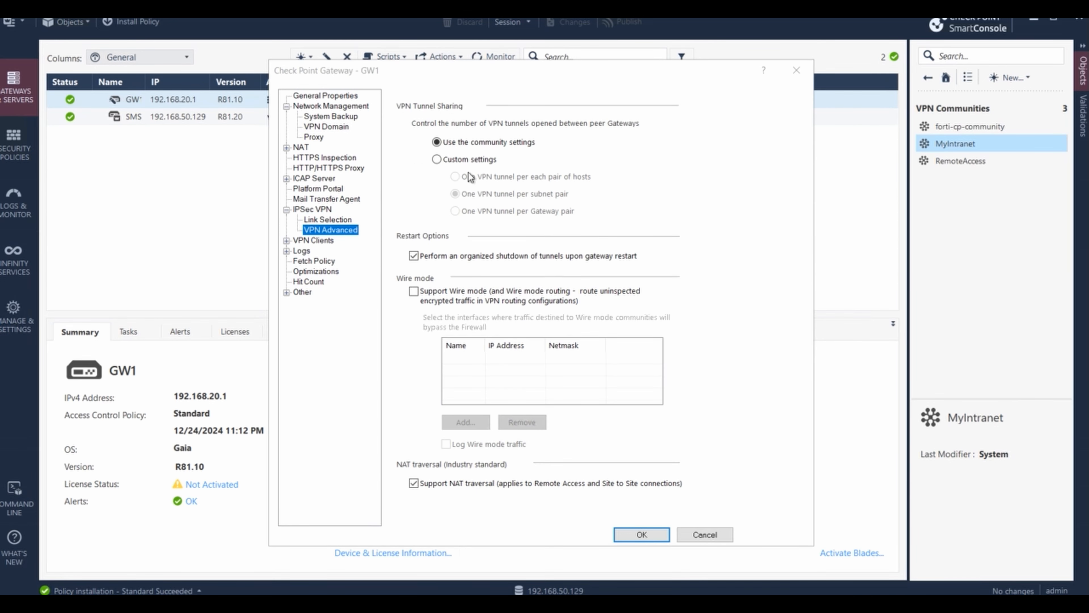
{"action": "left_click", "coordinate": [721, 534]}
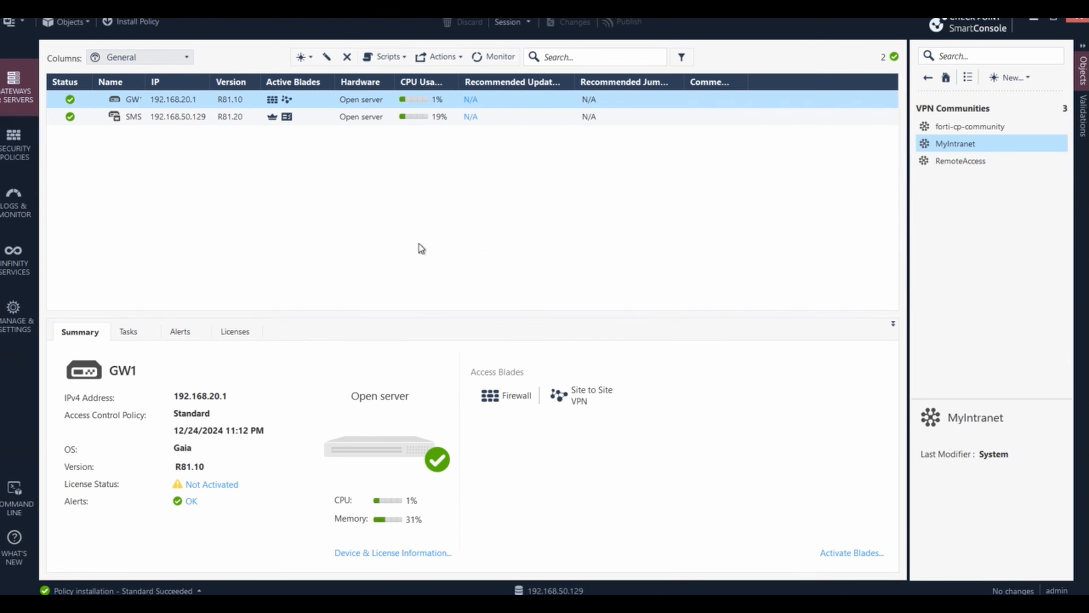
- Insert a new rule below rule 5 named site2site-forti-cp
{"action": "left_click", "coordinate": [13, 148]}
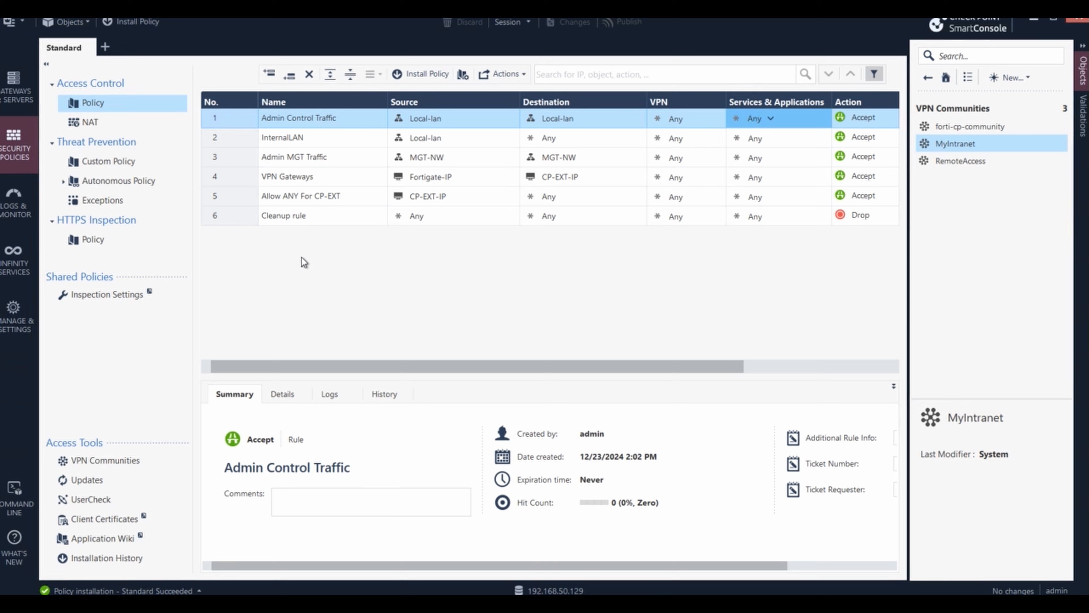
{"action": "left_click", "coordinate": [244, 194]}
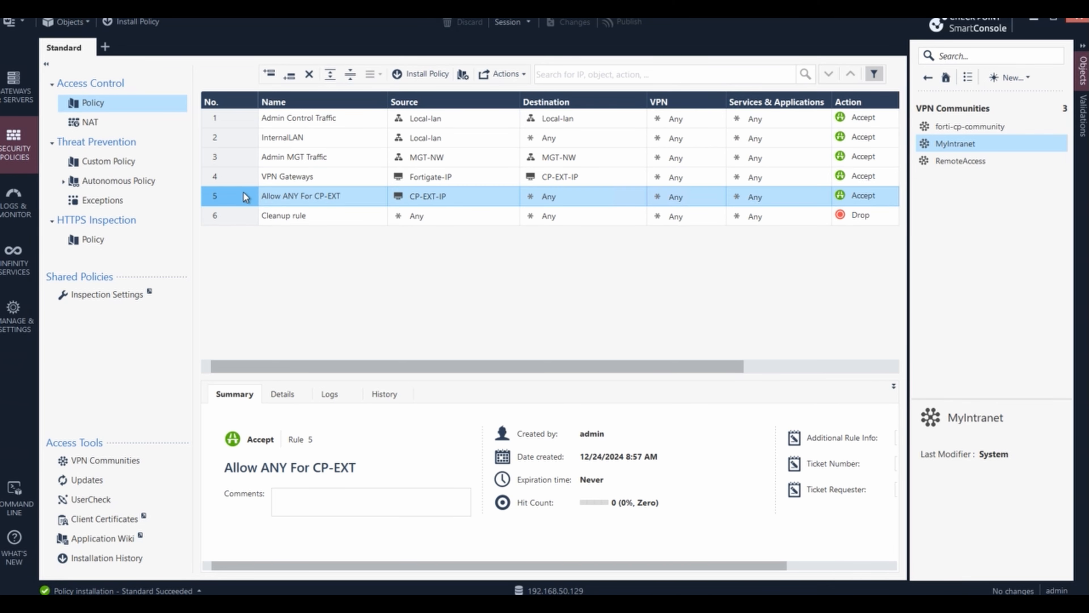
{"action": "right_click", "coordinate": [244, 194]}
{"action": "left_click", "coordinate": [382, 202]}
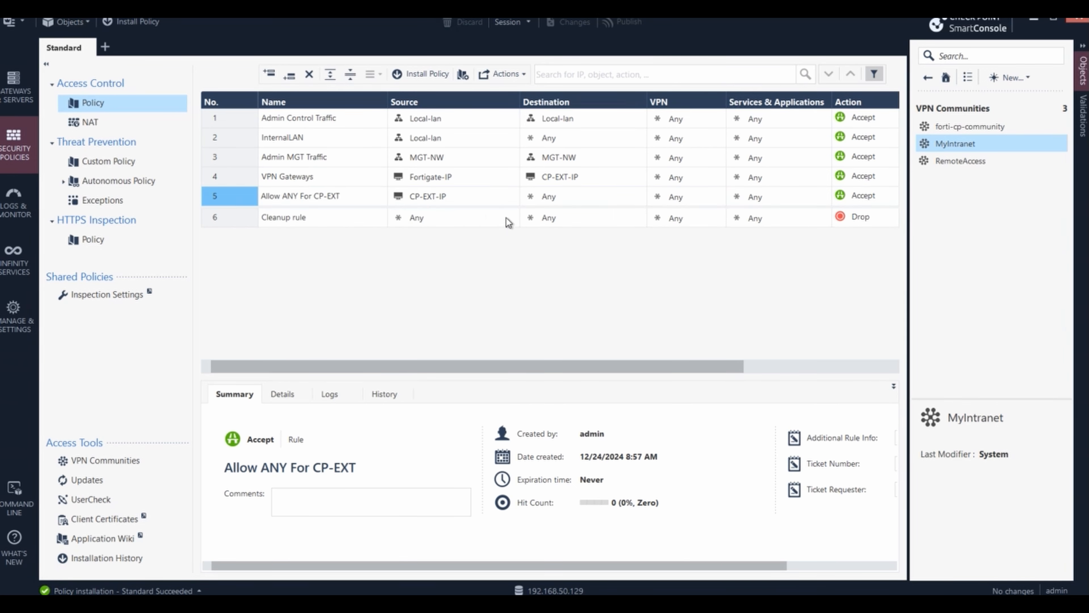
{"action": "double_click", "coordinate": [324, 216]}
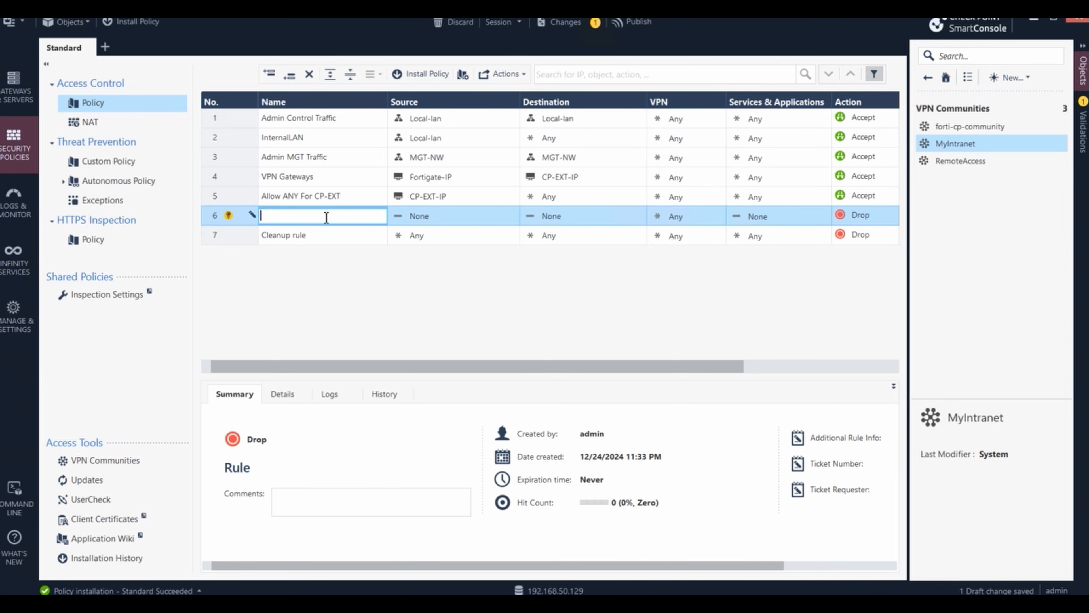
{"action": "type", "text": "site2site-"}
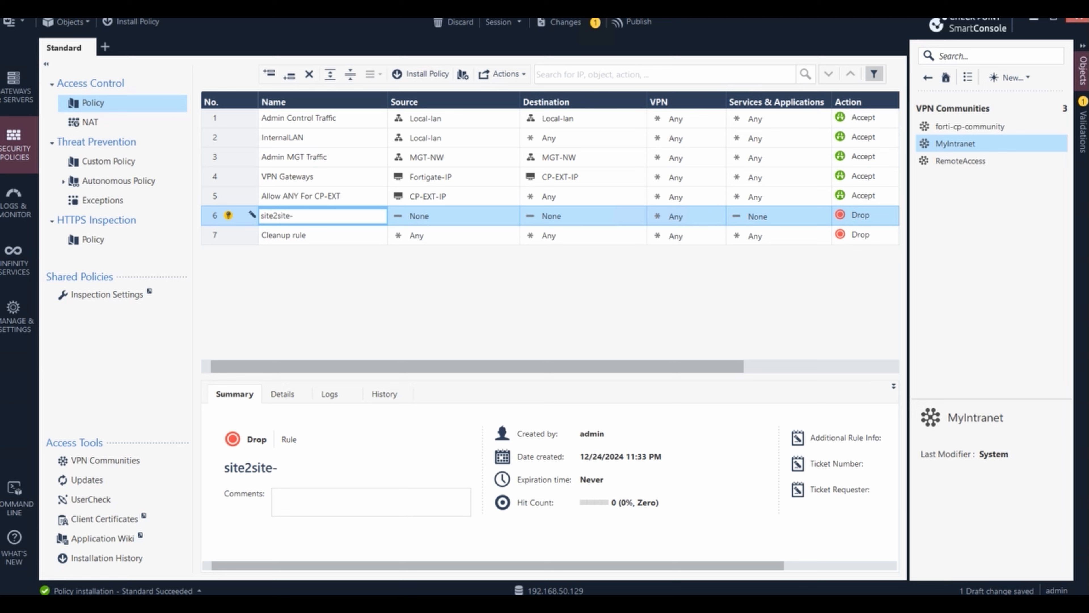
{"action": "type", "text": "forti-cp"}
- Set the rule's source and destination to remote-lan and Local-lan
{"action": "left_click", "coordinate": [432, 212]}
{"action": "left_click", "coordinate": [437, 215]}
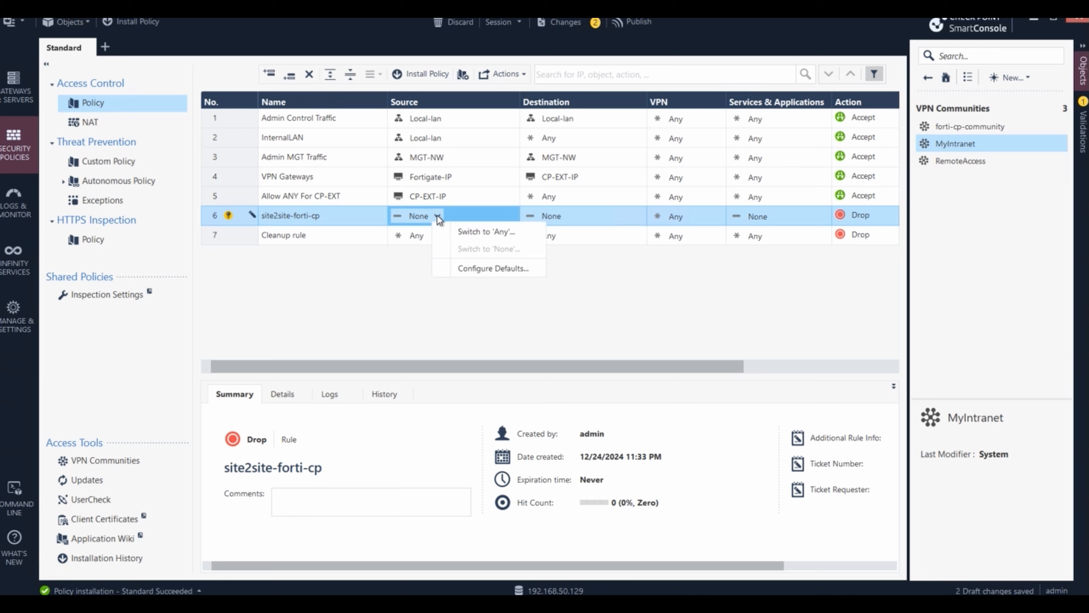
{"action": "left_click", "coordinate": [599, 305]}
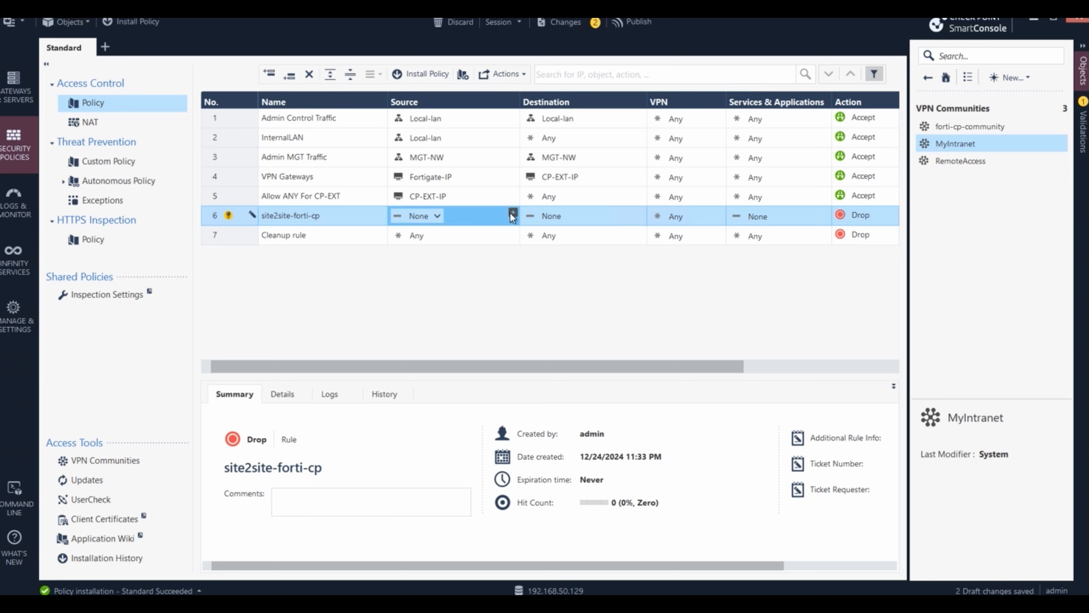
{"action": "left_click", "coordinate": [512, 213]}
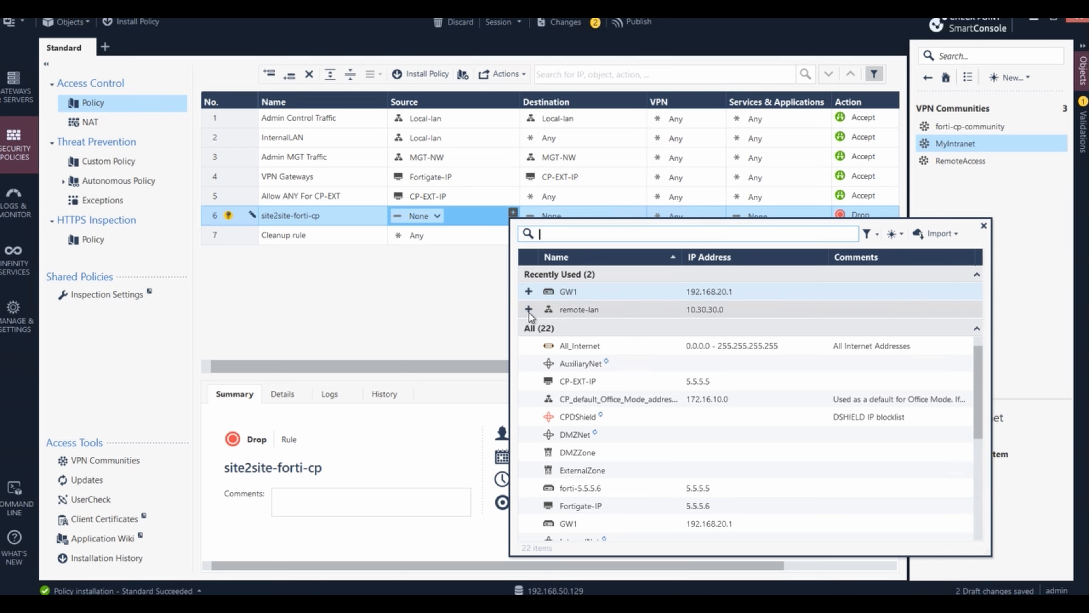
{"action": "left_click", "coordinate": [528, 310]}
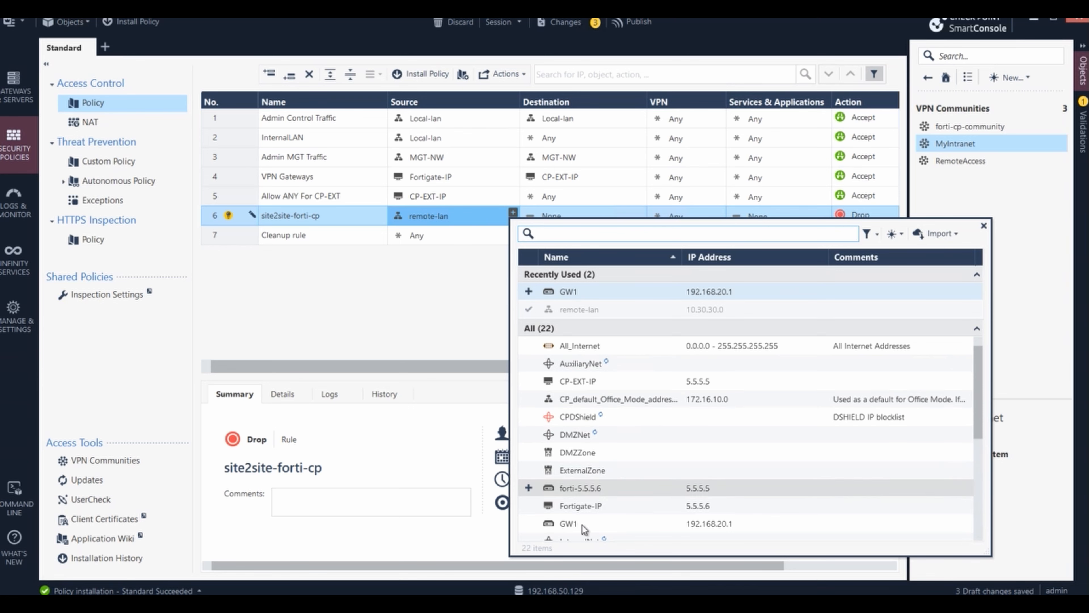
{"action": "scroll", "coordinate": [605, 480], "scroll_direction": "down", "scroll_amount": 3}
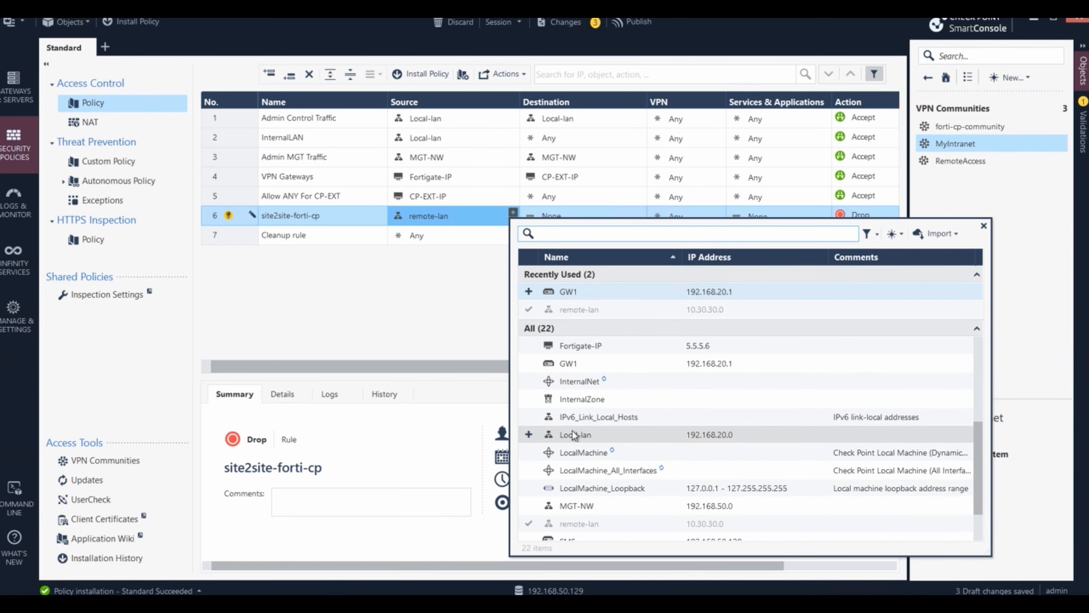
{"action": "left_click", "coordinate": [529, 434]}
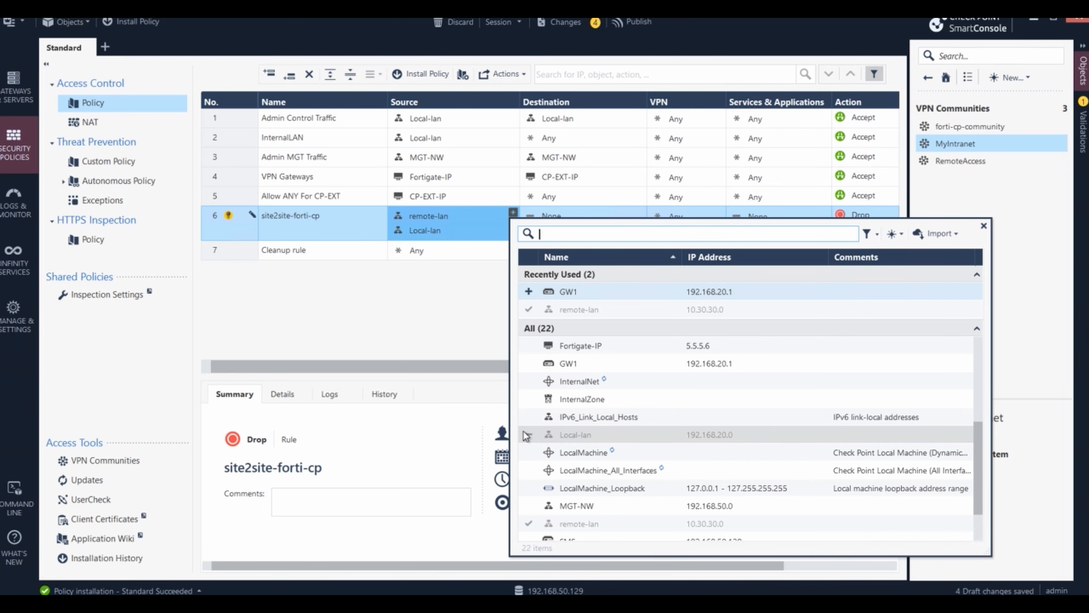
{"action": "left_click", "coordinate": [437, 353]}
{"action": "left_click_drag", "start_coordinate": [429, 217], "coordinate": [566, 219]}
{"action": "left_click_drag", "start_coordinate": [436, 230], "coordinate": [585, 236]}
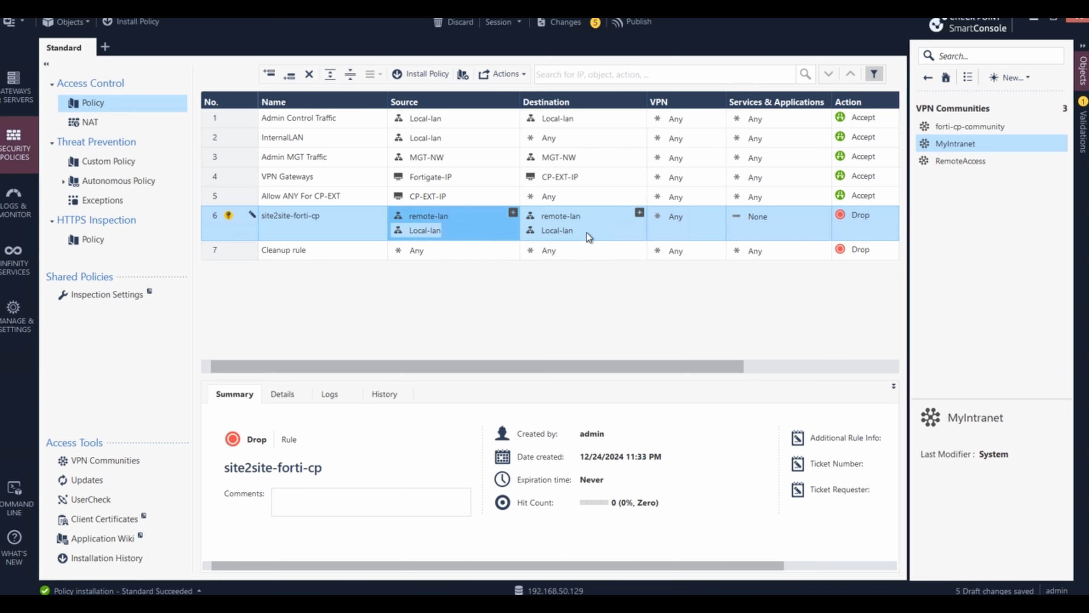
- Make rule 6 match the VPN community forti-cp-community
{"action": "right_click", "coordinate": [700, 215]}
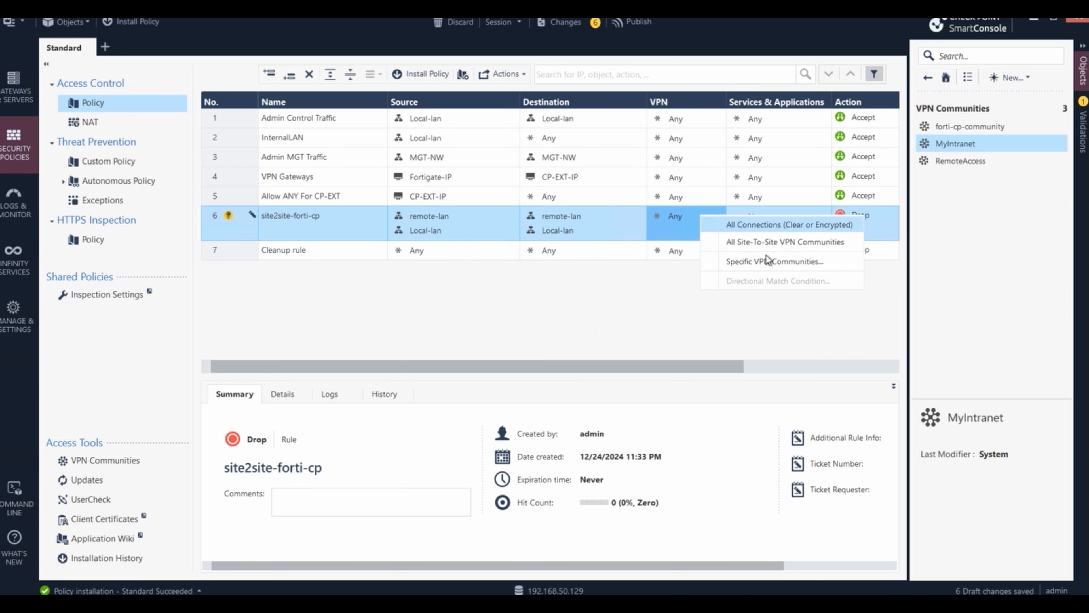
{"action": "left_click", "coordinate": [764, 258]}
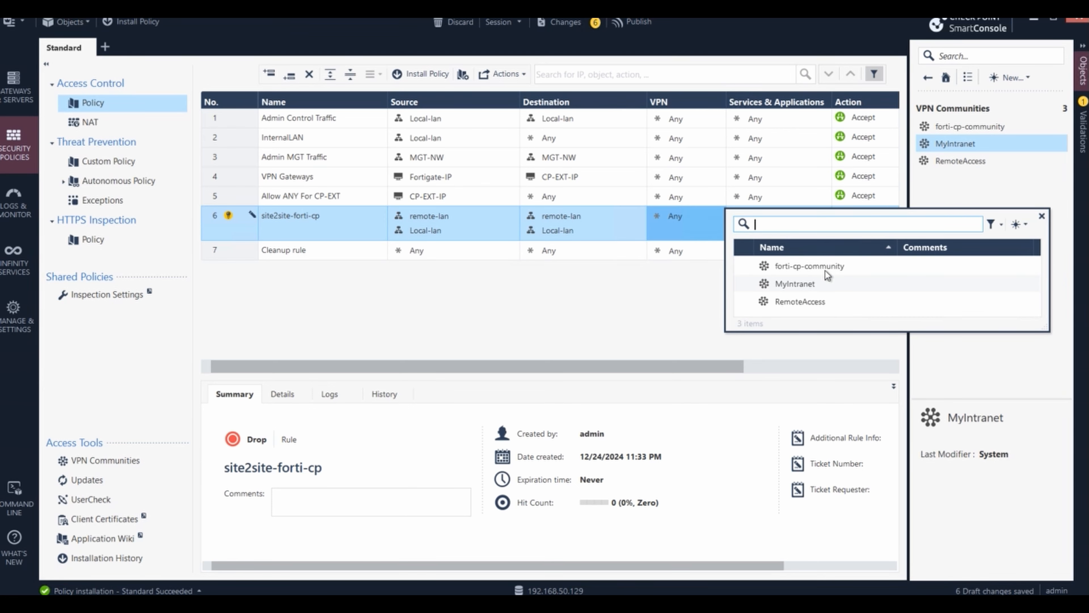
{"action": "left_click", "coordinate": [746, 268]}
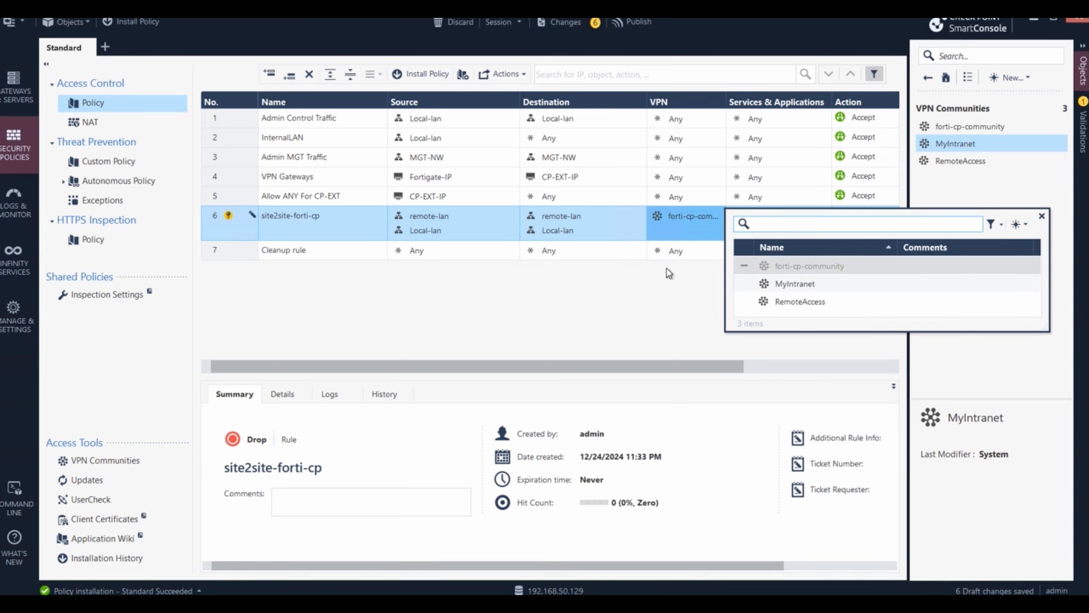
{"action": "left_click", "coordinate": [621, 289]}
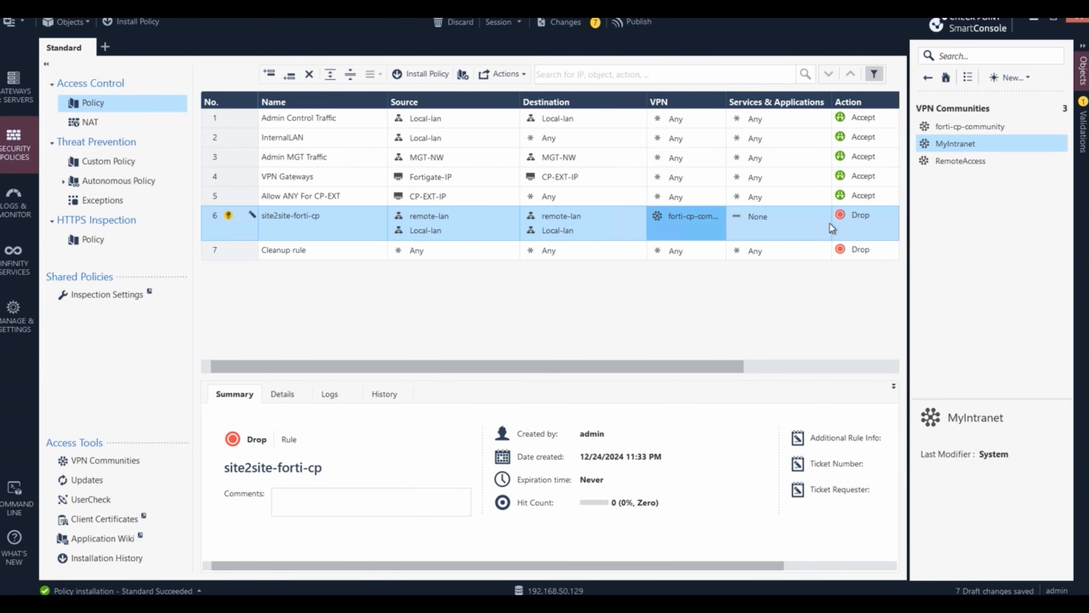
- Set rule 6 to any service with action Accept
{"action": "left_click", "coordinate": [778, 215]}
{"action": "left_click", "coordinate": [807, 229]}
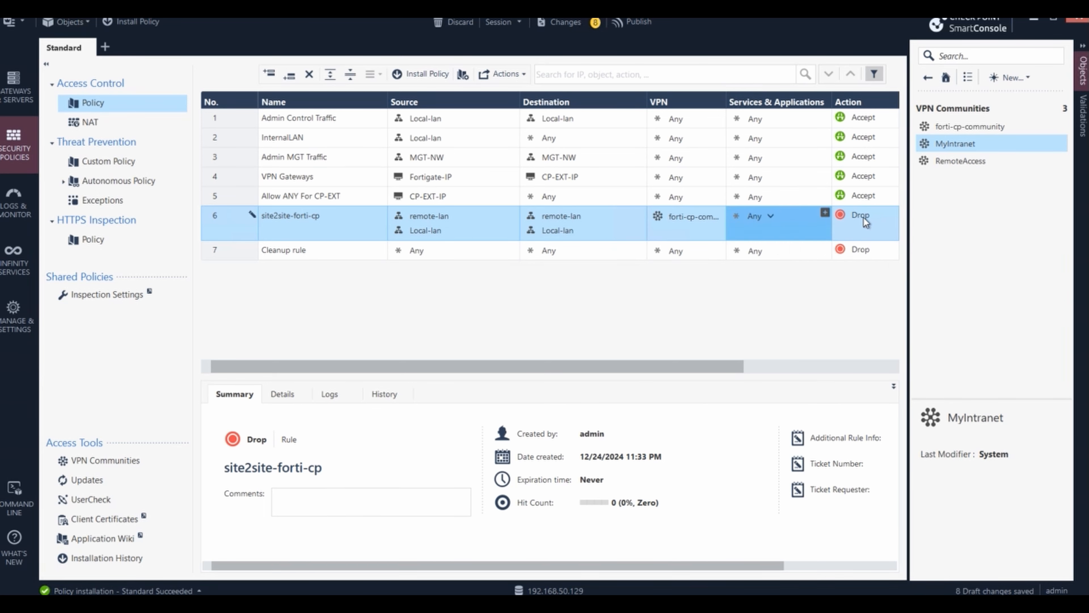
{"action": "left_click", "coordinate": [863, 218]}
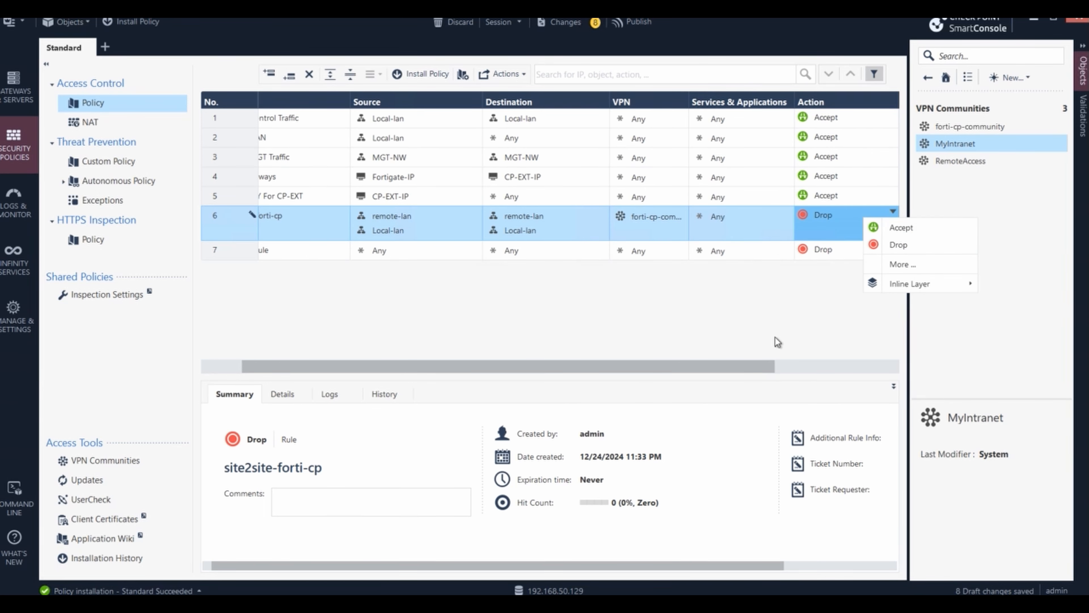
{"action": "left_click", "coordinate": [901, 228]}
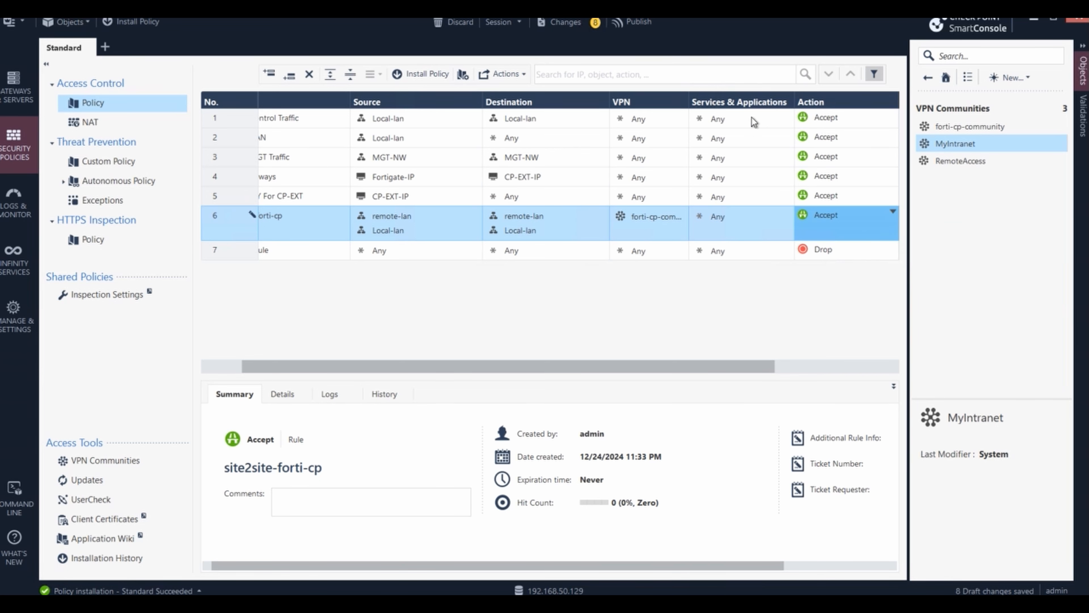
{"action": "left_click_drag", "start_coordinate": [760, 366], "coordinate": [907, 369]}
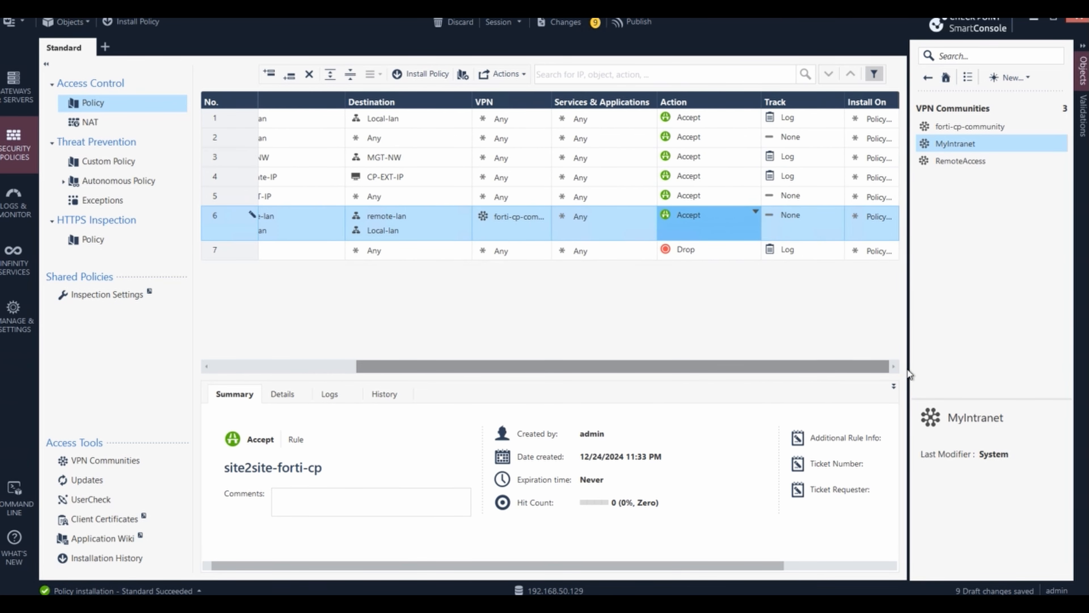
- Set tracking to Log on rules 6, 2, 3 and 5 of the Standard policy
{"action": "left_click", "coordinate": [840, 212]}
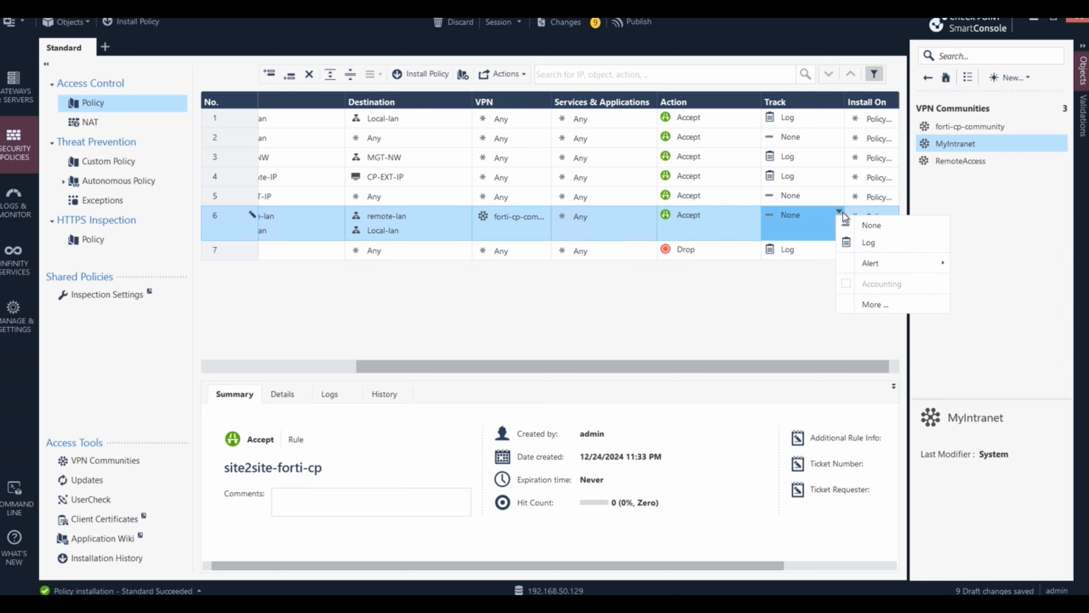
{"action": "left_click", "coordinate": [866, 243]}
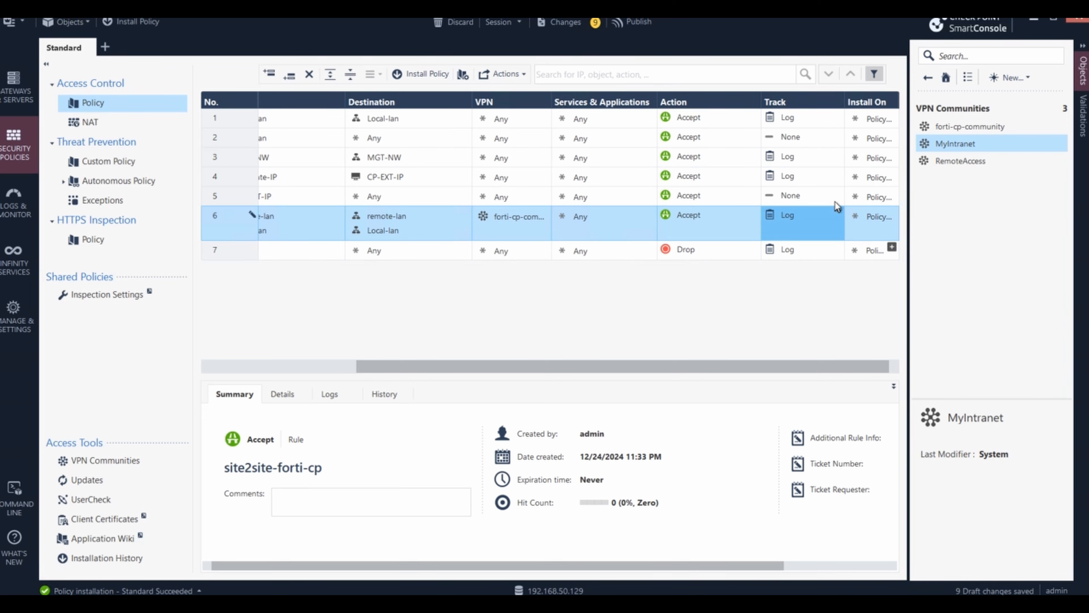
{"action": "left_click", "coordinate": [838, 136]}
{"action": "left_click", "coordinate": [864, 168]}
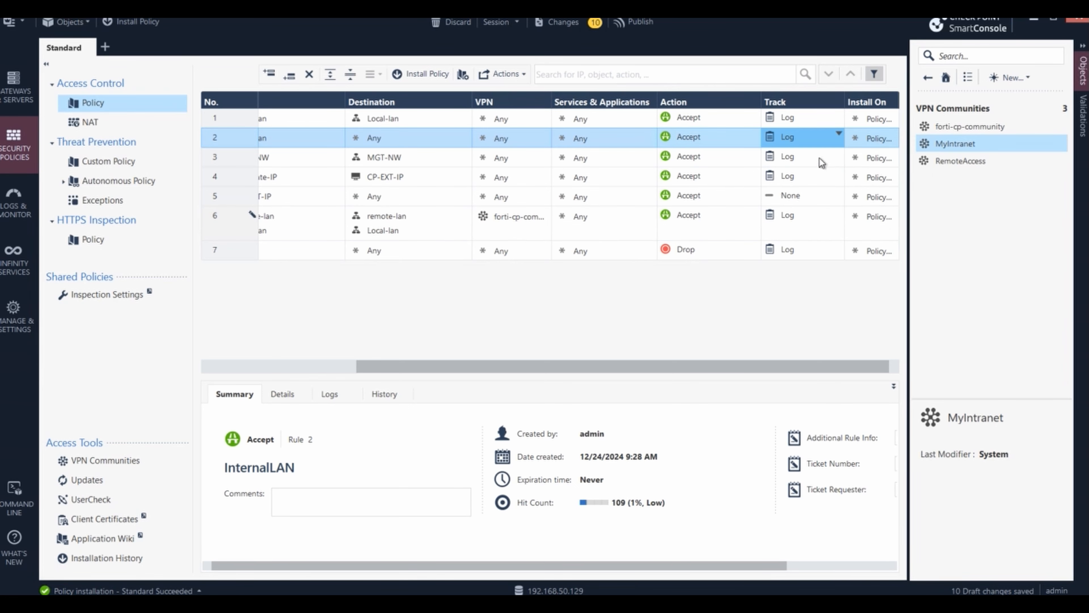
{"action": "left_click", "coordinate": [839, 156]}
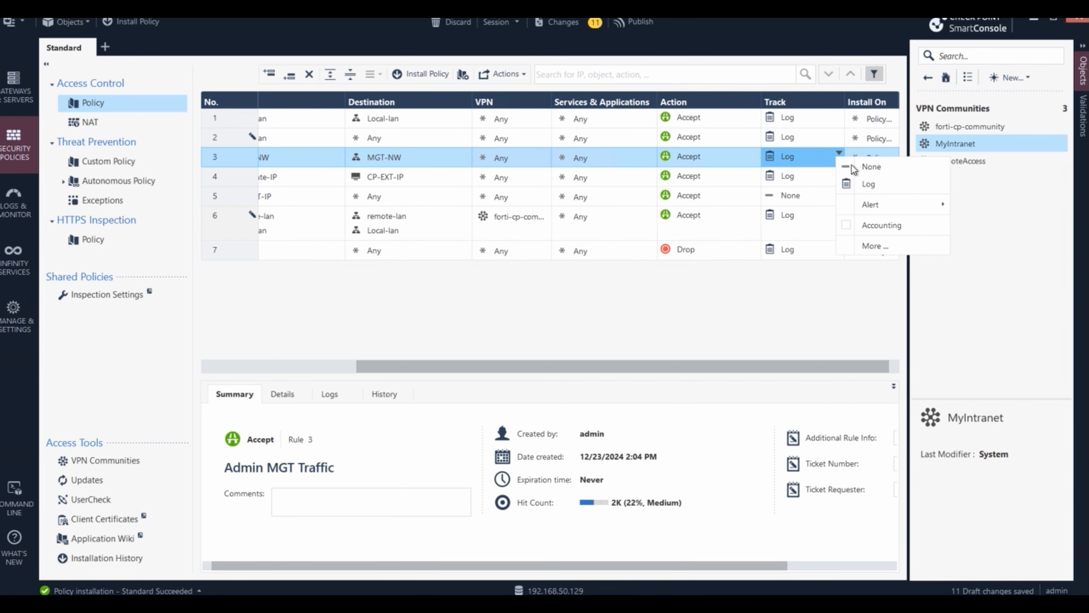
{"action": "left_click", "coordinate": [866, 184]}
{"action": "left_click", "coordinate": [839, 173]}
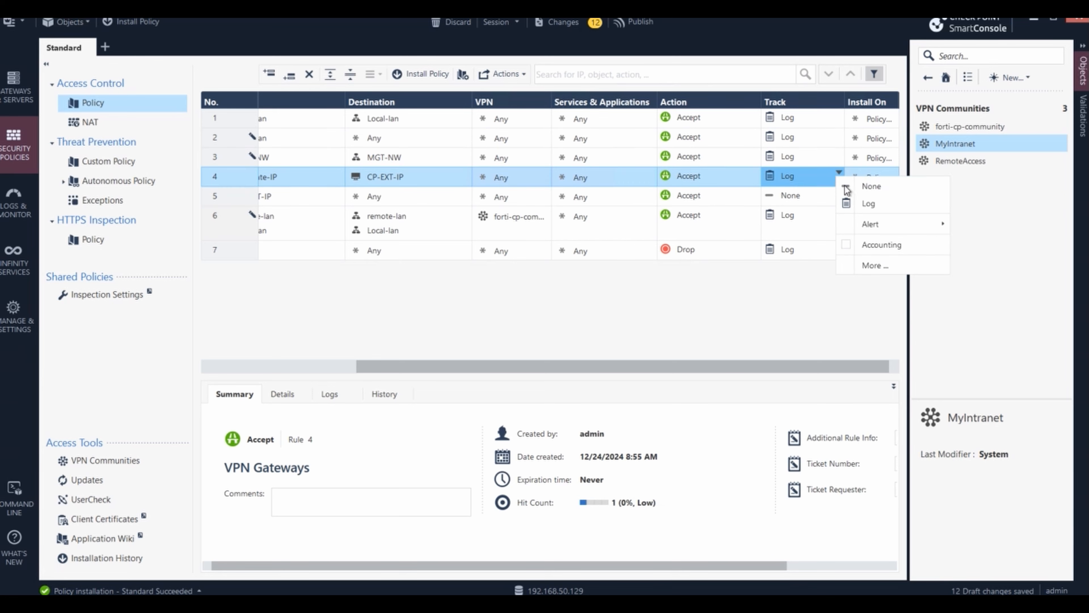
{"action": "left_click", "coordinate": [805, 198]}
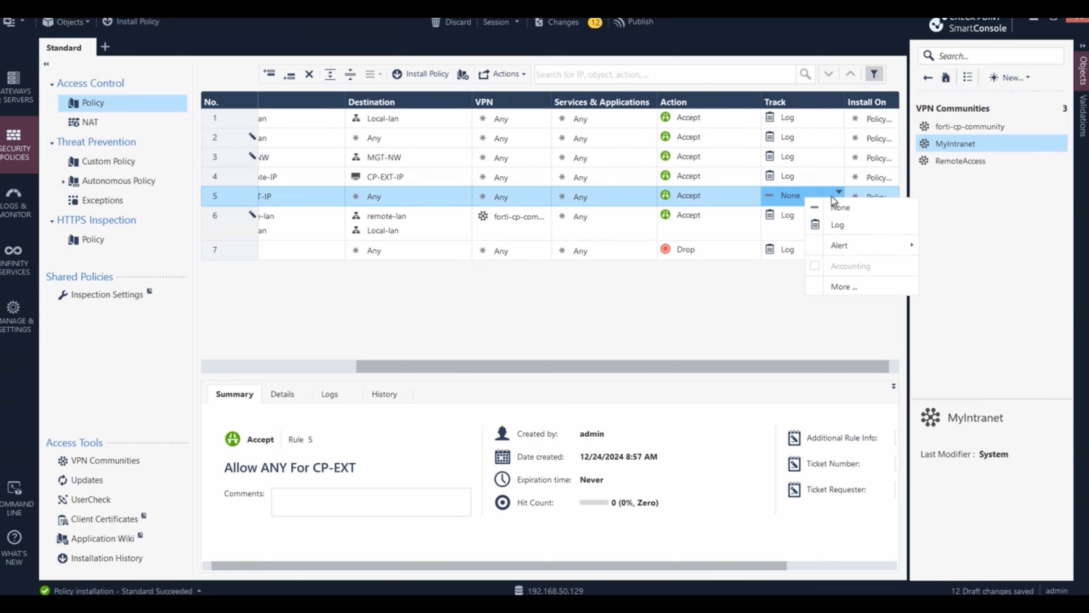
{"action": "left_click", "coordinate": [839, 226]}
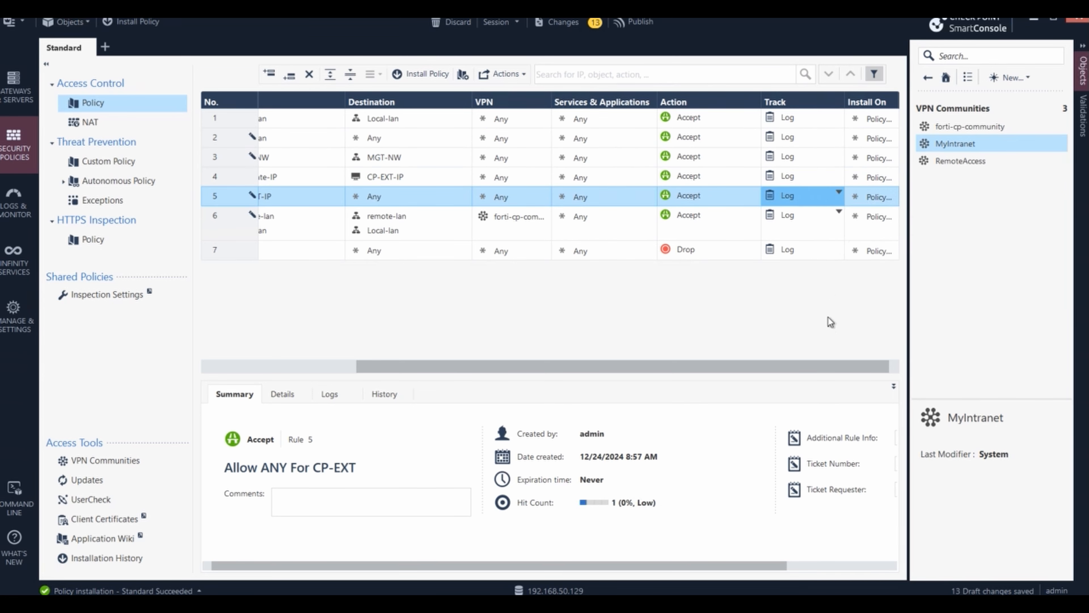
{"action": "left_click_drag", "start_coordinate": [792, 368], "coordinate": [424, 364]}
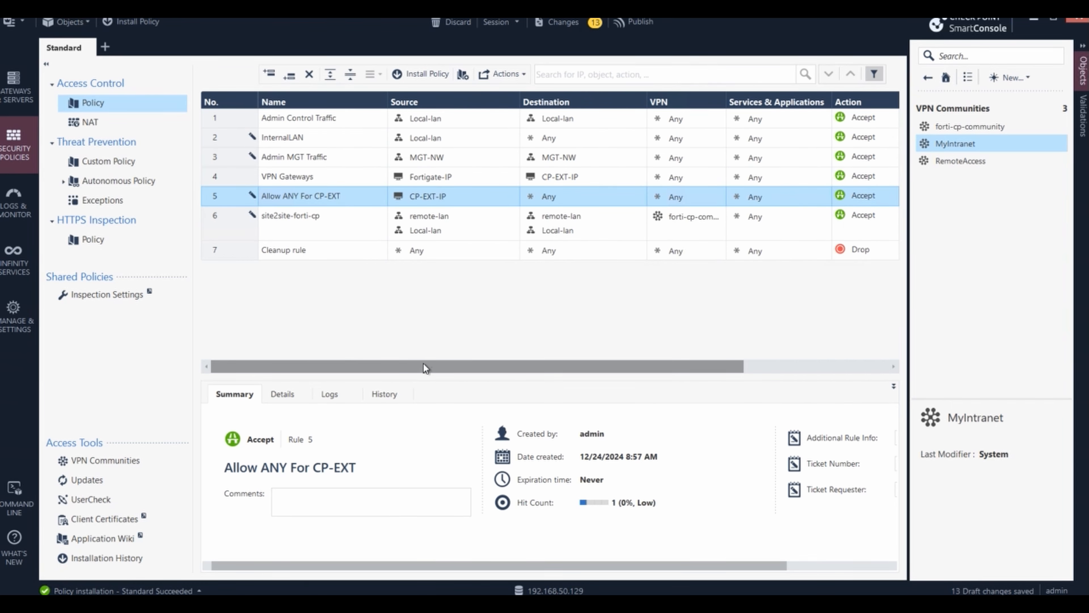
- Publish the draft changes and install the Standard policy on GW1
{"action": "left_click", "coordinate": [635, 22]}
{"action": "left_click", "coordinate": [622, 407]}
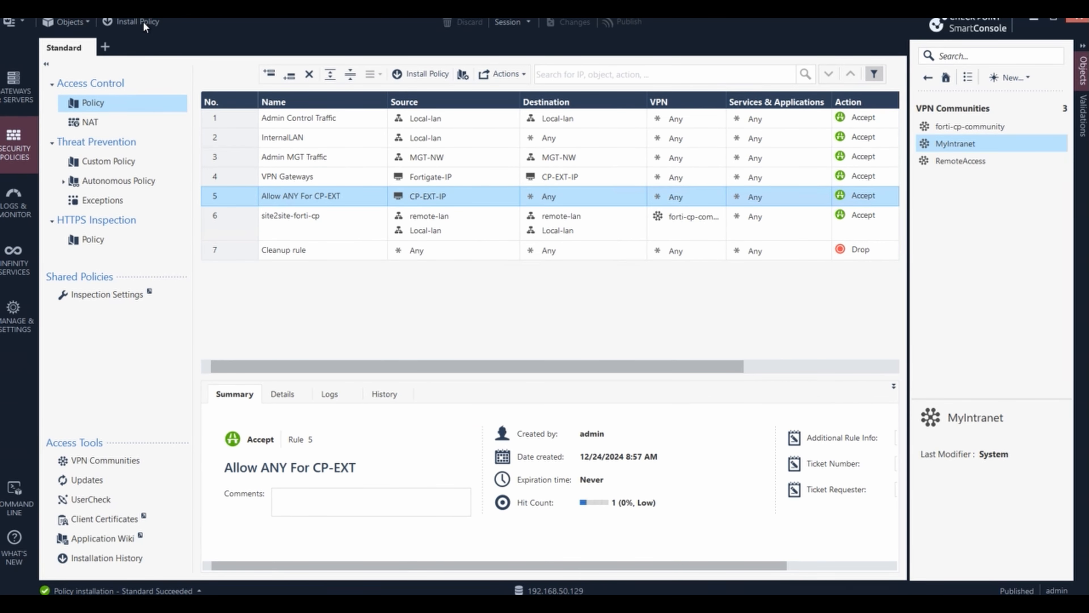
{"action": "left_click", "coordinate": [143, 22]}
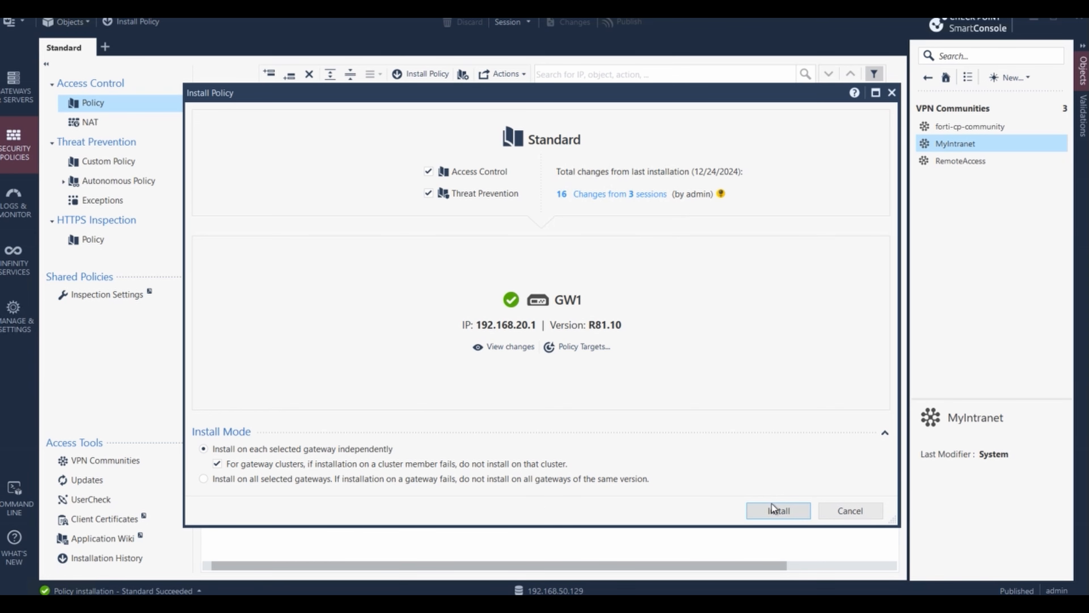
{"action": "left_click", "coordinate": [776, 511]}
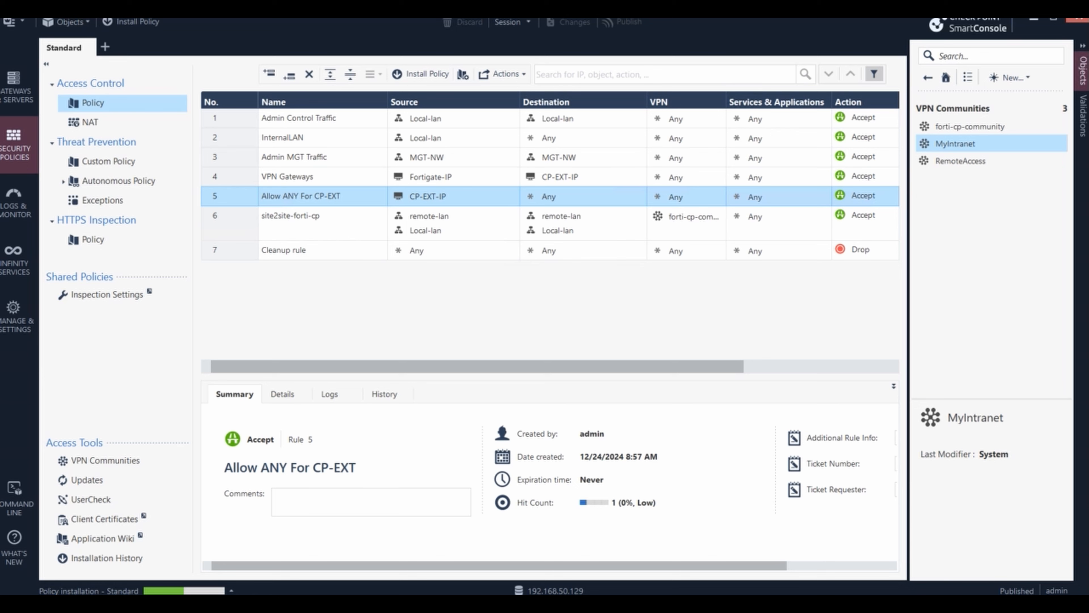
- Log in to GW1 as admin in PuTTY and run 'lock database override'
{"action": "left_click", "coordinate": [504, 609]}
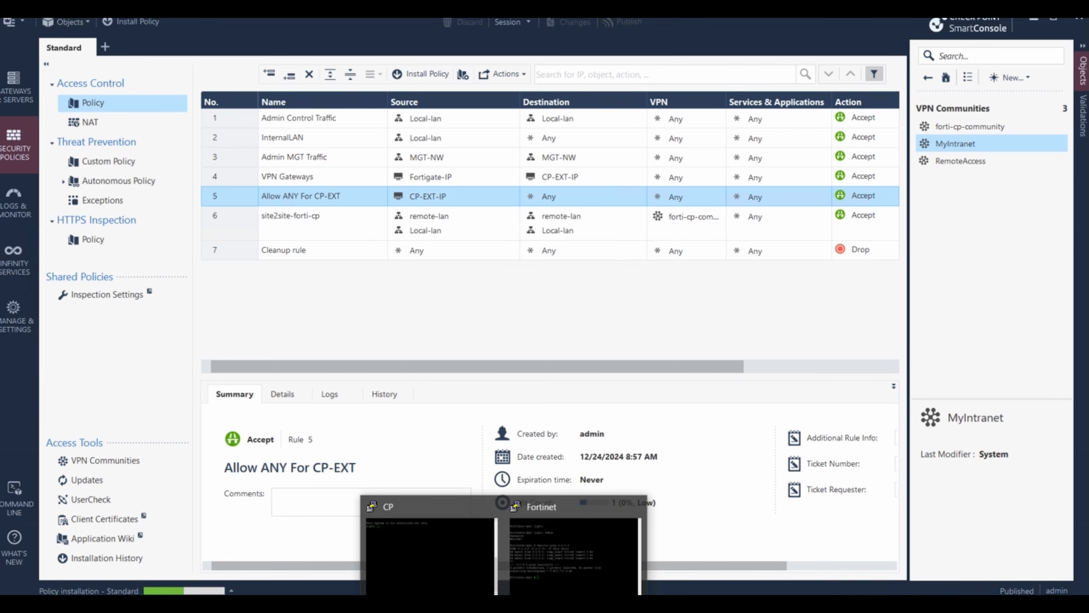
{"action": "left_click", "coordinate": [449, 555]}
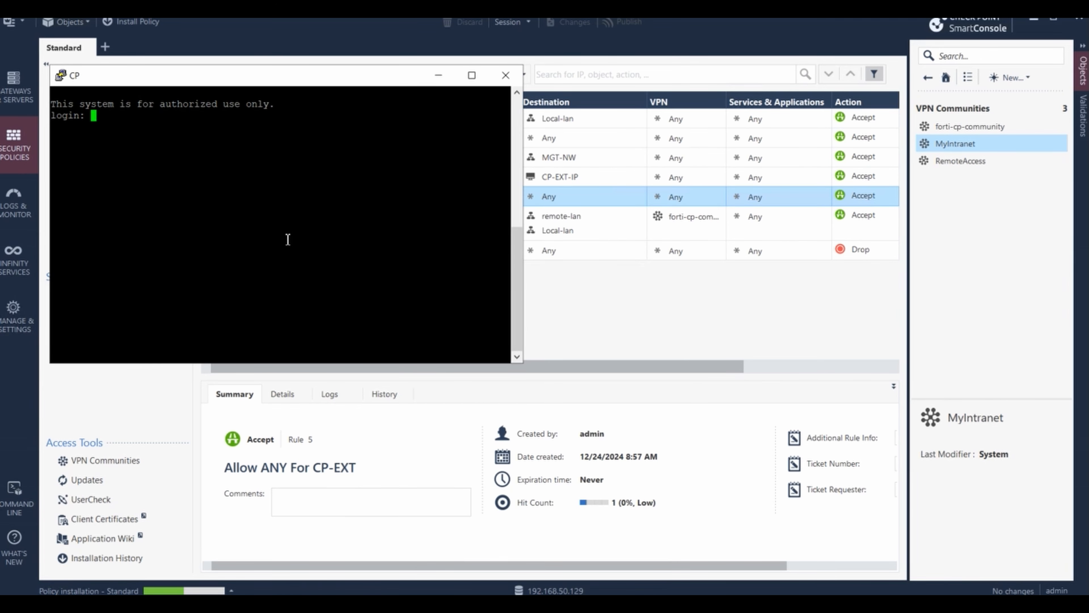
{"action": "type", "text": "admin"}
{"action": "key", "text": "Return"}
{"action": "key", "text": "Return"}
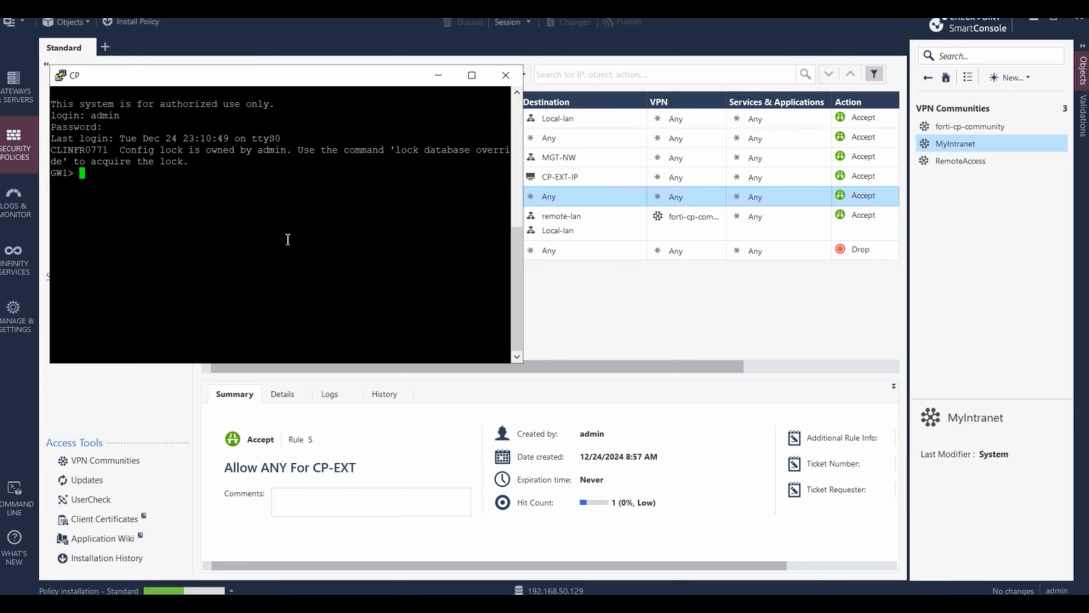
{"action": "type", "text": "lock da"}
{"action": "key", "text": "Tab"}
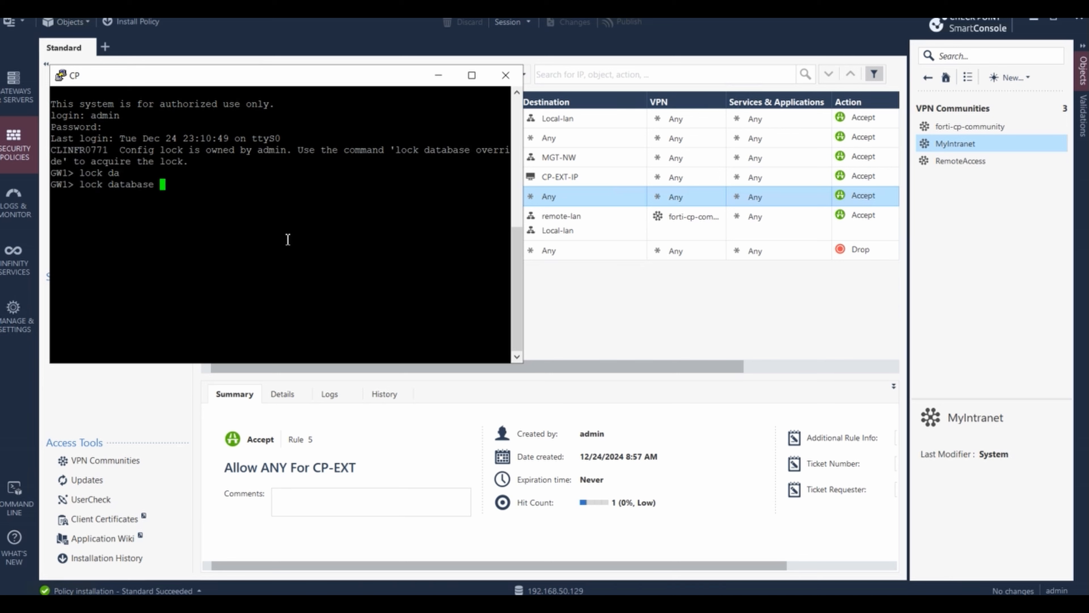
{"action": "type", "text": "ove"}
{"action": "key", "text": "Tab"}
{"action": "key", "text": "Return"}
- Run 'vpn tu' and list all IKE SAs and IPsec SAs, which show none
{"action": "type", "text": "vpn tu"}
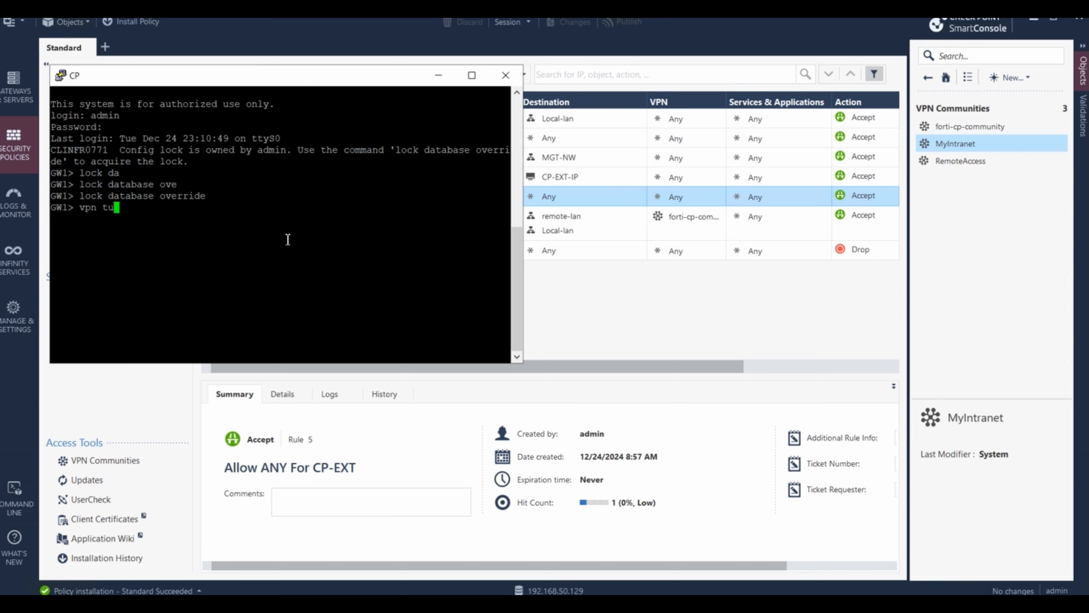
{"action": "key", "text": "Tab"}
{"action": "type", "text": "1"}
{"action": "key", "text": "Return"}
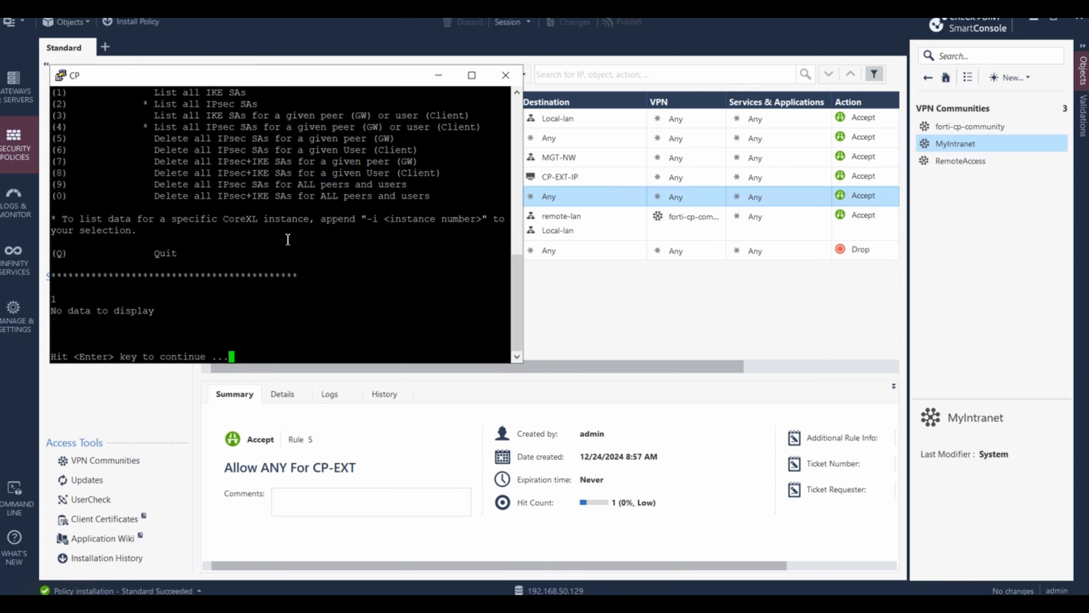
{"action": "key", "text": "Return"}
{"action": "type", "text": "2"}
{"action": "key", "text": "Return"}
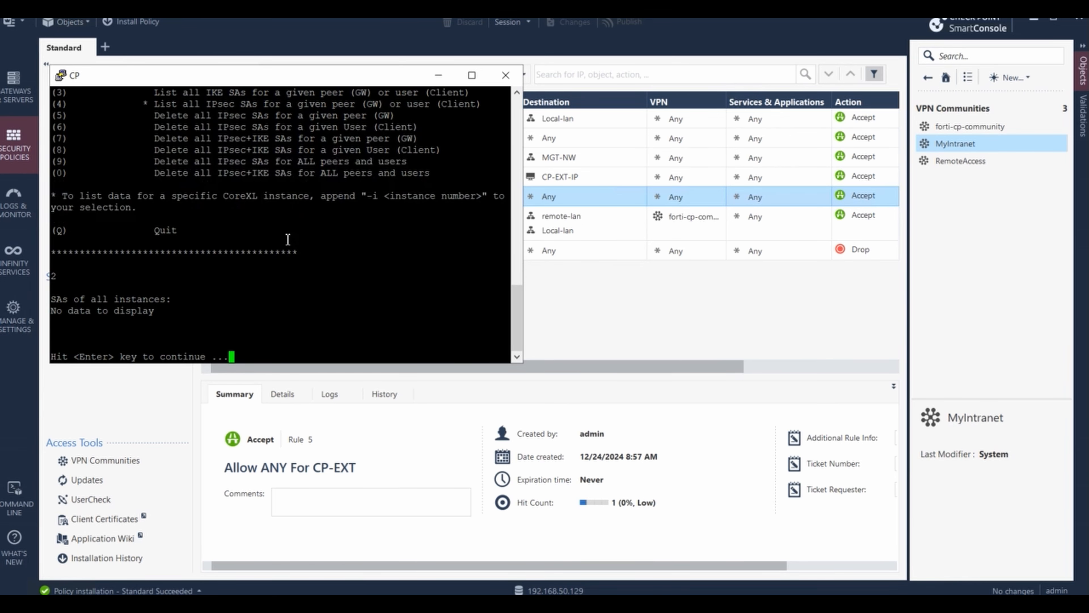
{"action": "key", "text": "Return"}
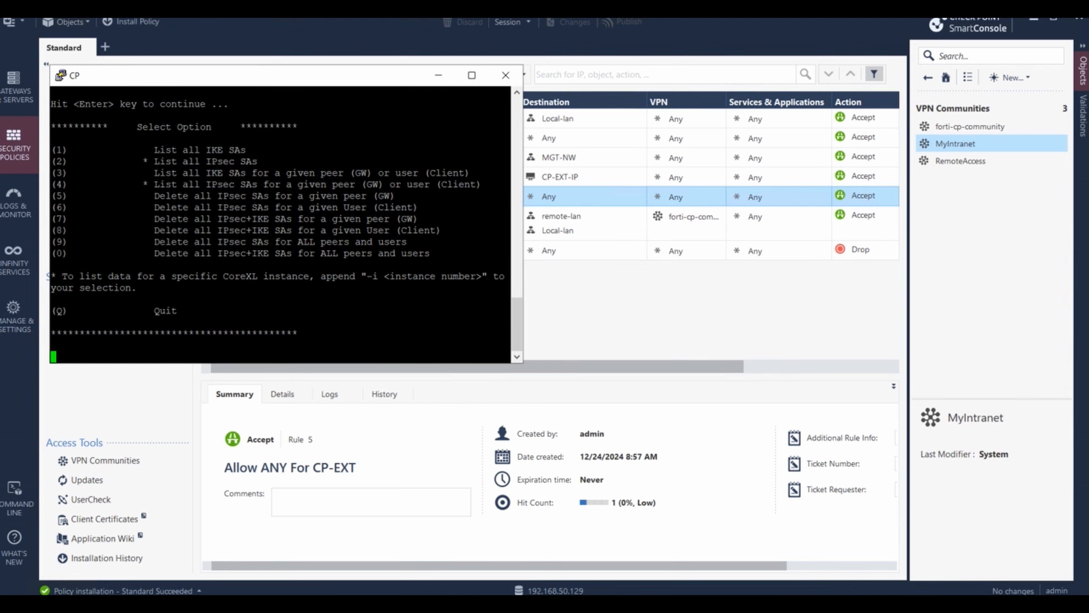
{"action": "left_click", "coordinate": [397, 604]}
{"action": "left_click", "coordinate": [271, 27]}
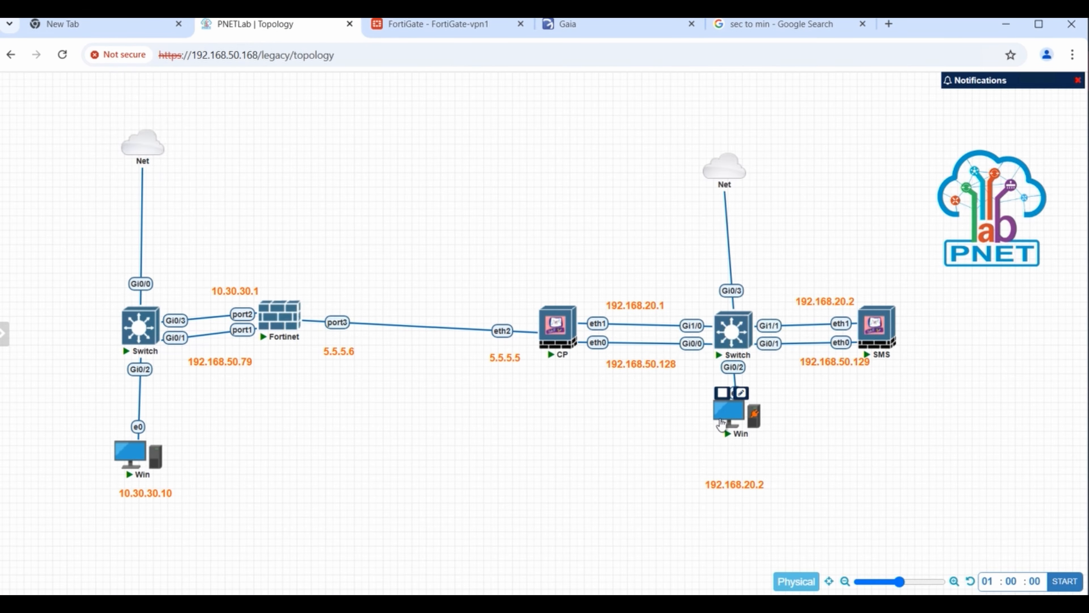
- Open the VNC console of Windows PC 192.168.20.2, reaching its Windows 7 login screen
{"action": "left_click", "coordinate": [722, 424]}
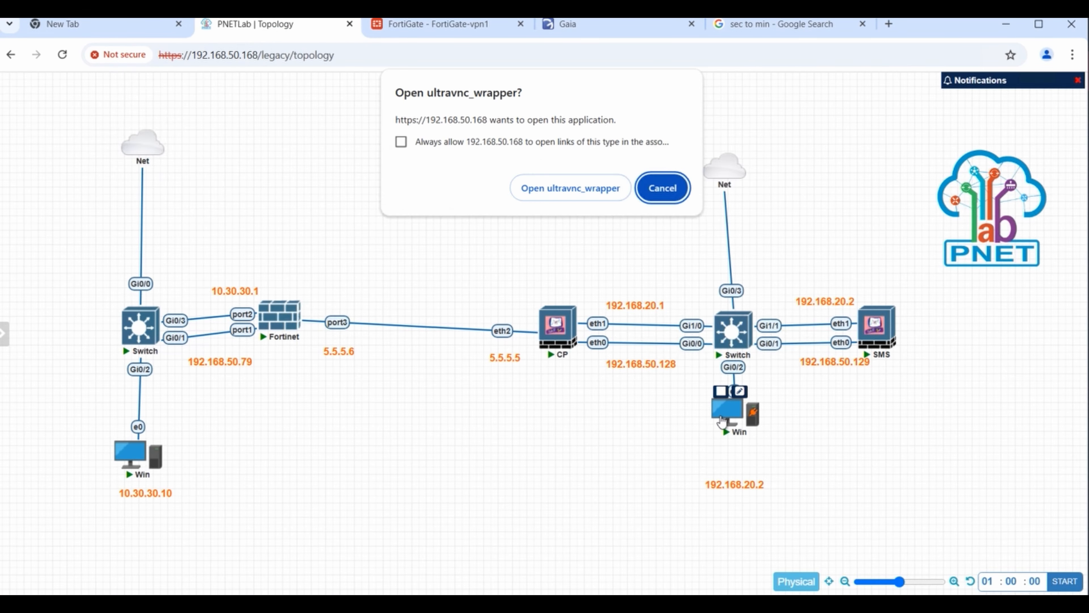
{"action": "left_click", "coordinate": [602, 190]}
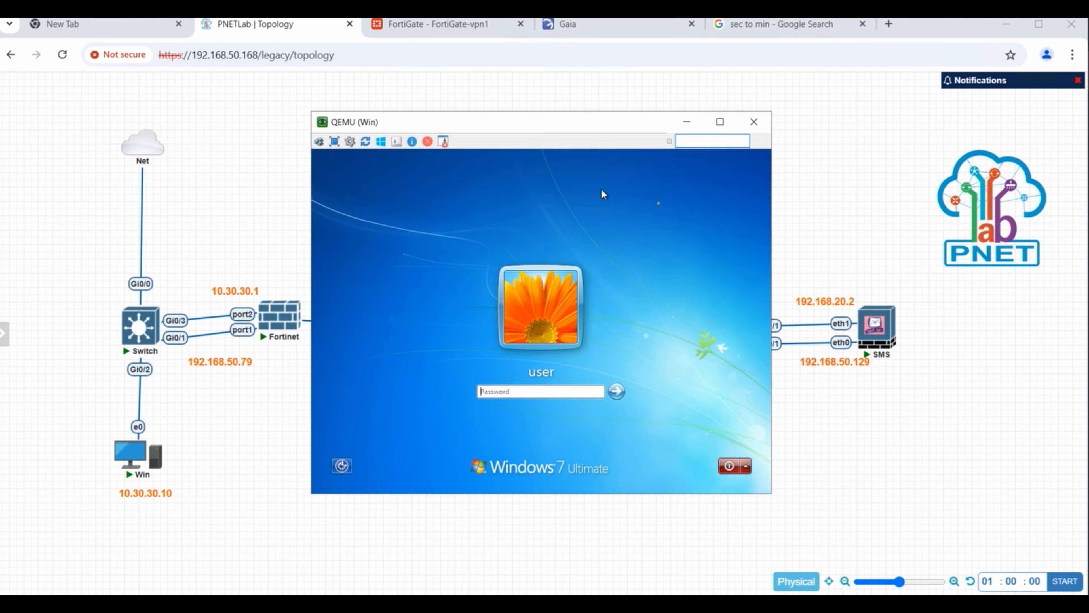
{"action": "type", "text": "••"}
{"action": "key", "text": "BackSpace"}
{"action": "key", "text": "BackSpace"}
{"action": "key", "text": "shift"}
{"action": "key", "text": "shift"}
{"action": "key", "text": "shift"}
{"action": "key", "text": "shift"}
{"action": "key", "text": "shift"}
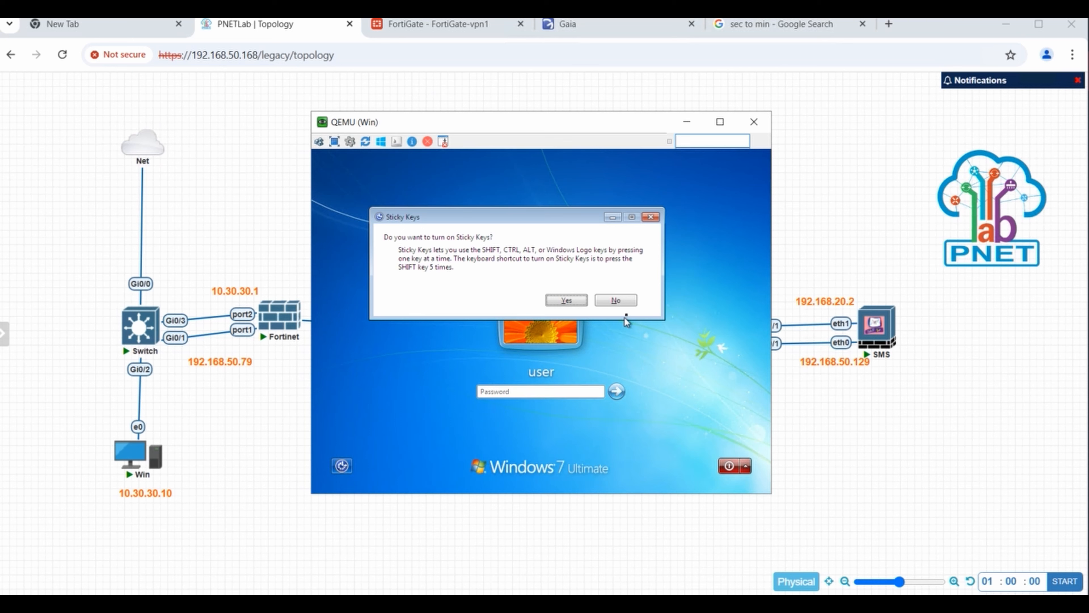
- Decline Sticky Keys and log into Windows 7 with the account password
{"action": "left_click", "coordinate": [622, 302]}
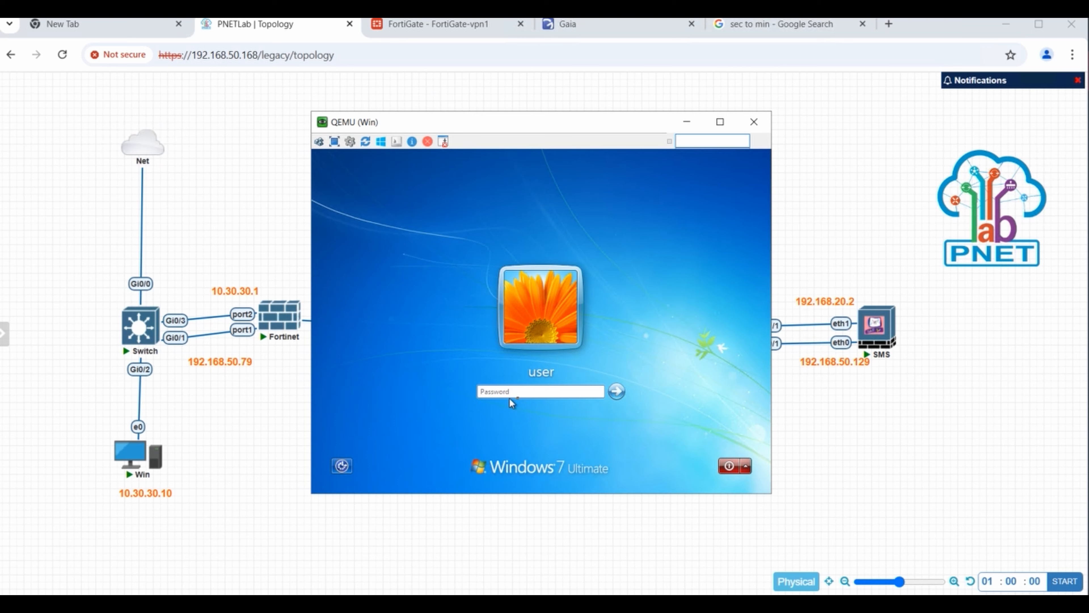
{"action": "type", "text": "Passw0r"}
{"action": "key", "text": "Return"}
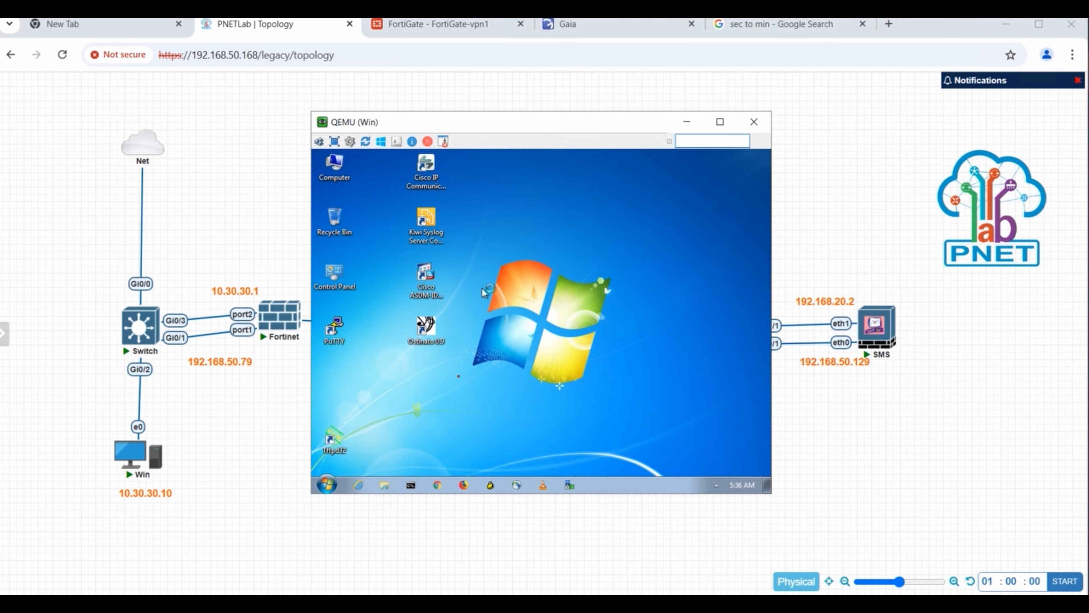
- In a command prompt, run ipconfig and ping 10.30.30.10, which times out
{"action": "left_click", "coordinate": [412, 487]}
{"action": "type", "text": "p"}
{"action": "key", "text": "BackSpace"}
{"action": "type", "text": "i"}
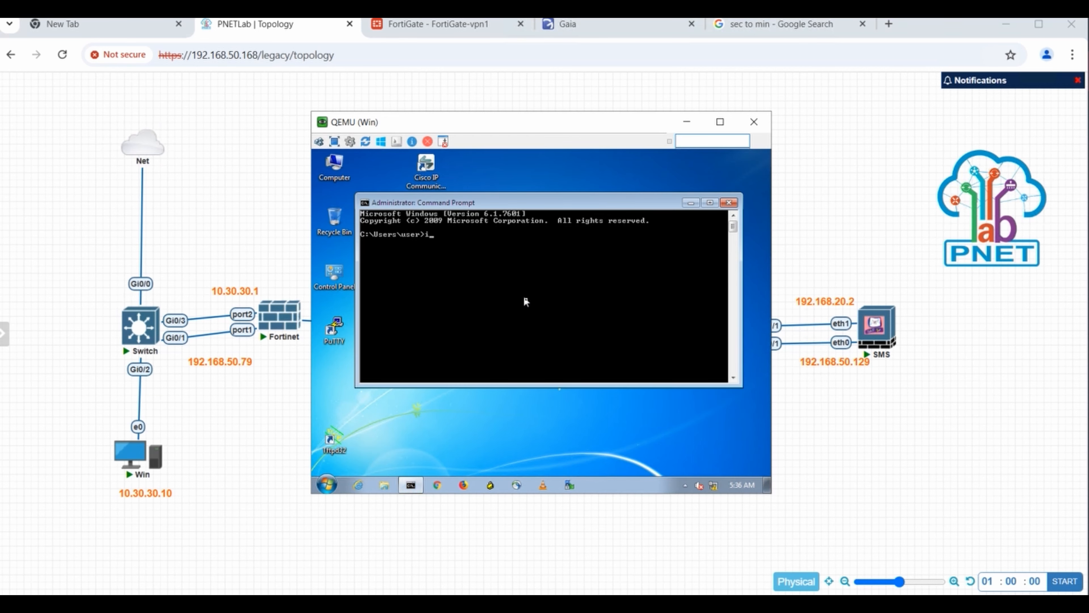
{"action": "type", "text": "pconfig"}
{"action": "key", "text": "Return"}
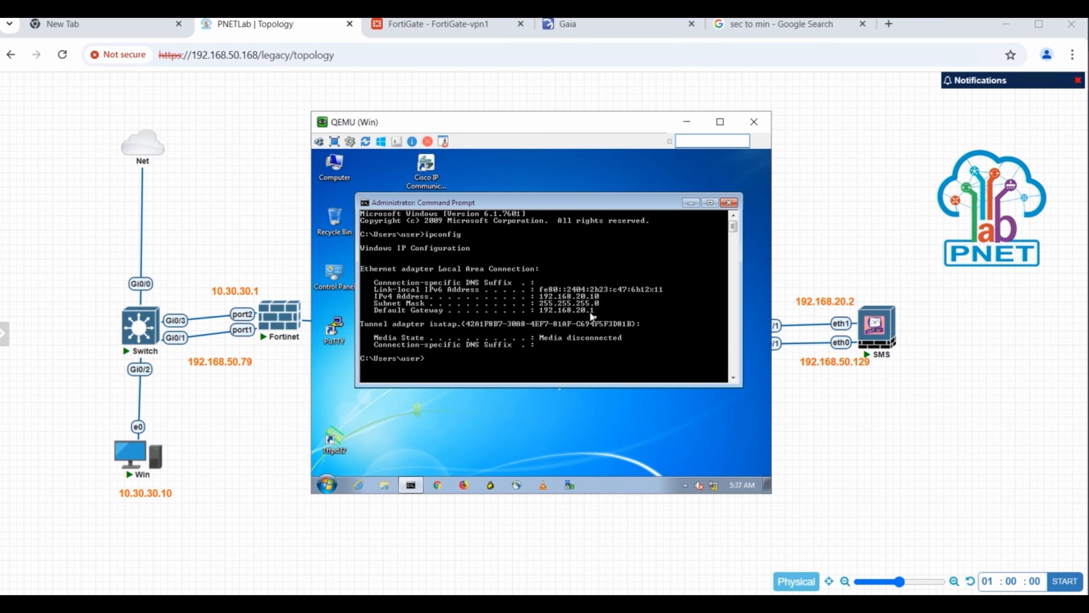
{"action": "type", "text": "ping 10.30.30.10"}
{"action": "key", "text": "Return"}
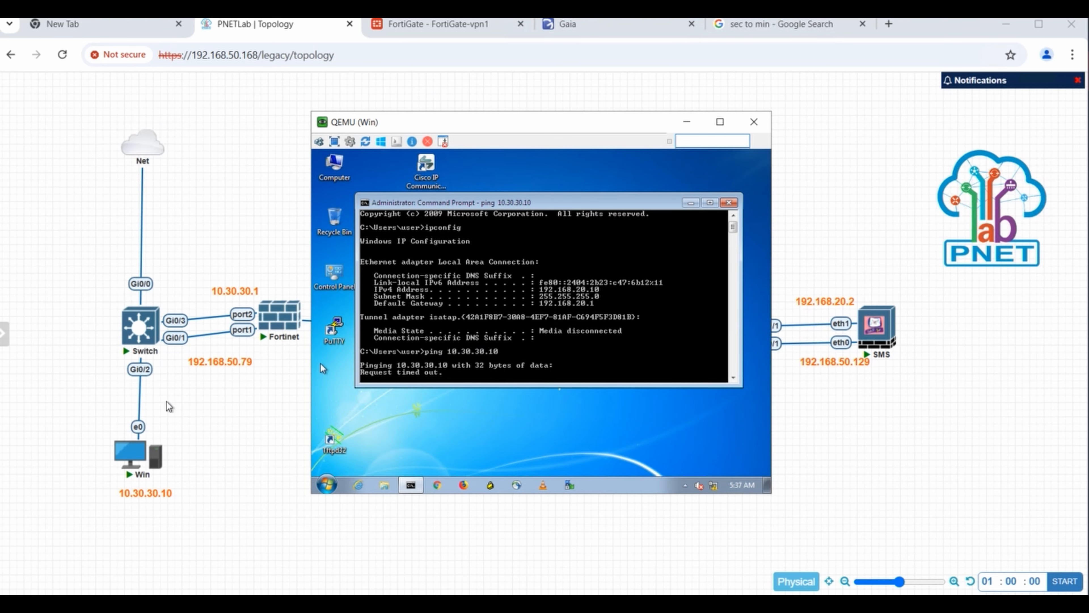
- Open the left Win host's VNC console and log into Windows with the account password
{"action": "left_click", "coordinate": [139, 451]}
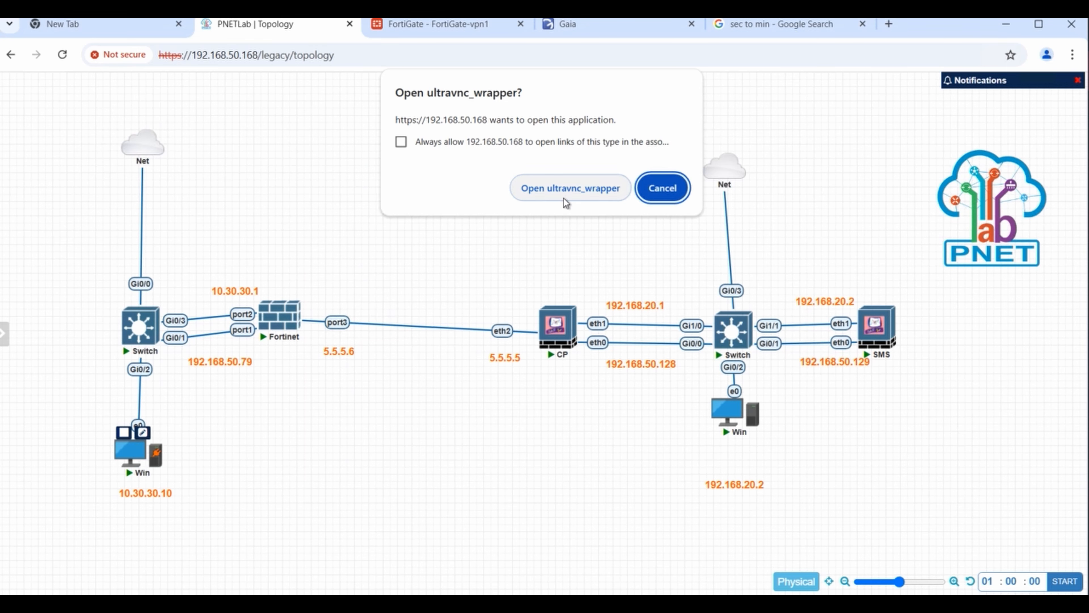
{"action": "left_click", "coordinate": [565, 194]}
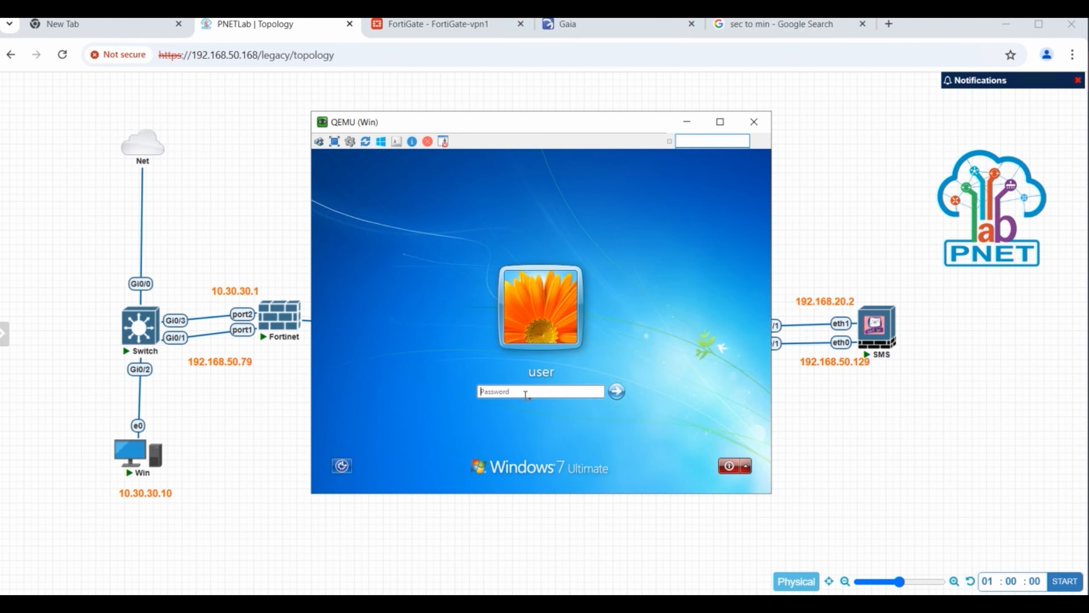
{"action": "left_click", "coordinate": [530, 391]}
{"action": "type", "text": "T"}
{"action": "key", "text": "BackSpace"}
{"action": "type", "text": "Test123"}
{"action": "key", "text": "Return"}
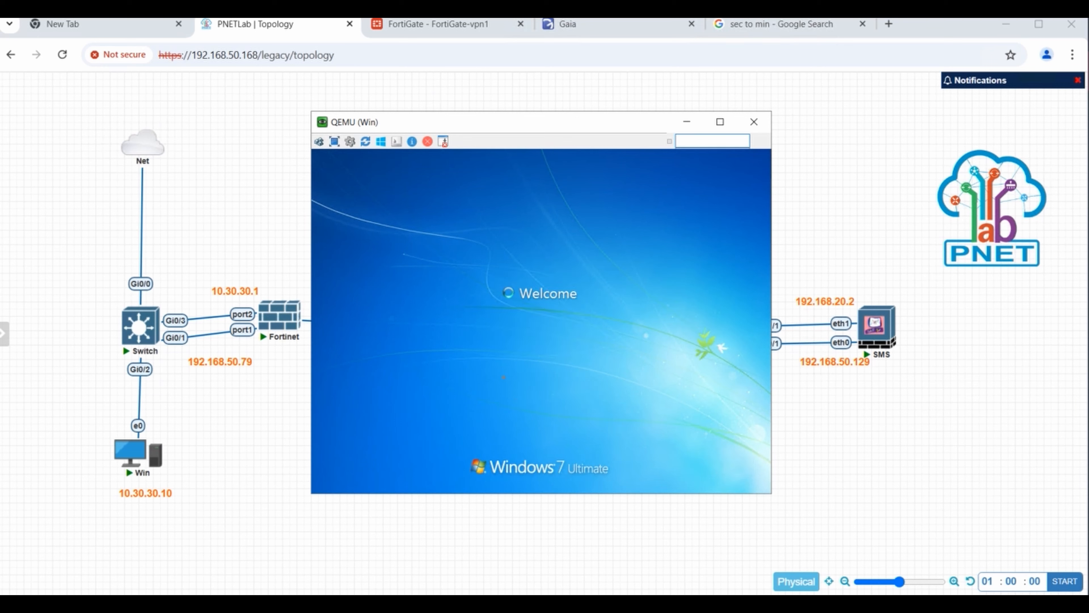
- In a command prompt, run ipconfig and enter 'ping 192.168.20.10' without running it
{"action": "left_click", "coordinate": [412, 486]}
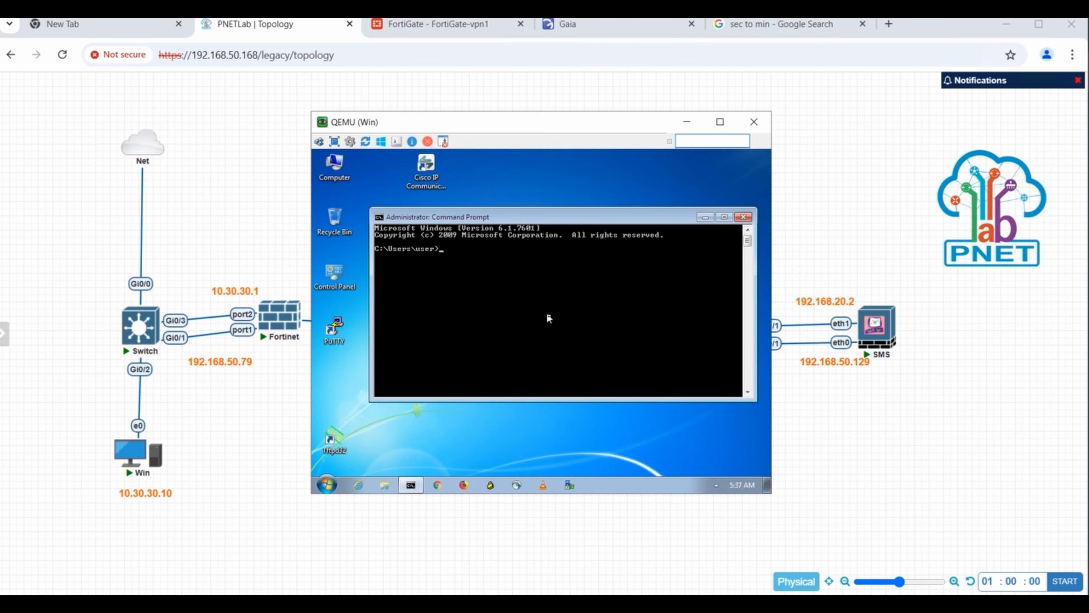
{"action": "type", "text": "ipco"}
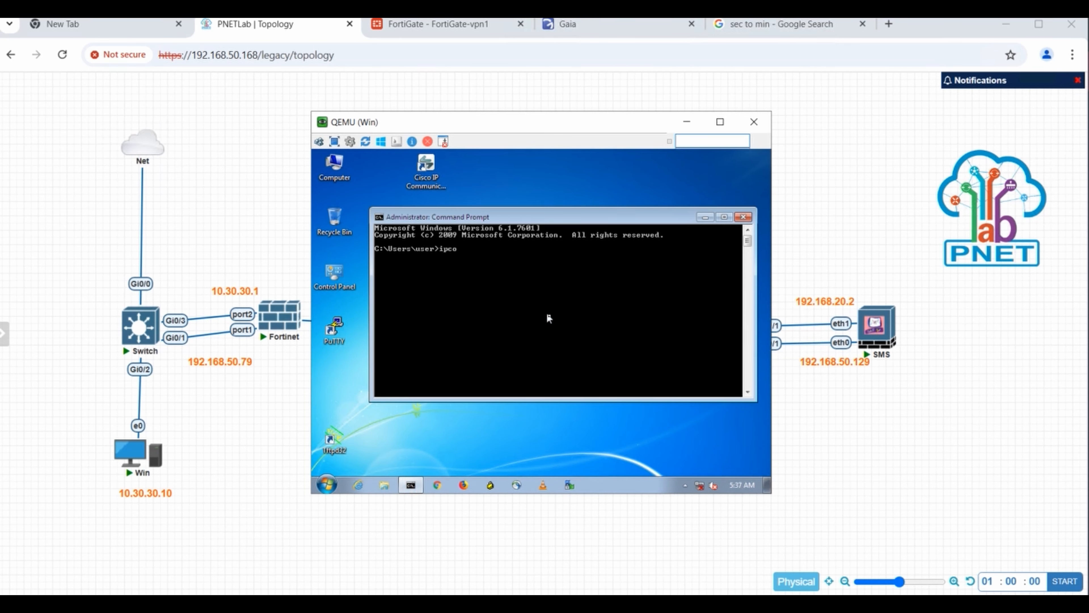
{"action": "type", "text": "nfig"}
{"action": "key", "text": "Return"}
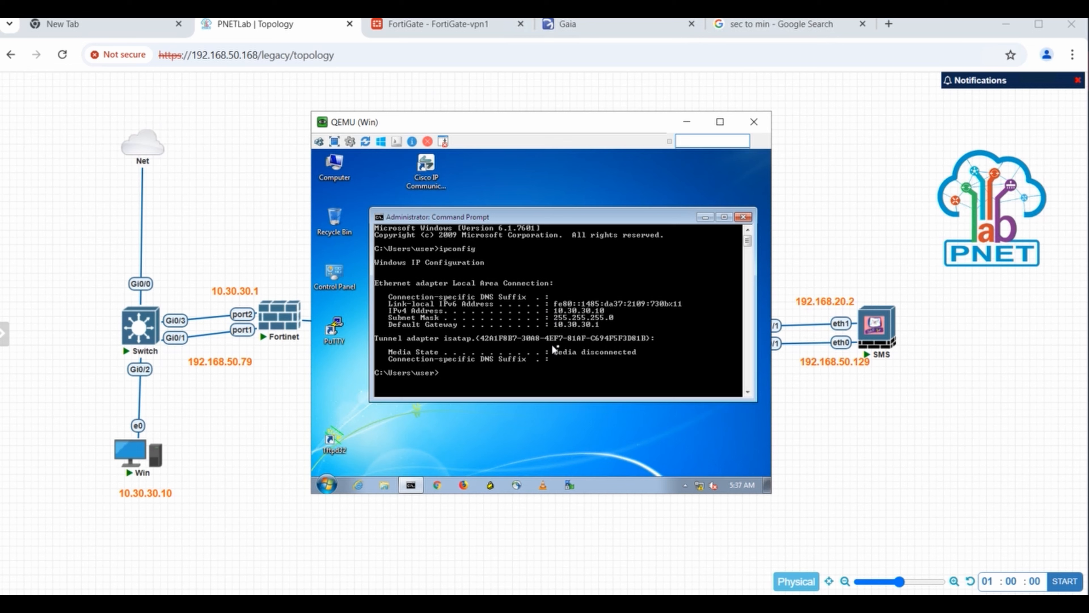
{"action": "type", "text": "ping 192.168.20.10"}
- Move the console windows aside and return to the full lab topology
{"action": "left_click_drag", "start_coordinate": [555, 124], "coordinate": [413, 101]}
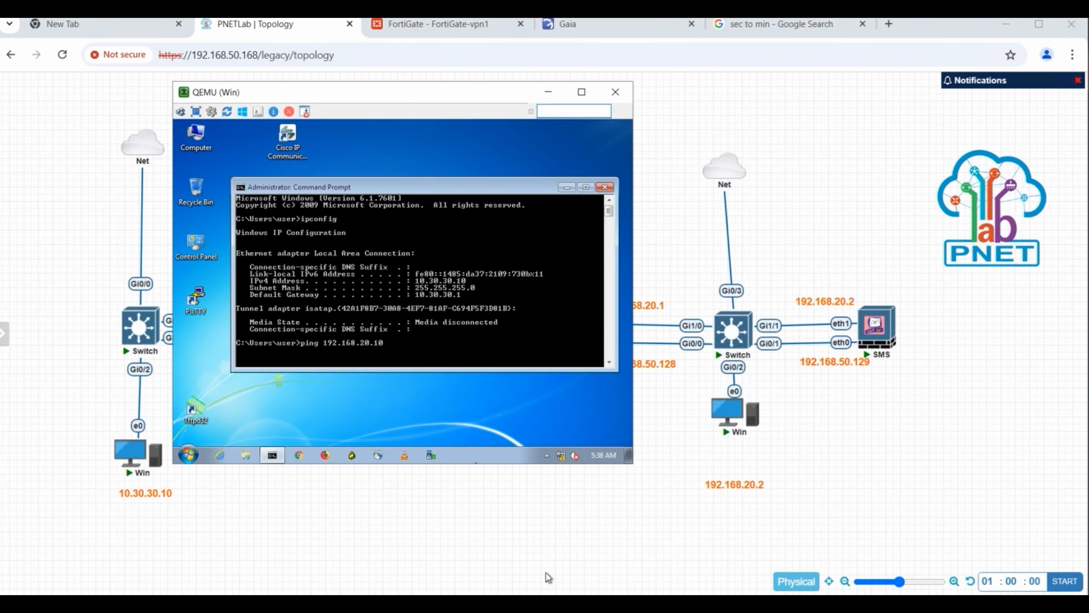
{"action": "left_click", "coordinate": [575, 604]}
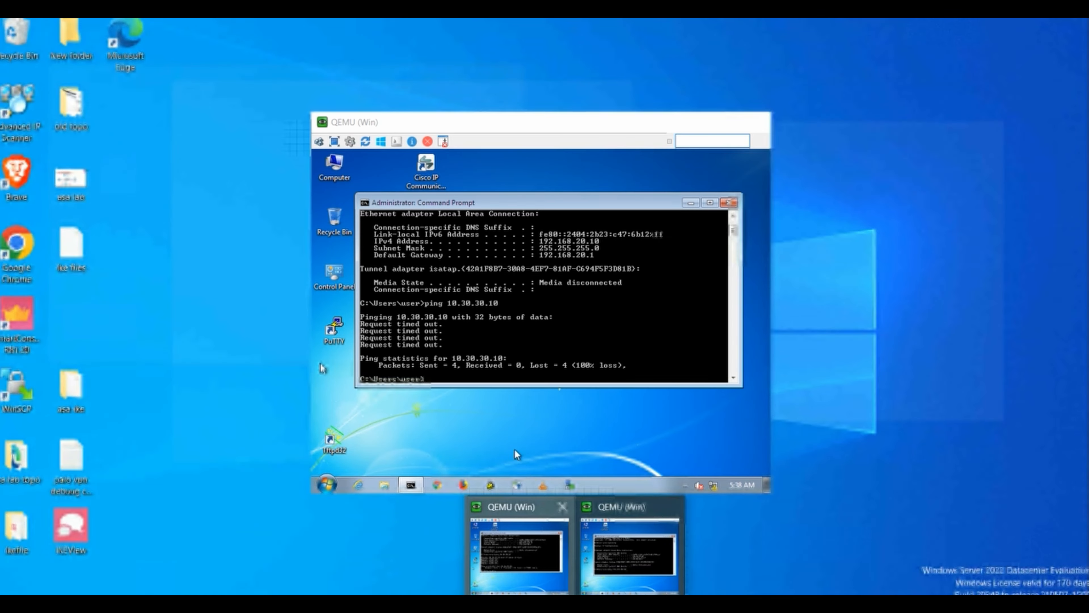
{"action": "left_click", "coordinate": [547, 558]}
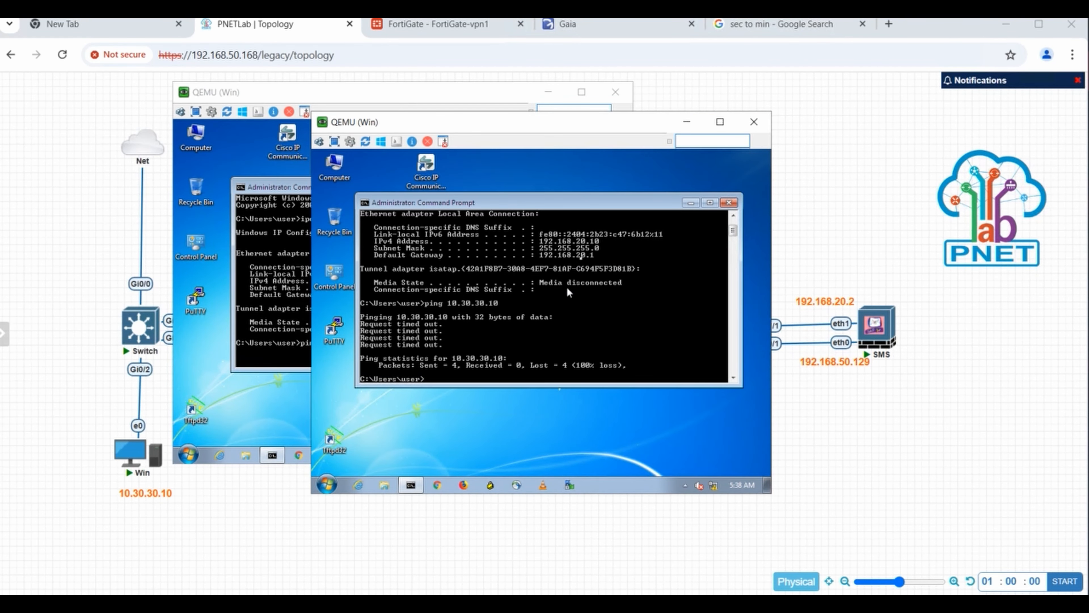
{"action": "left_click", "coordinate": [898, 487]}
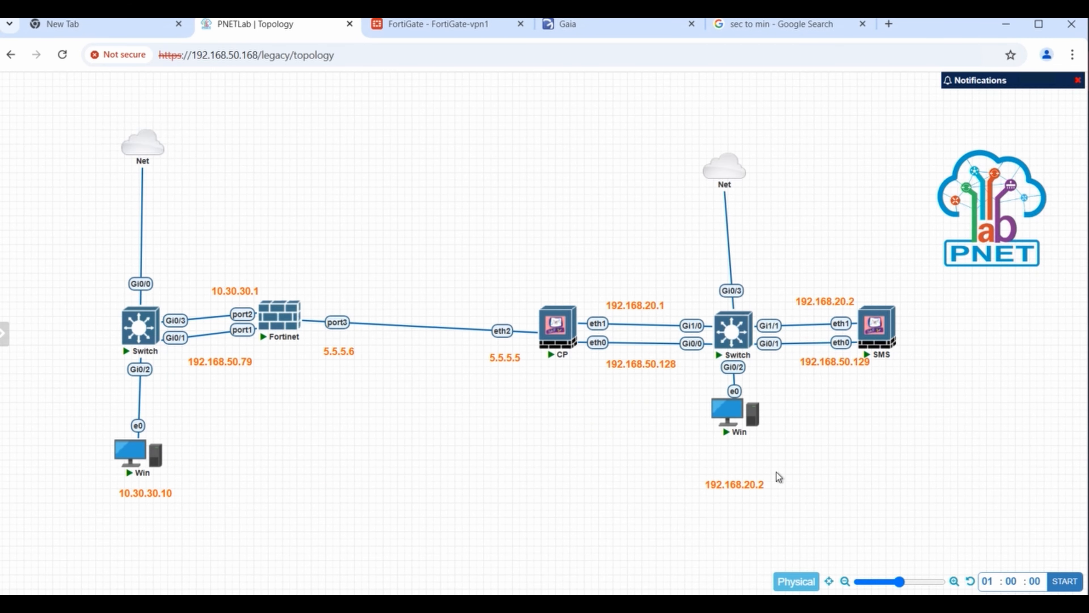
- Change the right Win host's label from 192.168.20.2 to 192.168.20.10 and move it beneath the host
{"action": "right_click", "coordinate": [751, 485]}
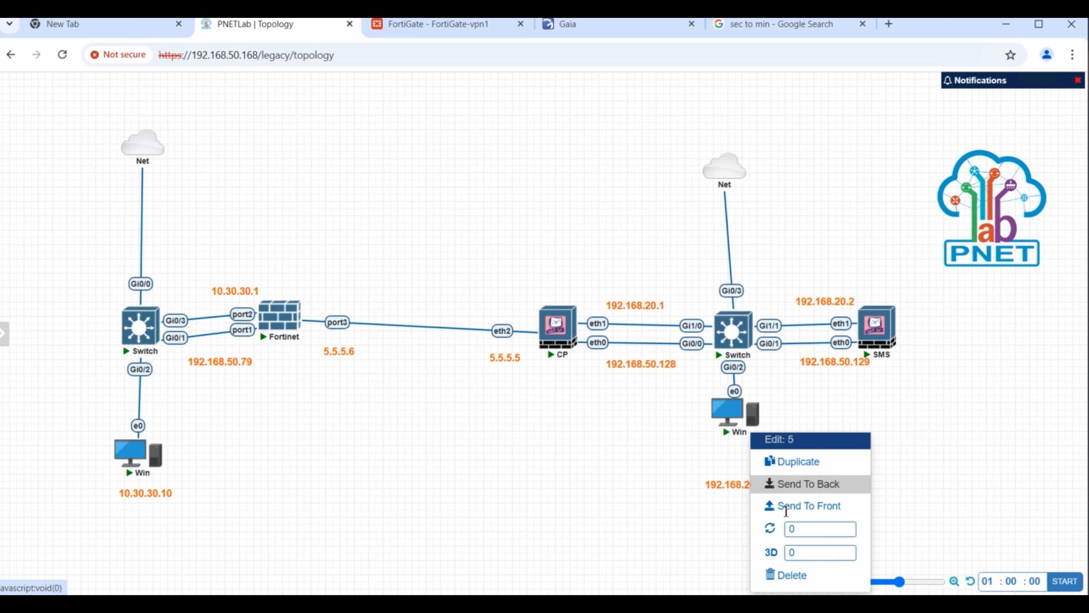
{"action": "double_click", "coordinate": [721, 490]}
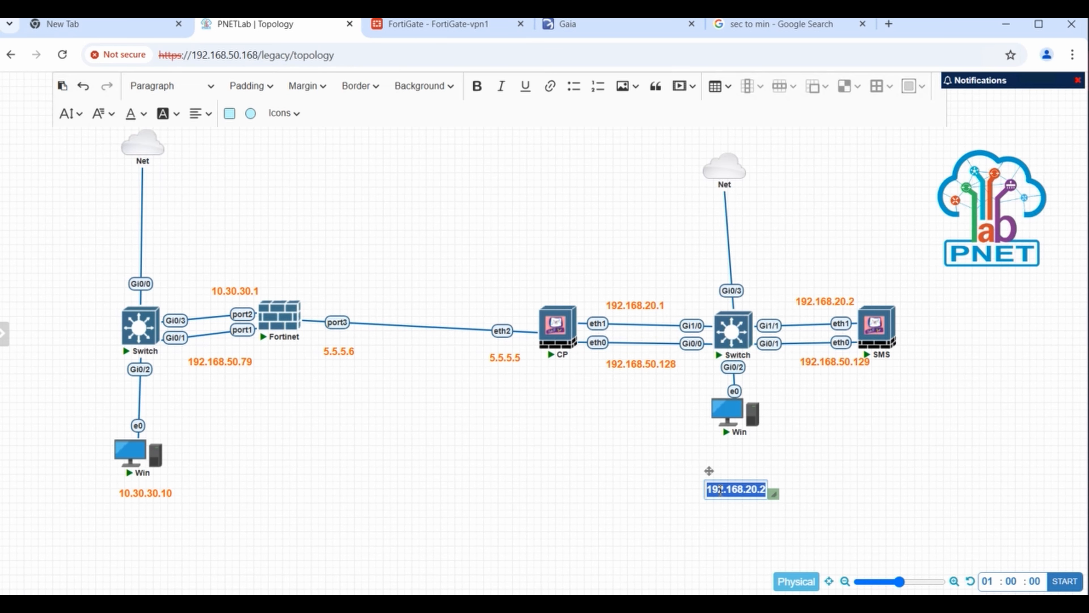
{"action": "left_click", "coordinate": [769, 495]}
{"action": "key", "text": "BackSpace"}
{"action": "type", "text": "10"}
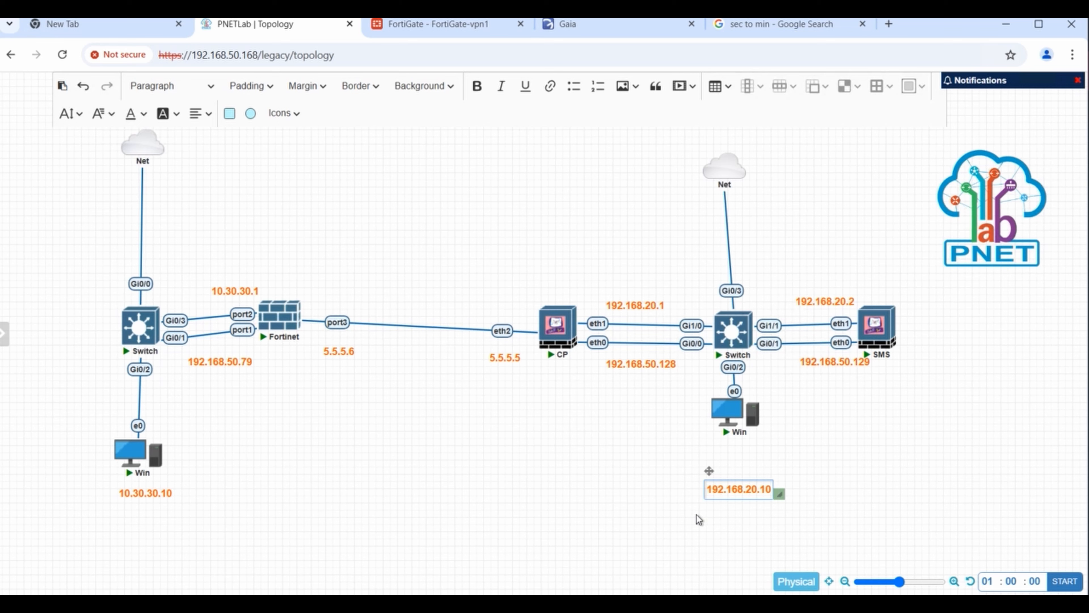
{"action": "left_click", "coordinate": [713, 503]}
{"action": "left_click_drag", "start_coordinate": [744, 486], "coordinate": [744, 462]}
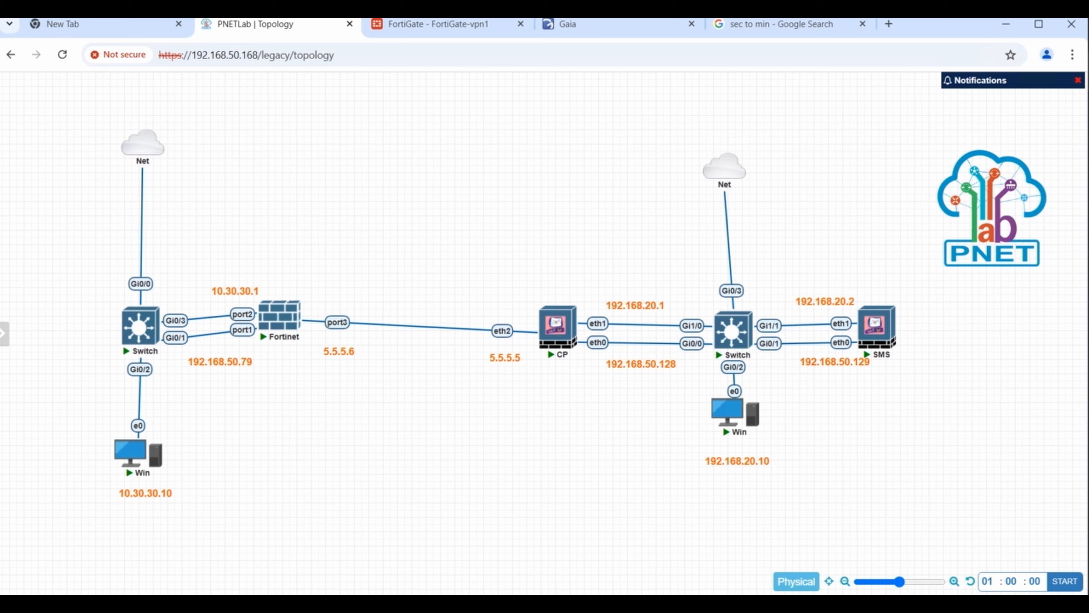
{"action": "left_click", "coordinate": [504, 609]}
- Restore both Windows consoles and run the ping to 192.168.20.10, which gets 'Destination net unreachable'
{"action": "mouse_move", "coordinate": [579, 607]}
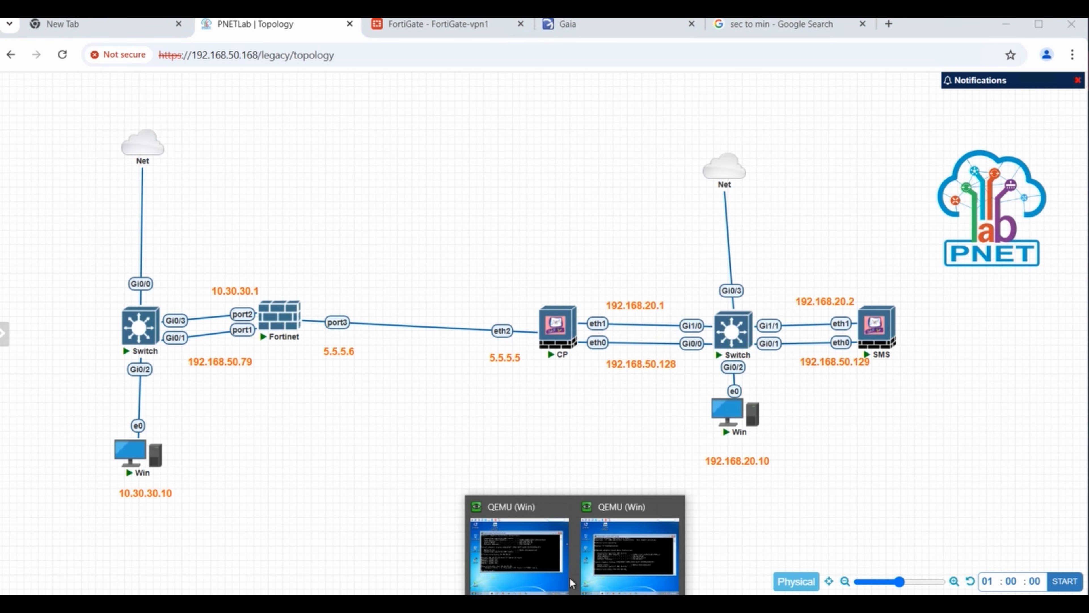
{"action": "left_click", "coordinate": [549, 525]}
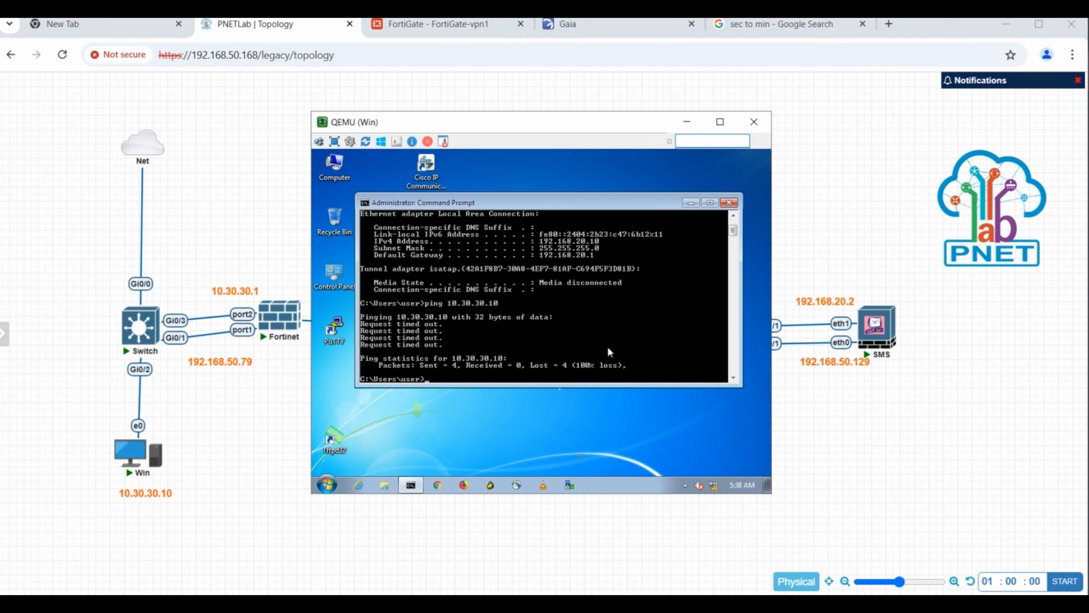
{"action": "mouse_move", "coordinate": [576, 607]}
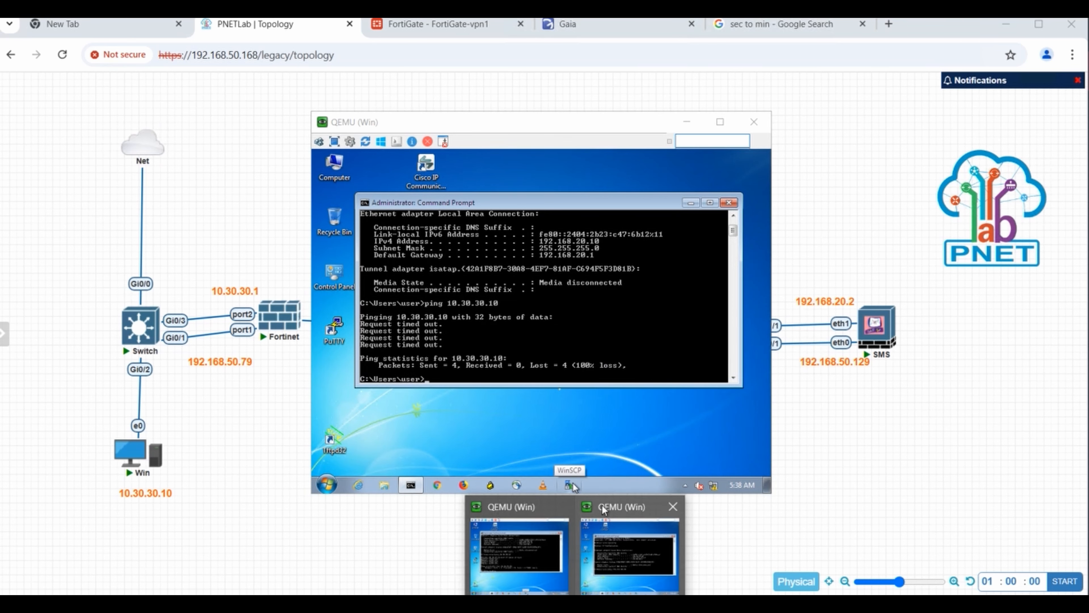
{"action": "left_click", "coordinate": [621, 577]}
{"action": "key", "text": "Return"}
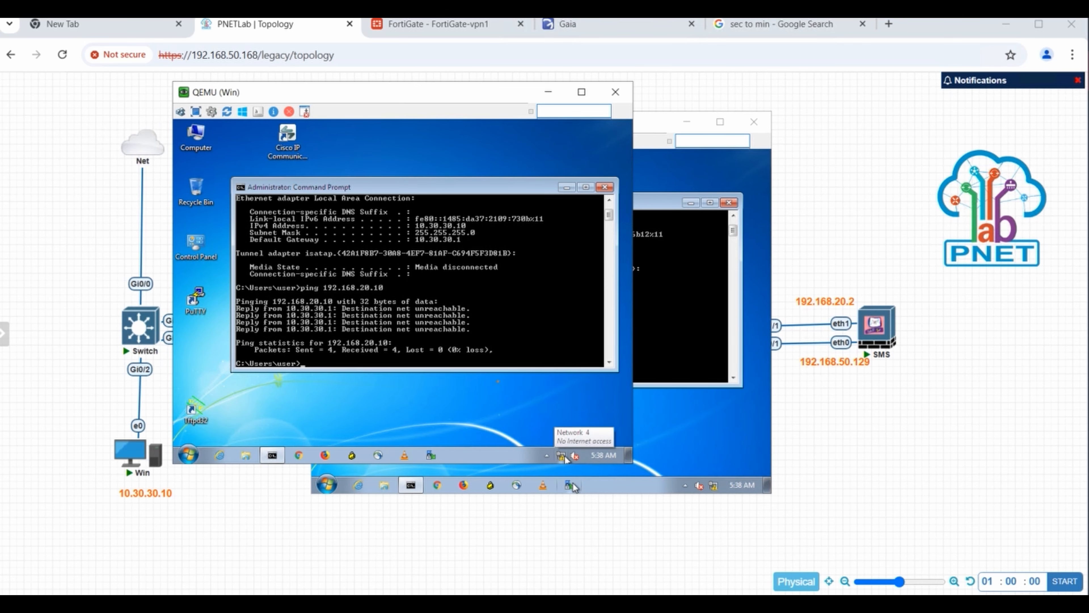
- Ping 10.30.10.1 and rerun ipconfig on the 10.30.30.10 host
{"action": "left_click_drag", "start_coordinate": [486, 102], "coordinate": [764, 265]}
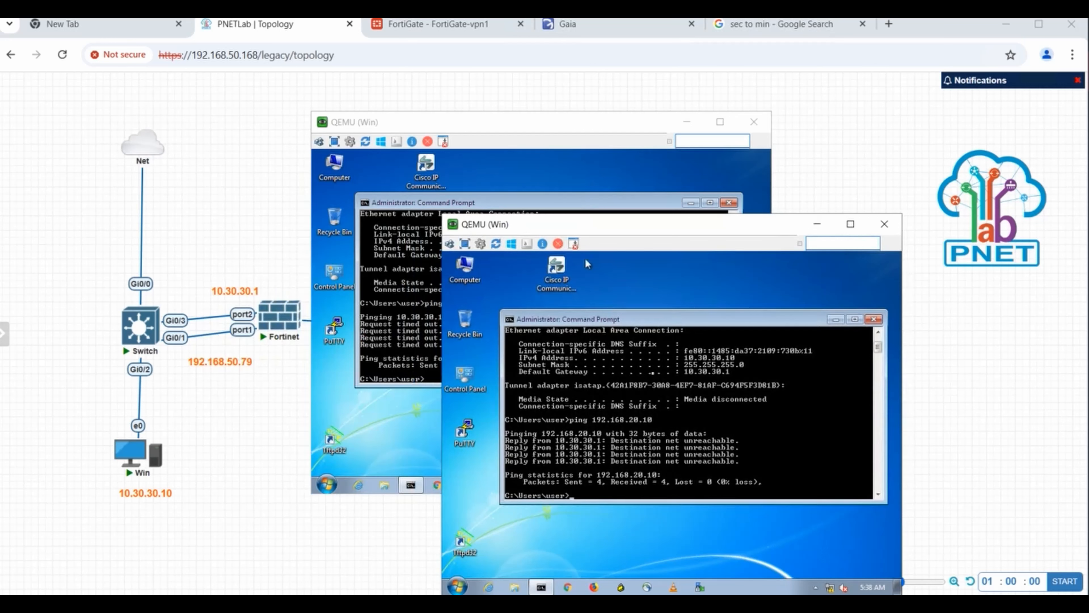
{"action": "type", "text": "ping "}
{"action": "type", "text": "10."}
{"action": "type", "text": "30.1"}
{"action": "type", "text": "0.1"}
{"action": "key", "text": "Return"}
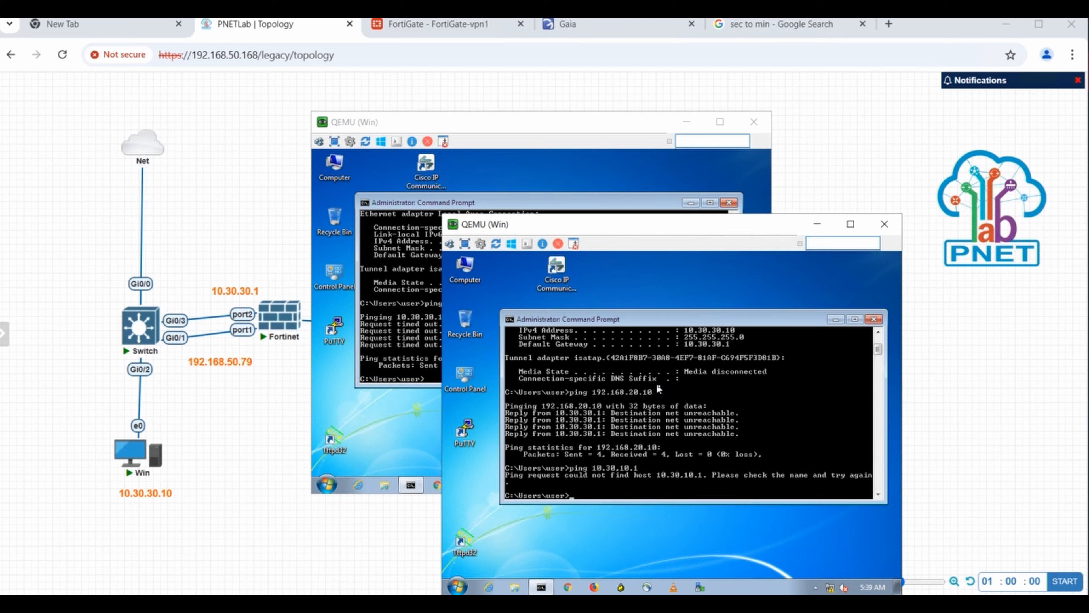
{"action": "type", "text": "ipconfig"}
{"action": "key", "text": "Return"}
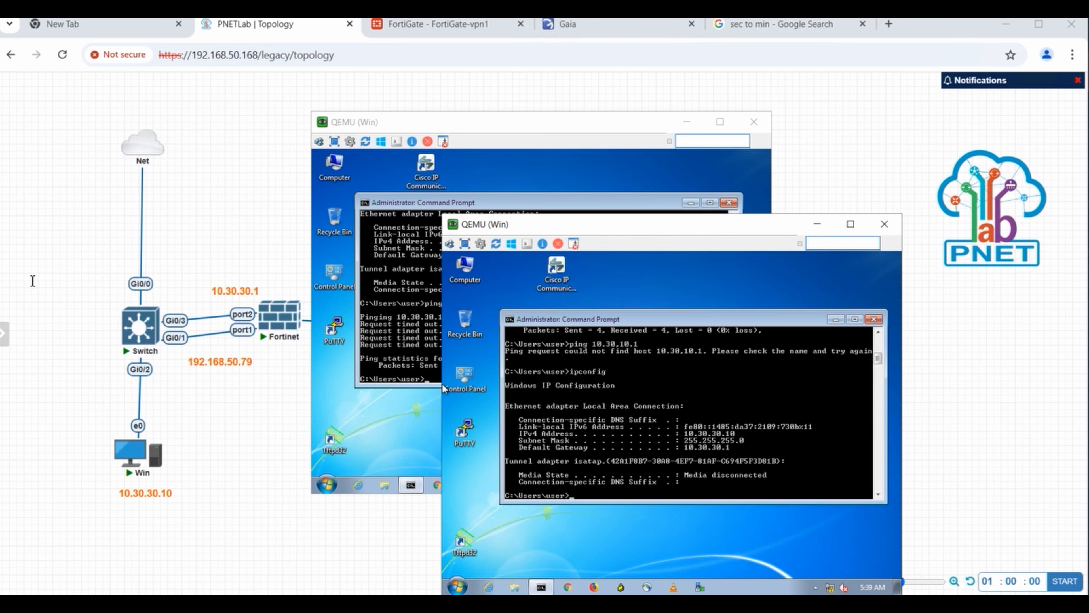
- Open the left Switch's console in PuTTY and run 'show arp', which lists no entries
{"action": "left_click", "coordinate": [142, 331]}
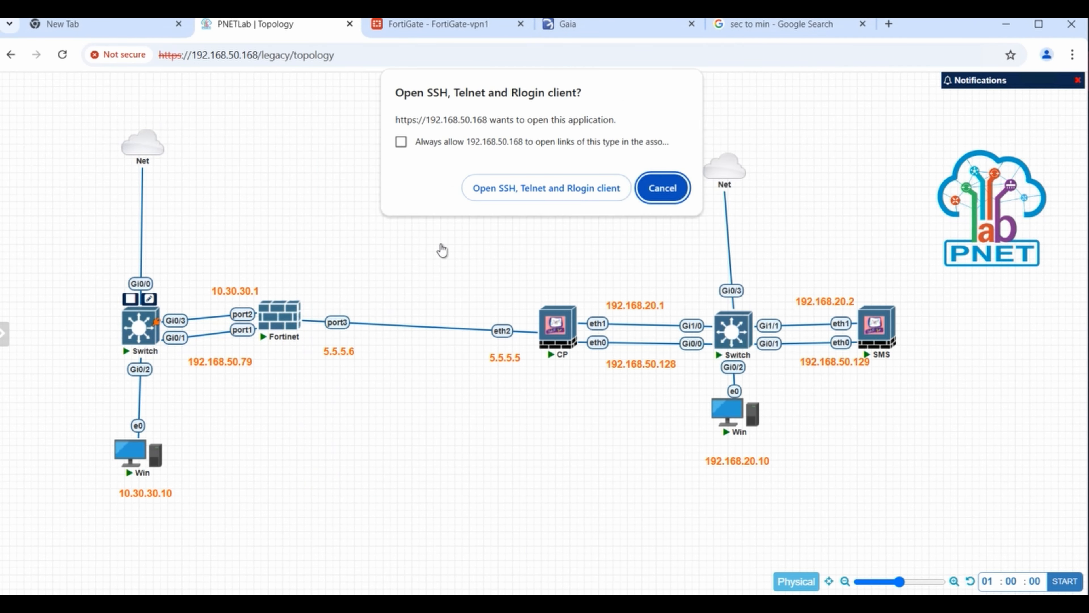
{"action": "left_click", "coordinate": [505, 194]}
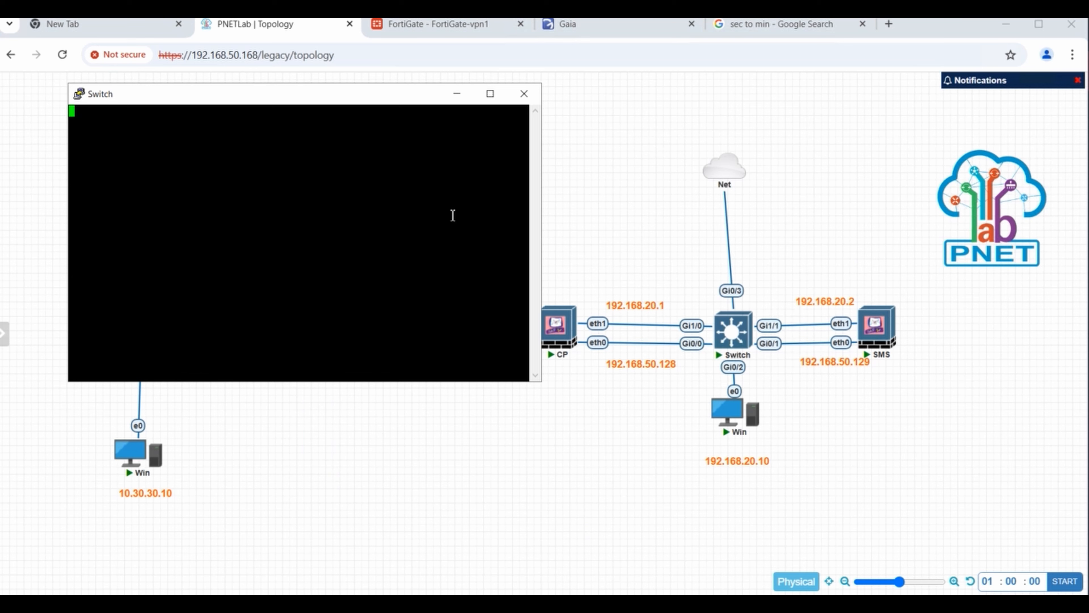
{"action": "key", "text": "Return"}
{"action": "key", "text": "Return"}
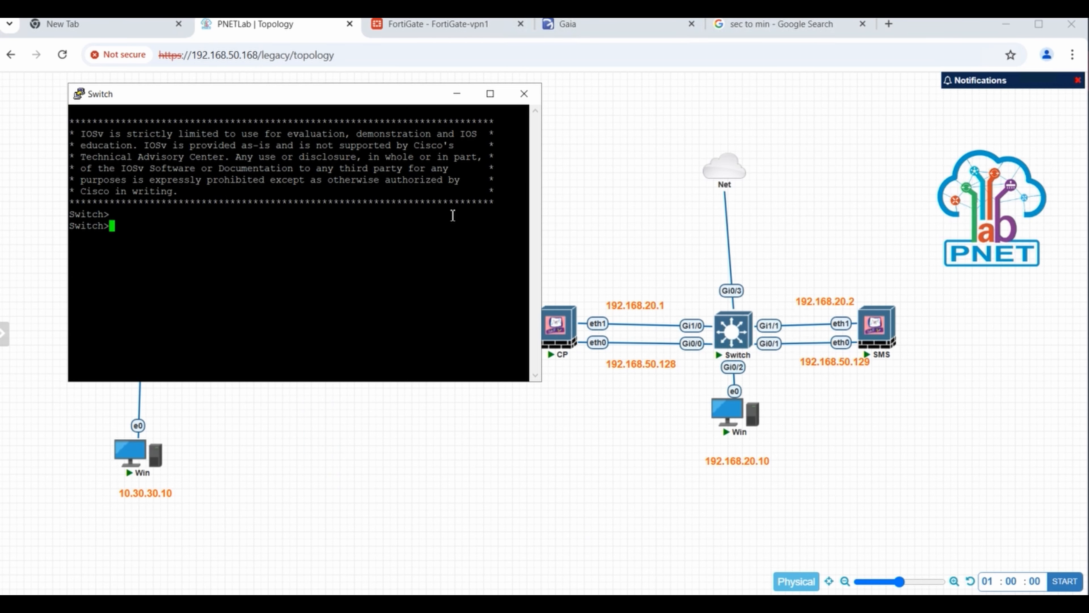
{"action": "key", "text": "Return"}
{"action": "key", "text": "Return"}
{"action": "type", "text": "sh"}
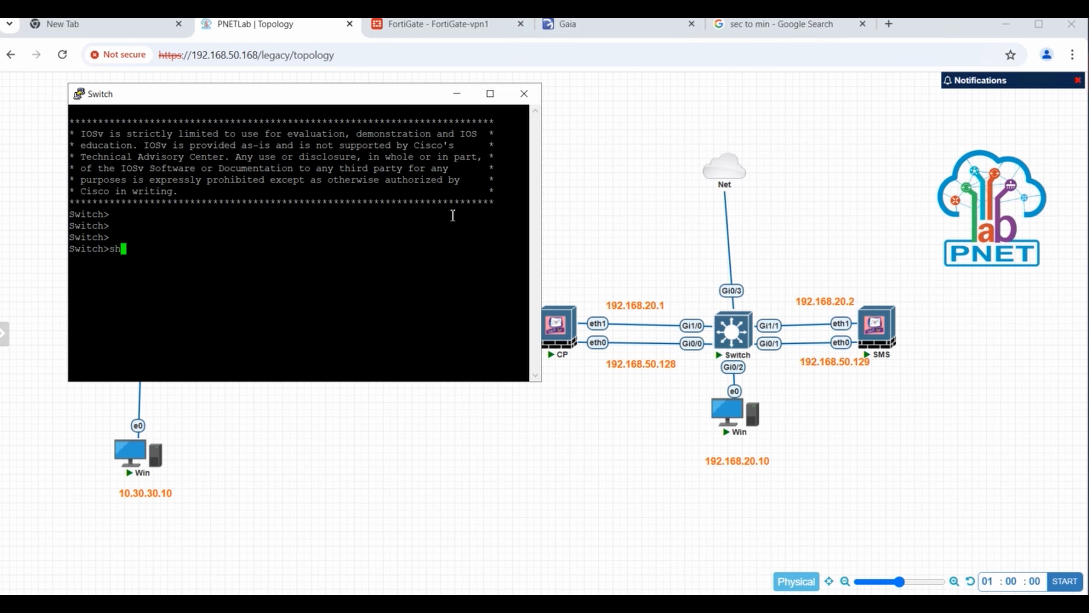
{"action": "type", "text": "ow a"}
{"action": "key", "text": "Tab"}
{"action": "type", "text": "rp"}
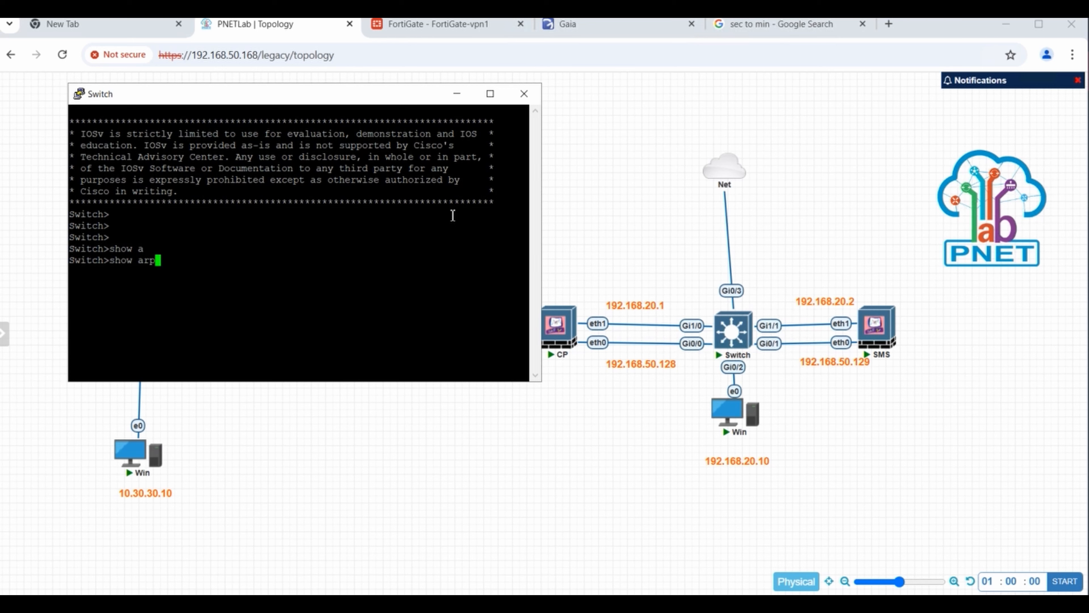
{"action": "key", "text": "Return"}
{"action": "left_click_drag", "start_coordinate": [354, 100], "coordinate": [746, 130]}
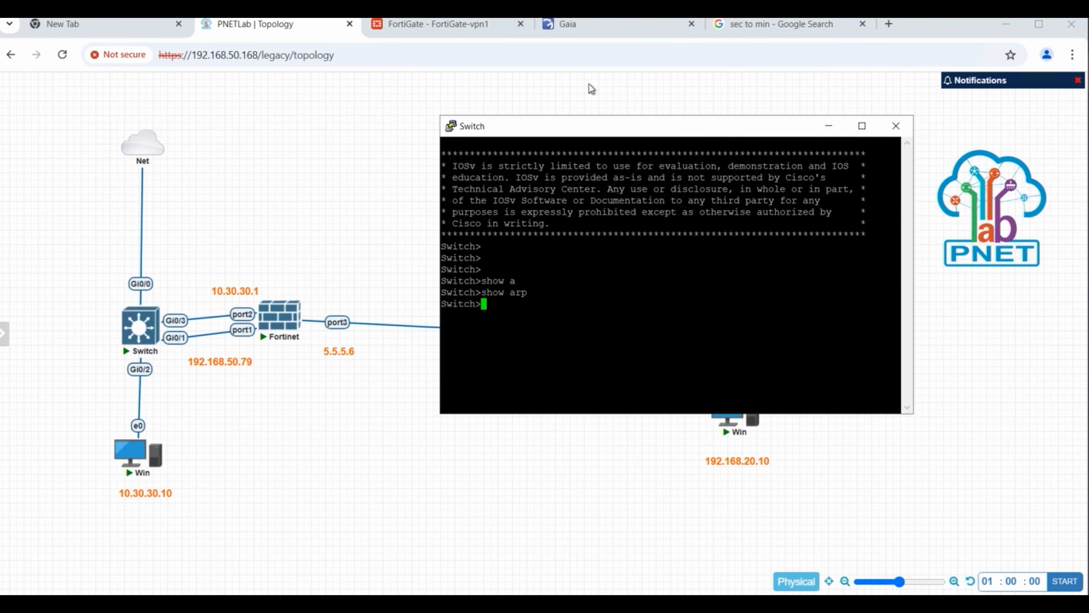
- Open FortiGate's Network > Interfaces page, showing port2 at 10.30.30.1 and port3 at 5.5.5.6
{"action": "left_click", "coordinate": [511, 30]}
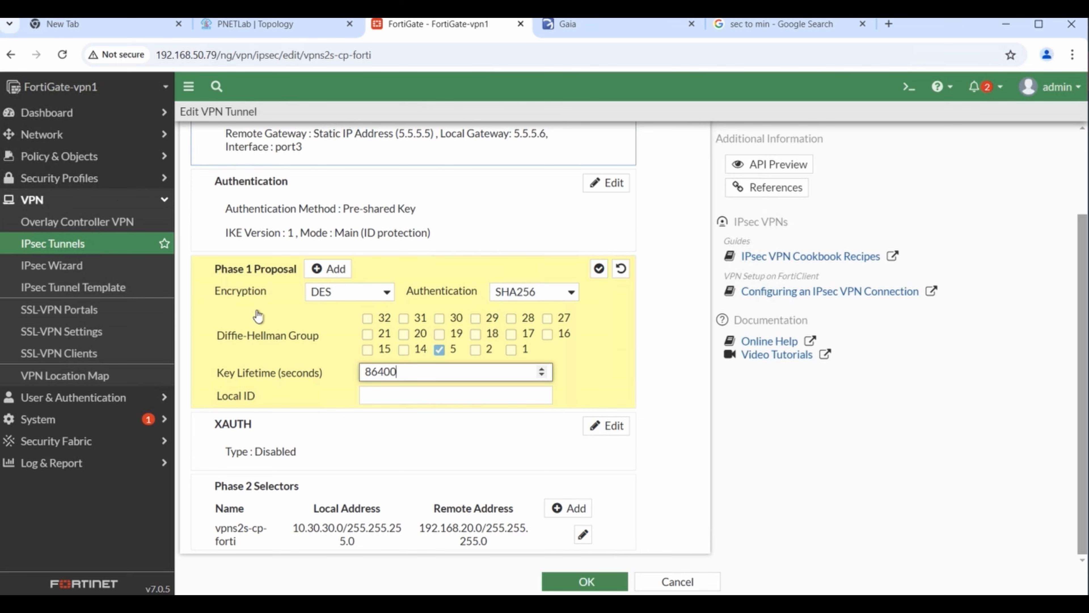
{"action": "left_click", "coordinate": [88, 137]}
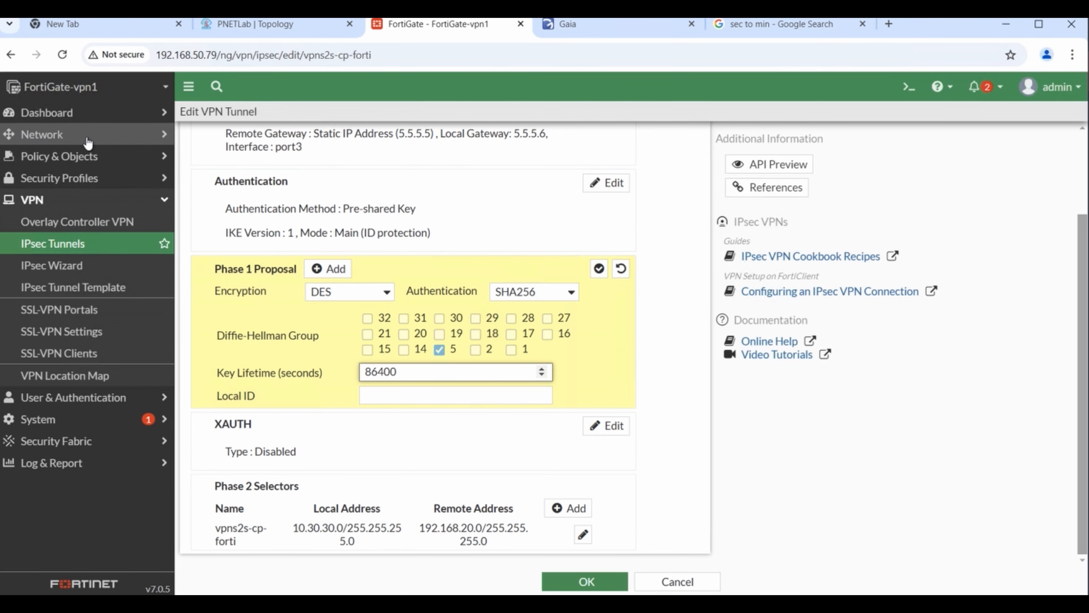
{"action": "left_click", "coordinate": [85, 157]}
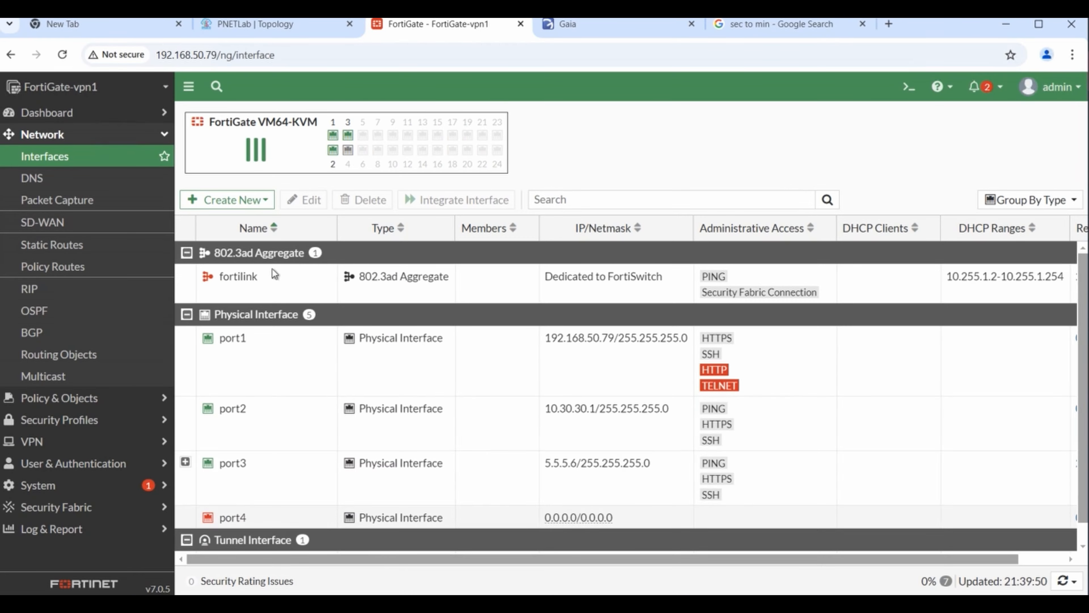
- Restart the left Switch node by stopping and starting it
{"action": "left_click", "coordinate": [258, 27]}
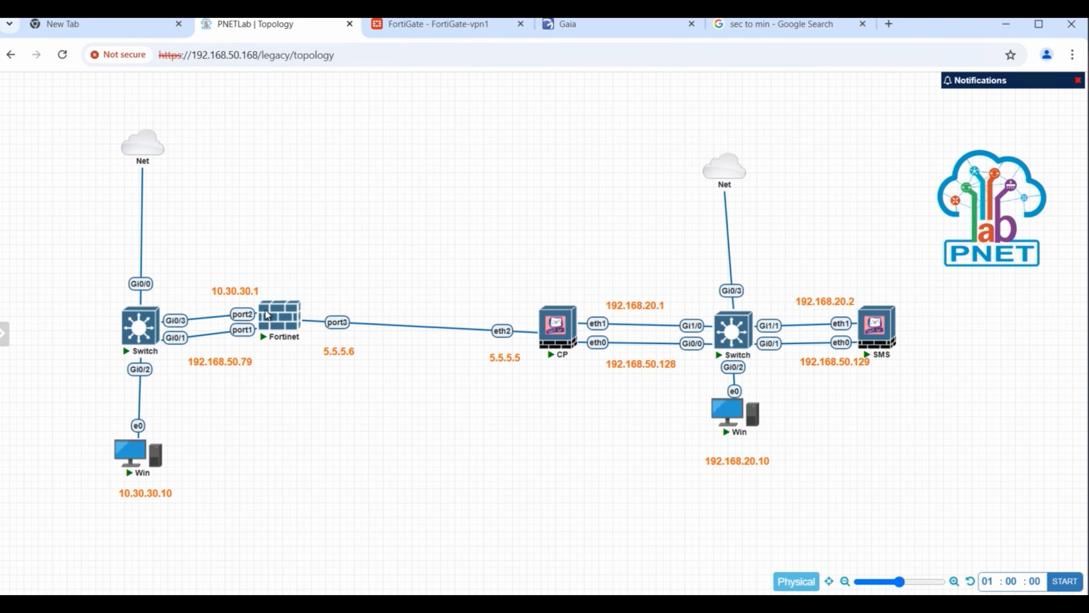
{"action": "right_click", "coordinate": [151, 326]}
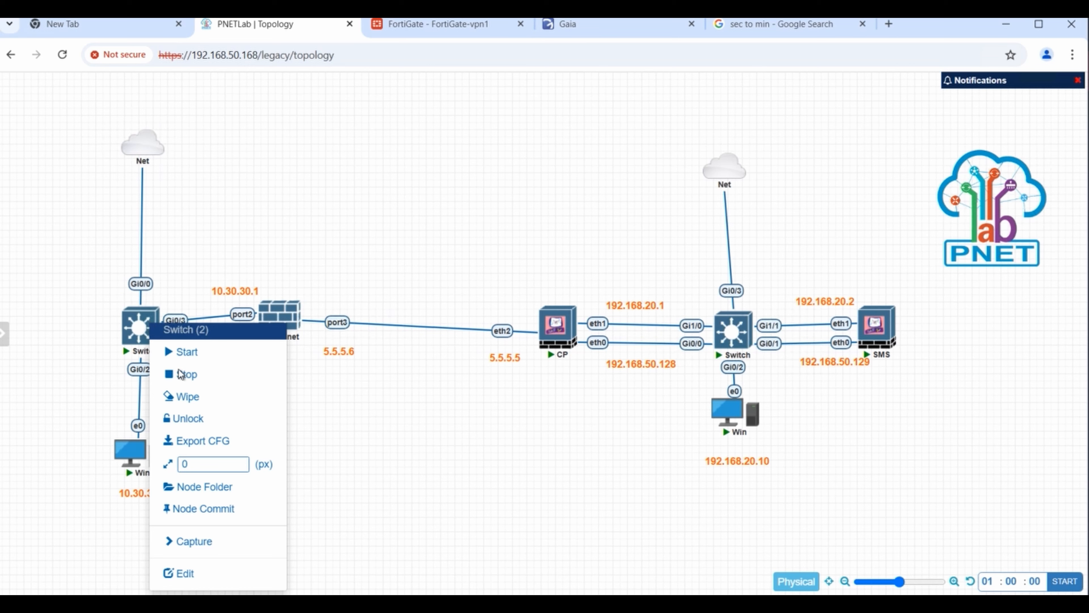
{"action": "left_click", "coordinate": [188, 374]}
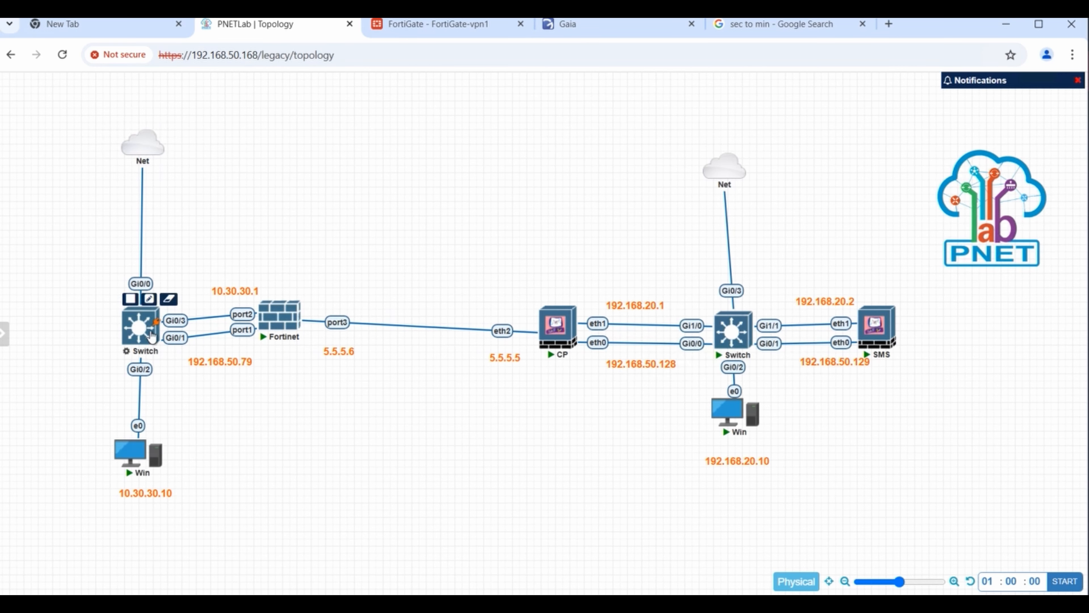
{"action": "left_click", "coordinate": [135, 300]}
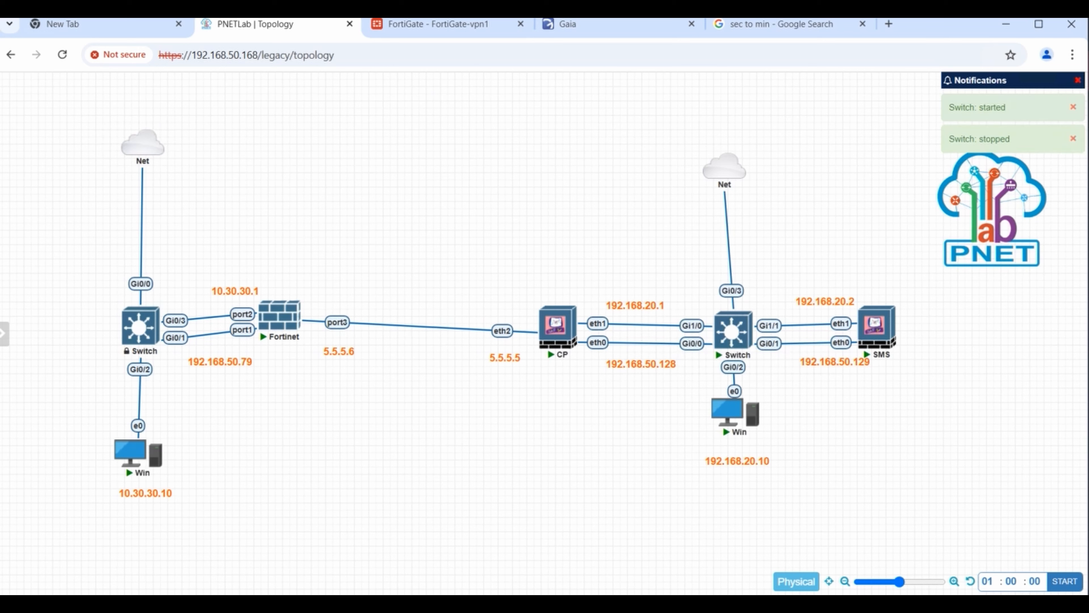
- From the Win host, run a continuous ping to 10.30.10.1, then ping 192.168.20.10
{"action": "left_click", "coordinate": [574, 604]}
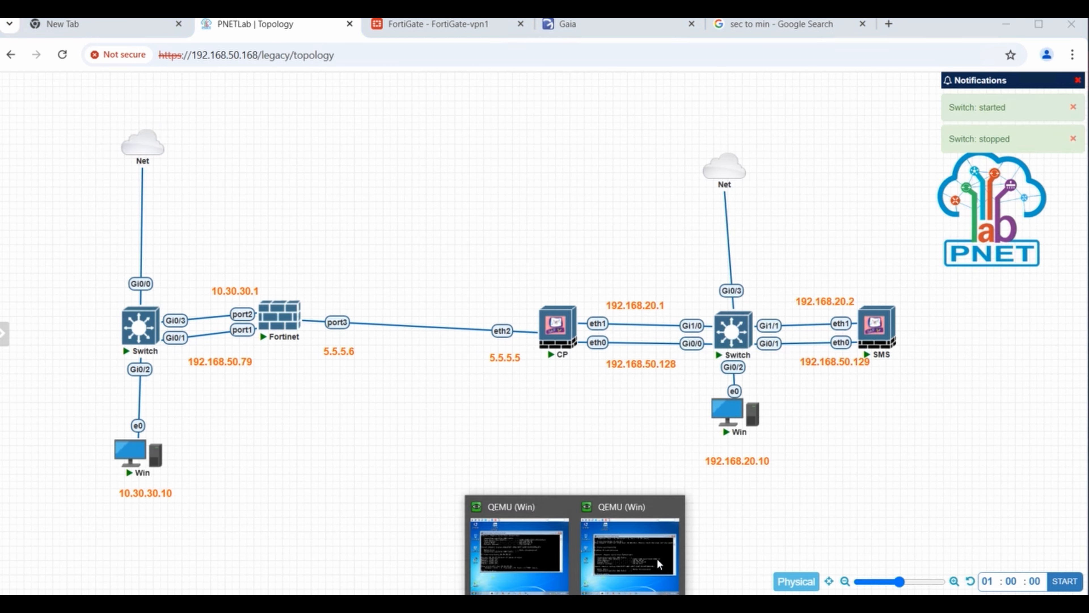
{"action": "left_click", "coordinate": [613, 558]}
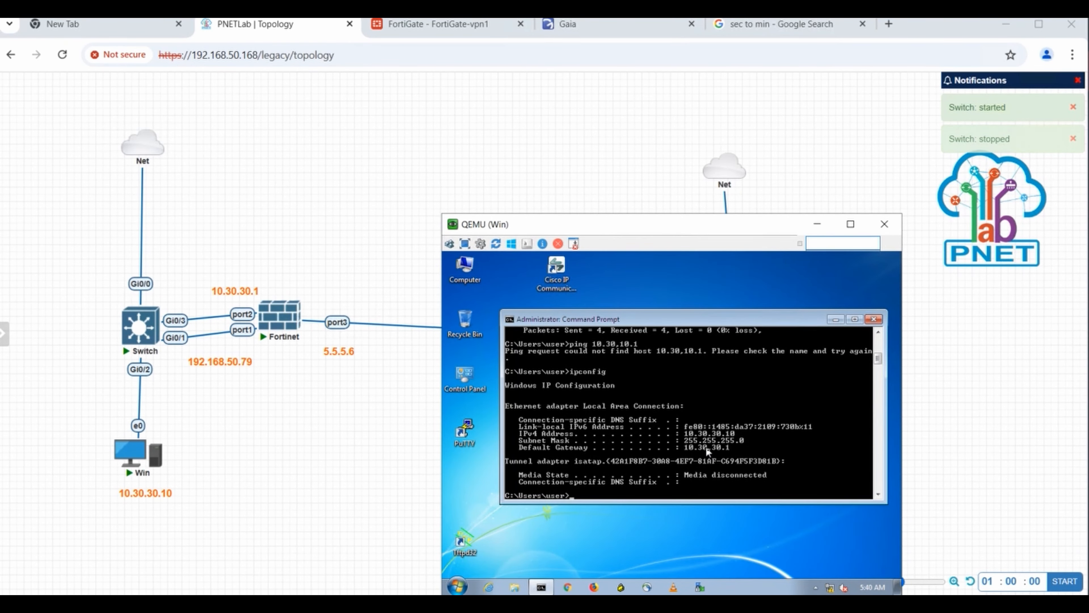
{"action": "type", "text": "ping 10.30.10.1"}
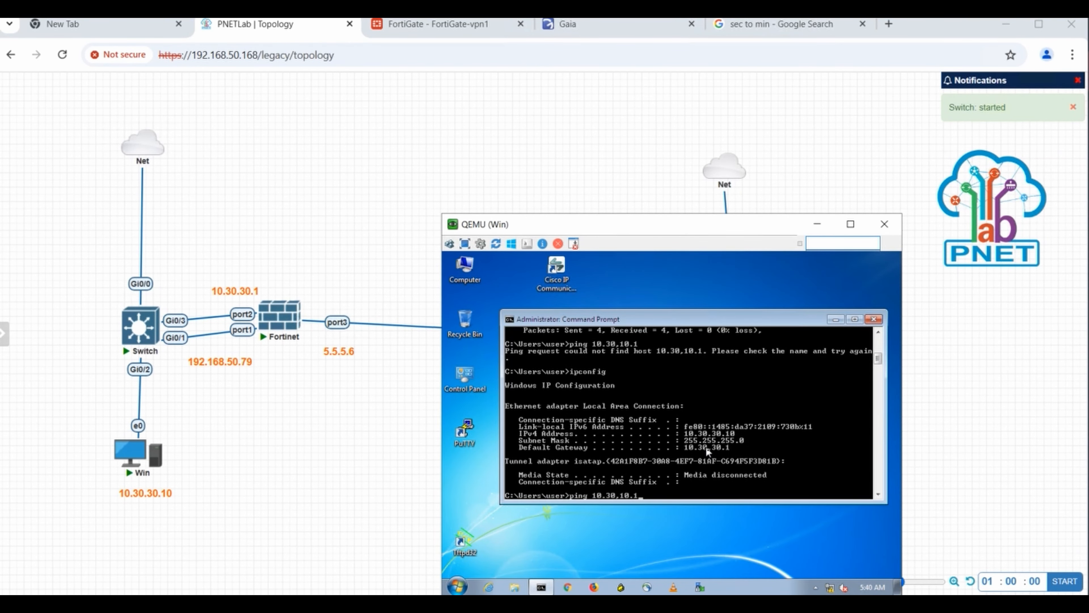
{"action": "type", "text": " -t"}
{"action": "key", "text": "Return"}
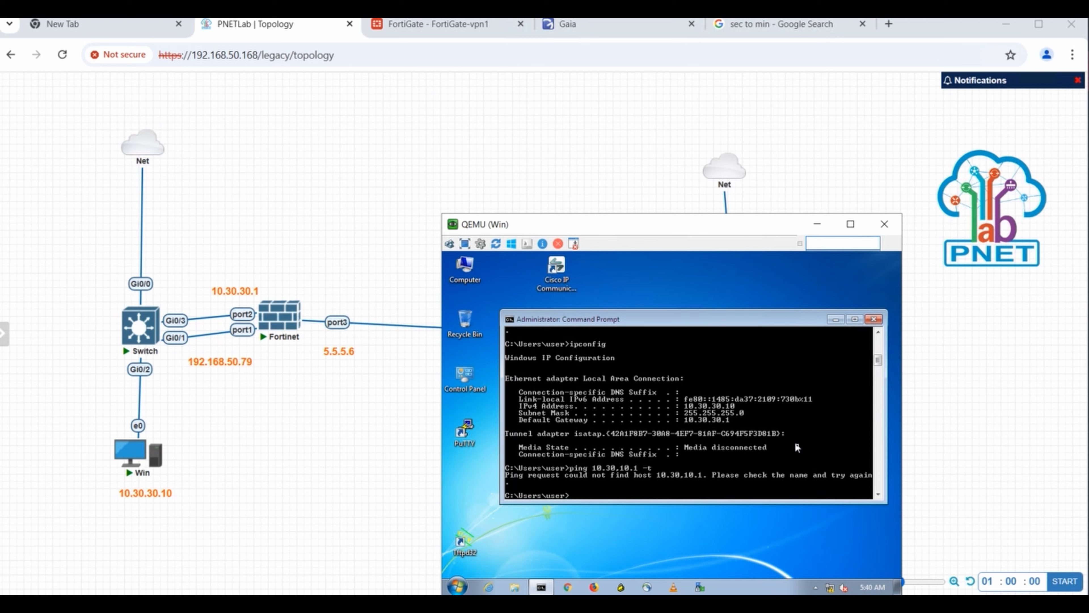
{"action": "key", "text": "Up"}
{"action": "key", "text": "BackSpace"}
{"action": "key", "text": "BackSpace"}
{"action": "type", "text": "30.10"}
{"action": "key", "text": "BackSpace"}
{"action": "key", "text": "BackSpace"}
{"action": "key", "text": "BackSpace"}
{"action": "key", "text": "BackSpace"}
{"action": "key", "text": "BackSpace"}
{"action": "key", "text": "BackSpace"}
{"action": "key", "text": "BackSpace"}
{"action": "key", "text": "BackSpace"}
{"action": "key", "text": "BackSpace"}
{"action": "key", "text": "BackSpace"}
{"action": "key", "text": "BackSpace"}
{"action": "key", "text": "BackSpace"}
{"action": "key", "text": "BackSpace"}
{"action": "key", "text": "BackSpace"}
{"action": "key", "text": "BackSpace"}
{"action": "type", "text": "ping 192.168"}
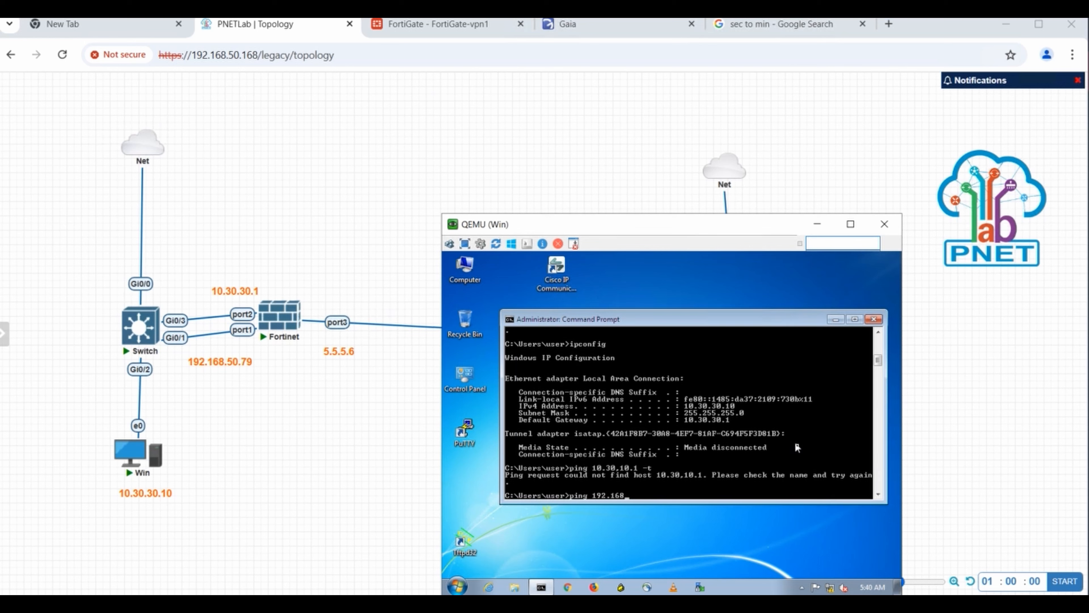
{"action": "type", "text": ".20.10"}
{"action": "key", "text": "Return"}
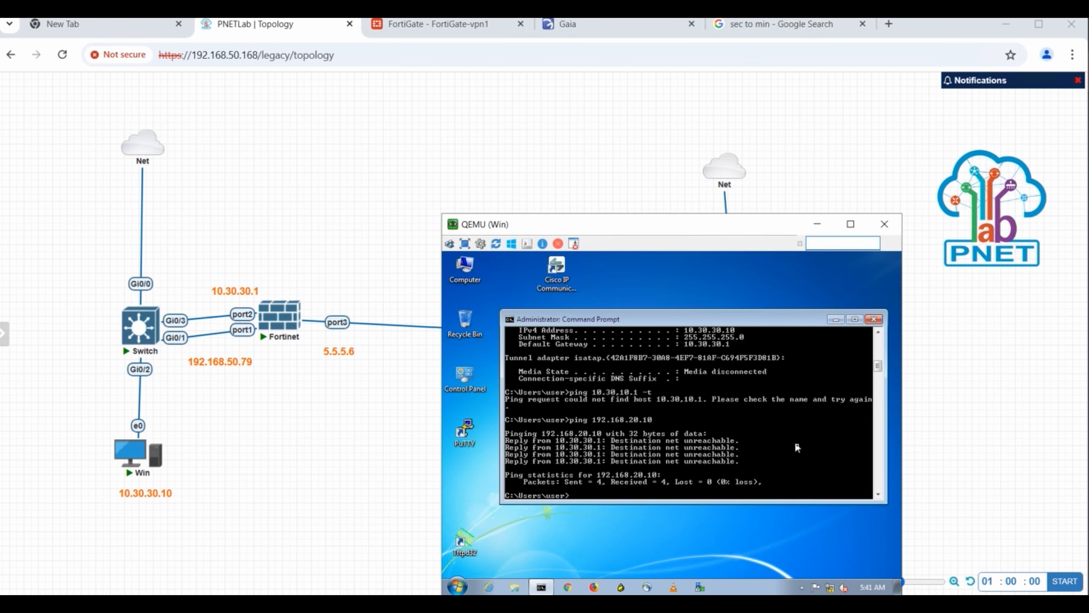
- Ping gateway 10.30.30.1 successfully, then restart the continuous ping to 192.168.20.10
{"action": "key", "text": "Up"}
{"action": "key", "text": "Return"}
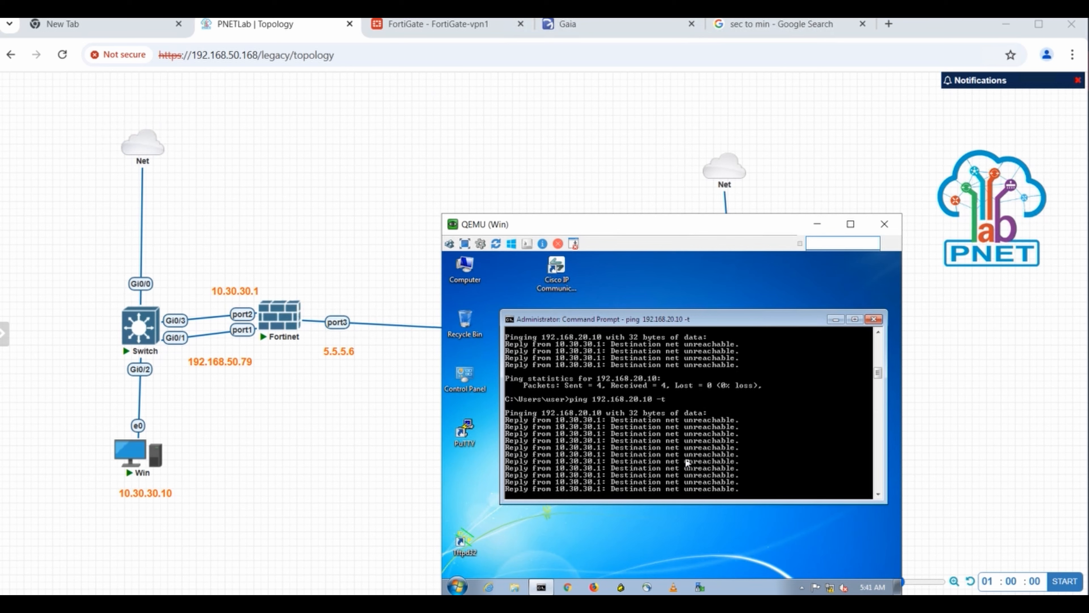
{"action": "key", "text": "ctrl+c"}
{"action": "key", "text": "Up"}
{"action": "key", "text": "BackSpace"}
{"action": "key", "text": "BackSpace"}
{"action": "key", "text": "BackSpace"}
{"action": "key", "text": "BackSpace"}
{"action": "key", "text": "BackSpace"}
{"action": "key", "text": "BackSpace"}
{"action": "key", "text": "BackSpace"}
{"action": "key", "text": "BackSpace"}
{"action": "key", "text": "BackSpace"}
{"action": "key", "text": "BackSpace"}
{"action": "key", "text": "BackSpace"}
{"action": "key", "text": "BackSpace"}
{"action": "key", "text": "BackSpace"}
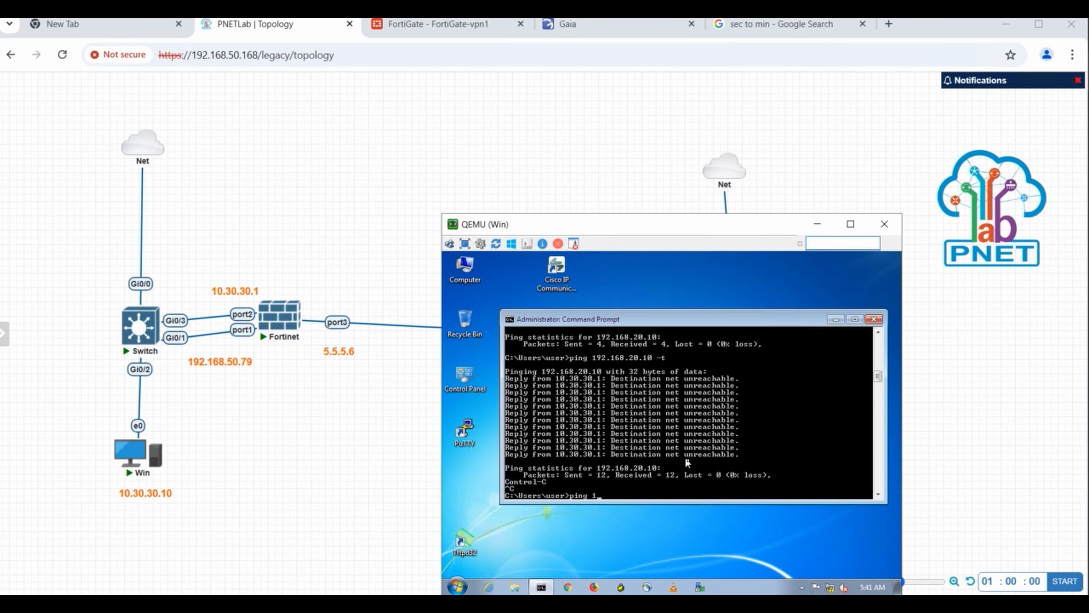
{"action": "type", "text": "0.30.30.1"}
{"action": "key", "text": "Return"}
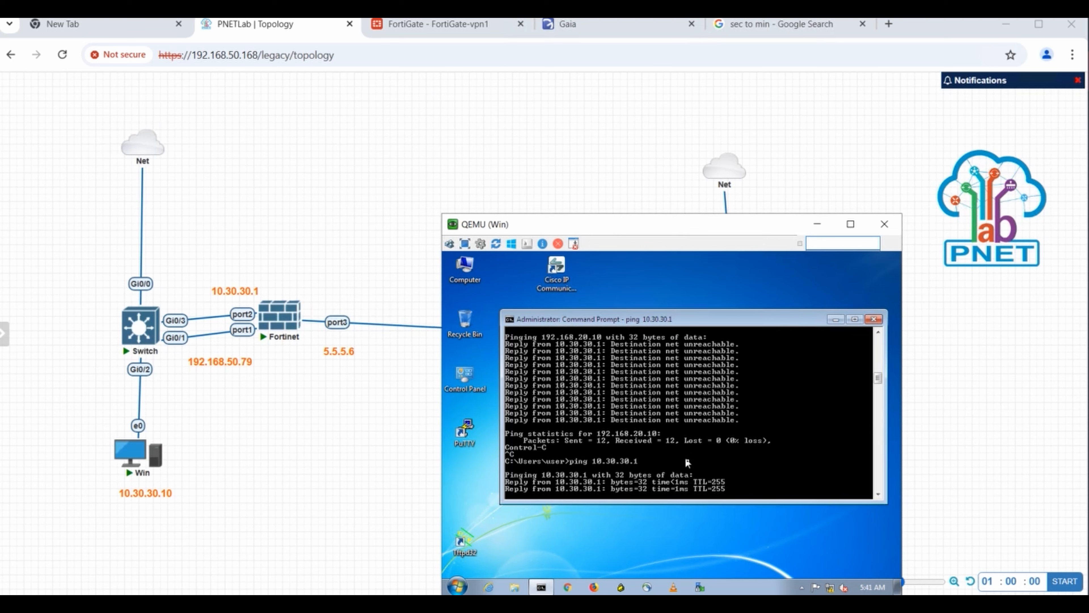
{"action": "key", "text": "ctrl+c"}
{"action": "key", "text": "Up"}
{"action": "key", "text": "Up"}
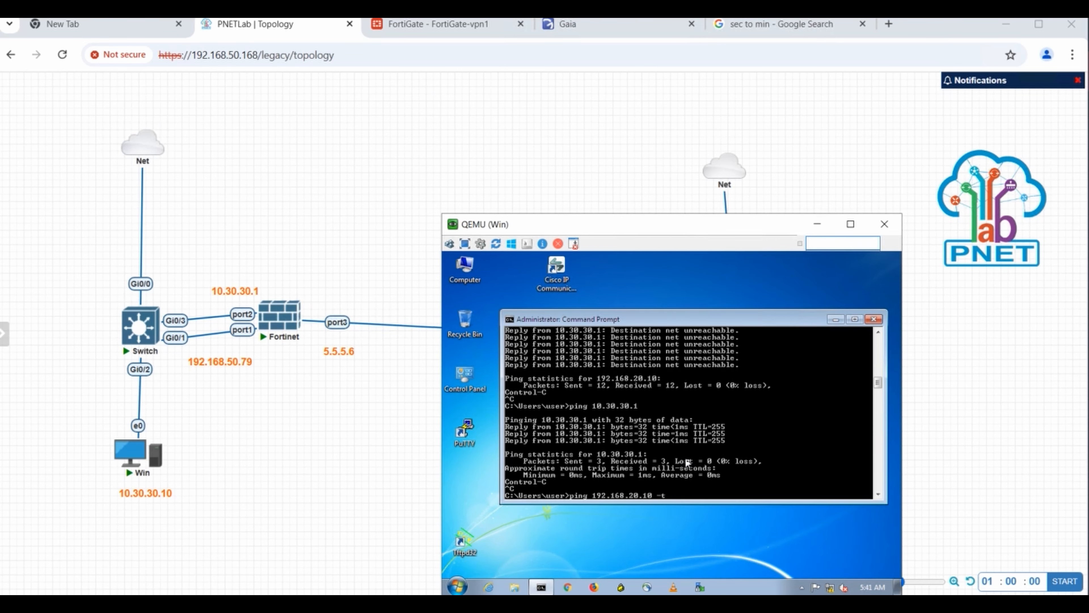
{"action": "key", "text": "Return"}
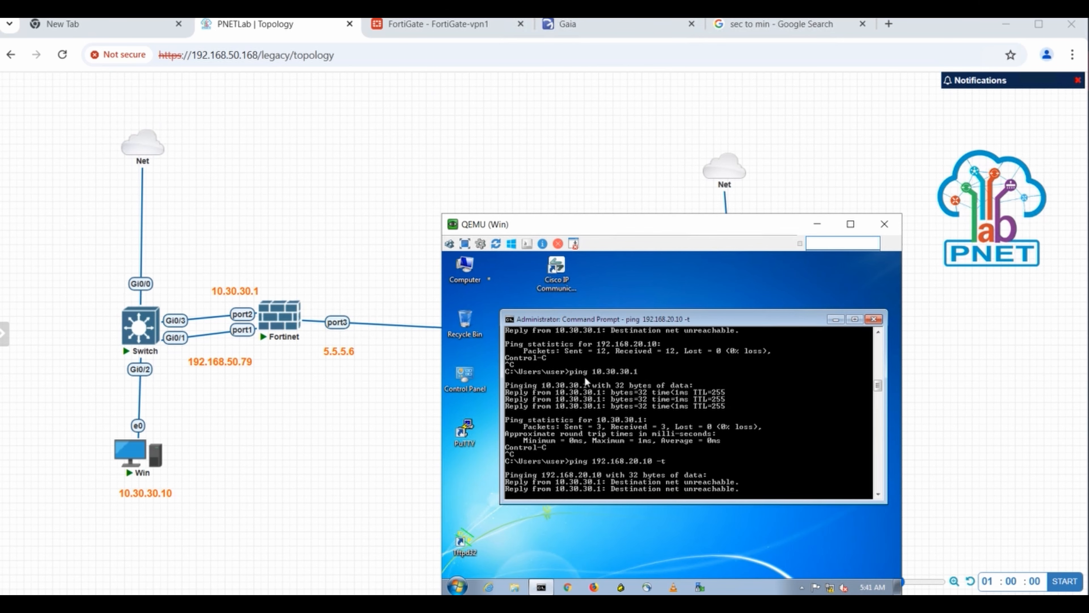
- Review the vpns2s-cp-forti tunnel settings, then open the Static Routes list showing 192.168.20.0/24 via 5.5.5.5
{"action": "left_click", "coordinate": [462, 31]}
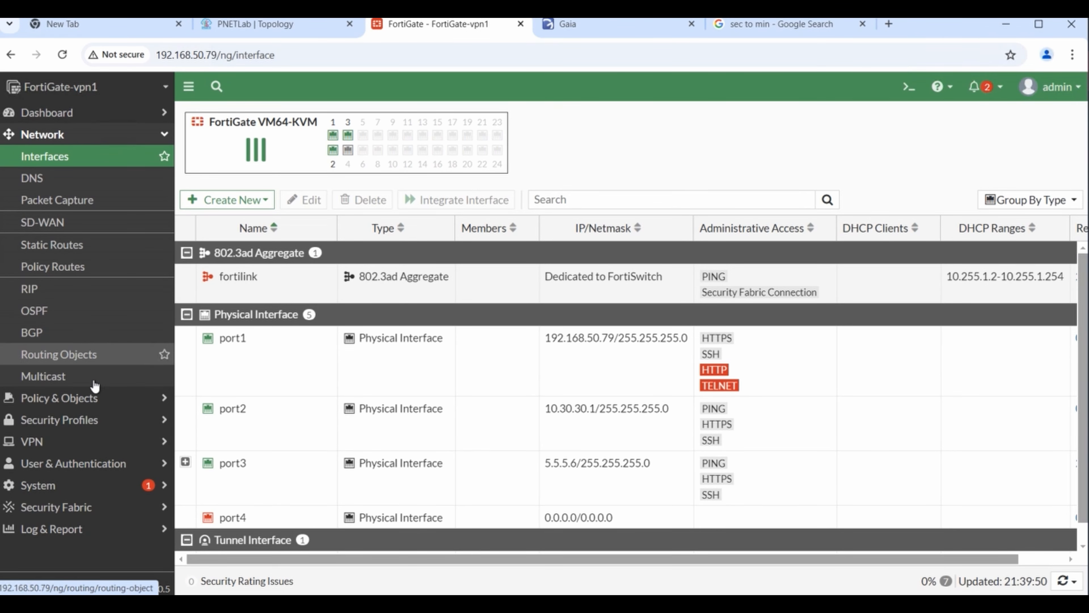
{"action": "left_click", "coordinate": [73, 441]}
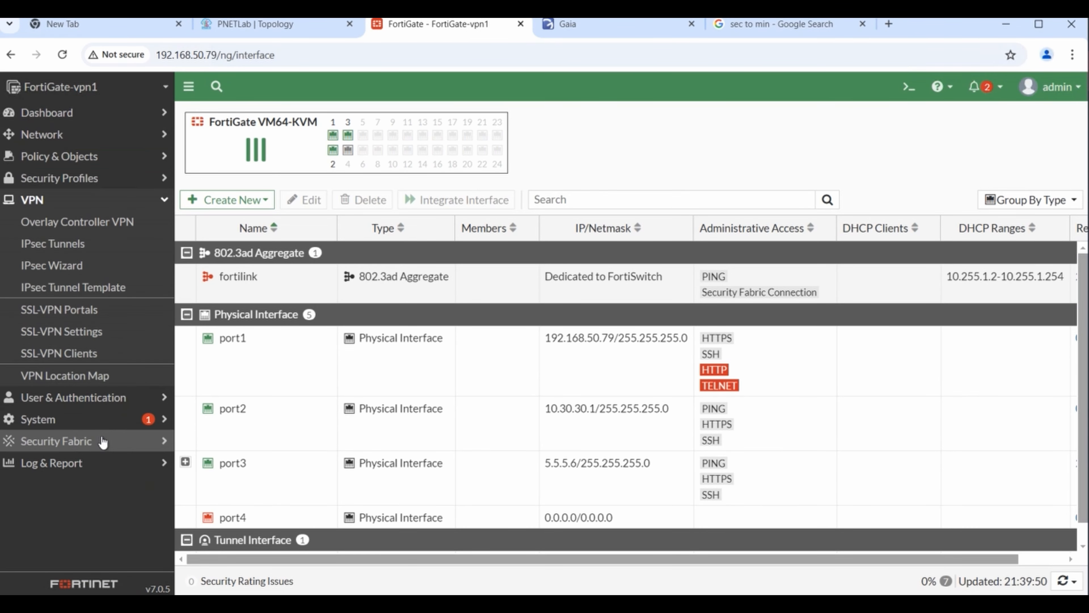
{"action": "left_click", "coordinate": [74, 244]}
{"action": "double_click", "coordinate": [276, 194]}
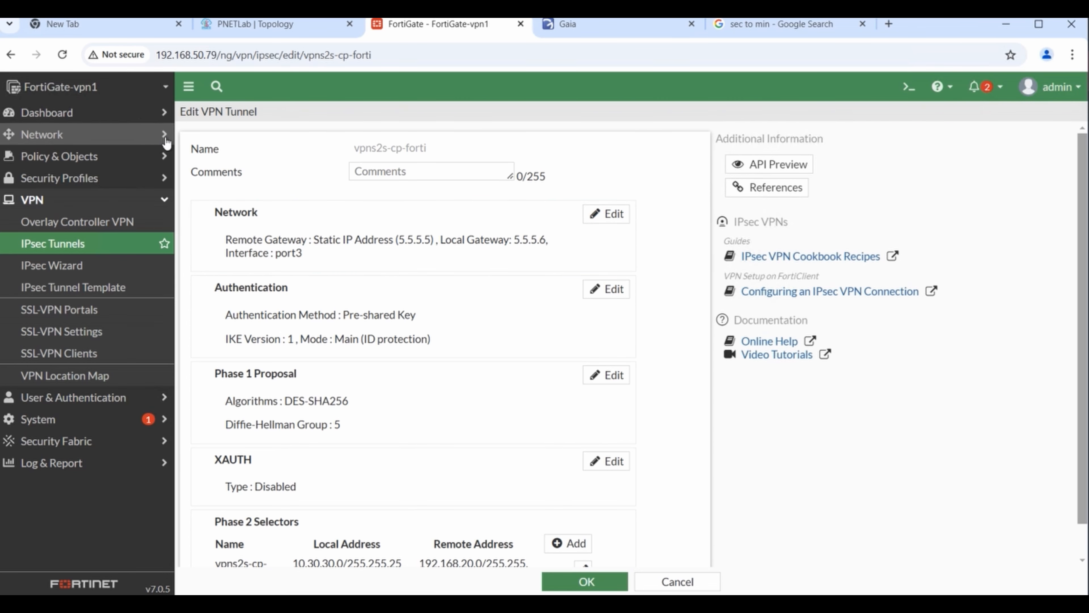
{"action": "left_click", "coordinate": [166, 140]}
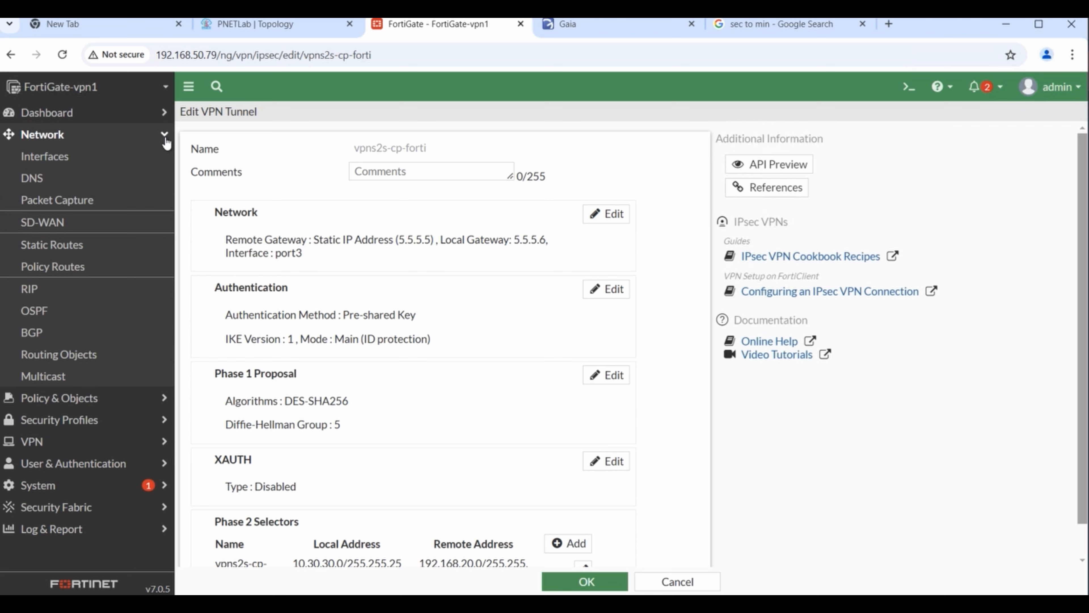
{"action": "left_click", "coordinate": [59, 244]}
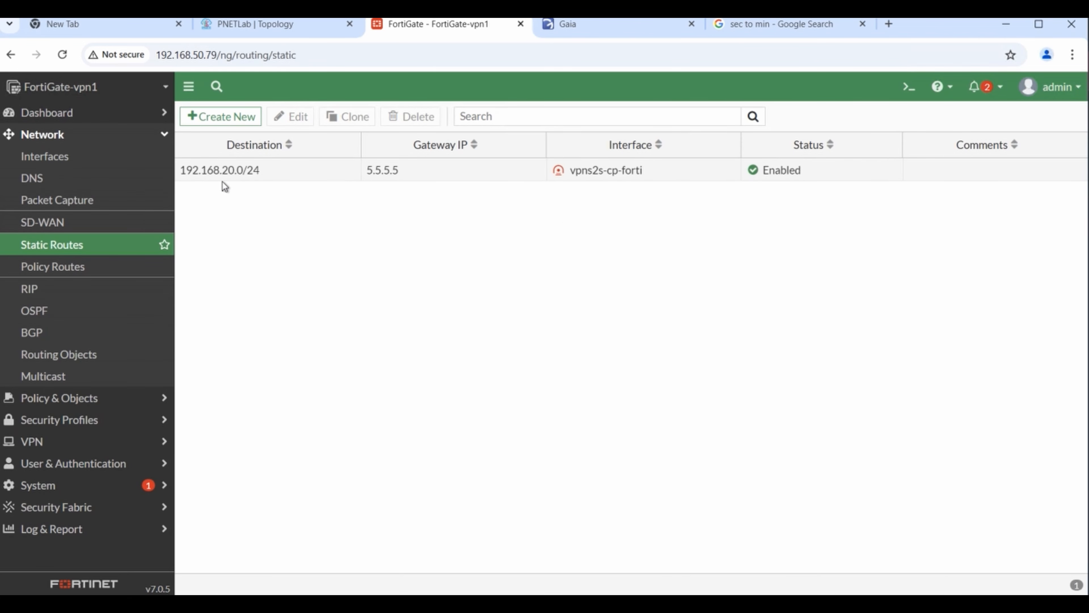
- Remove vpns2s-cp-forti as the interface of the 192.168.20.0/24 route, keeping gateway 5.5.5.5
{"action": "double_click", "coordinate": [214, 175]}
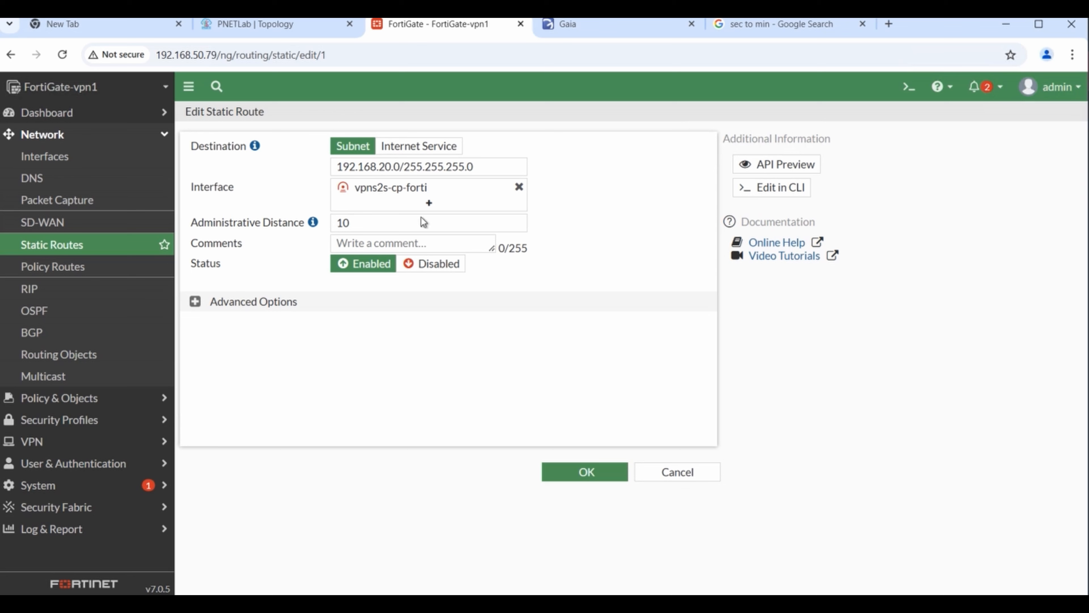
{"action": "left_click", "coordinate": [519, 186]}
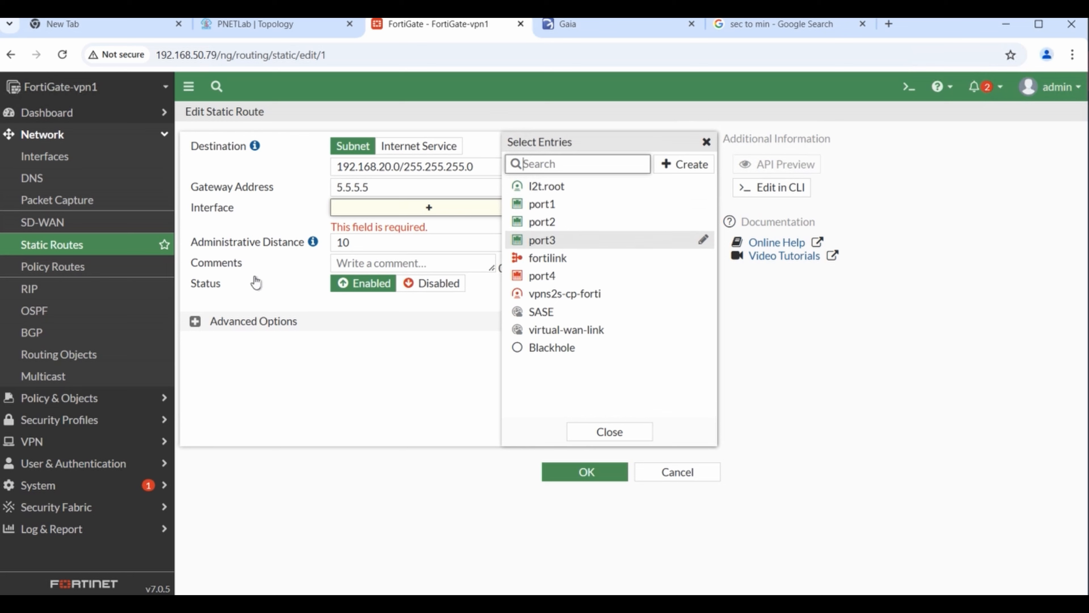
{"action": "left_click", "coordinate": [379, 210]}
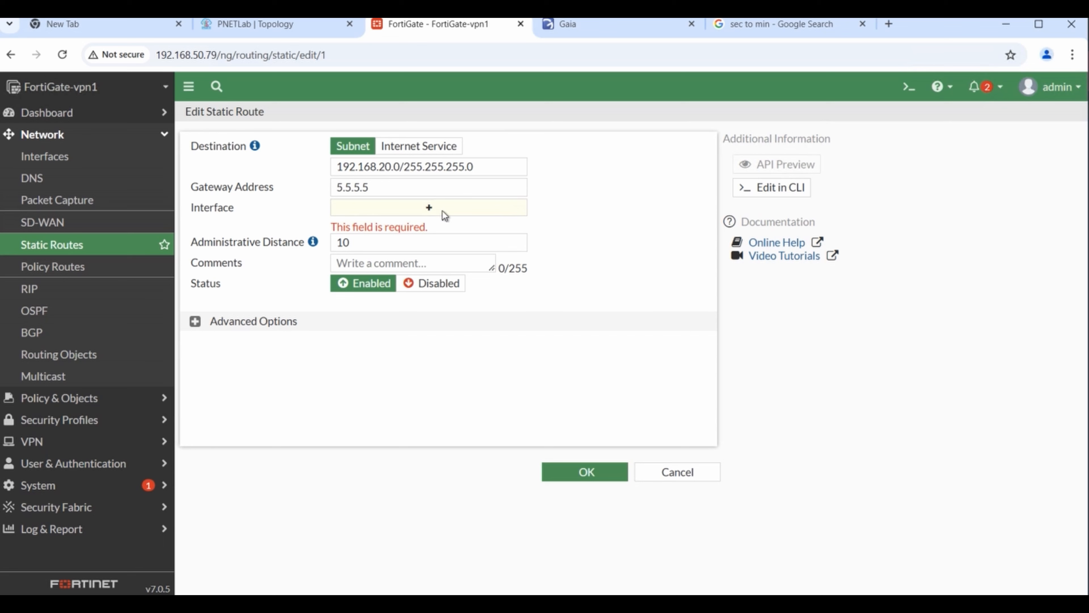
{"action": "left_click", "coordinate": [378, 191]}
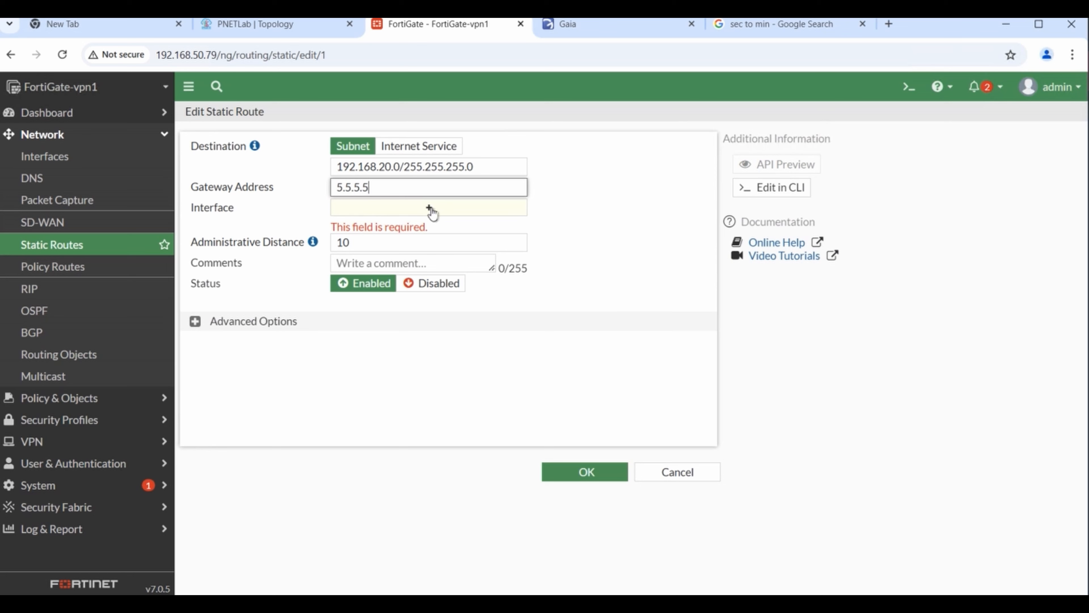
{"action": "left_click", "coordinate": [430, 209]}
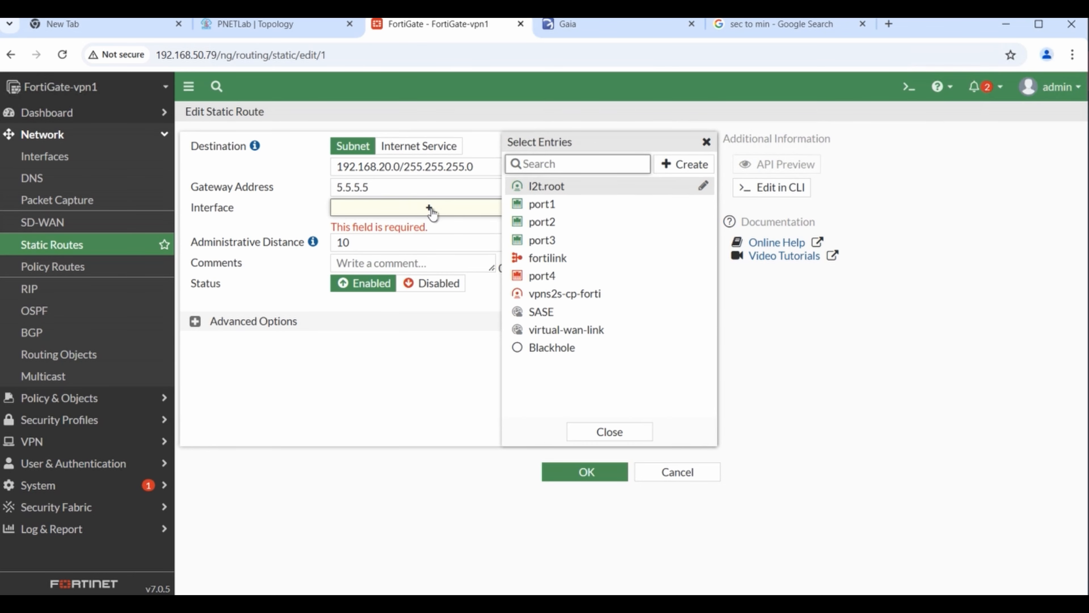
{"action": "left_click", "coordinate": [406, 342]}
{"action": "left_click", "coordinate": [454, 191]}
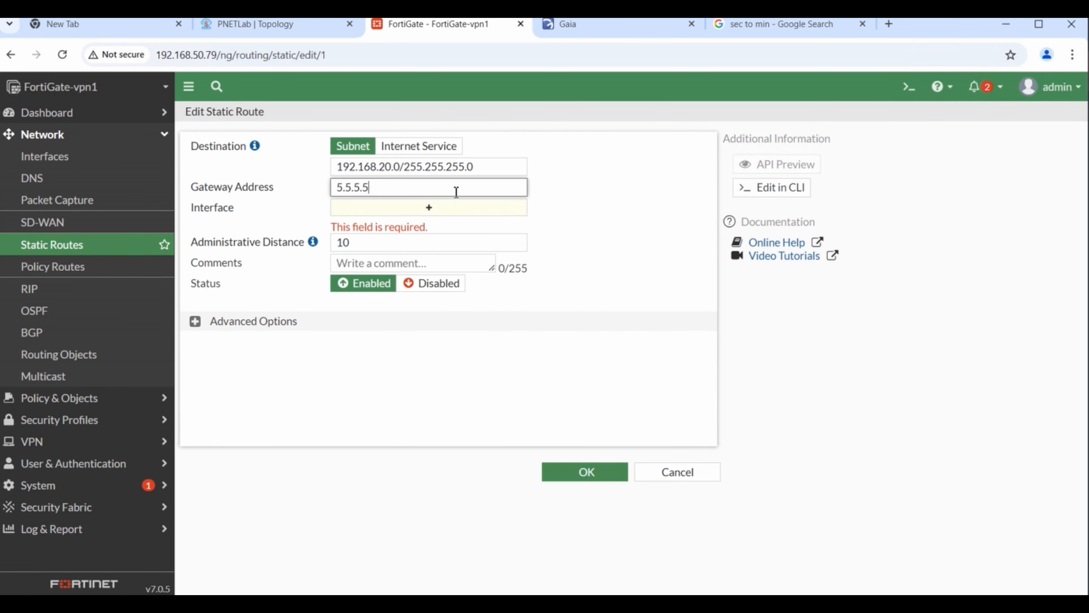
{"action": "left_click", "coordinate": [429, 209]}
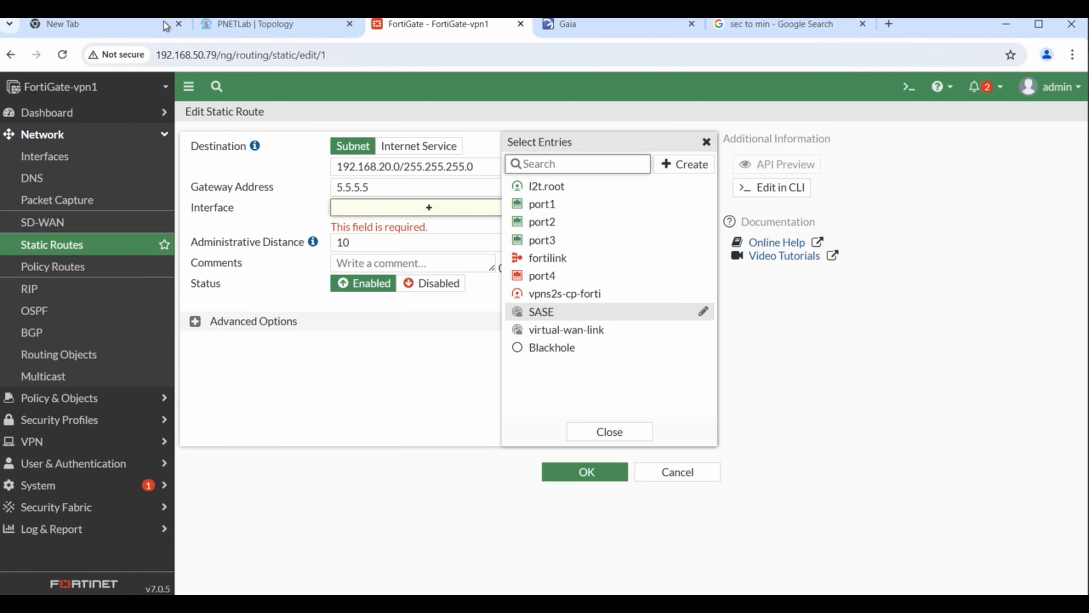
- After checking the topology, set port3 as the route's interface and save the route
{"action": "left_click", "coordinate": [276, 31]}
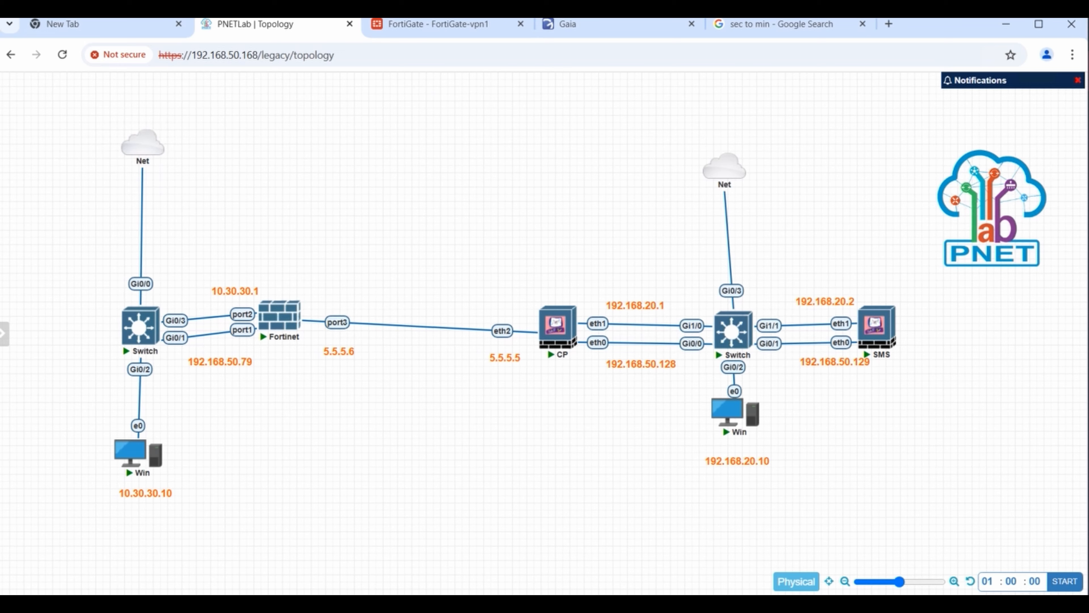
{"action": "left_click", "coordinate": [453, 26]}
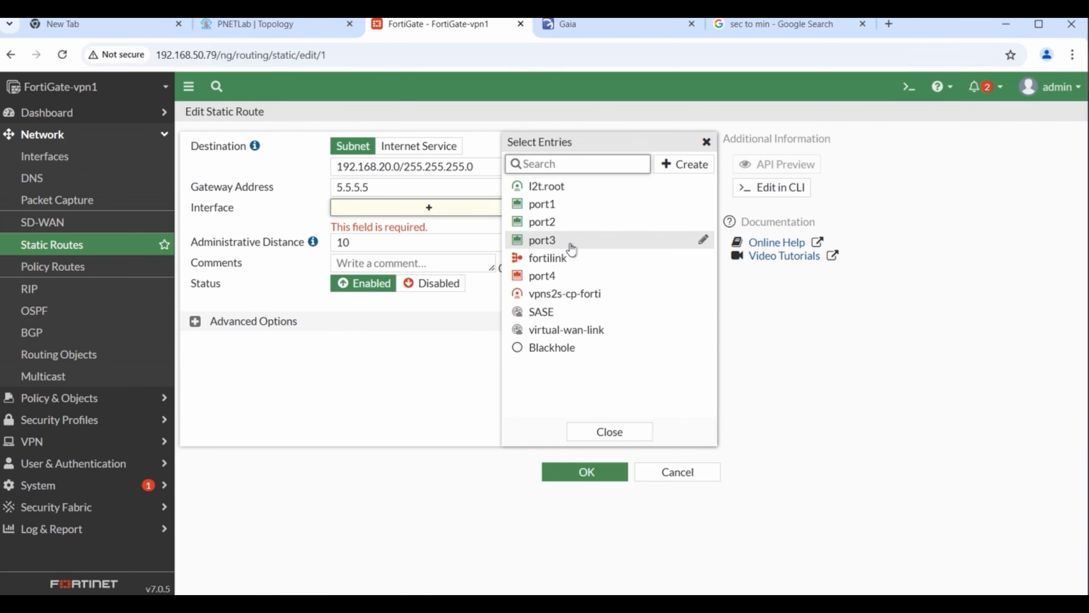
{"action": "left_click", "coordinate": [571, 247]}
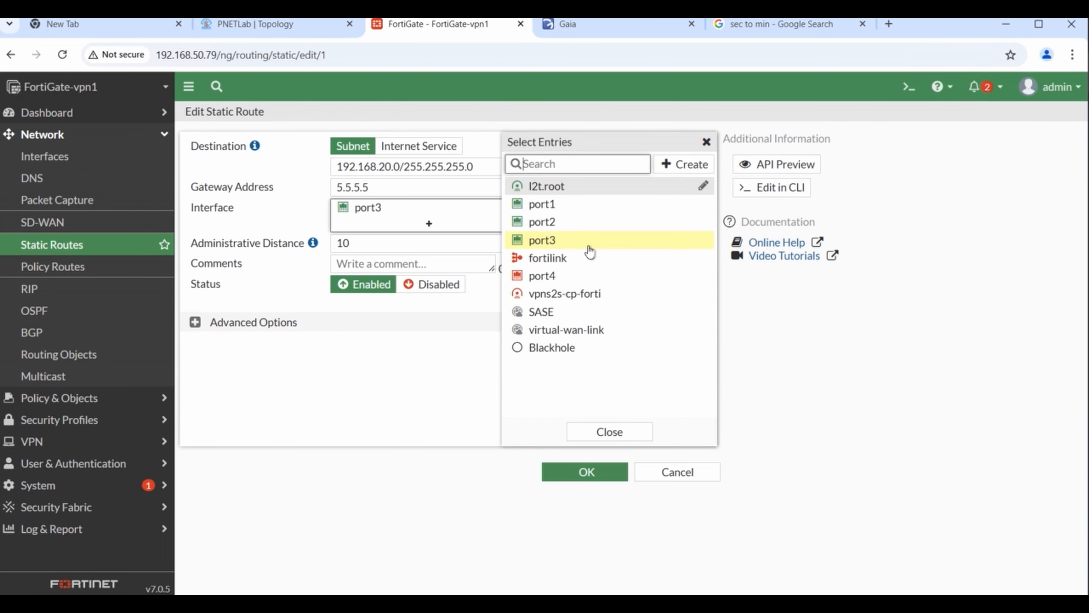
{"action": "left_click", "coordinate": [553, 451]}
{"action": "left_click", "coordinate": [594, 473]}
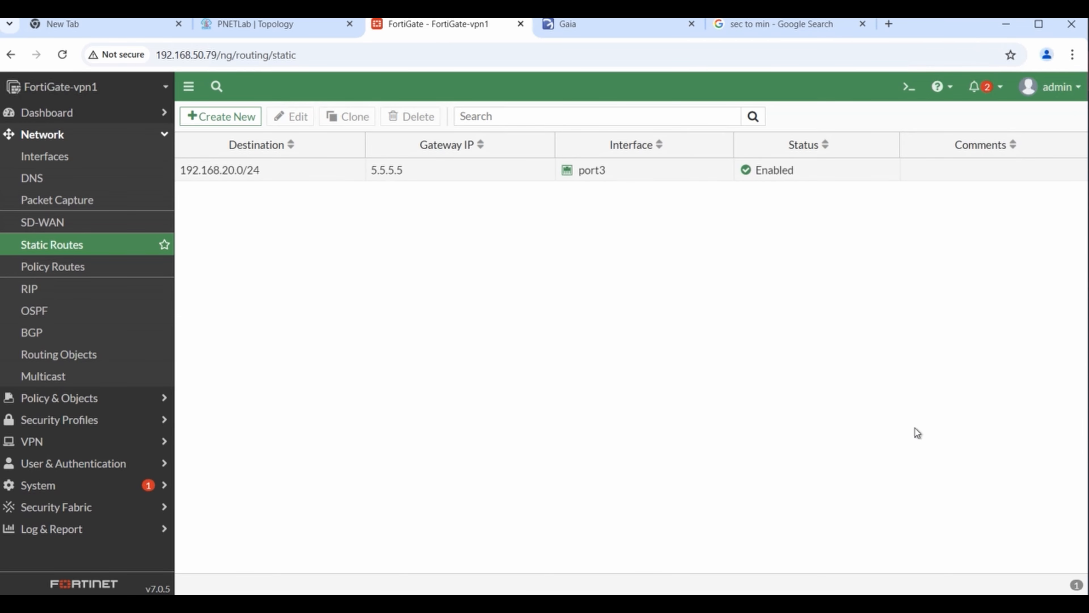
- Check the Windows ping console, then list IPsec tunnels, where vpns2s-cp-forti on port3 is Inactive
{"action": "mouse_move", "coordinate": [574, 604]}
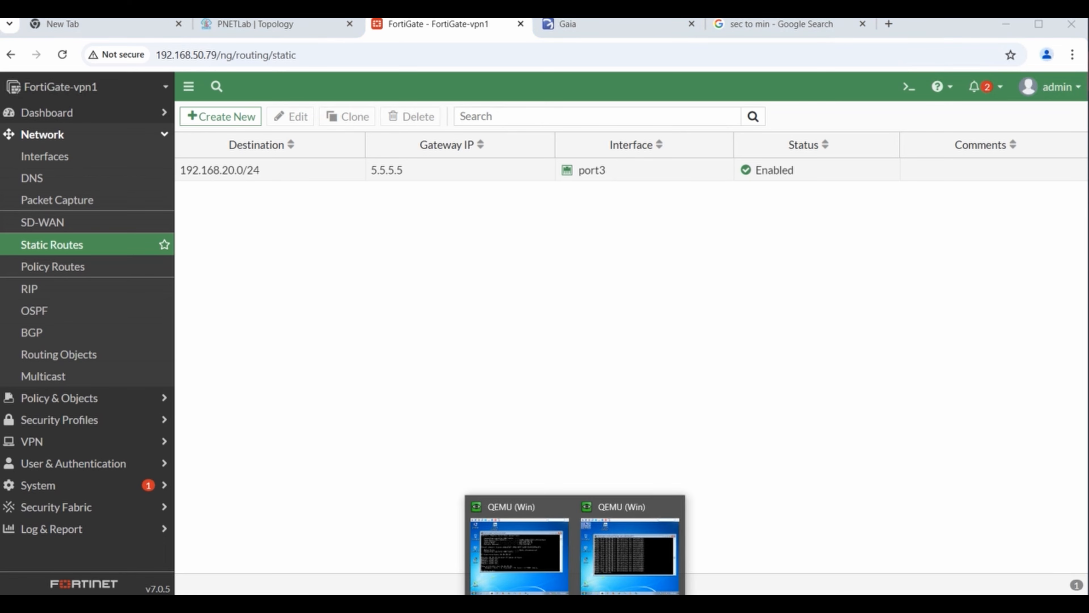
{"action": "left_click", "coordinate": [640, 557]}
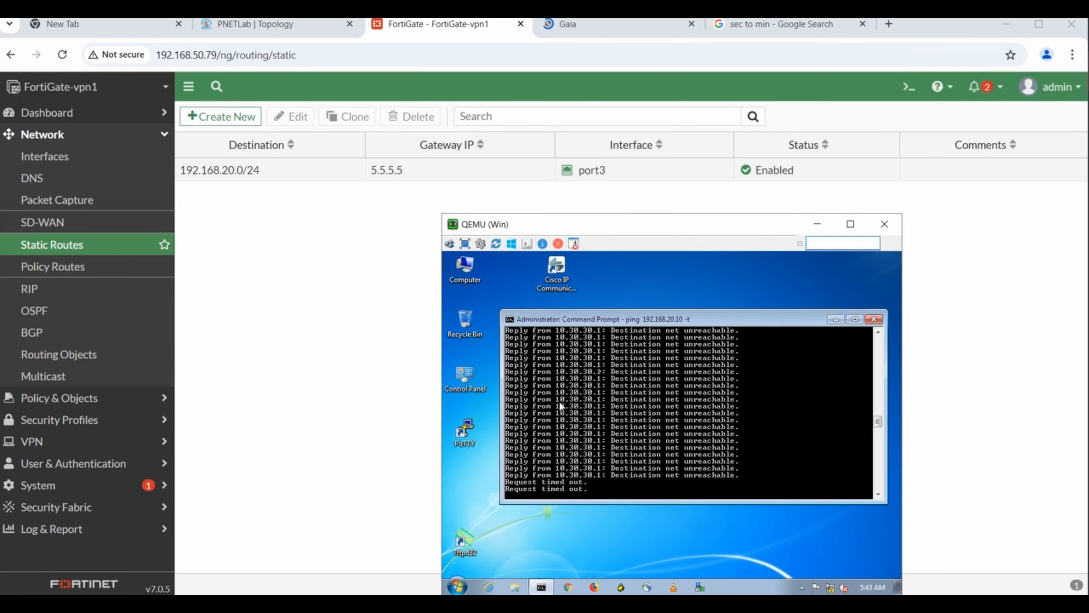
{"action": "left_click", "coordinate": [268, 278]}
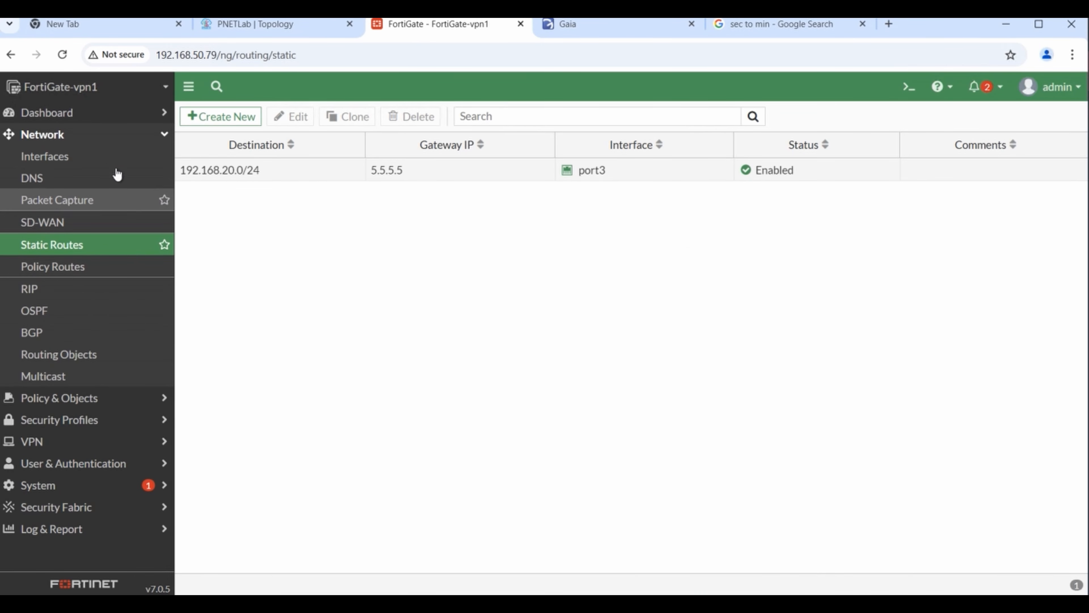
{"action": "left_click", "coordinate": [82, 446]}
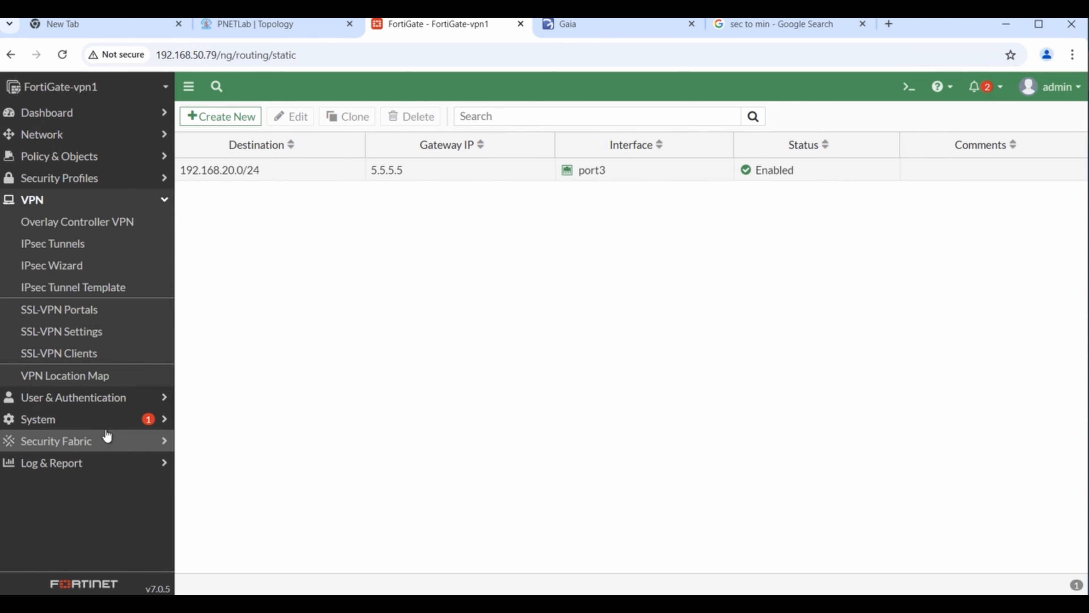
{"action": "left_click", "coordinate": [72, 244]}
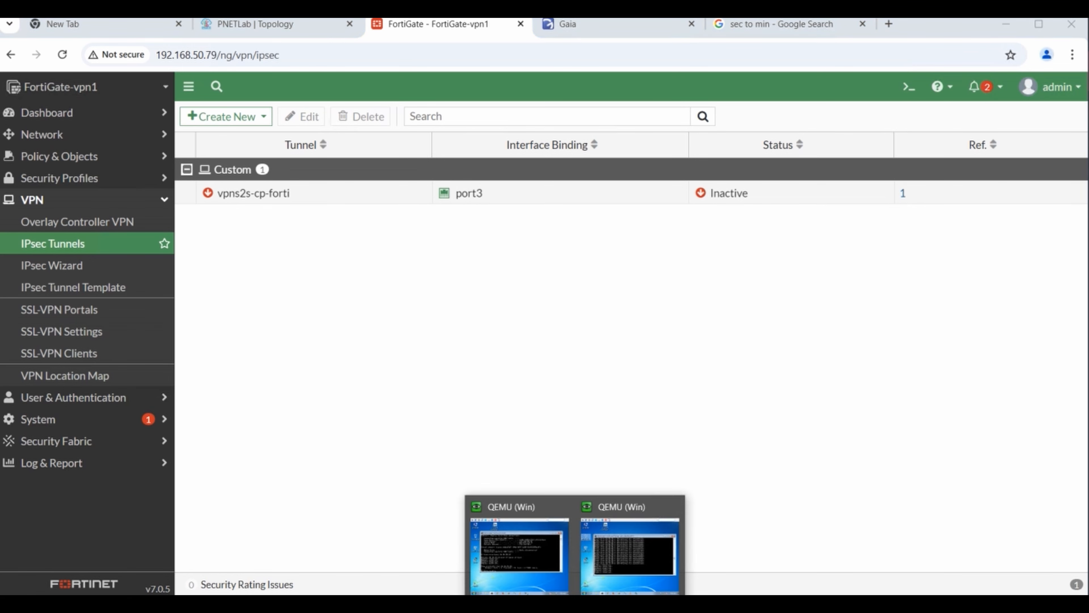
{"action": "left_click", "coordinate": [538, 551]}
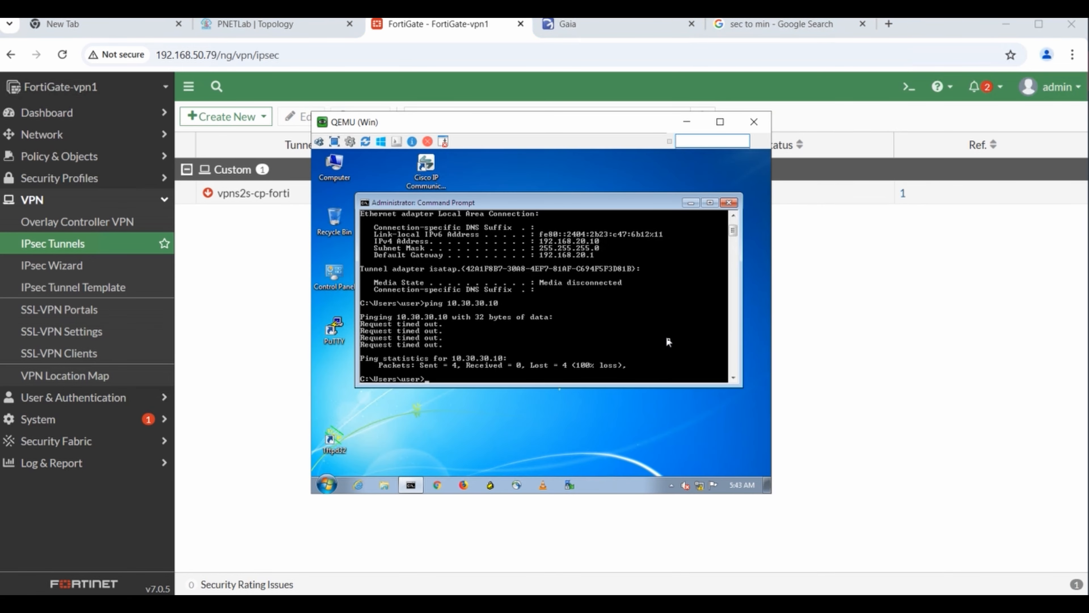
{"action": "key", "text": "Up"}
{"action": "key", "text": "Return"}
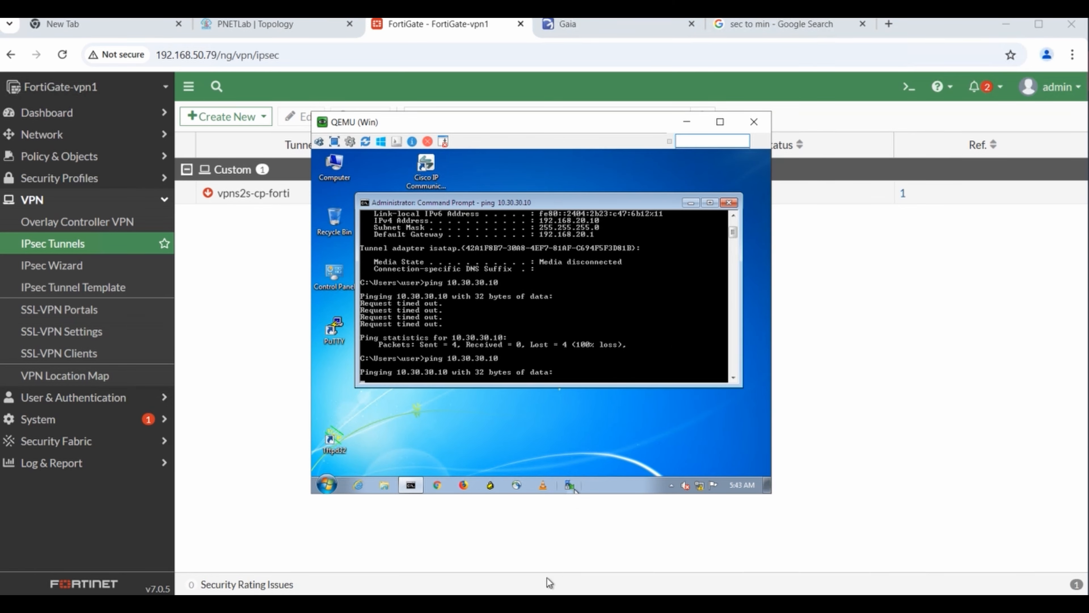
{"action": "left_click", "coordinate": [504, 604]}
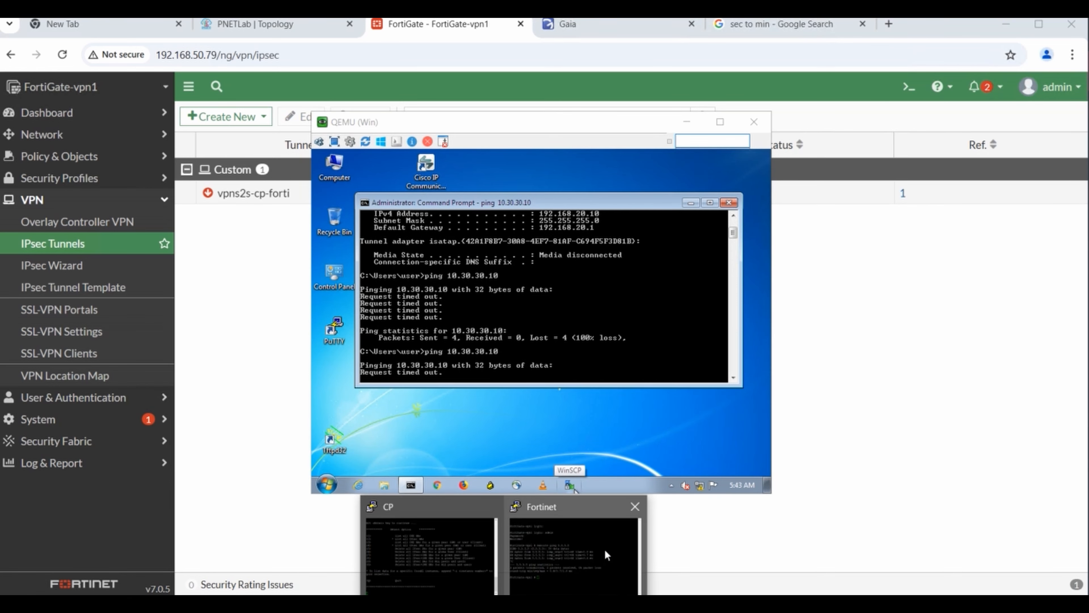
{"action": "left_click", "coordinate": [454, 560]}
{"action": "type", "text": "1"}
{"action": "key", "text": "Return"}
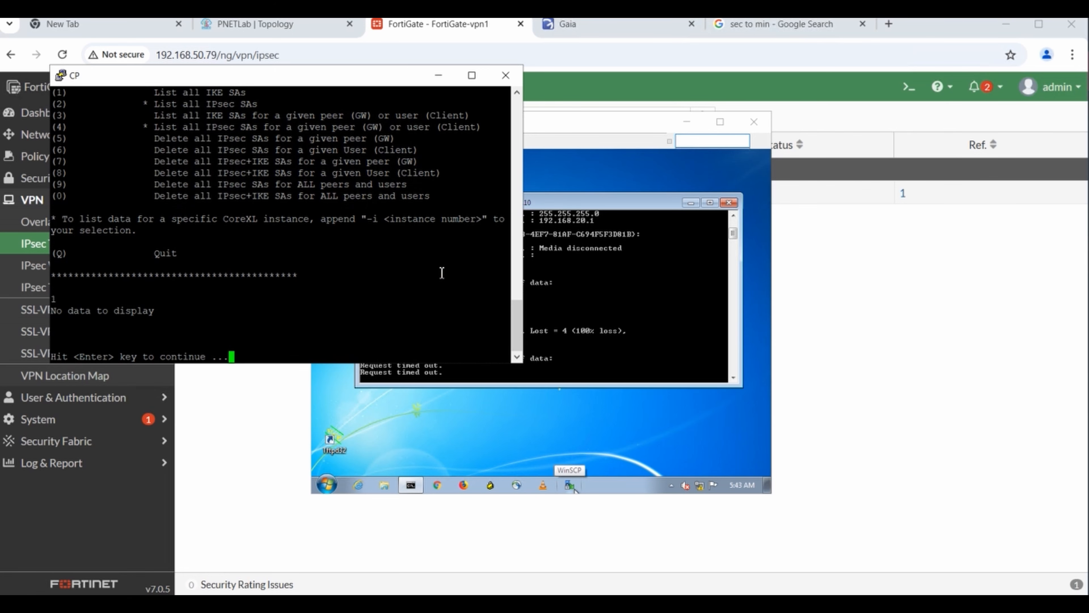
{"action": "key", "text": "Return"}
{"action": "type", "text": "2"}
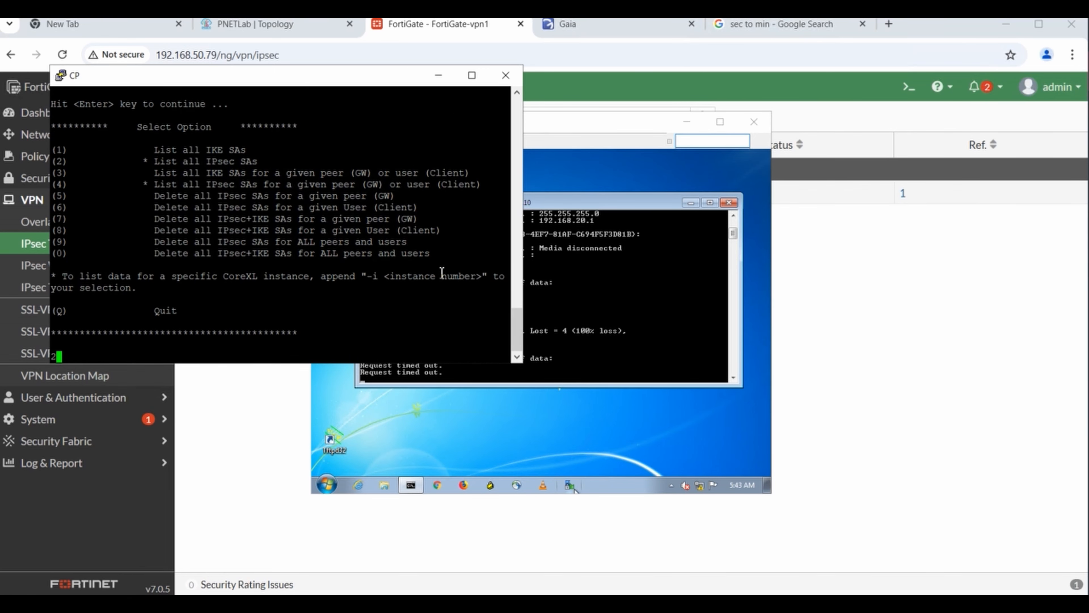
{"action": "key", "text": "Return"}
{"action": "left_click", "coordinate": [754, 530]}
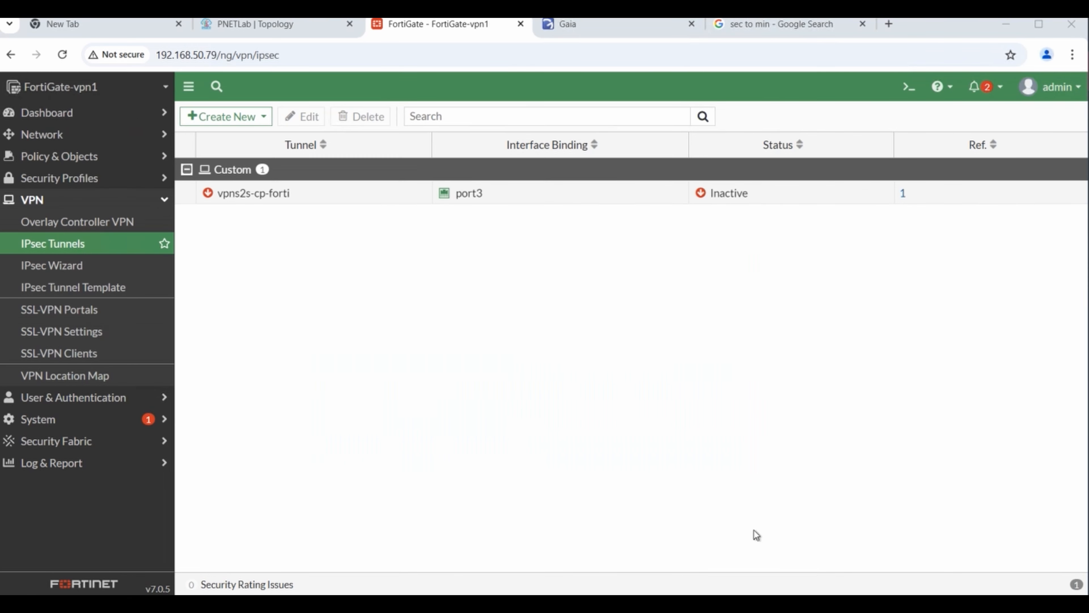
- In SmartConsole's Logs & Monitor, set the log time range to Last Hour
{"action": "left_click", "coordinate": [510, 594]}
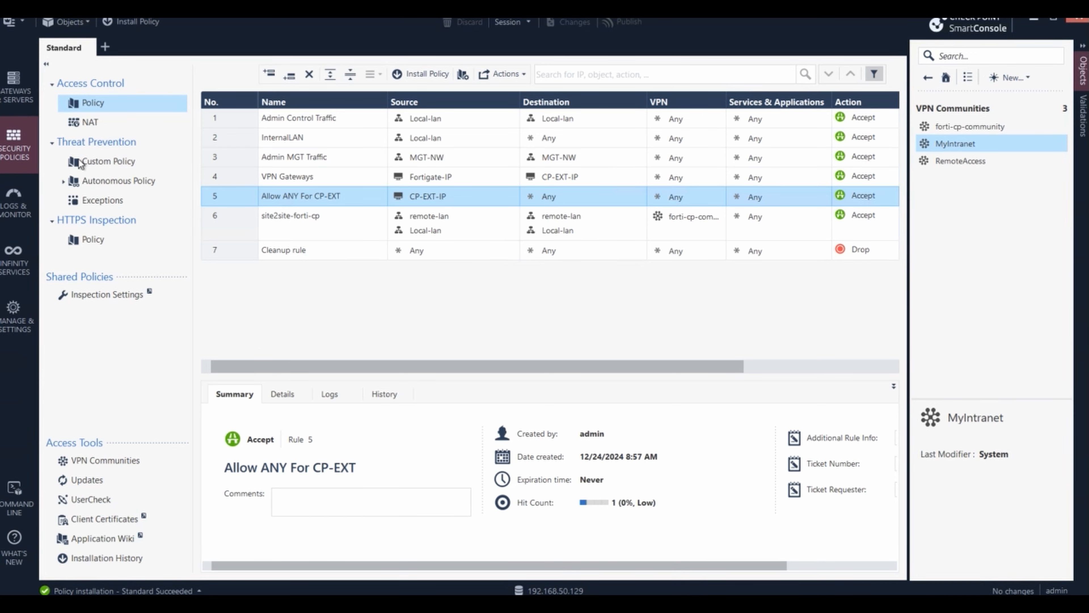
{"action": "left_click", "coordinate": [12, 214]}
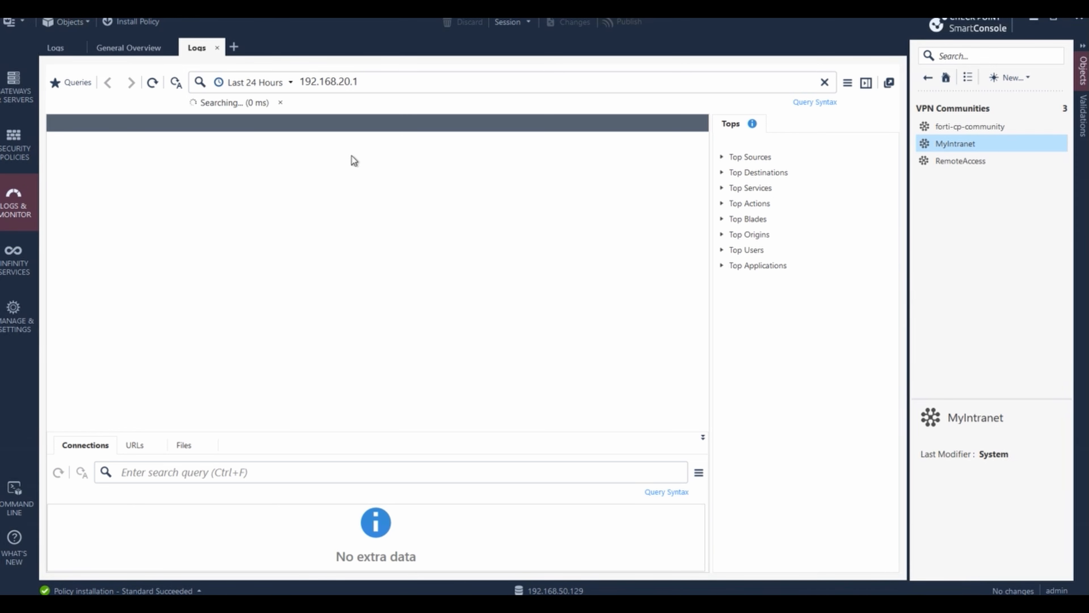
{"action": "left_click", "coordinate": [288, 83]}
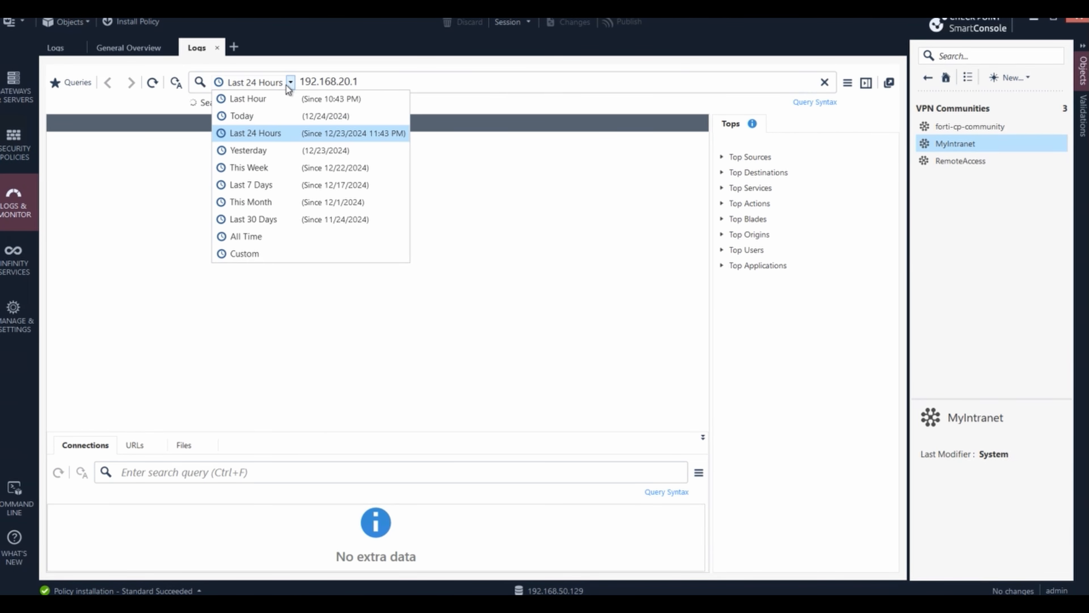
{"action": "left_click", "coordinate": [323, 98]}
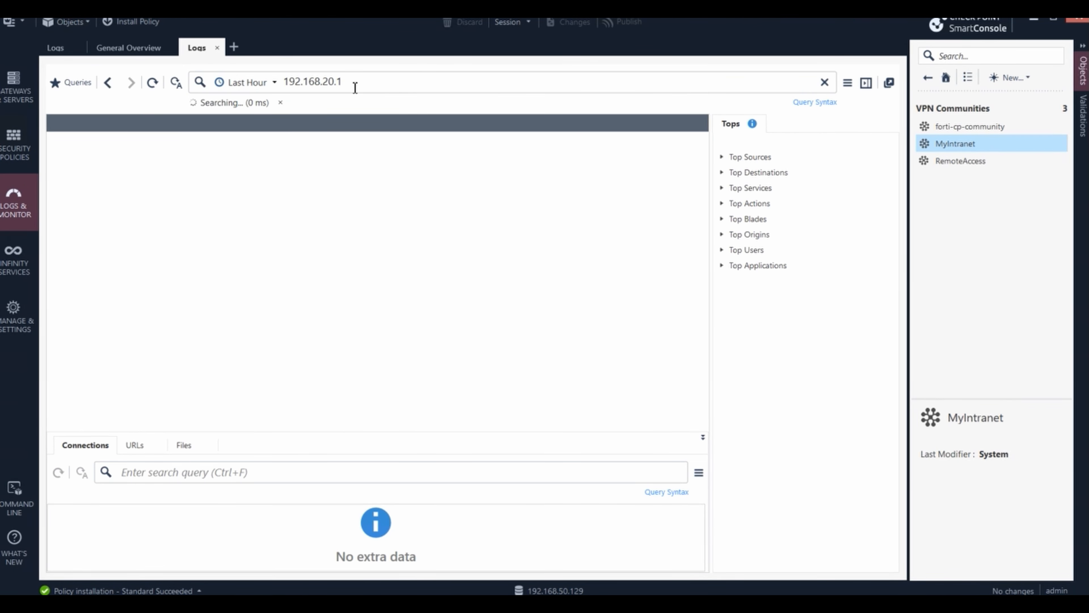
- Replace the log query with 10.30.30.10 and run the search
{"action": "left_click", "coordinate": [364, 82]}
{"action": "key", "text": "BackSpace"}
{"action": "key", "text": "BackSpace"}
{"action": "key", "text": "BackSpace"}
{"action": "key", "text": "BackSpace"}
{"action": "key", "text": "BackSpace"}
{"action": "key", "text": "BackSpace"}
{"action": "key", "text": "BackSpace"}
{"action": "key", "text": "BackSpace"}
{"action": "key", "text": "BackSpace"}
{"action": "key", "text": "BackSpace"}
{"action": "key", "text": "BackSpace"}
{"action": "key", "text": "BackSpace"}
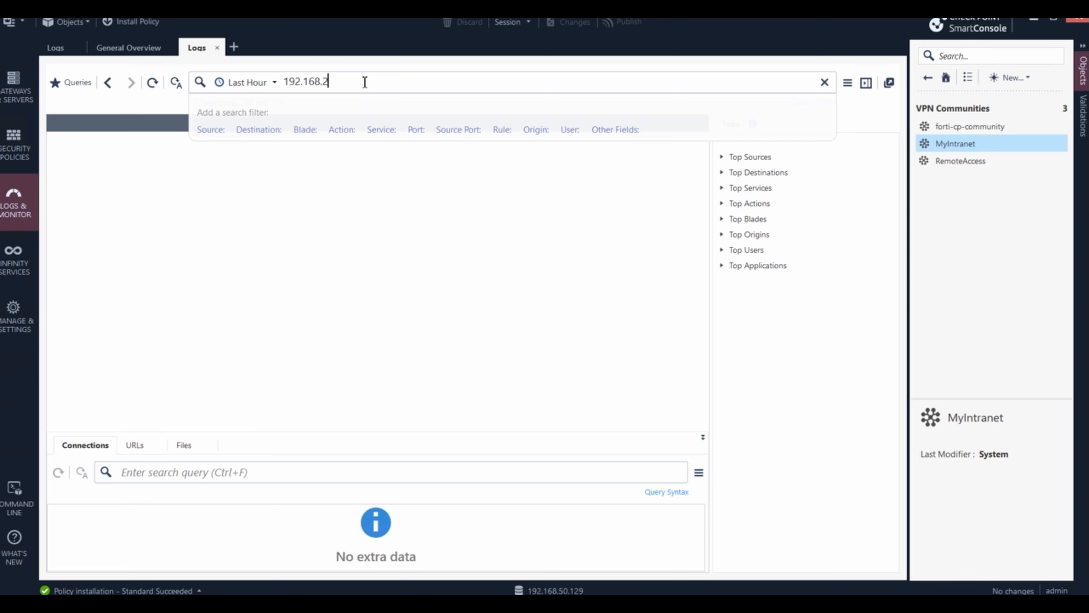
{"action": "type", "text": "10/"}
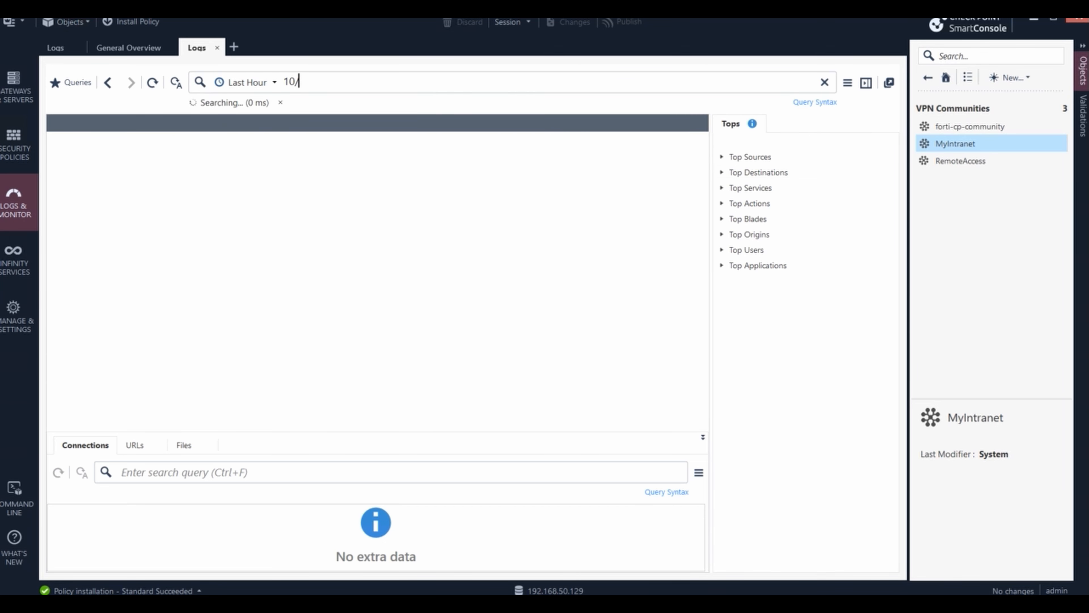
{"action": "key", "text": "BackSpace"}
{"action": "type", "text": ".30.30.10"}
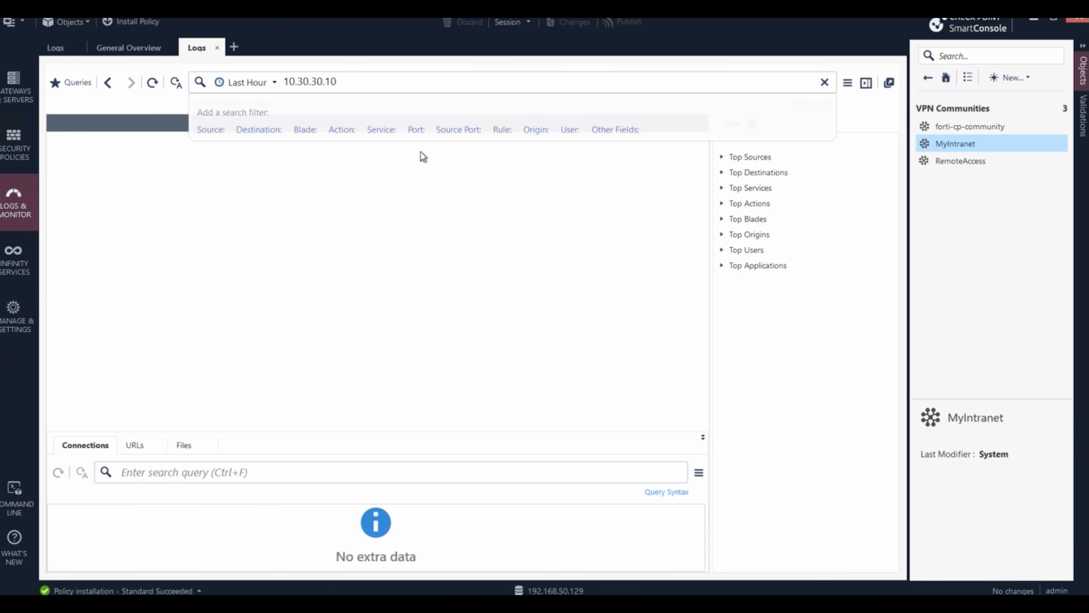
{"action": "key", "text": "Return"}
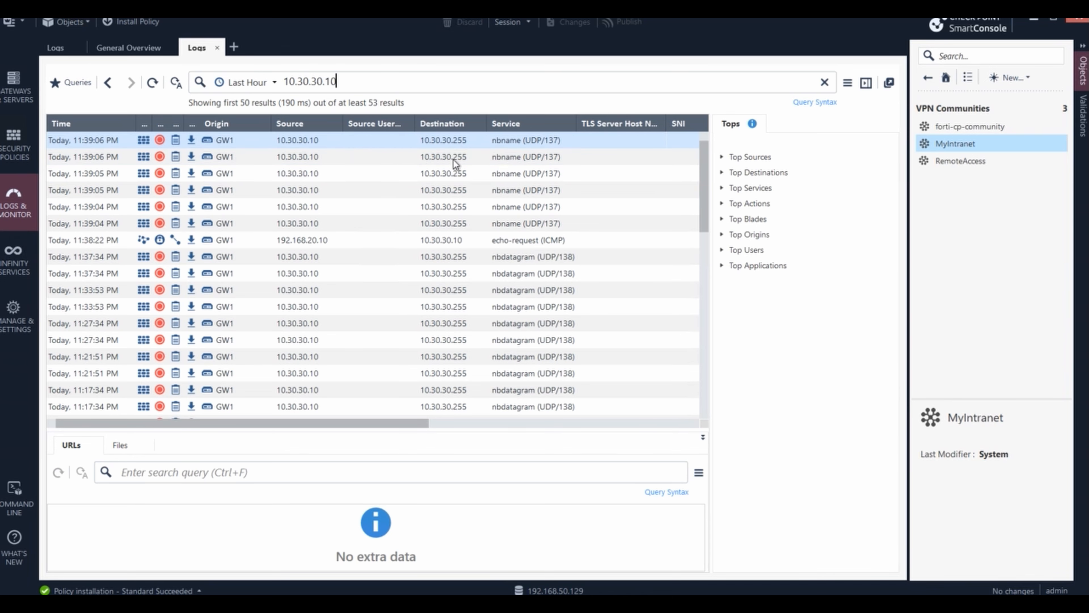
- Scroll the 53 results and select the ICMP echo-request from 192.168.20.10
{"action": "scroll", "coordinate": [582, 271], "scroll_direction": "down", "scroll_amount": 8}
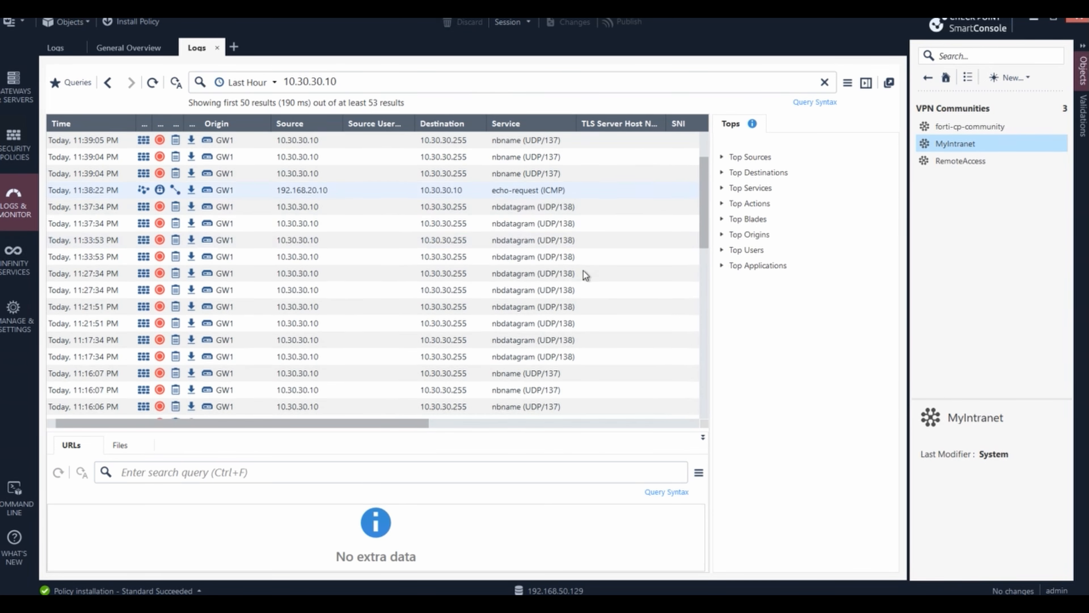
{"action": "scroll", "coordinate": [609, 284], "scroll_direction": "down", "scroll_amount": 3}
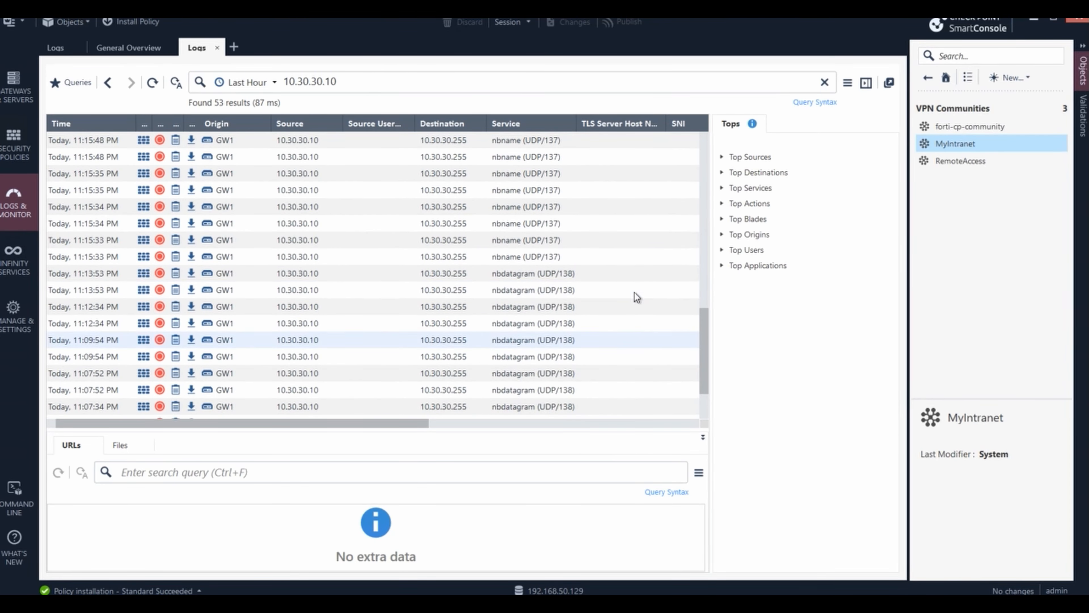
{"action": "scroll", "coordinate": [639, 301], "scroll_direction": "up", "scroll_amount": 8}
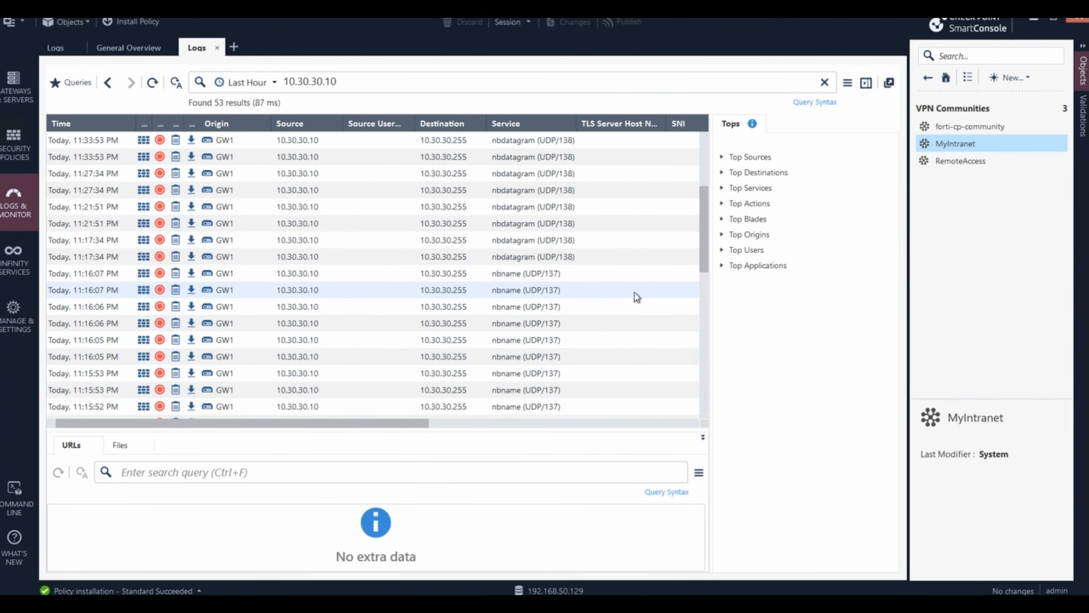
{"action": "scroll", "coordinate": [635, 296], "scroll_direction": "up", "scroll_amount": 4}
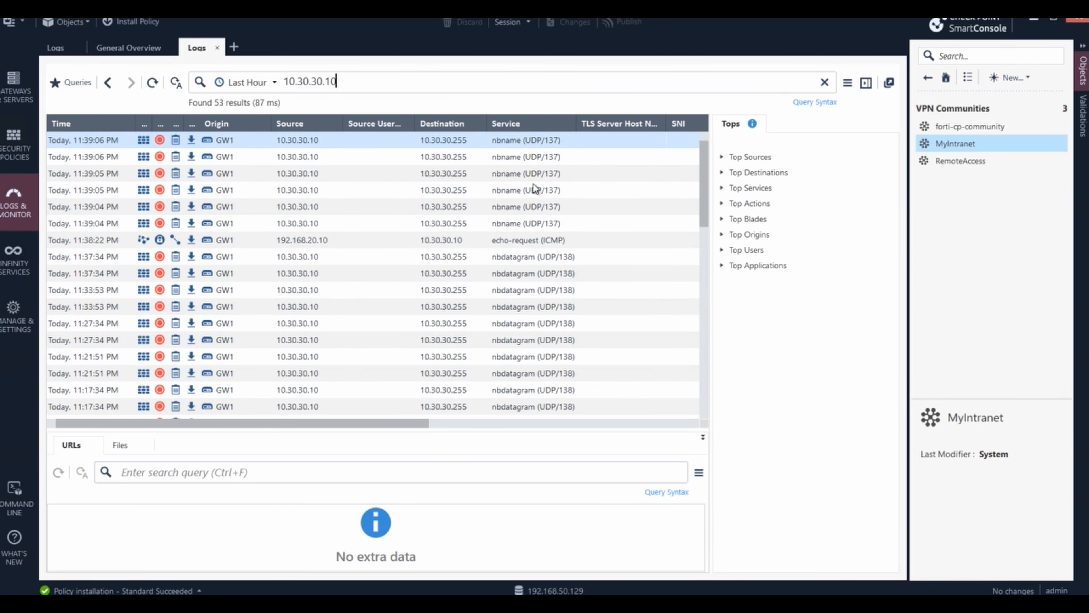
{"action": "scroll", "coordinate": [497, 273], "scroll_direction": "down", "scroll_amount": 10}
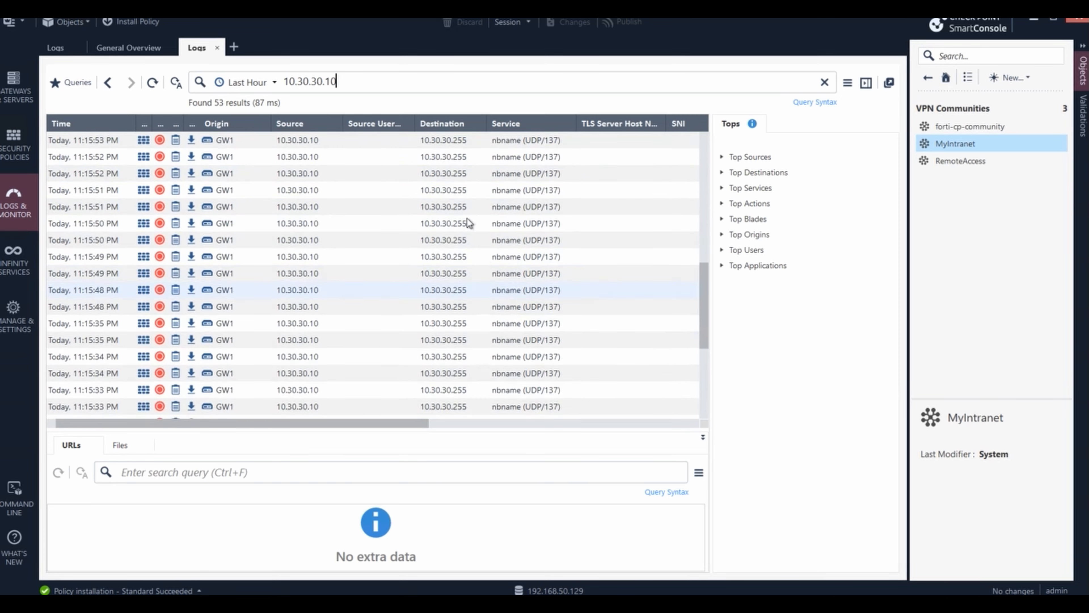
{"action": "scroll", "coordinate": [446, 187], "scroll_direction": "up", "scroll_amount": 10}
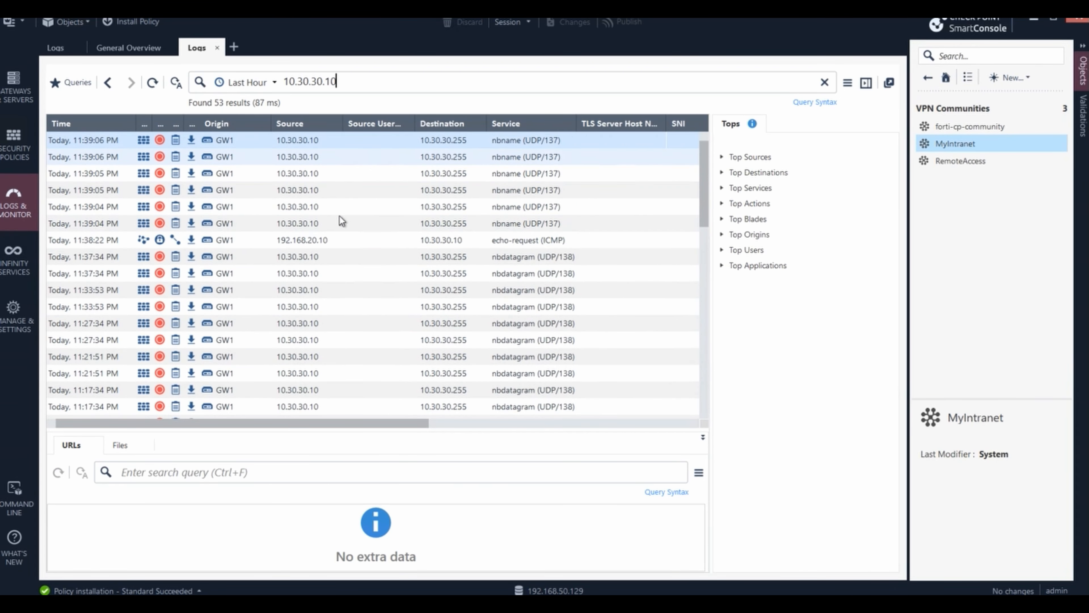
{"action": "left_click", "coordinate": [314, 241]}
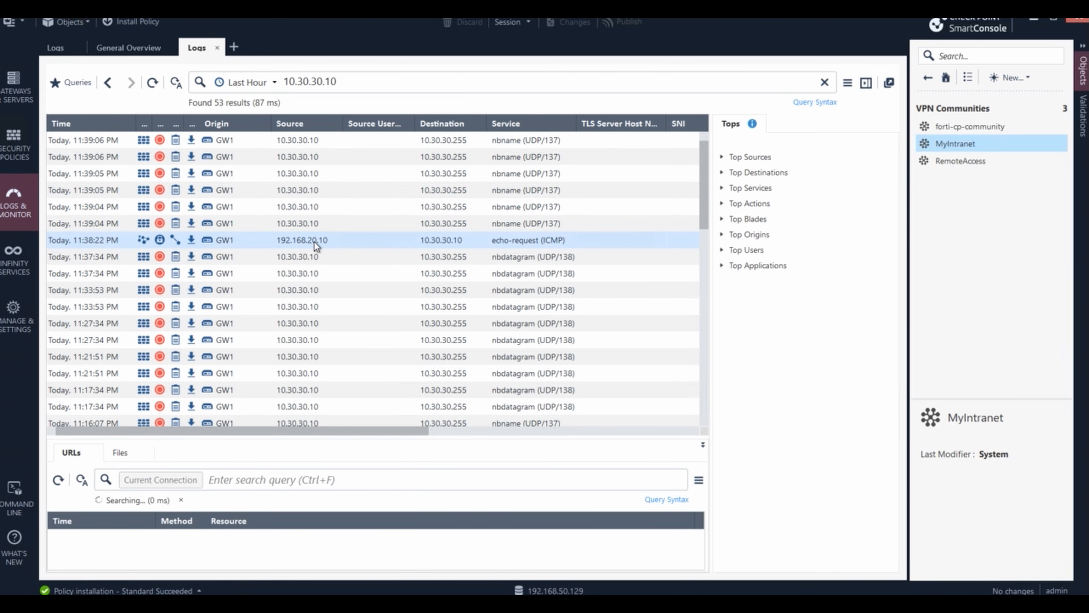
- Confirm the echo-request log matched rule 2 InternalLAN, then show the Security Policies rulebase
{"action": "double_click", "coordinate": [314, 242]}
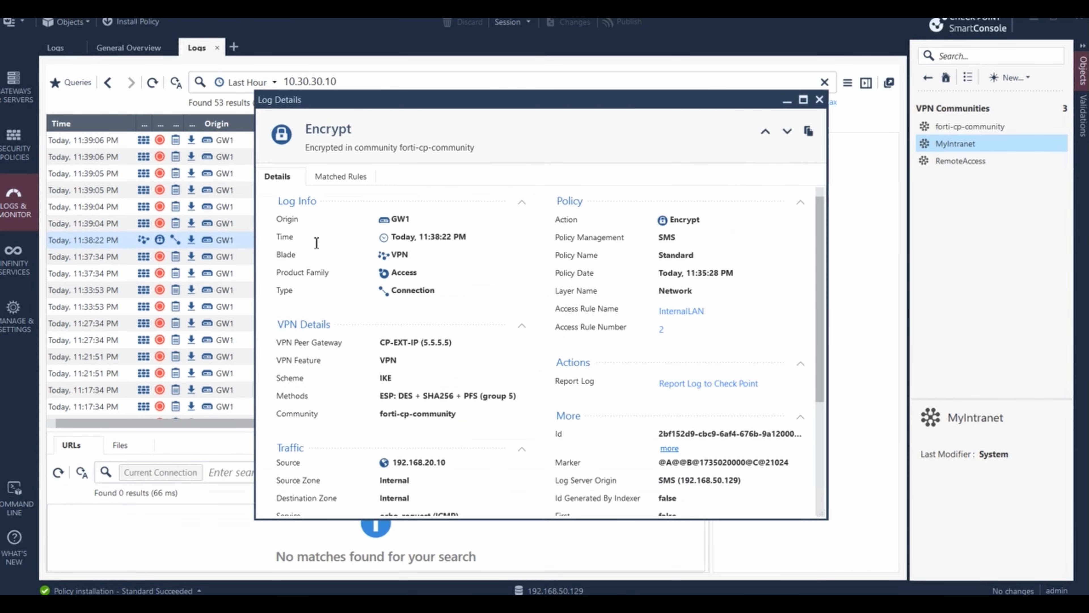
{"action": "left_click", "coordinate": [352, 177]}
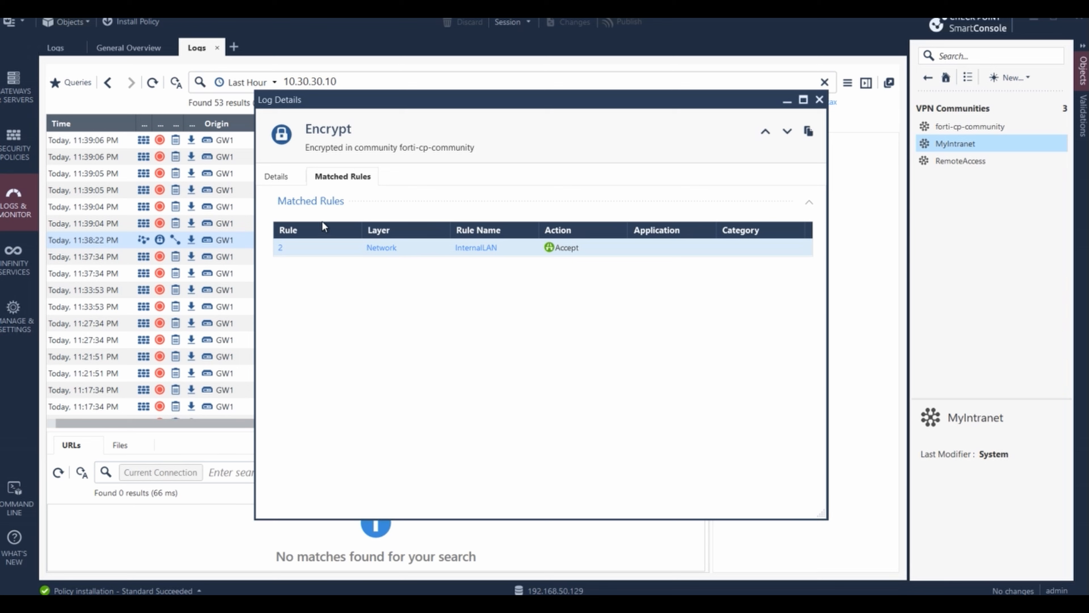
{"action": "left_click", "coordinate": [275, 172]}
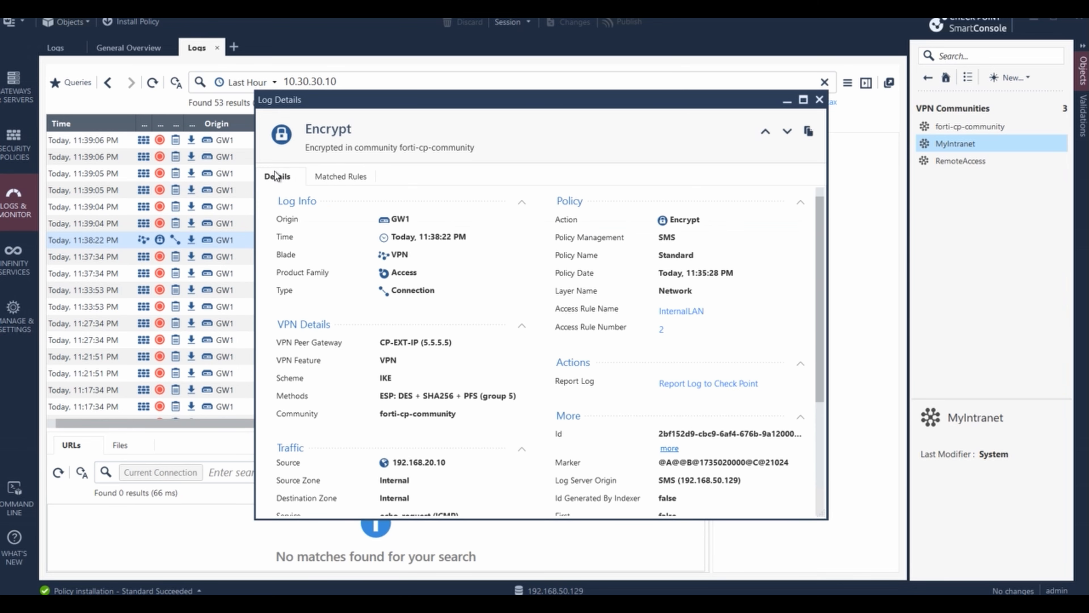
{"action": "left_click", "coordinate": [338, 177]}
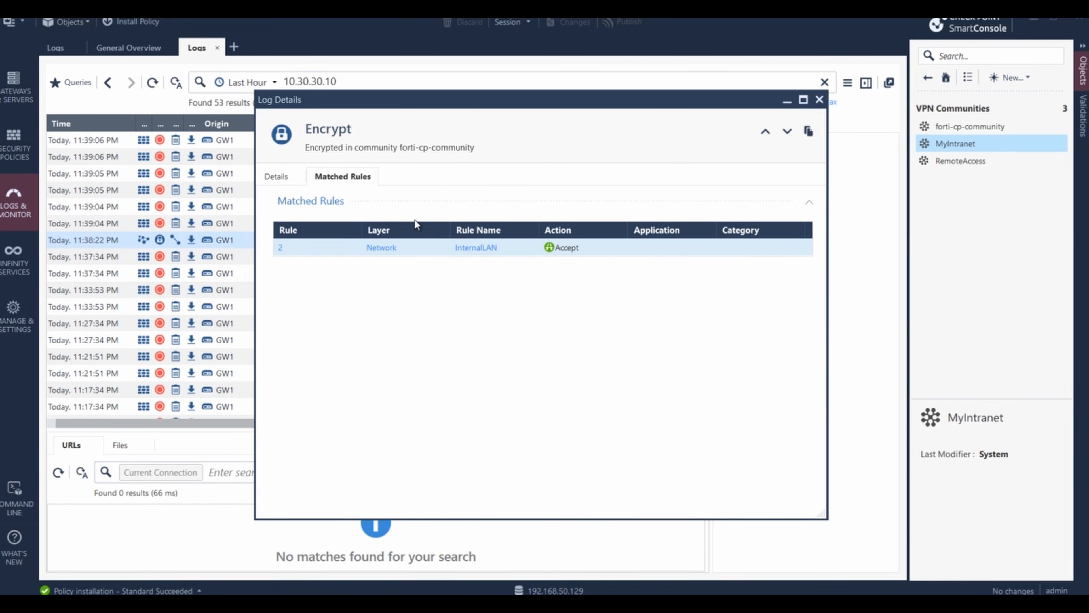
{"action": "left_click", "coordinate": [820, 100]}
{"action": "left_click", "coordinate": [20, 159]}
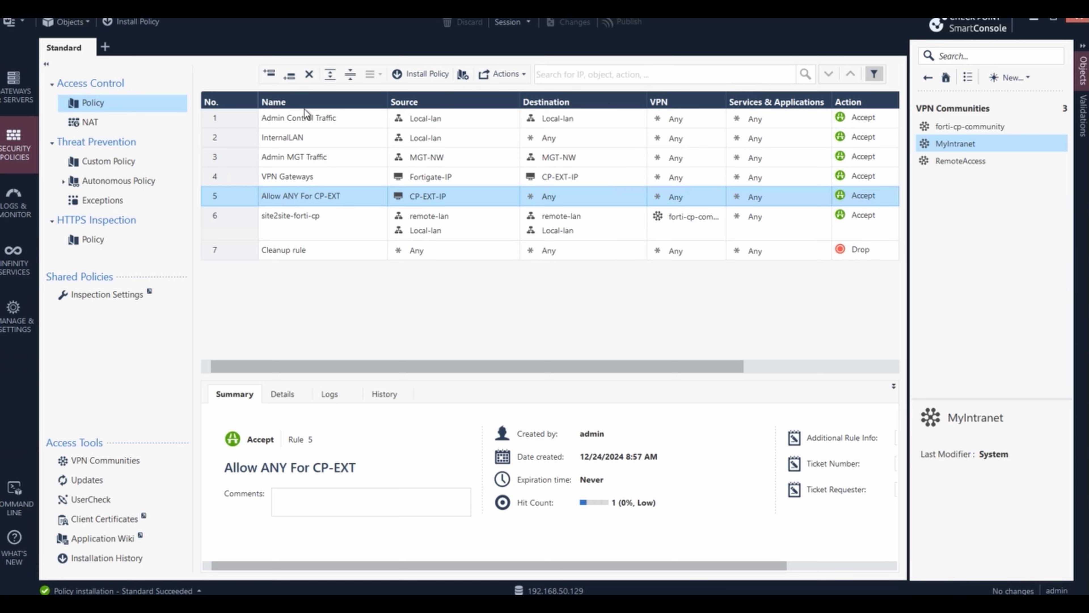
- Drag rule 6 site2site-forti-cp above rule 2 InternalLAN and publish the two draft changes
{"action": "left_click", "coordinate": [289, 139]}
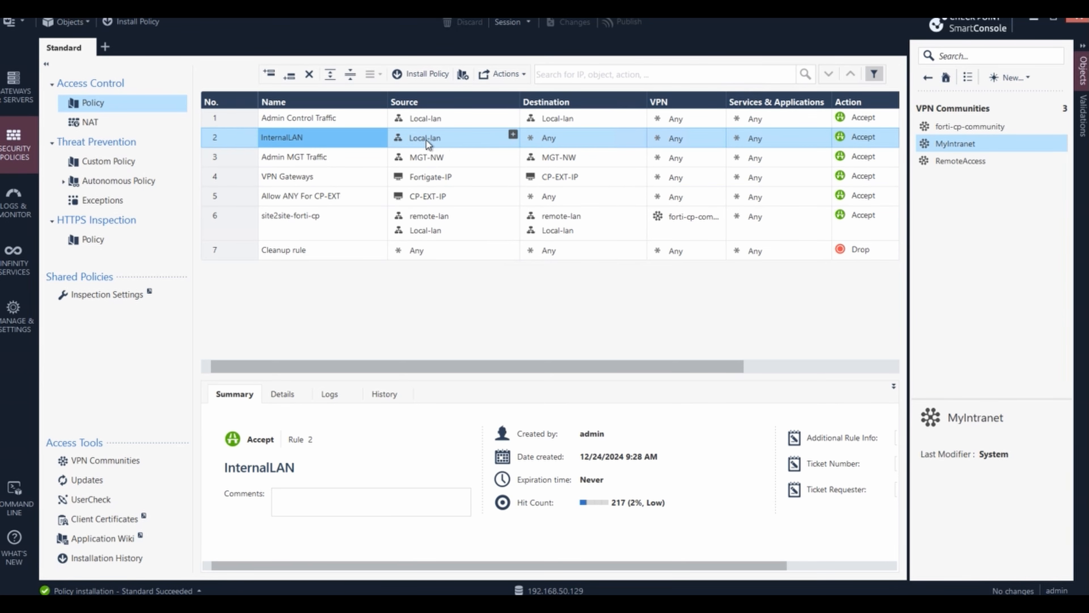
{"action": "mouse_move", "coordinate": [600, 143]}
{"action": "left_click", "coordinate": [241, 200]}
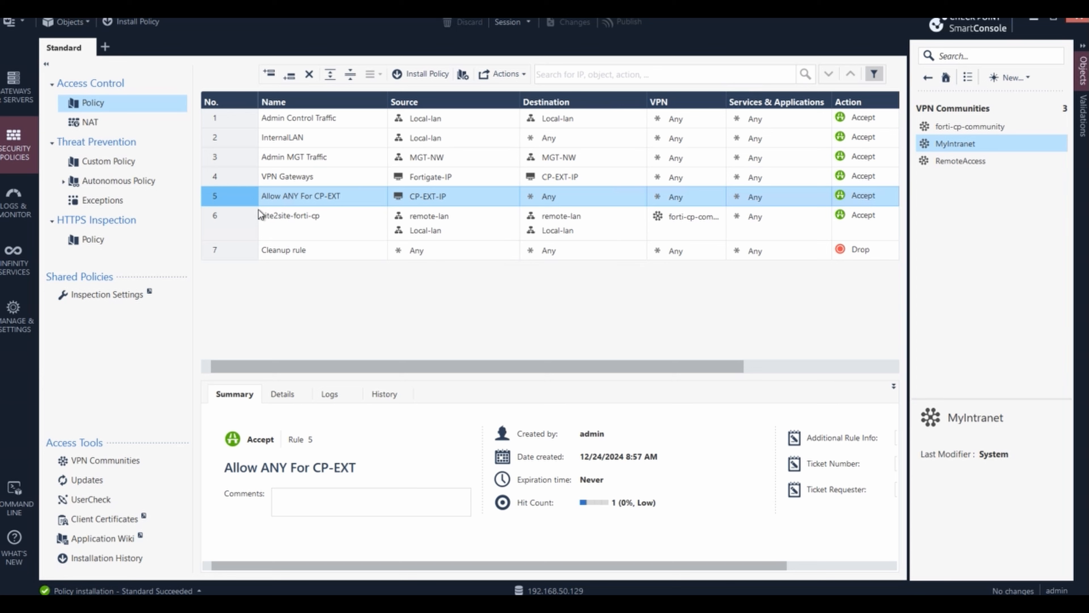
{"action": "left_click", "coordinate": [240, 225]}
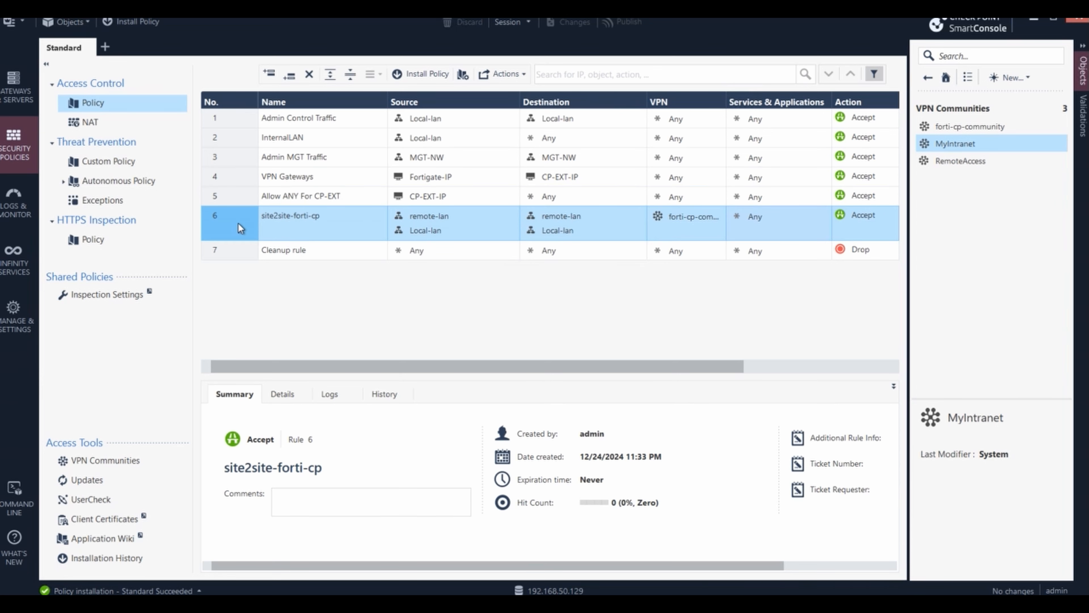
{"action": "left_click_drag", "start_coordinate": [238, 223], "coordinate": [240, 134]}
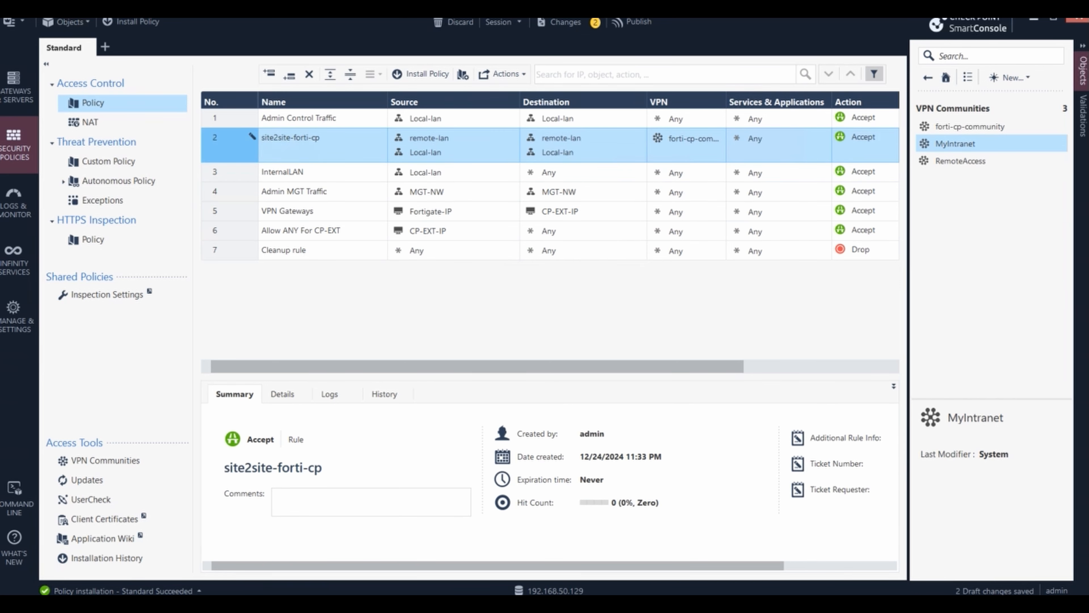
{"action": "left_click", "coordinate": [645, 22]}
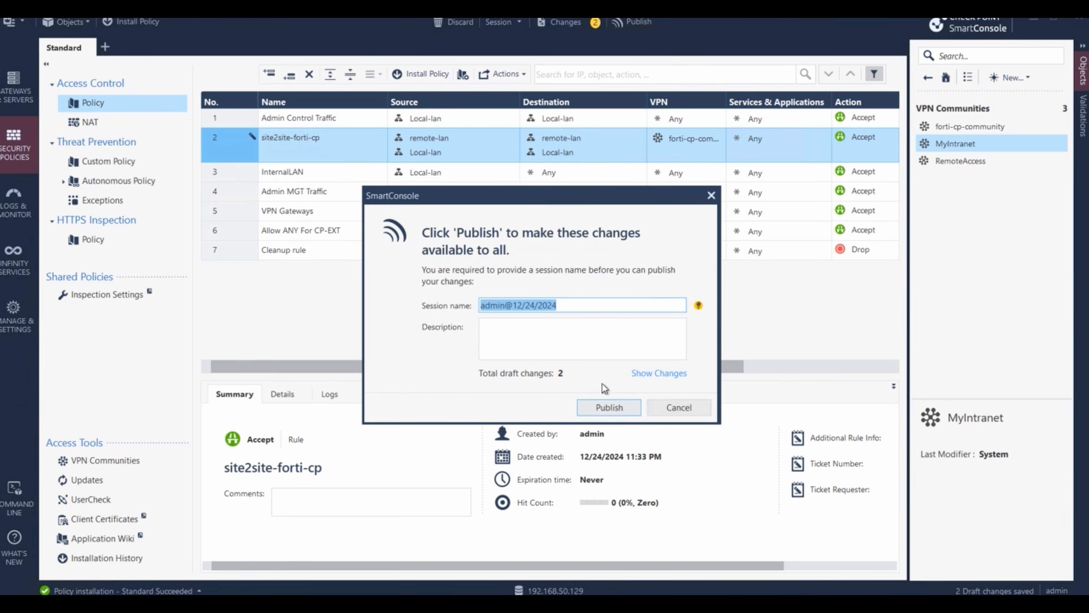
{"action": "left_click", "coordinate": [608, 408]}
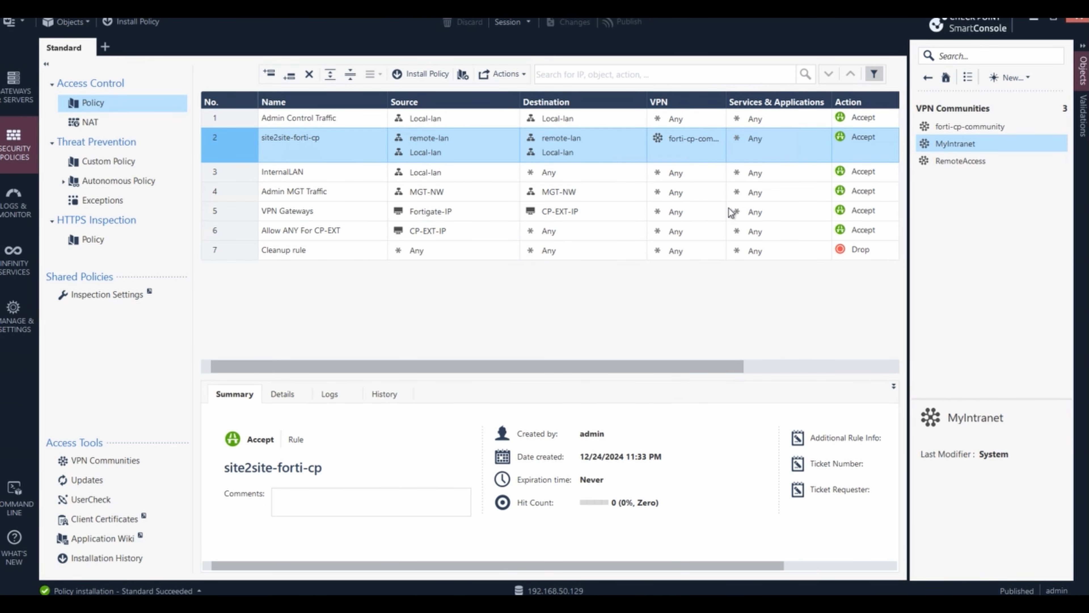
- Install the updated Standard policy, rerun ping 10.30.30.10 -t on the Windows host, then return to Logs
{"action": "left_click", "coordinate": [151, 25]}
{"action": "left_click", "coordinate": [575, 604]}
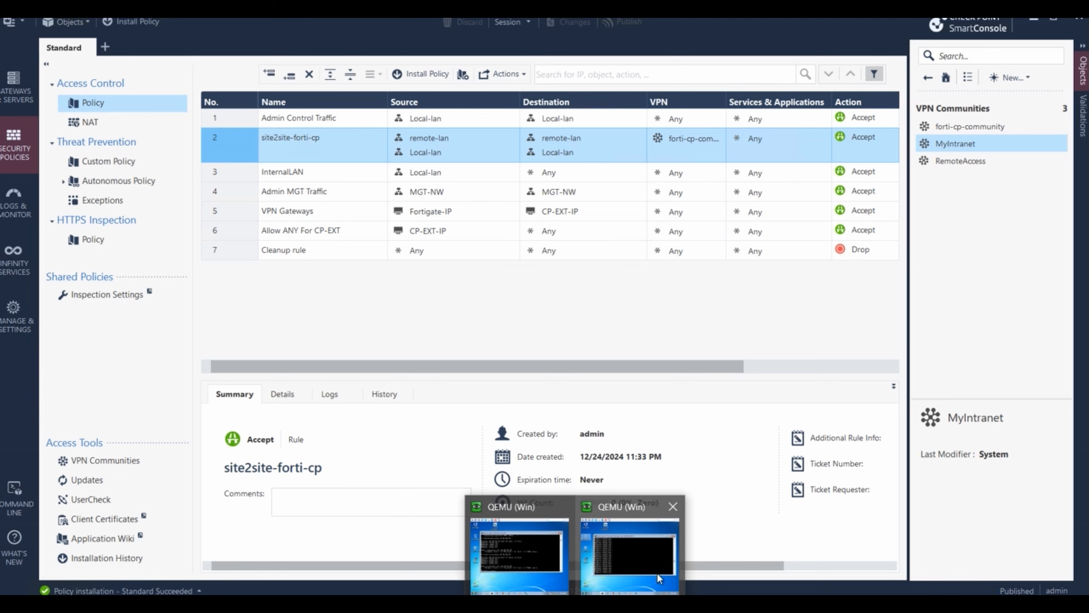
{"action": "left_click", "coordinate": [648, 566]}
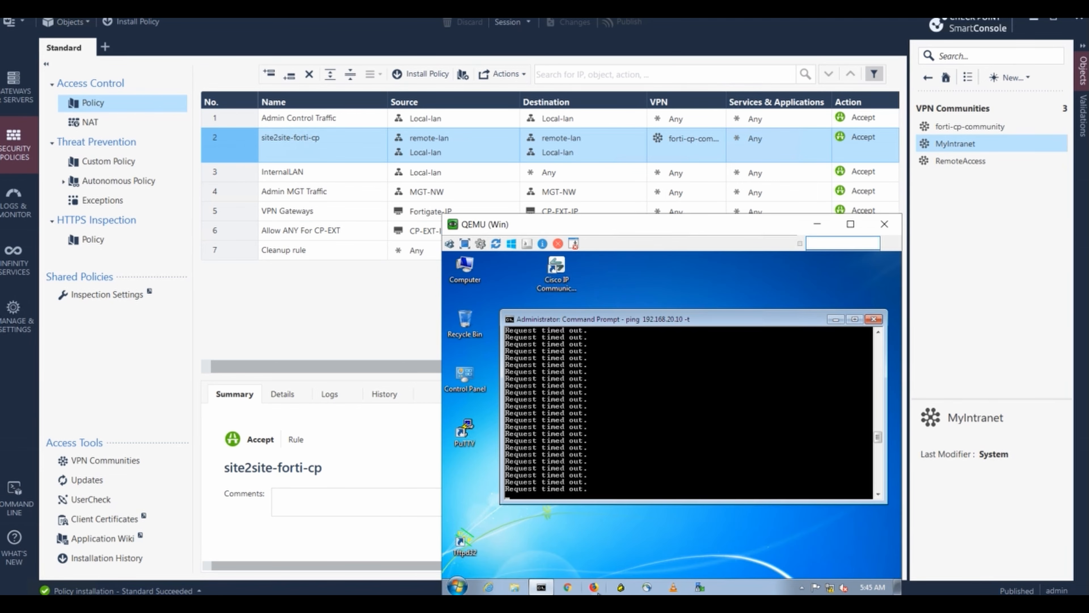
{"action": "mouse_move", "coordinate": [573, 595]}
{"action": "left_click", "coordinate": [551, 576]}
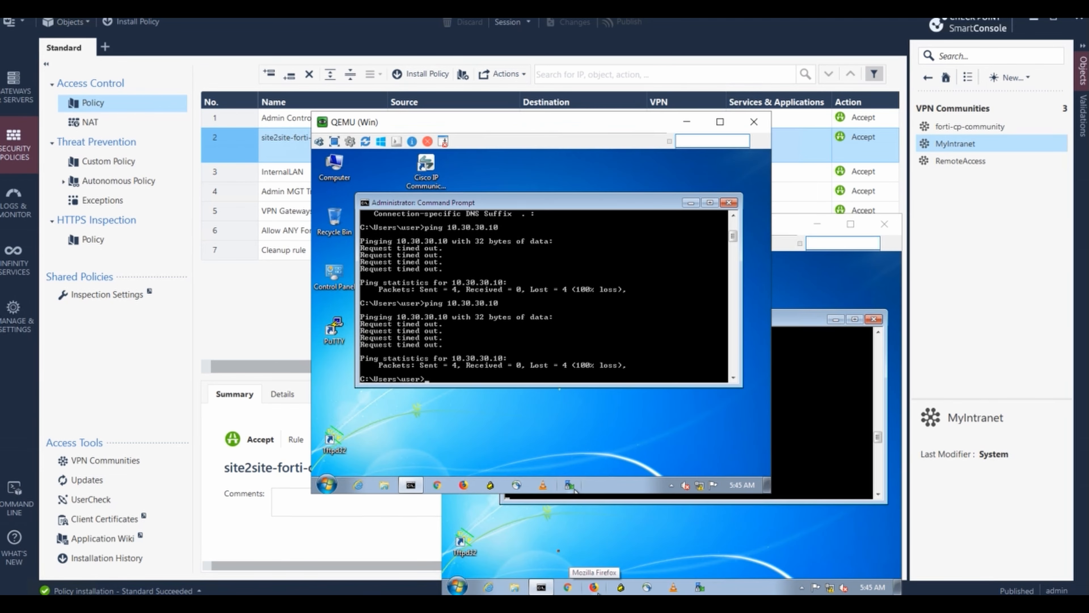
{"action": "key", "text": "Up"}
{"action": "key", "text": "Return"}
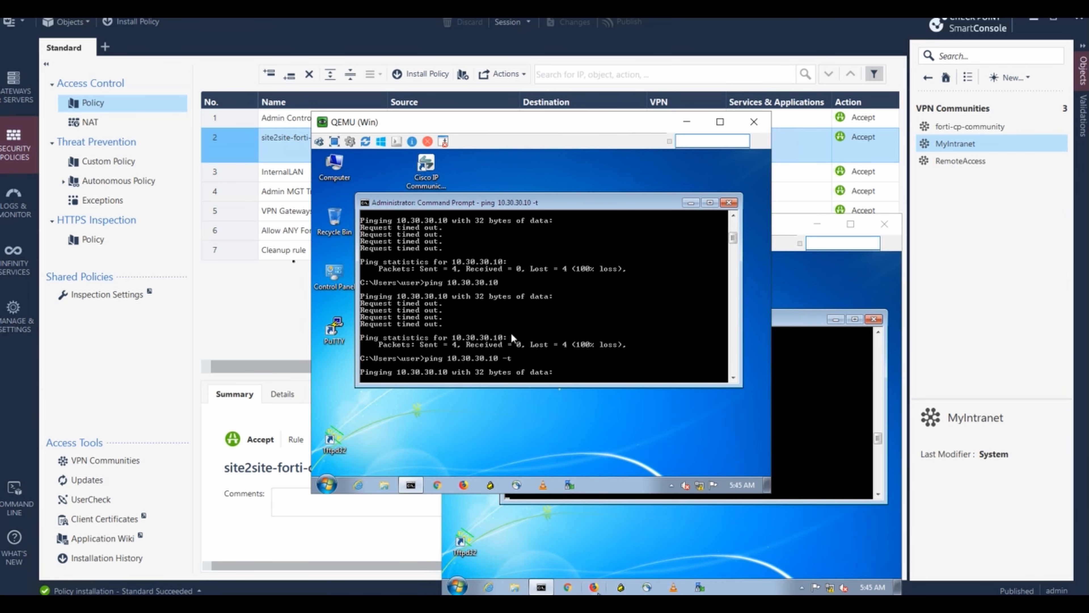
{"action": "left_click", "coordinate": [6, 214]}
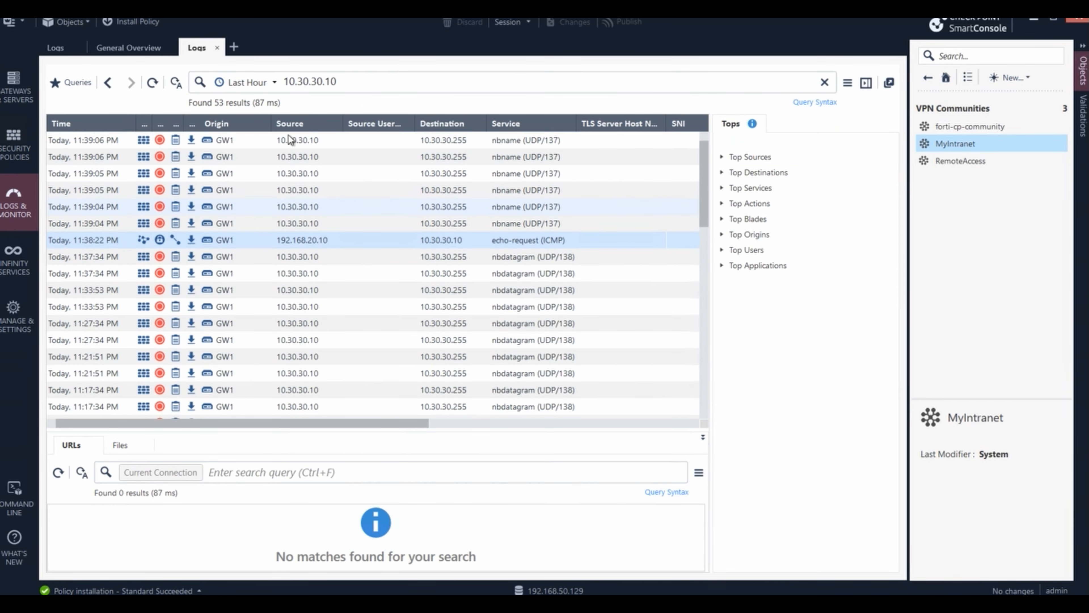
- Rerun the 10.30.30.10 search and check the matched rule of the 11:44:27 PM echo-request
{"action": "left_click", "coordinate": [371, 89]}
{"action": "key", "text": "Return"}
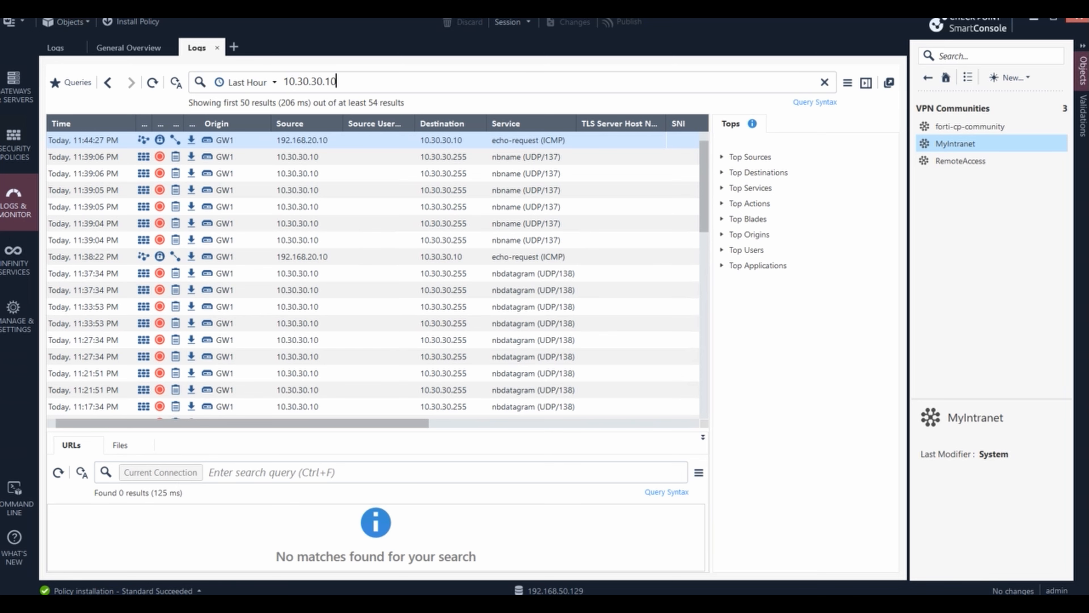
{"action": "double_click", "coordinate": [359, 145]}
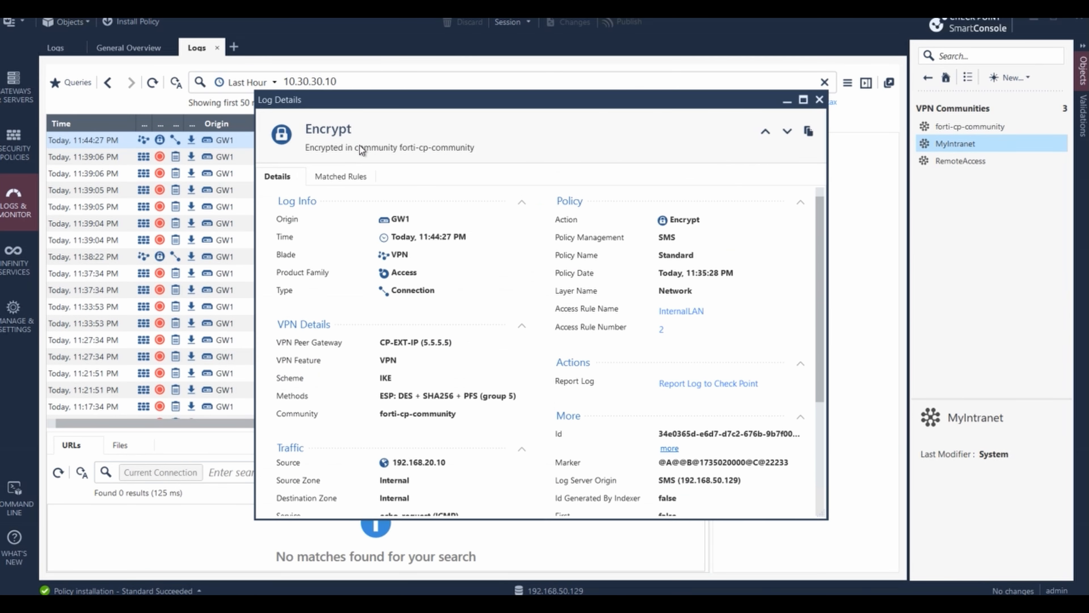
{"action": "left_click", "coordinate": [346, 182]}
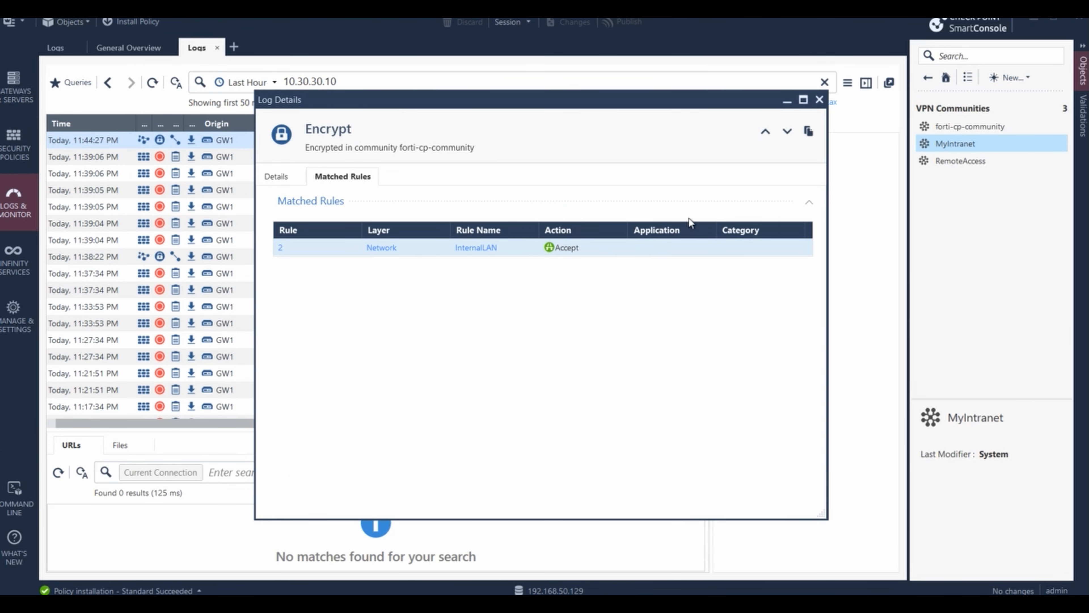
{"action": "left_click", "coordinate": [819, 101]}
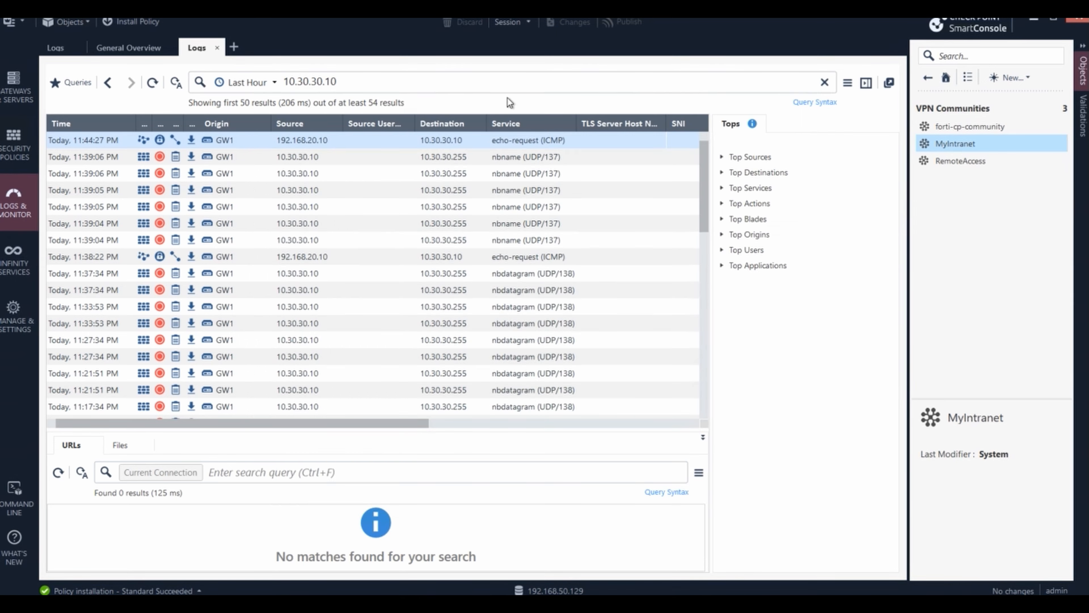
- Refresh the 10.30.30.10 log search repeatedly until newer ping entries appear
{"action": "left_click", "coordinate": [433, 86]}
{"action": "key", "text": "Return"}
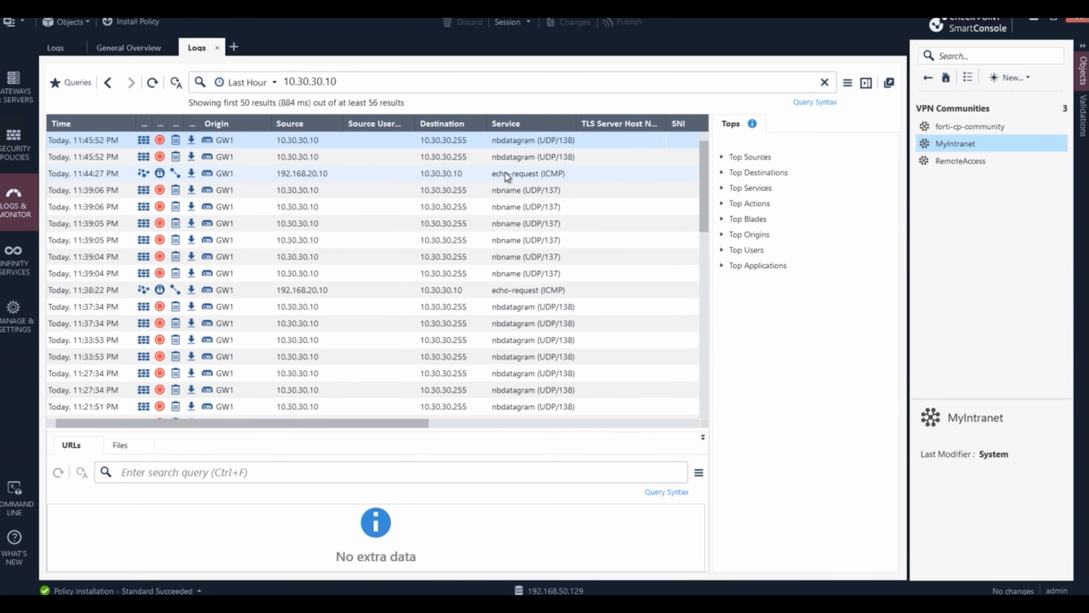
{"action": "key", "text": "Return"}
{"action": "key", "text": "Return"}
{"action": "key", "text": "Return"}
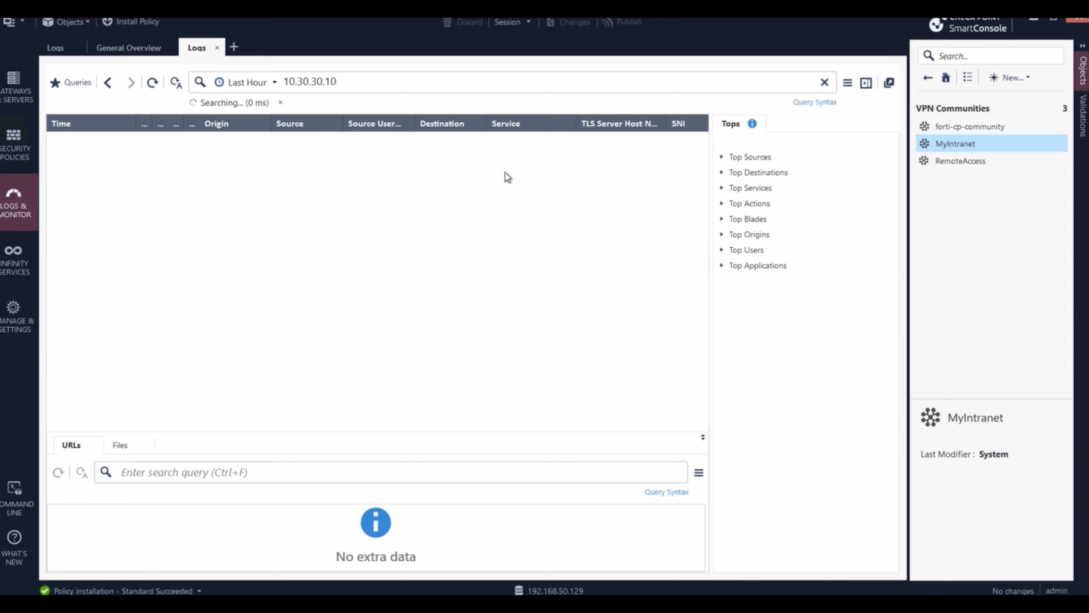
{"action": "key", "text": "Return"}
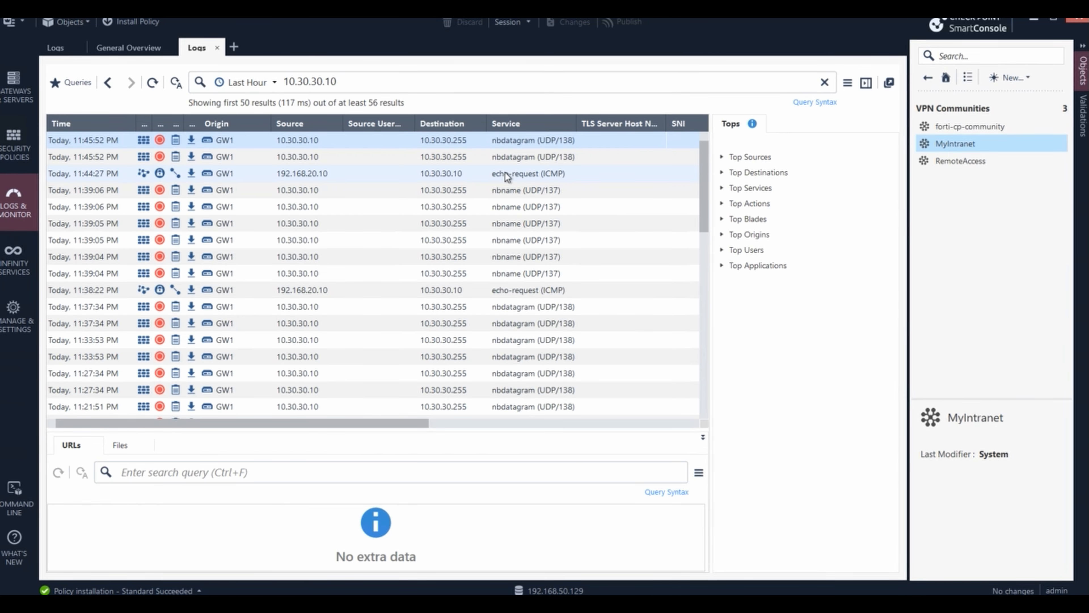
{"action": "key", "text": "Return"}
{"action": "key", "text": "Return"}
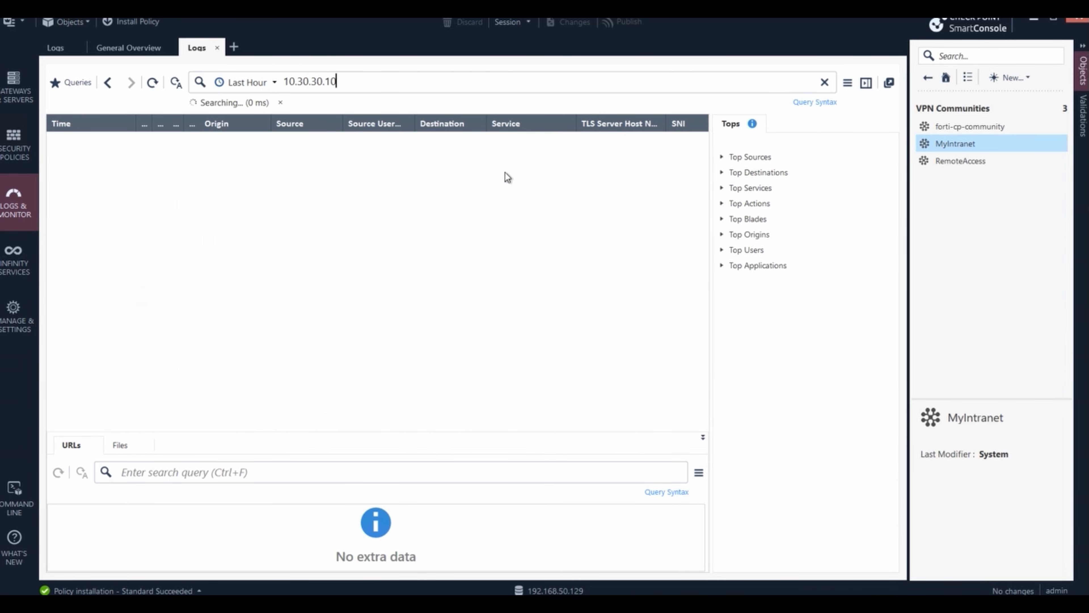
{"action": "key", "text": "Return"}
{"action": "key", "text": "Return"}
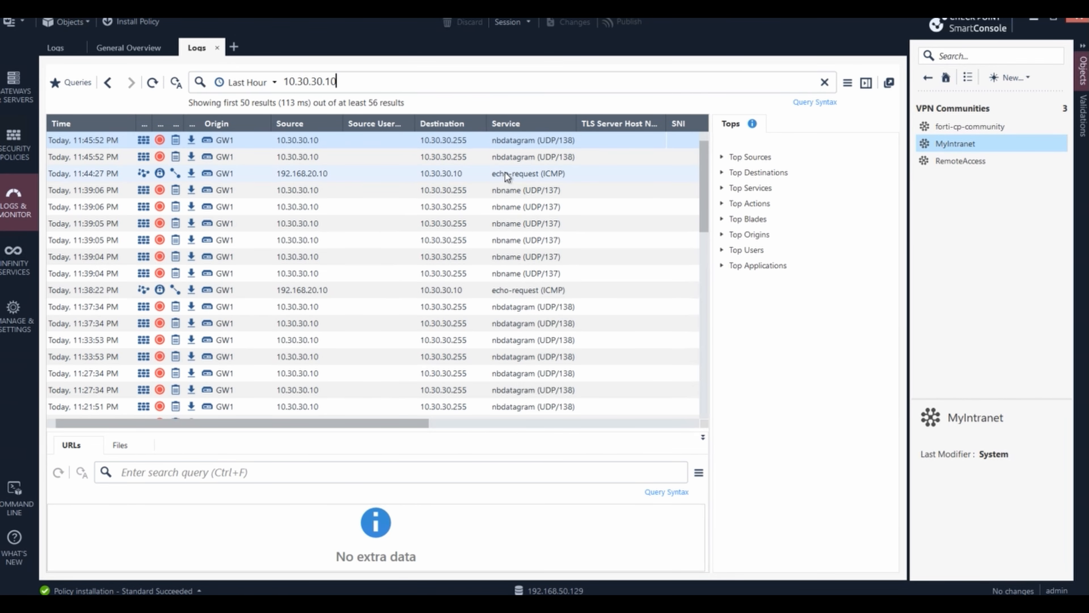
{"action": "key", "text": "Return"}
{"action": "key", "text": "Return"}
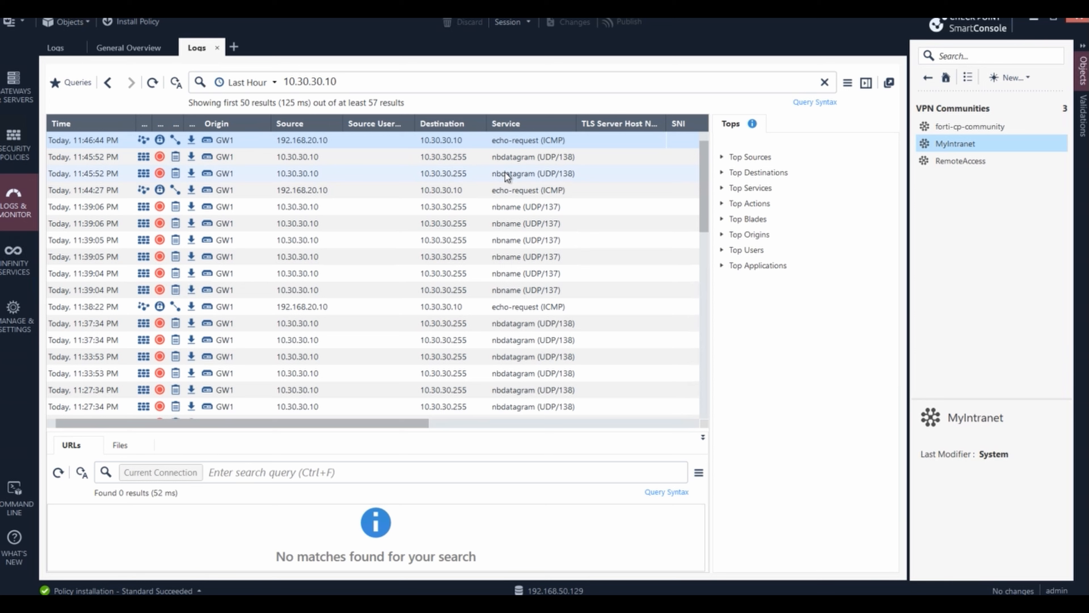
{"action": "double_click", "coordinate": [378, 141]}
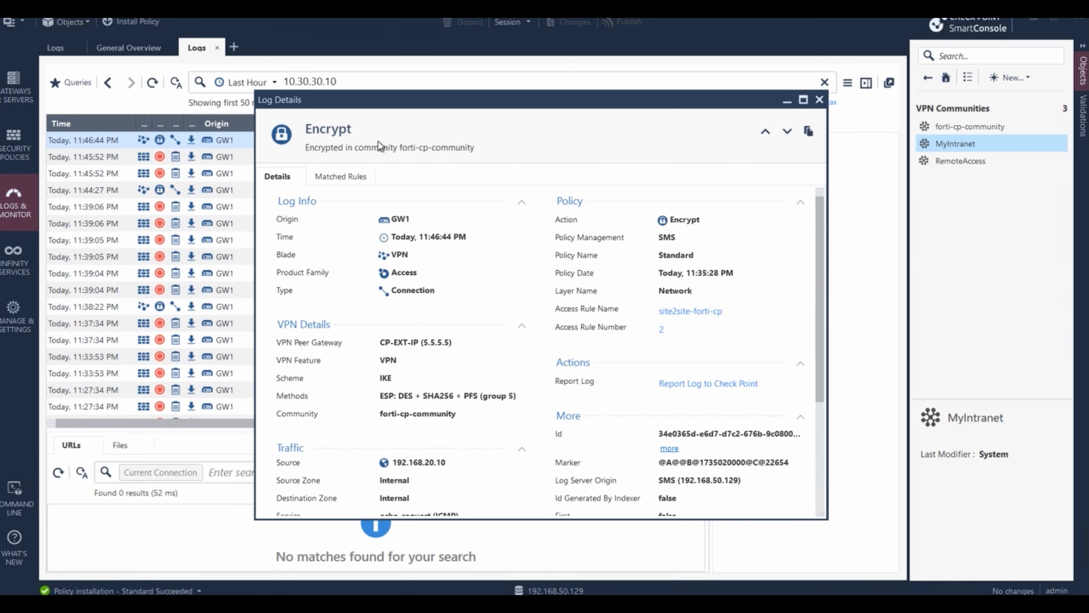
{"action": "left_click", "coordinate": [351, 176]}
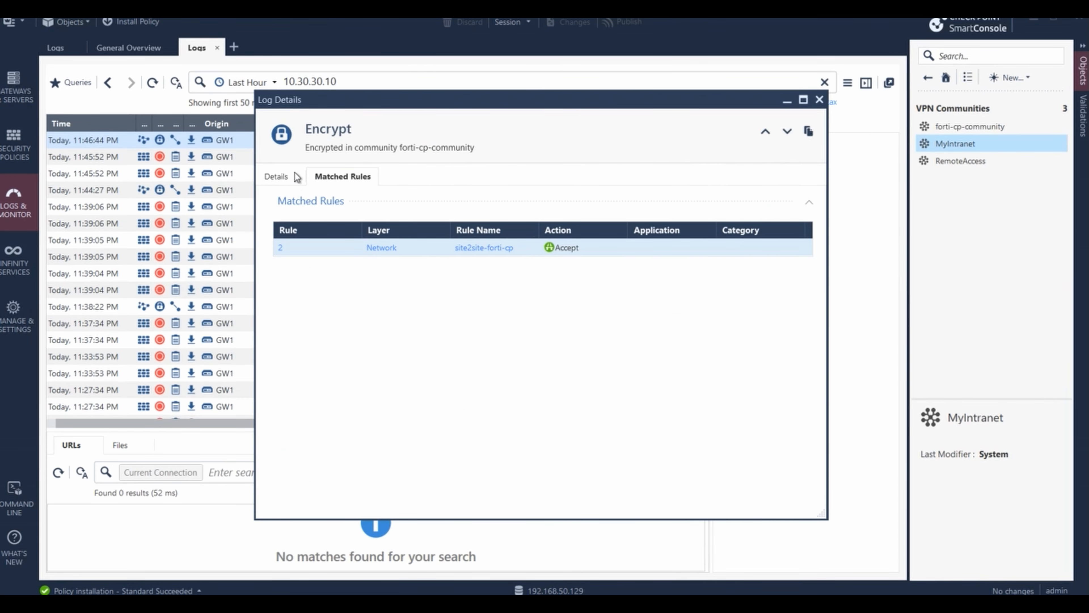
{"action": "left_click", "coordinate": [278, 178]}
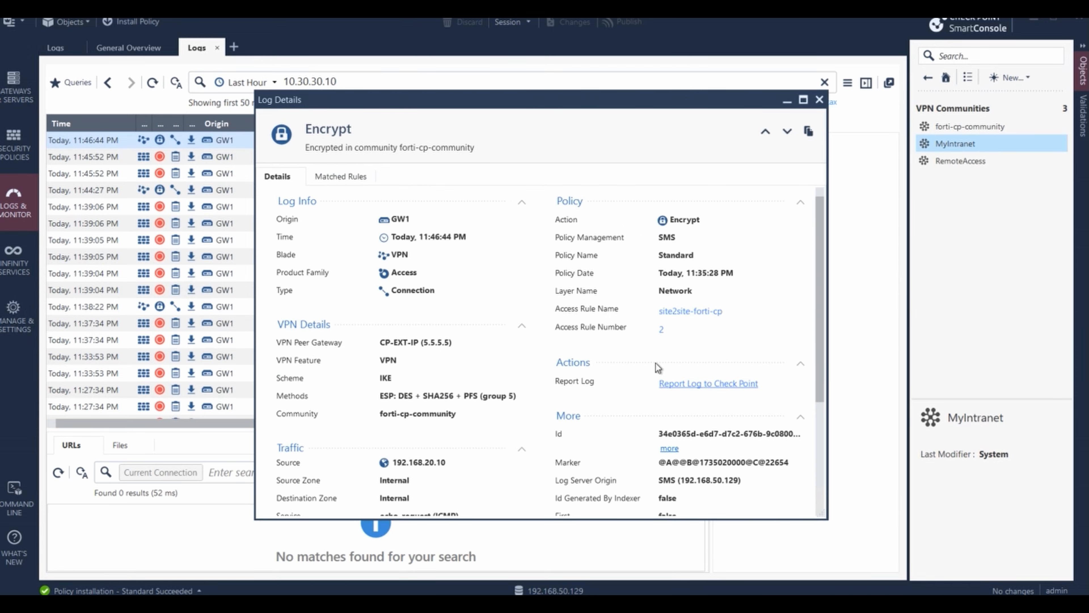
{"action": "scroll", "coordinate": [628, 392], "scroll_direction": "down", "scroll_amount": 1}
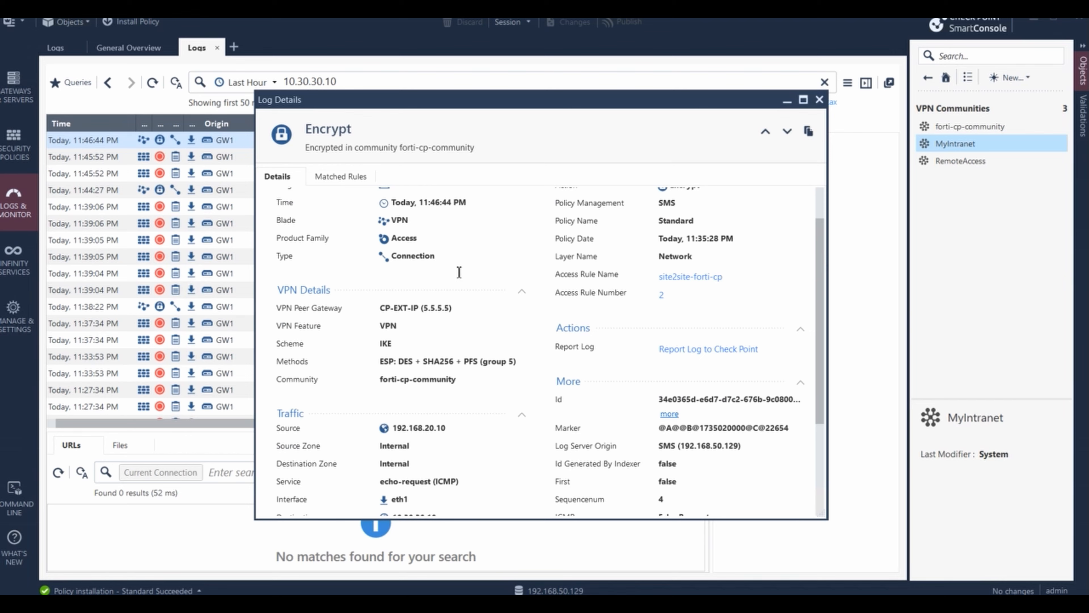
{"action": "scroll", "coordinate": [496, 340], "scroll_direction": "down", "scroll_amount": 1}
{"action": "scroll", "coordinate": [498, 343], "scroll_direction": "down", "scroll_amount": 1}
{"action": "scroll", "coordinate": [521, 364], "scroll_direction": "up", "scroll_amount": 1}
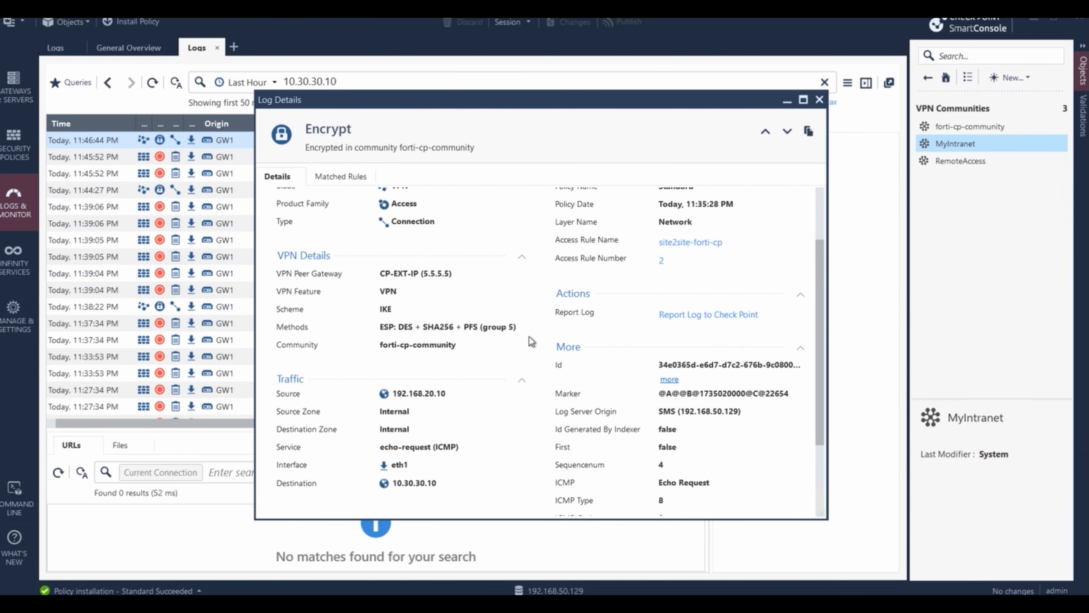
{"action": "scroll", "coordinate": [532, 331], "scroll_direction": "up", "scroll_amount": 1}
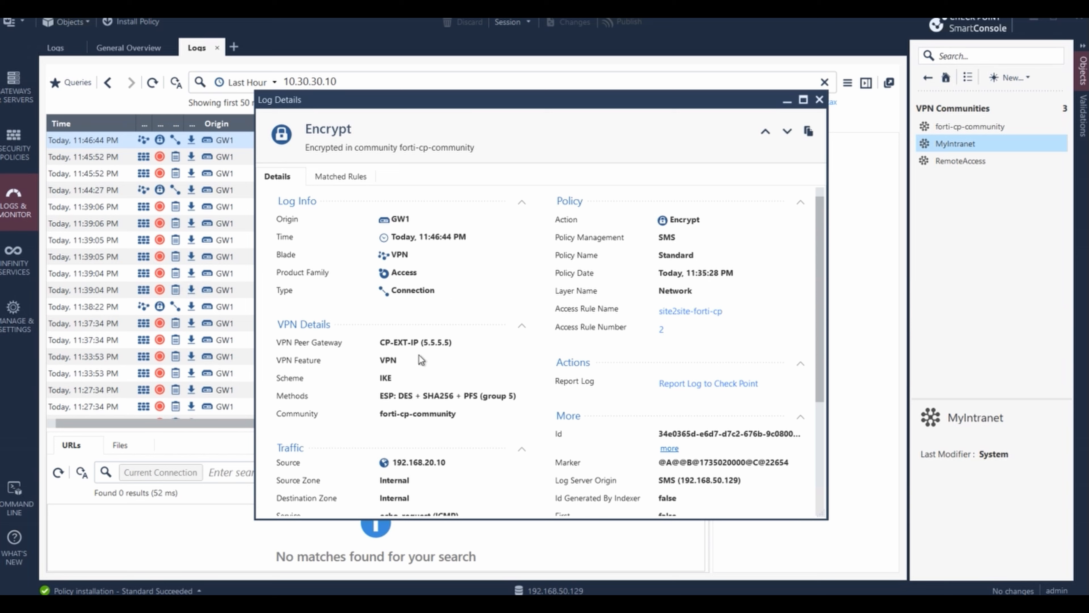
{"action": "left_click_drag", "start_coordinate": [380, 342], "coordinate": [444, 342]}
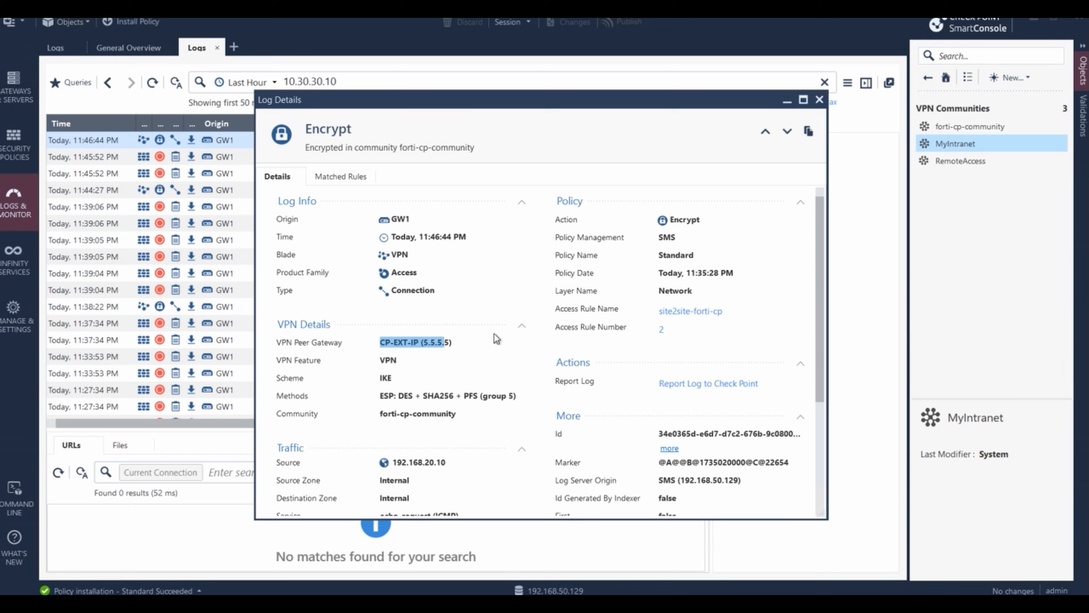
{"action": "scroll", "coordinate": [502, 328], "scroll_direction": "down", "scroll_amount": 1}
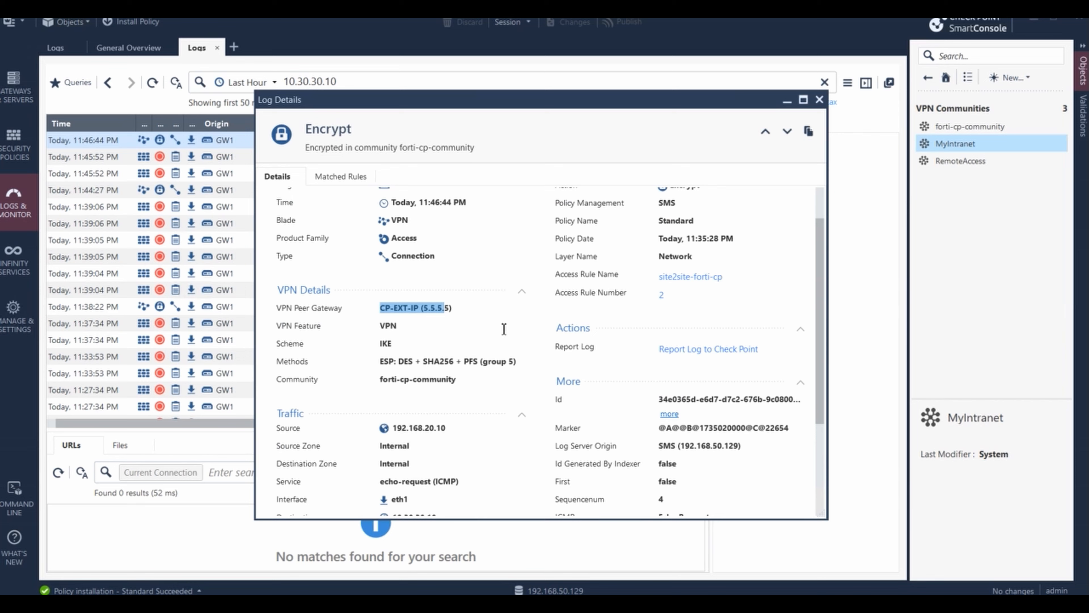
{"action": "scroll", "coordinate": [504, 369], "scroll_direction": "down", "scroll_amount": 3}
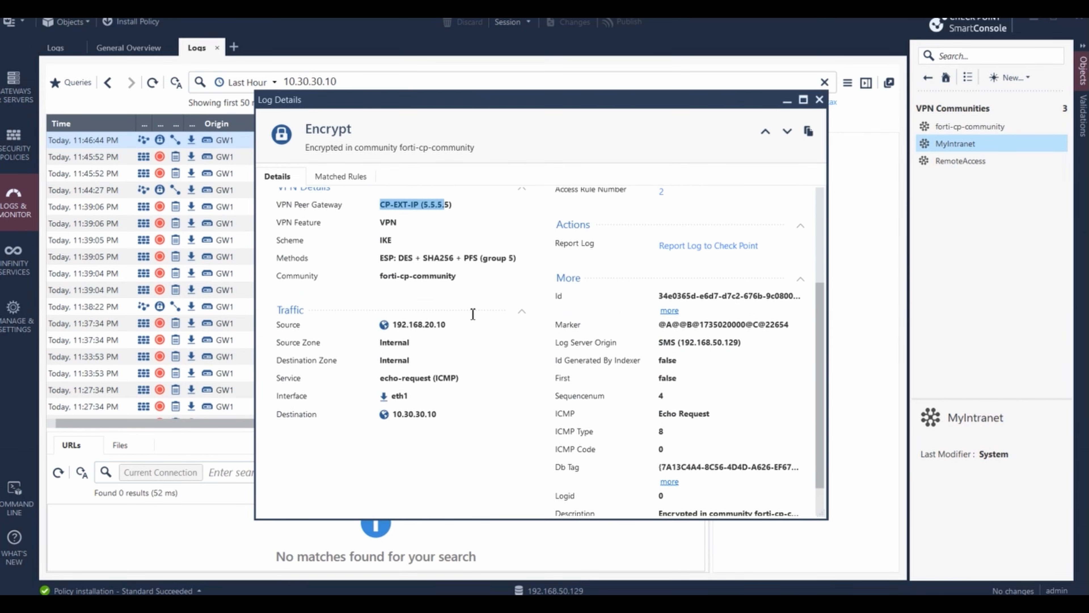
{"action": "left_click_drag", "start_coordinate": [391, 325], "coordinate": [446, 325]}
{"action": "left_click_drag", "start_coordinate": [391, 414], "coordinate": [506, 413]}
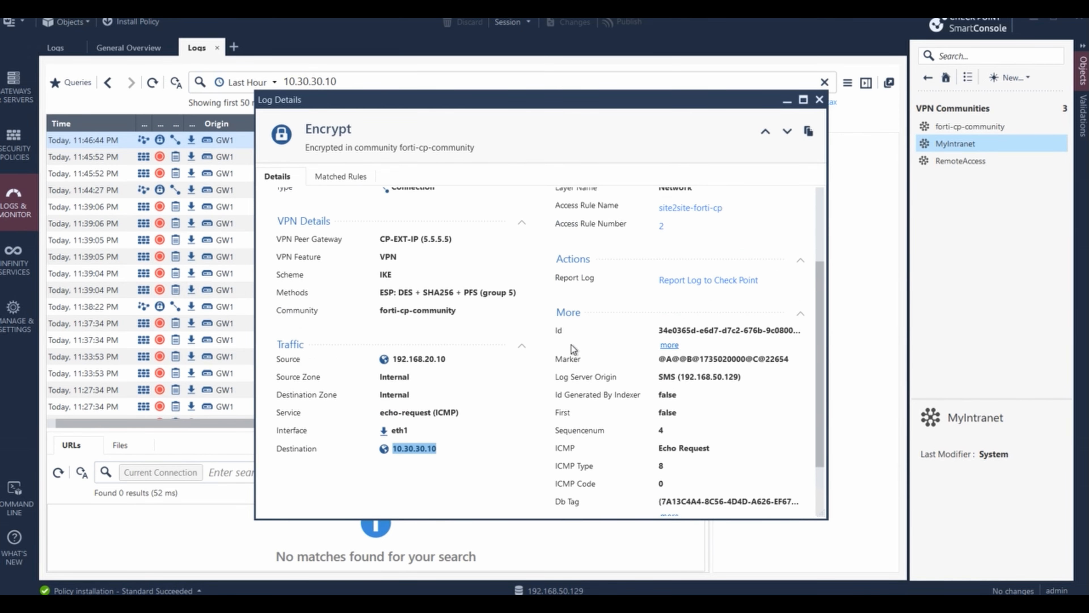
{"action": "scroll", "coordinate": [775, 418], "scroll_direction": "down", "scroll_amount": 1}
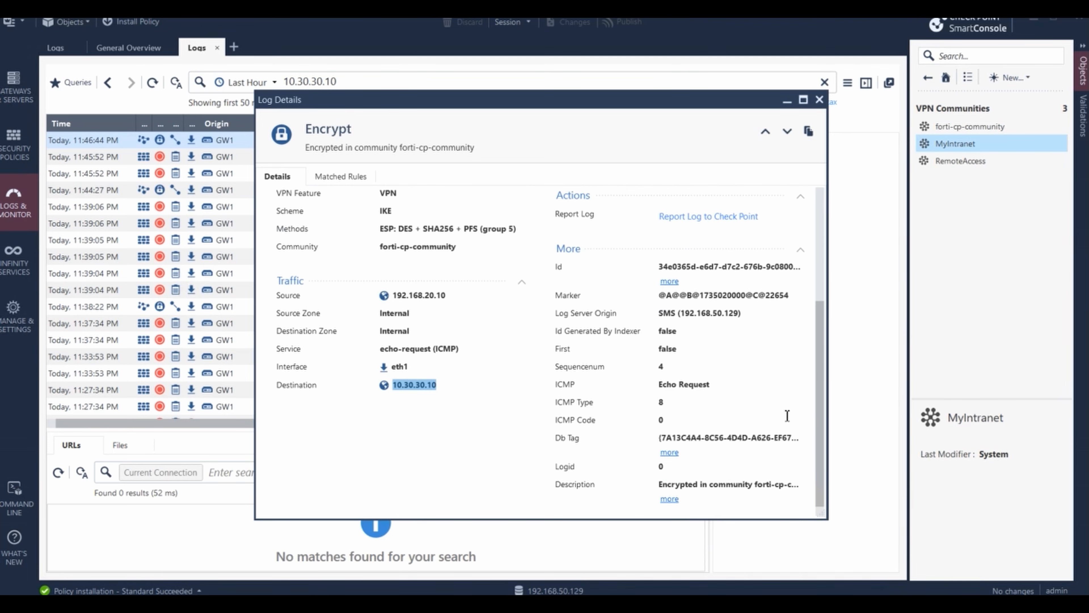
{"action": "scroll", "coordinate": [717, 402], "scroll_direction": "up", "scroll_amount": 3}
{"action": "scroll", "coordinate": [718, 403], "scroll_direction": "up", "scroll_amount": 2}
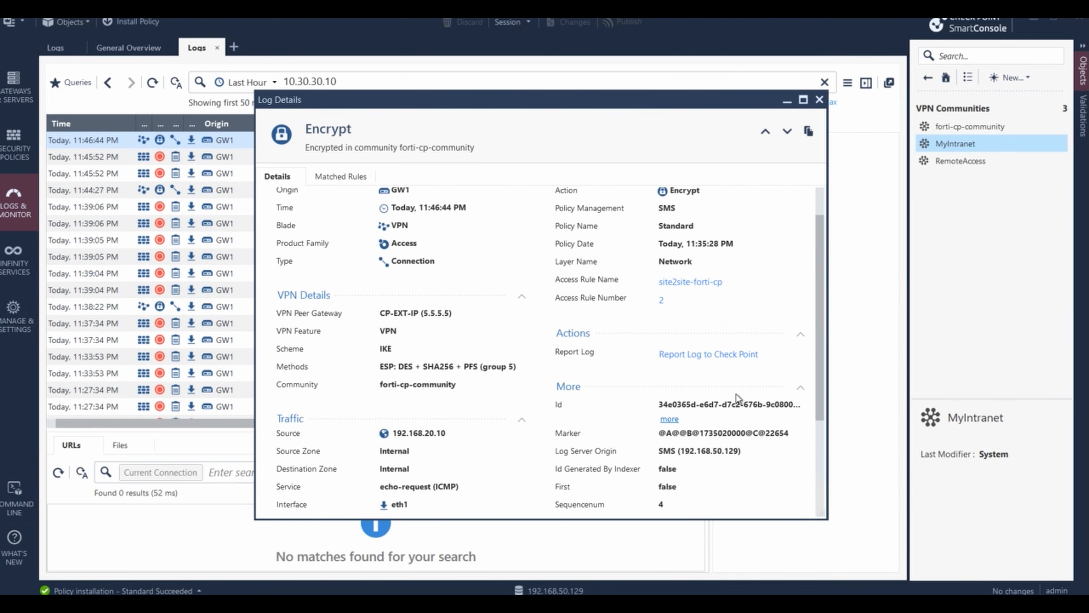
{"action": "scroll", "coordinate": [678, 223], "scroll_direction": "down", "scroll_amount": 1}
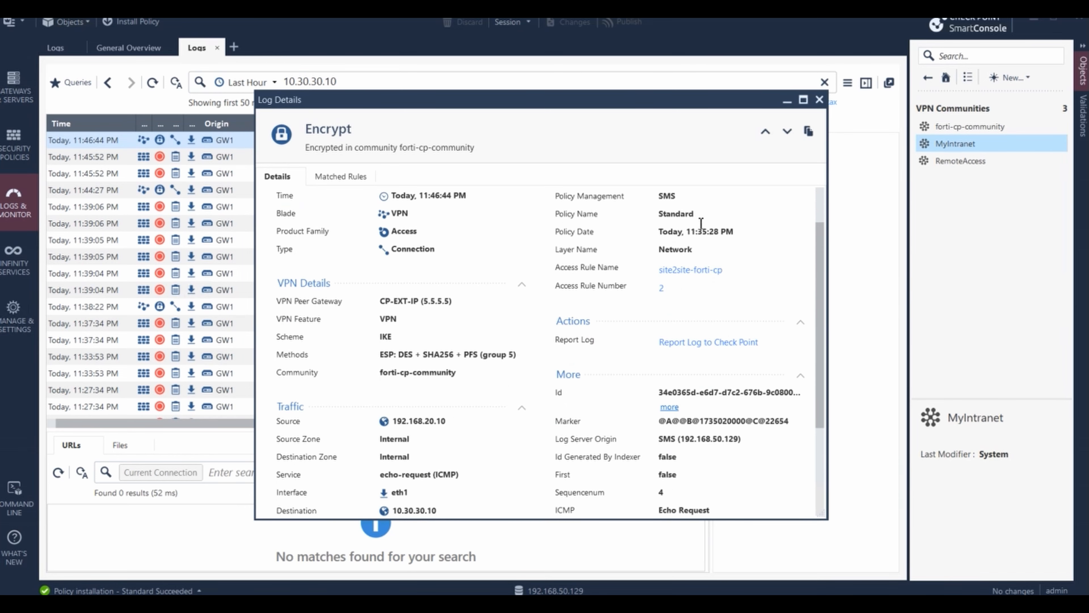